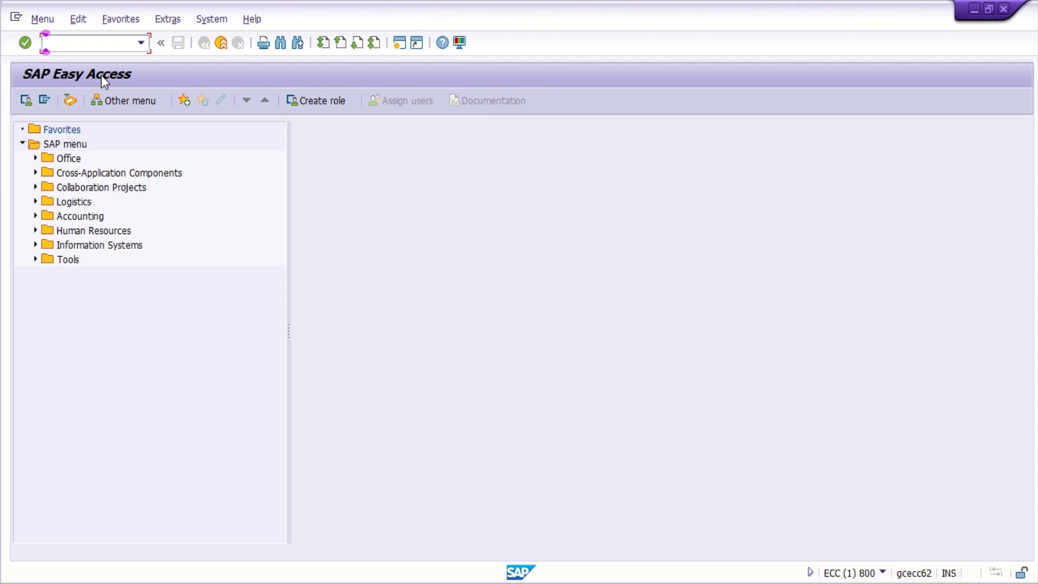
Step: Open the Legacy System Migration Workbench with transaction lsmw and dismiss its welcome message
text(lsmw)
key(Return)
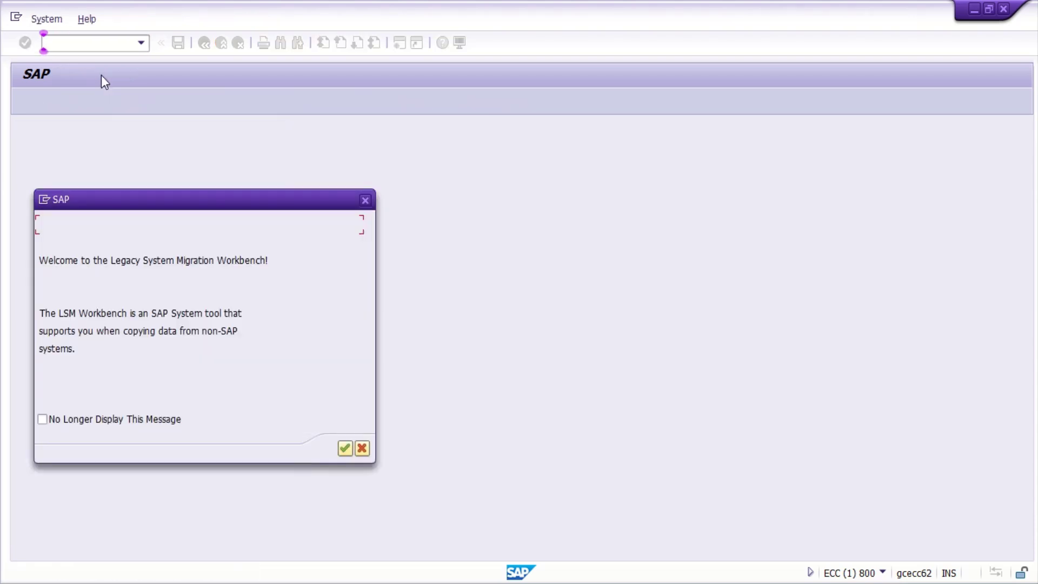
key(Return)
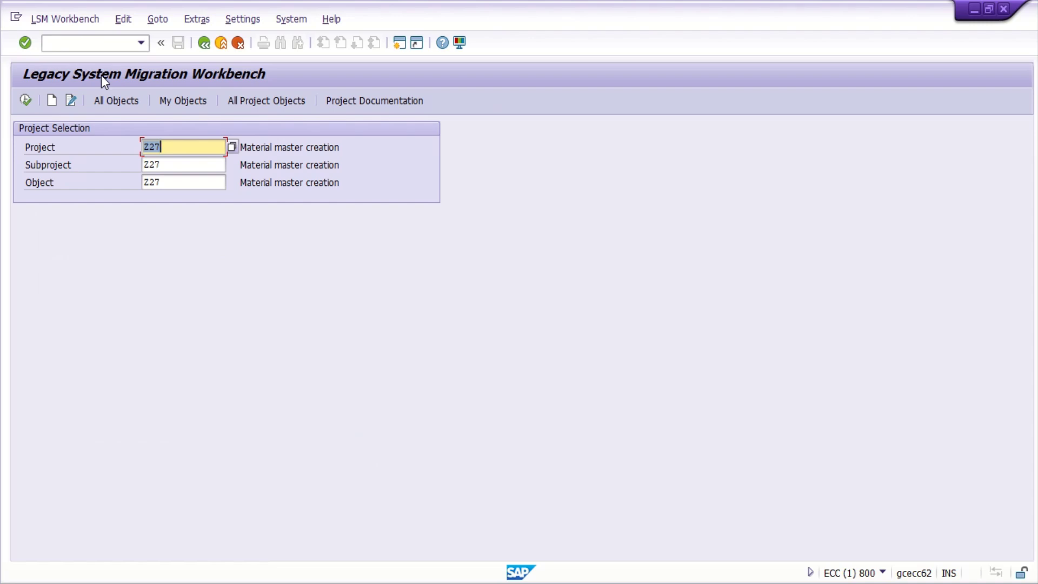
Step: Enter z28 as the project, subproject and object in the project selection
text(z28)
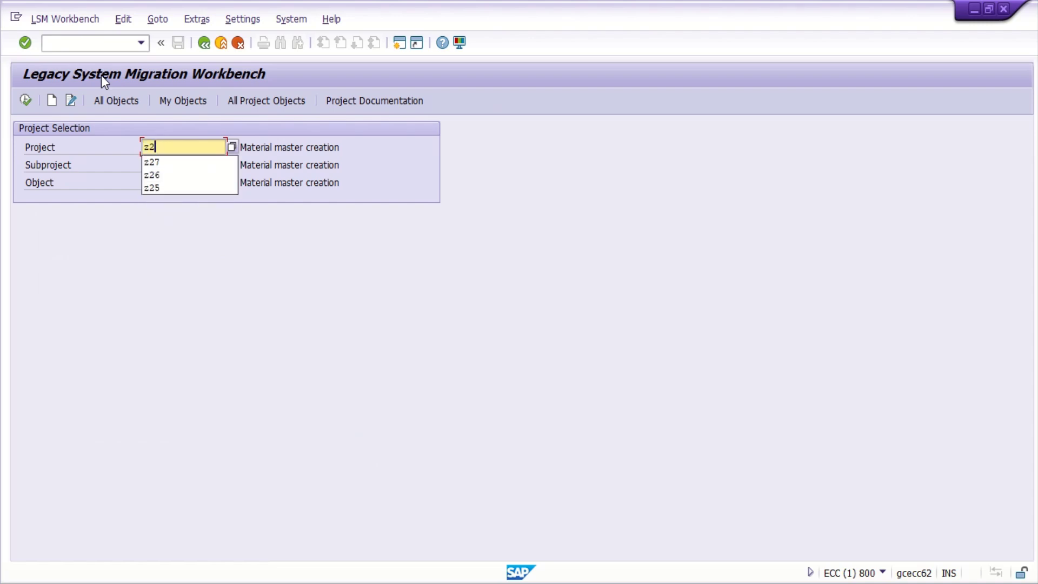
key(Tab)
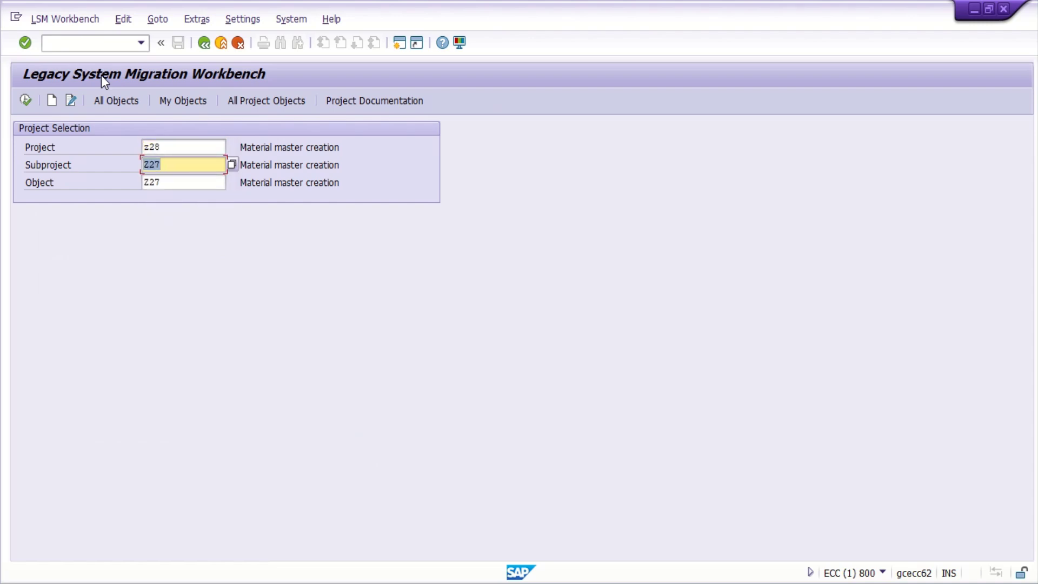
text(z28)
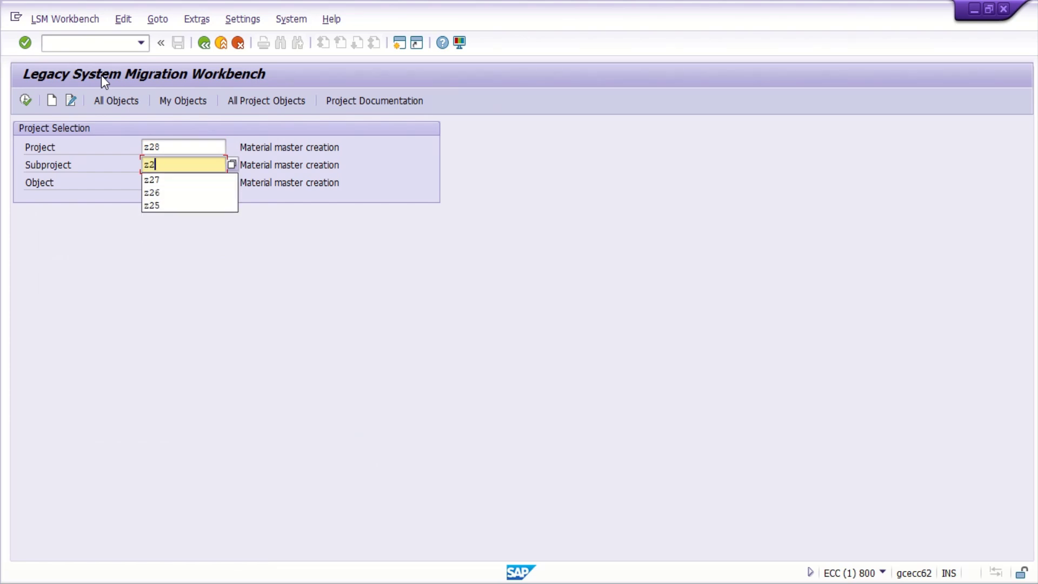
key(Tab)
text(z28)
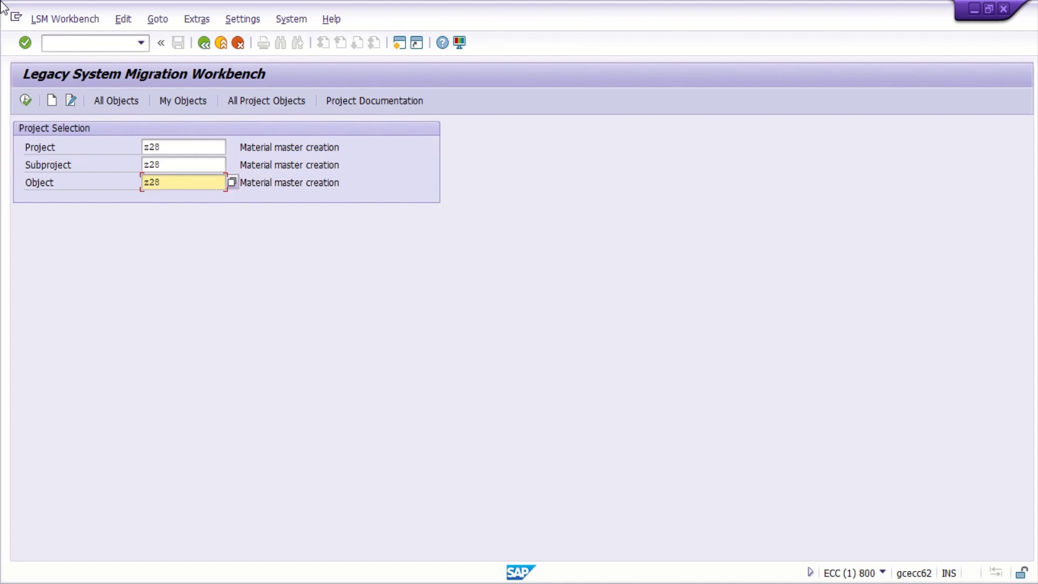
click(53, 101)
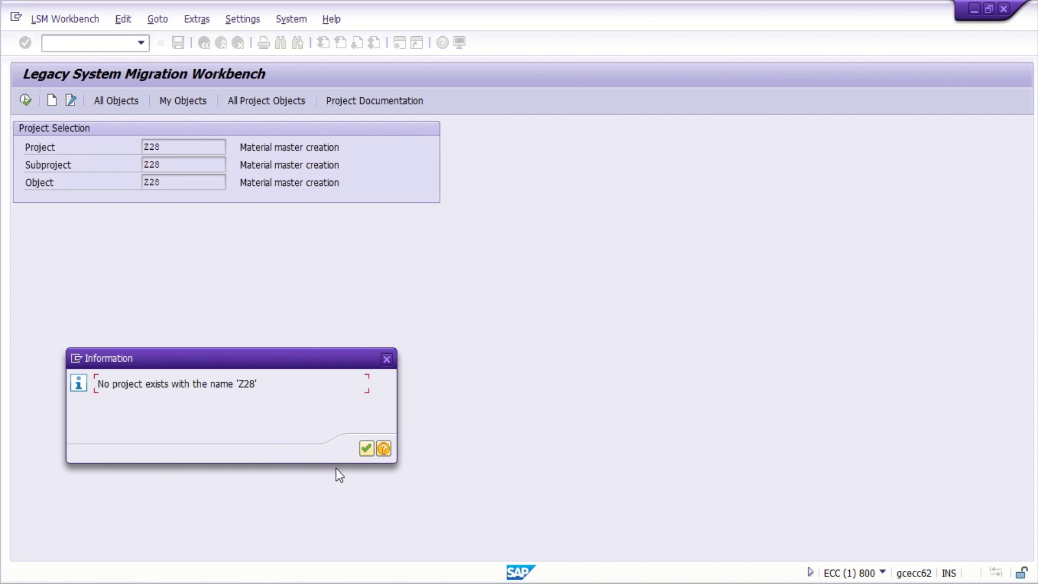
click(367, 448)
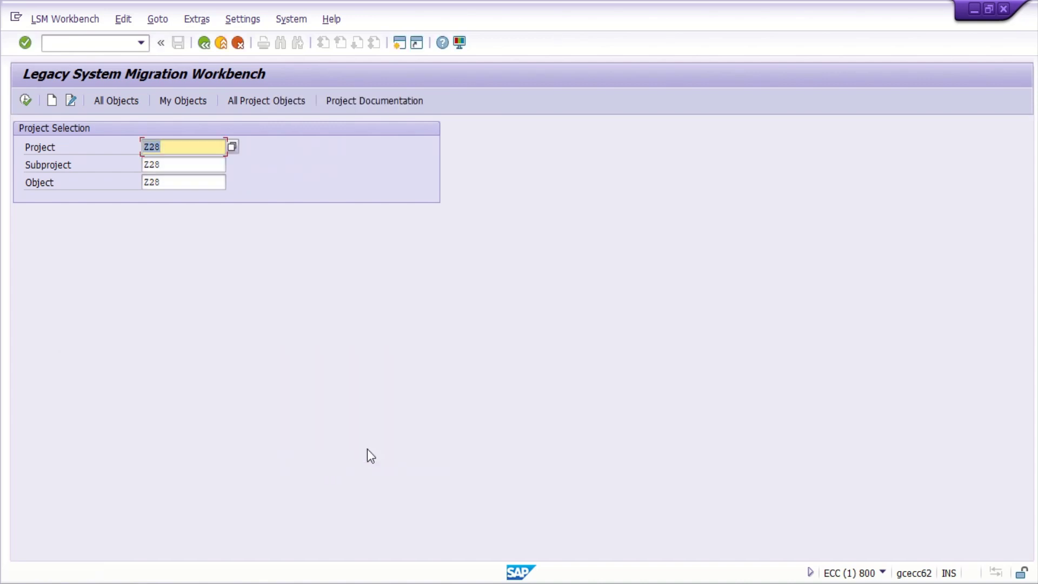
Step: Create project Z28 with the description "material master creation" and copy that description for reuse
click(54, 102)
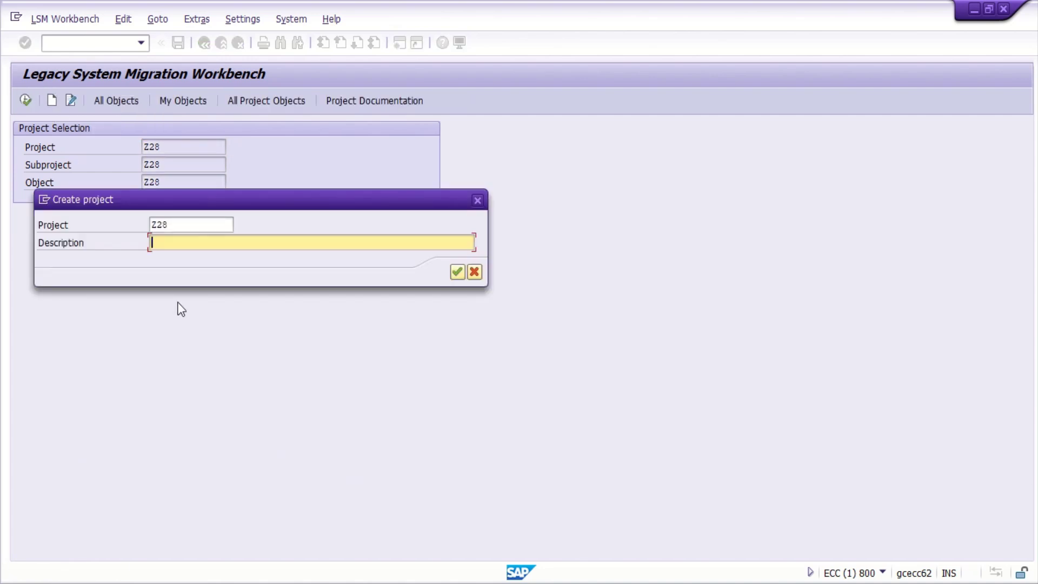
text(material master creation)
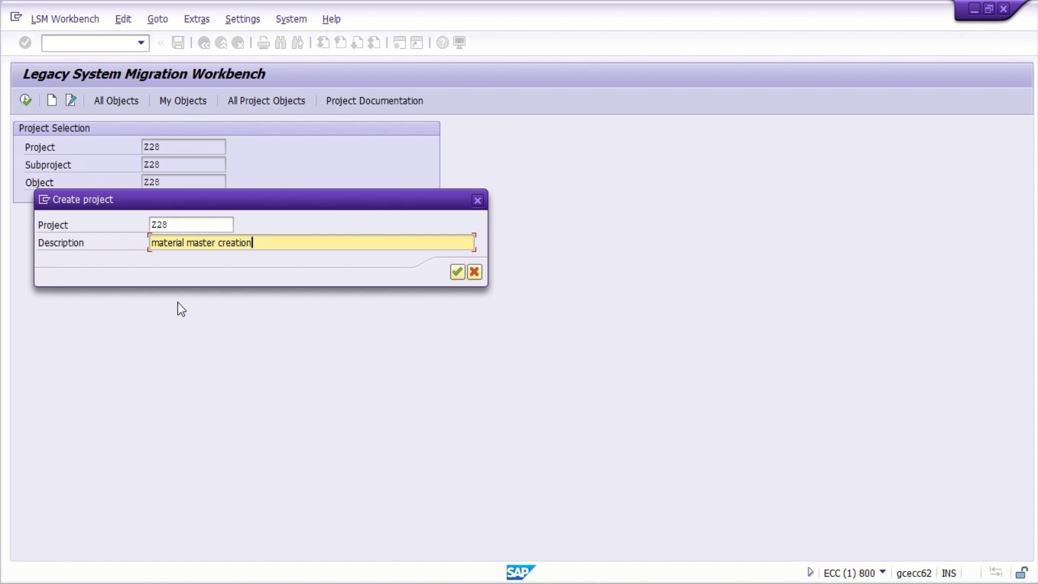
key(ctrl+a)
key(ctrl+c)
key(End)
key(Return)
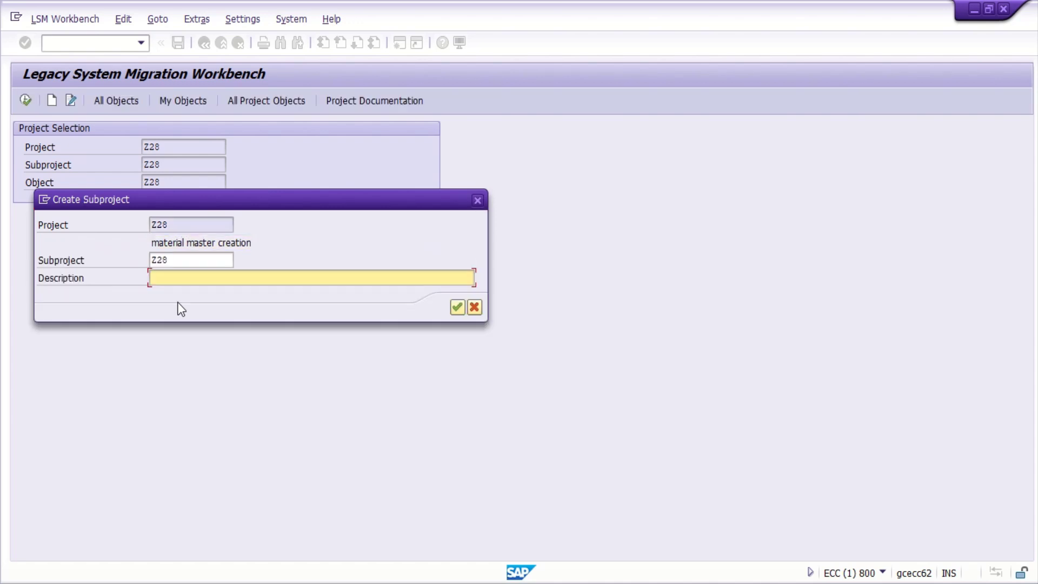
Step: Create subproject Z28 and object Z28, both described as "material master creation"
key(ctrl+v)
key(Return)
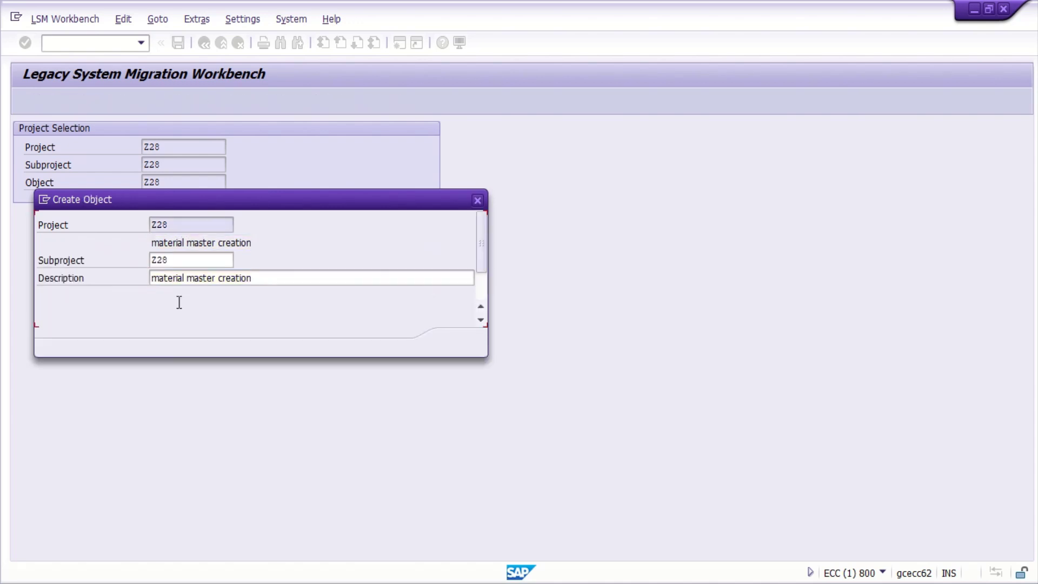
key(ctrl+v)
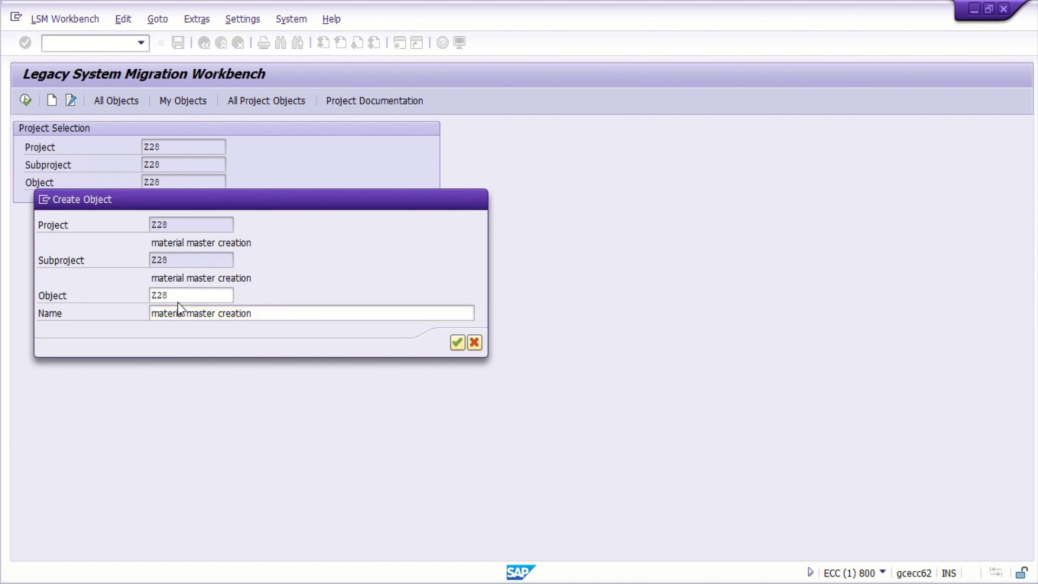
key(Return)
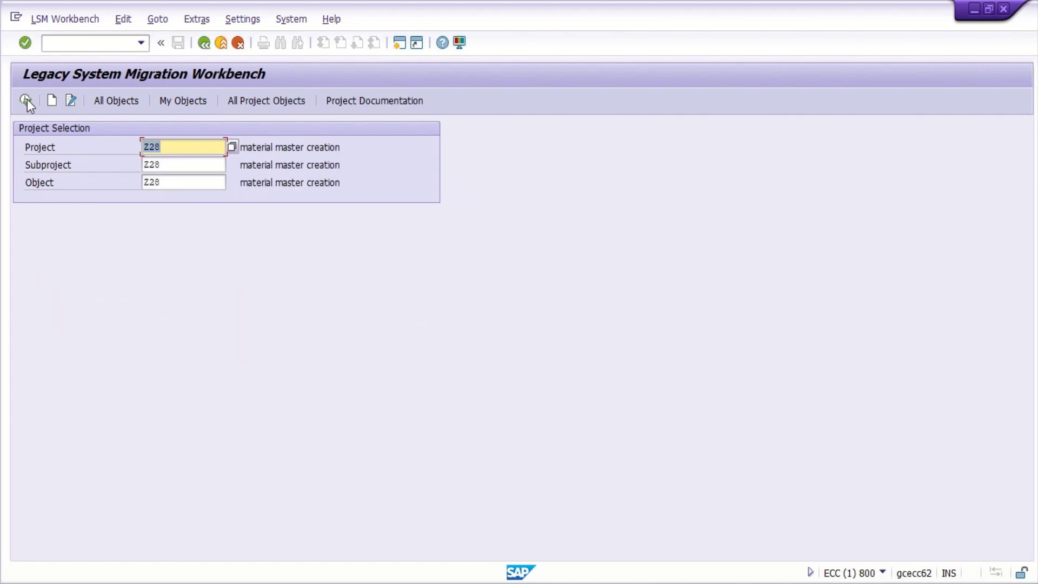
Step: Open Maintain Object Attributes for object Z28 in change mode and choose Batch Input Recording as the import method
click(26, 100)
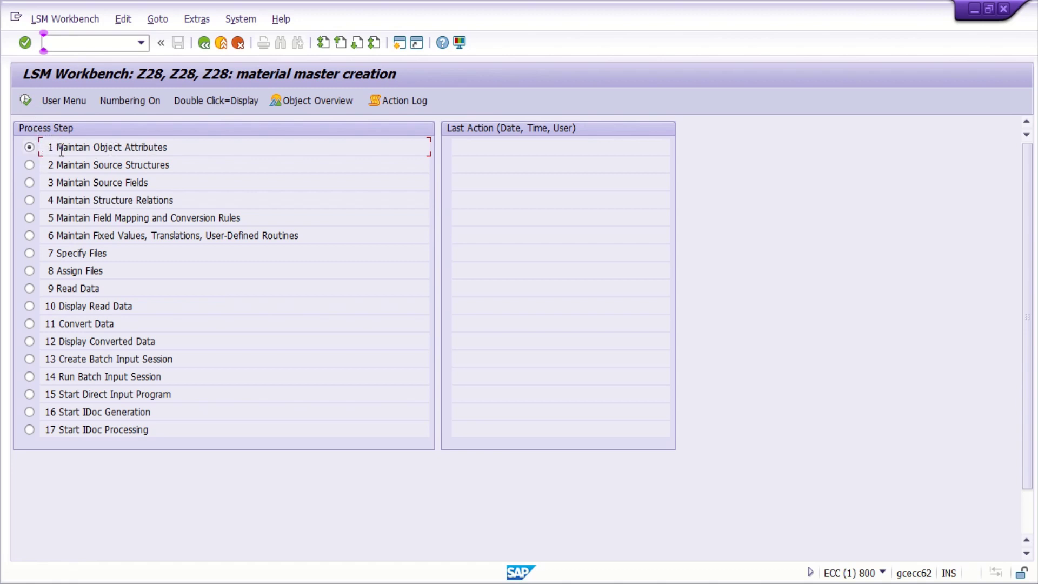
click(25, 99)
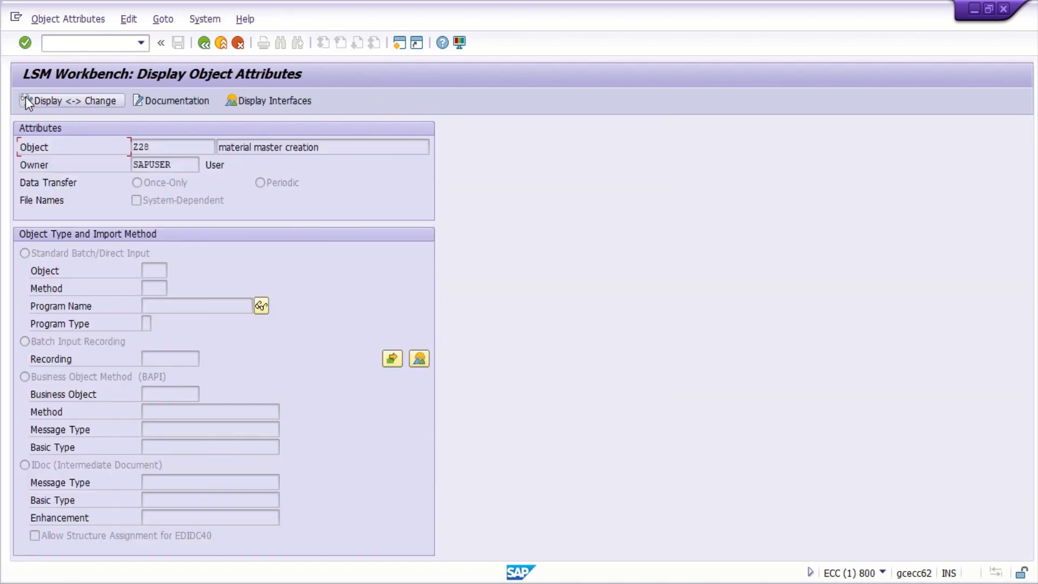
click(58, 100)
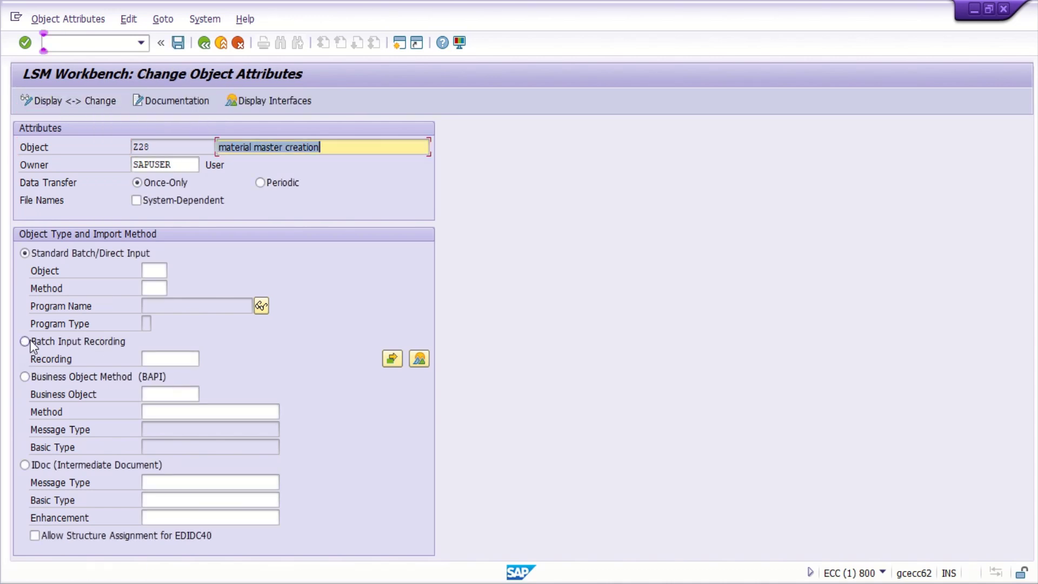
click(27, 340)
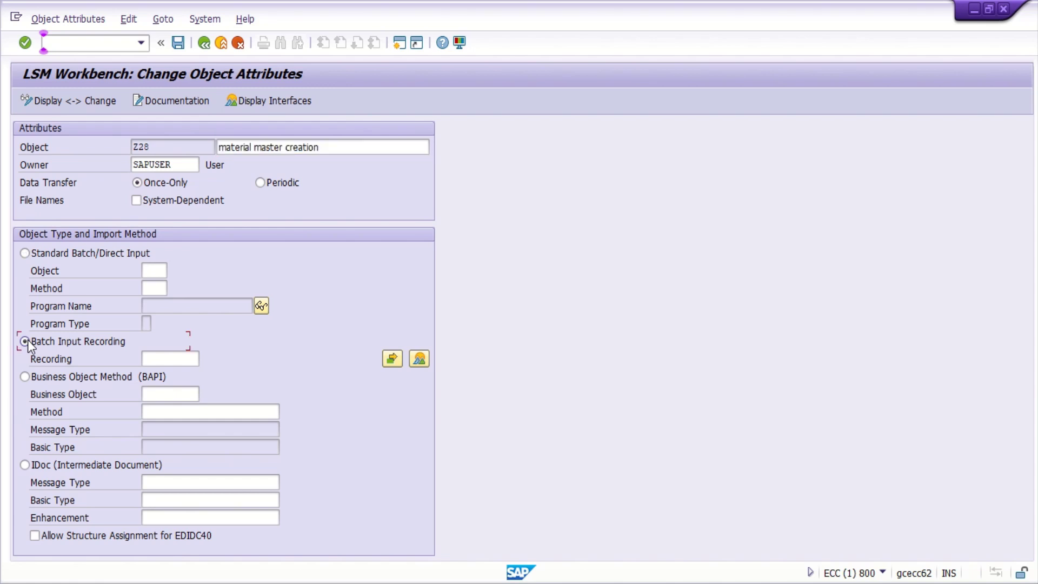
Step: Create a recording named z28mm01 with the description "material creation" in the project's recordings overview
click(419, 359)
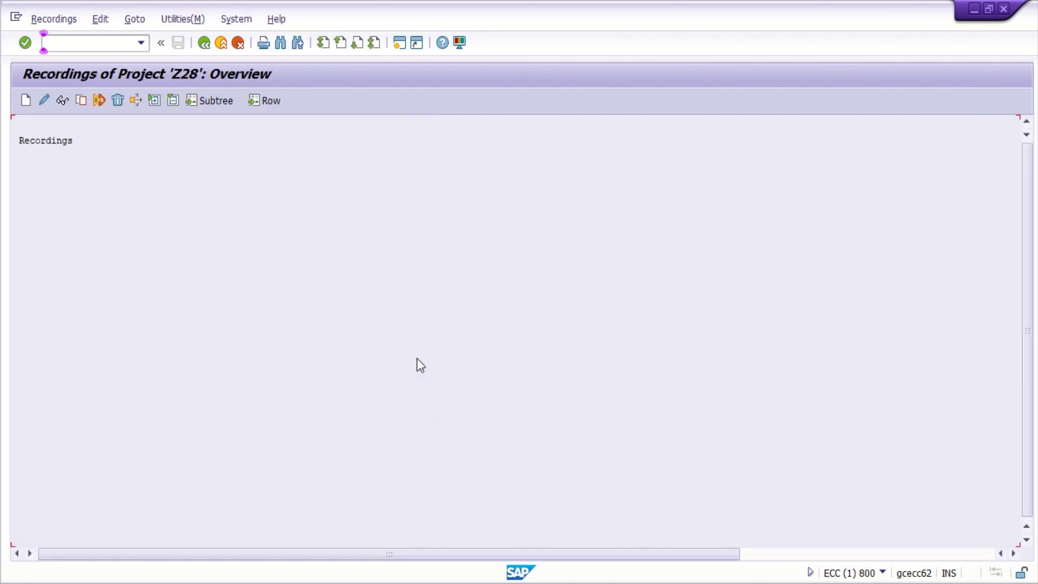
click(26, 101)
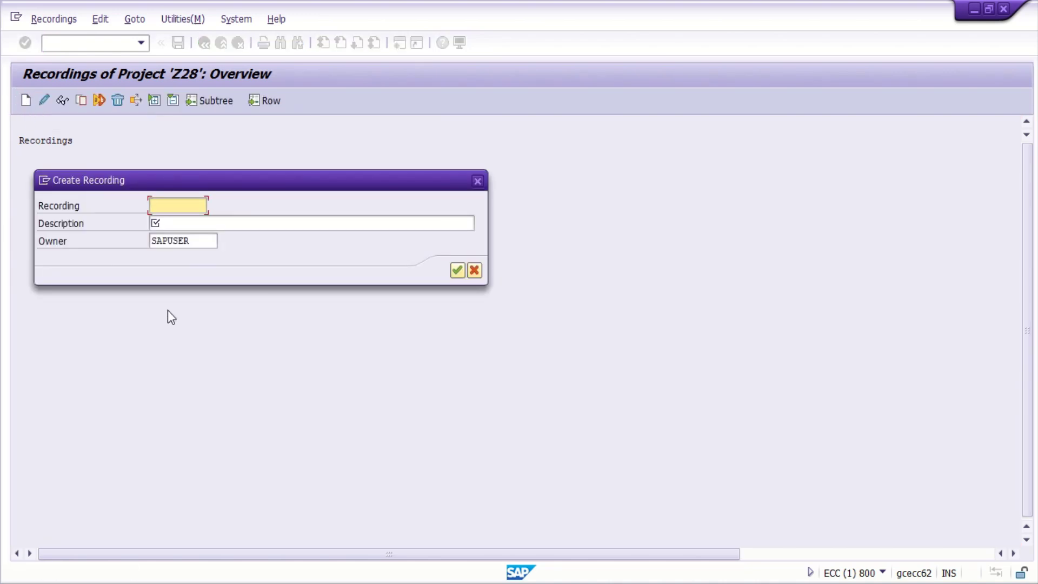
text(z28mm01)
key(Tab)
text(ma)
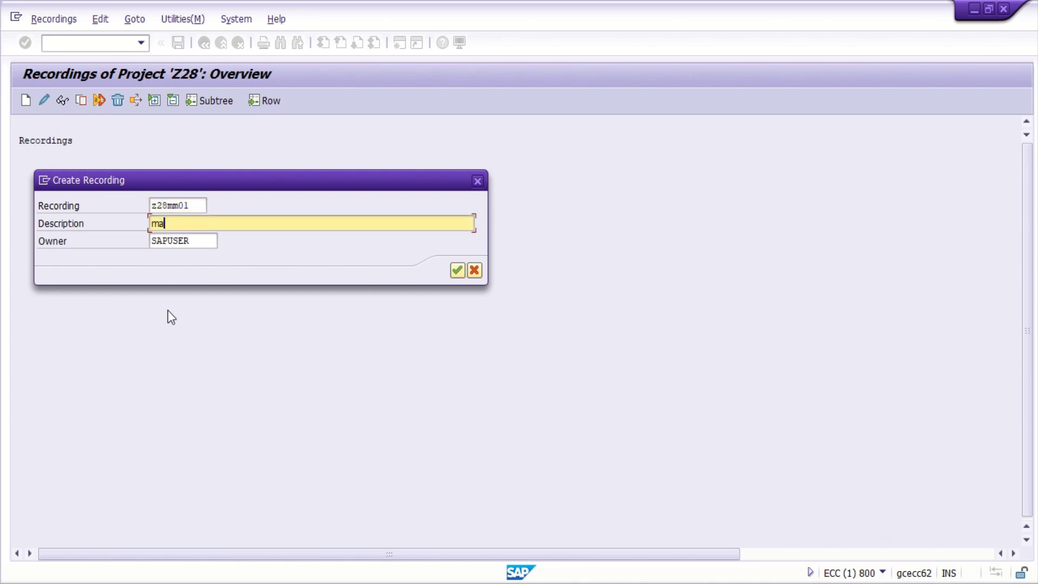
text(terial creation)
key(Return)
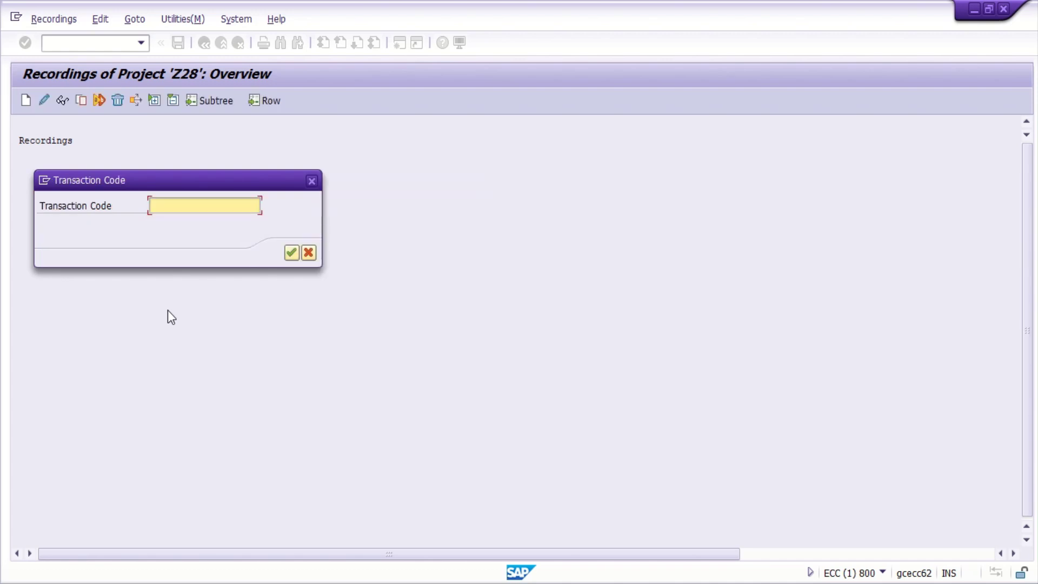
Step: Start the recording with transaction code mm01
text(mm)
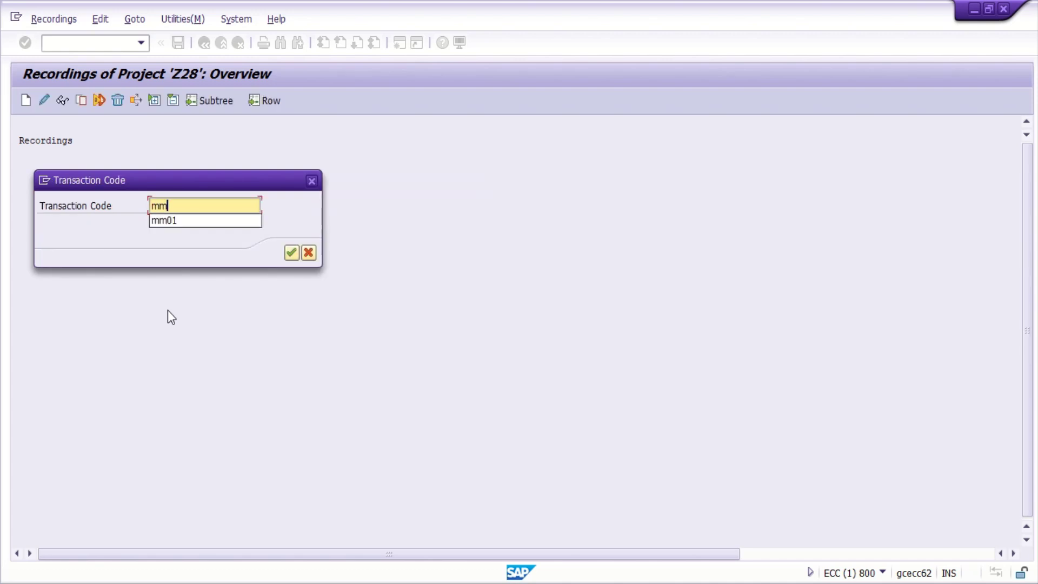
text(01)
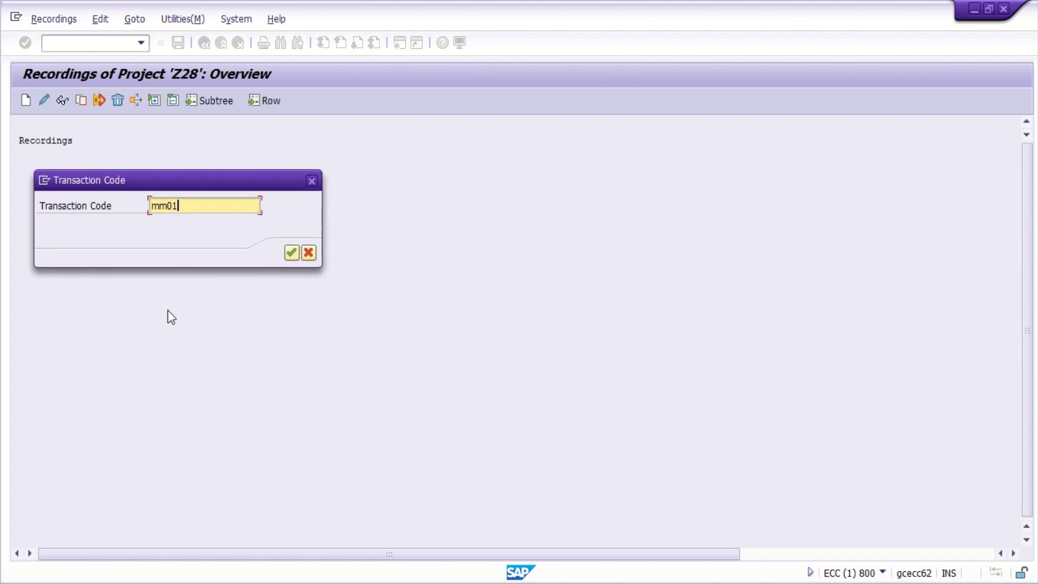
key(Return)
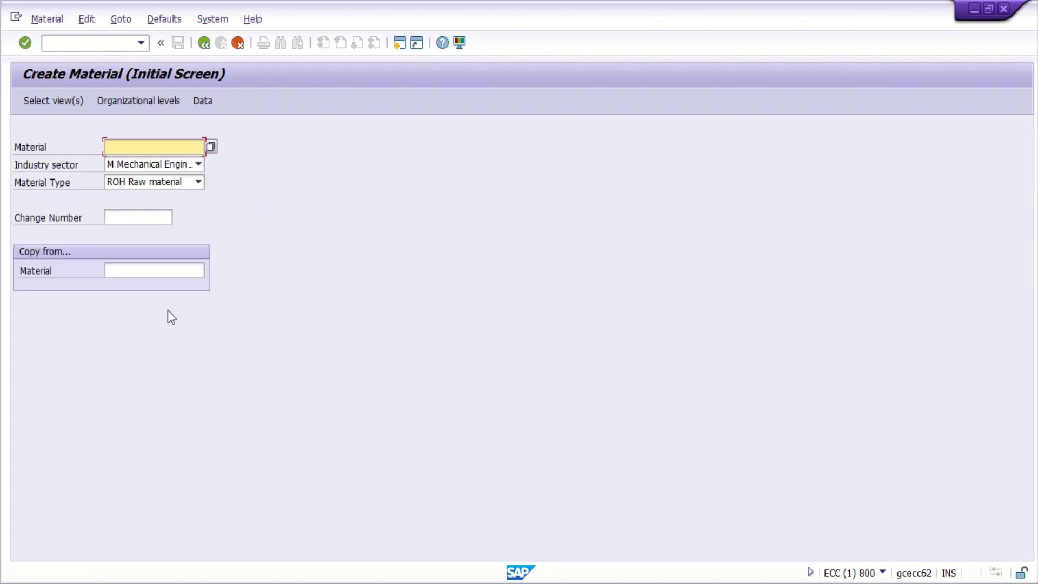
Step: Keep Mechanical Engineering as the industry sector and ROH Raw material as the material type, and proceed to the view selection
key(Tab)
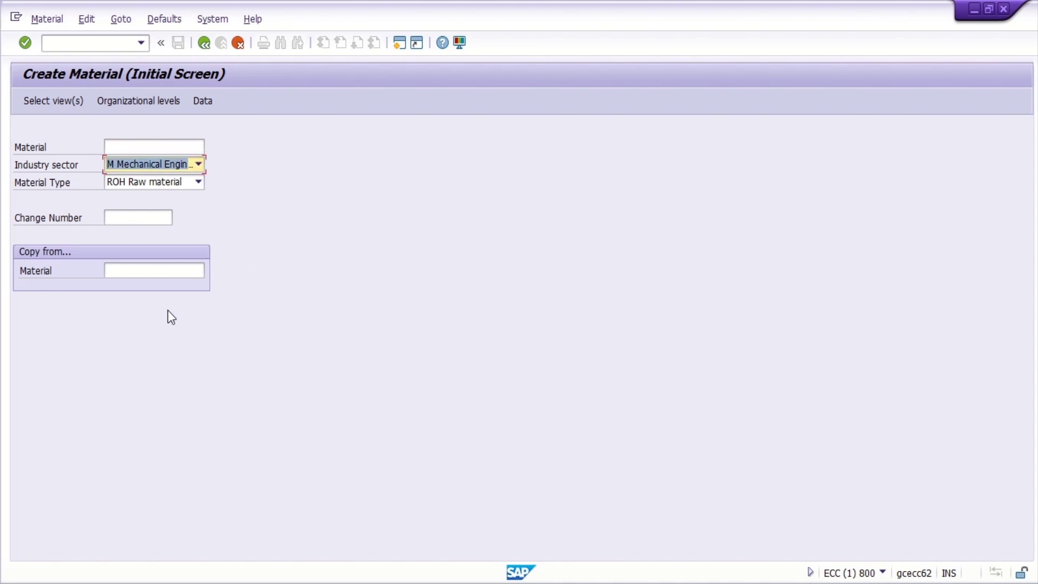
key(Tab)
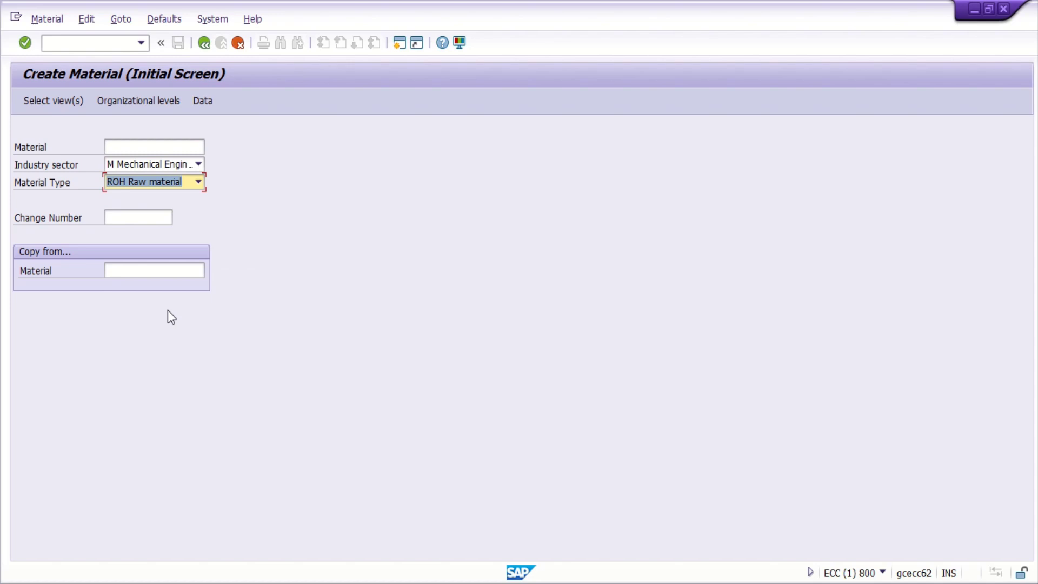
key(Return)
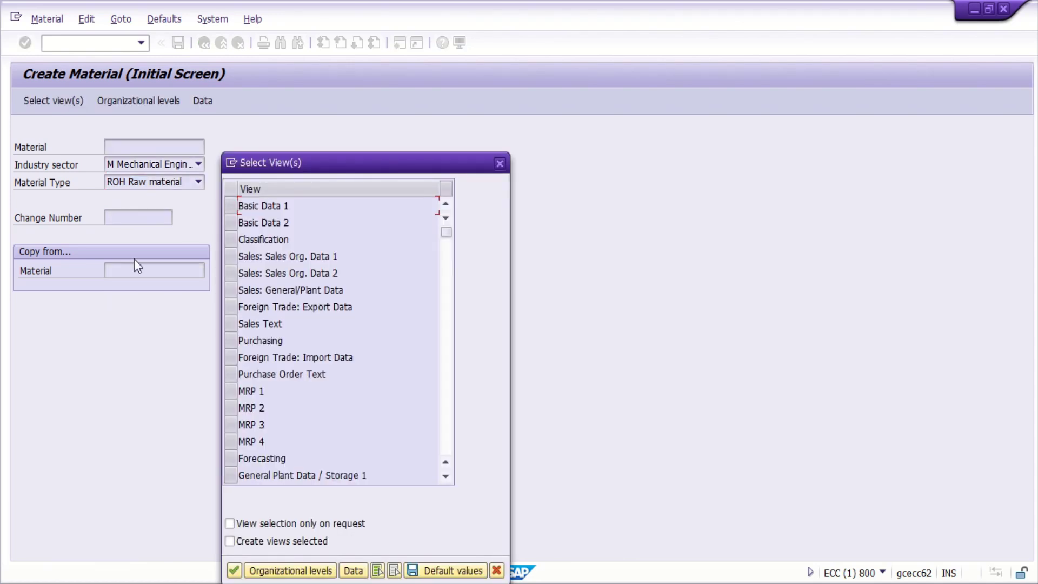
Step: Select the views Basic Data 1 and 2, Sales Org. Data 1 and 2, Sales: General/Plant Data, Foreign Trade: Export Data and Sales Text
click(229, 204)
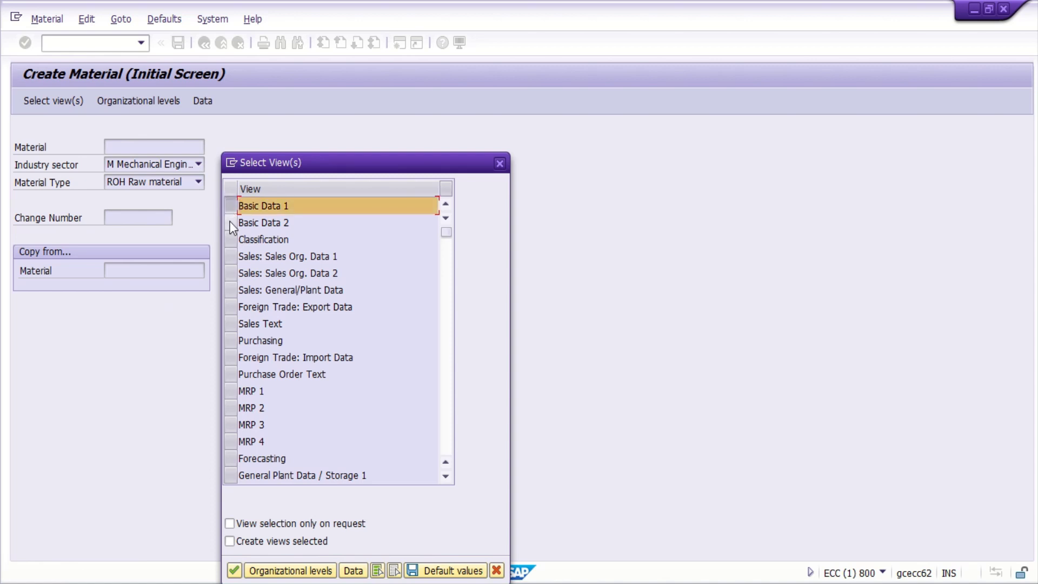
click(230, 221)
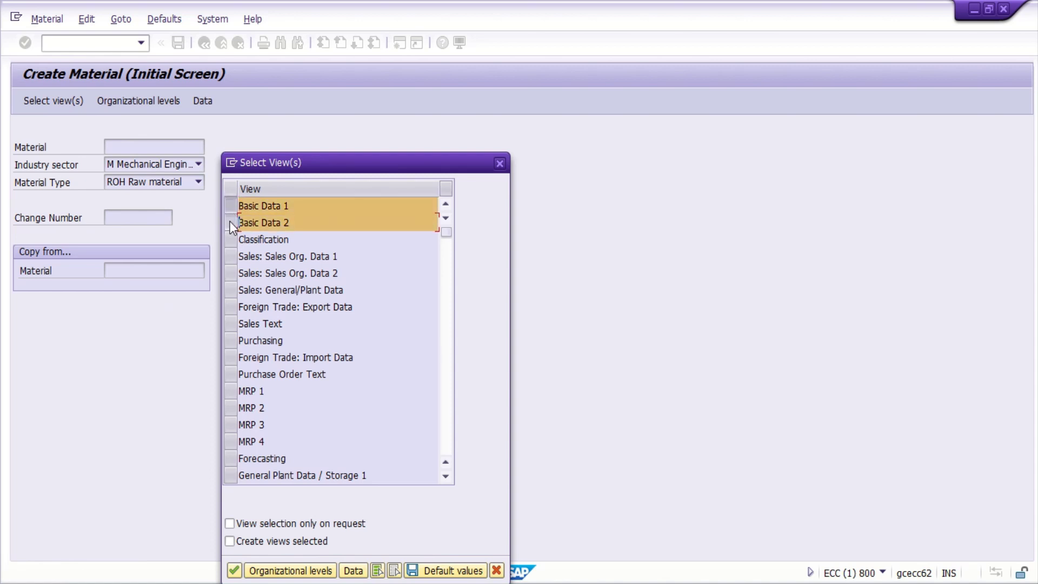
click(232, 261)
click(232, 276)
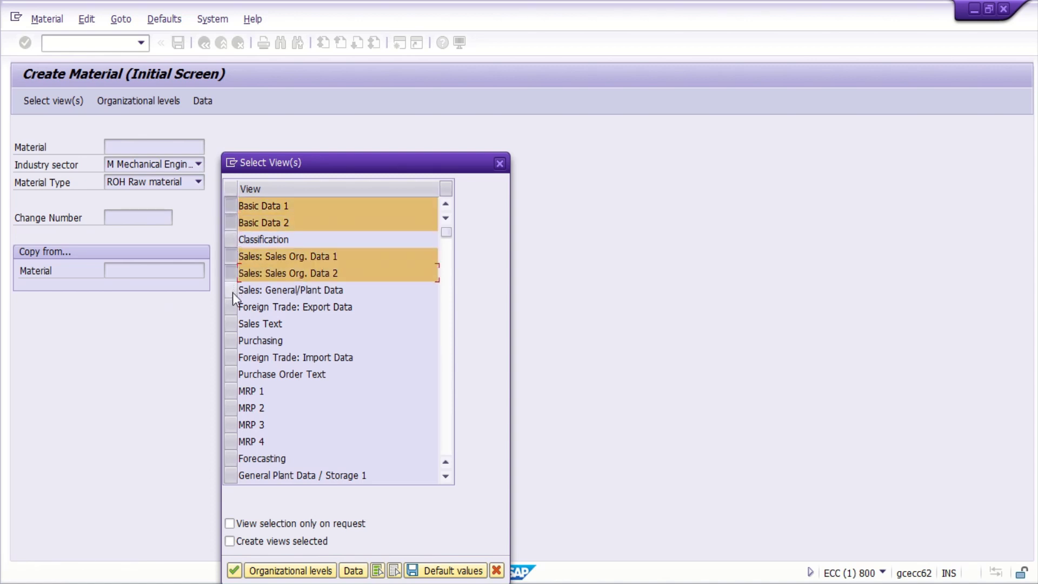
click(231, 289)
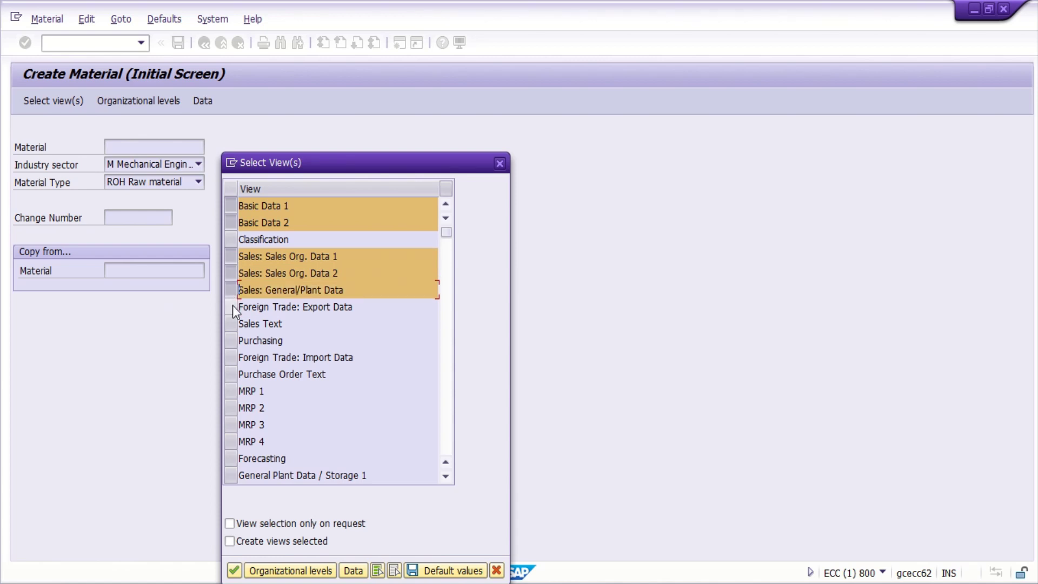
click(232, 307)
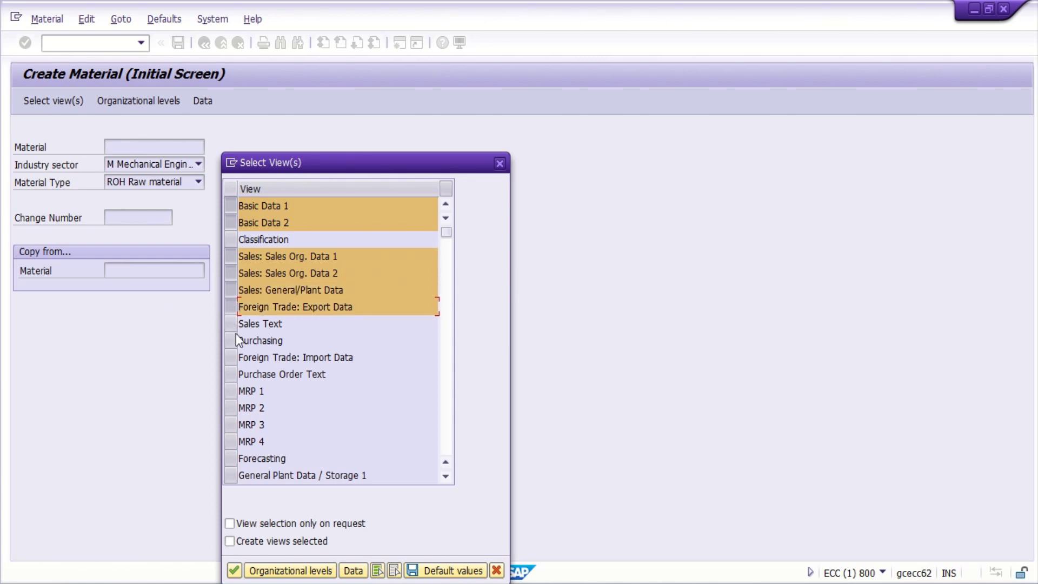
click(231, 324)
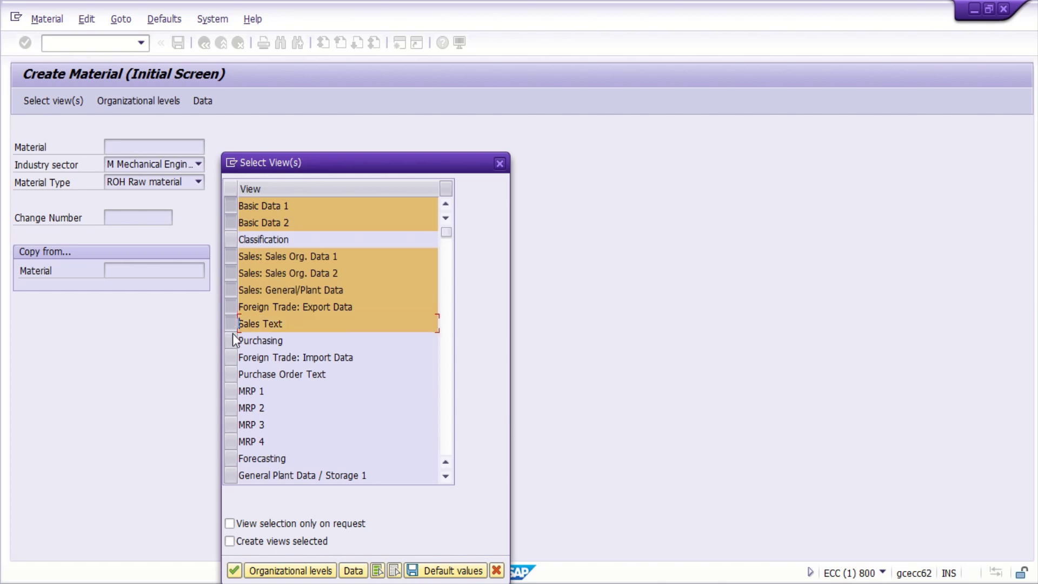
Step: Add the views Purchasing, Foreign Trade: Import Data, Purchase Order Text, MRP 1 to MRP 3 and General Plant Data / Storage 1 to the selection
click(233, 340)
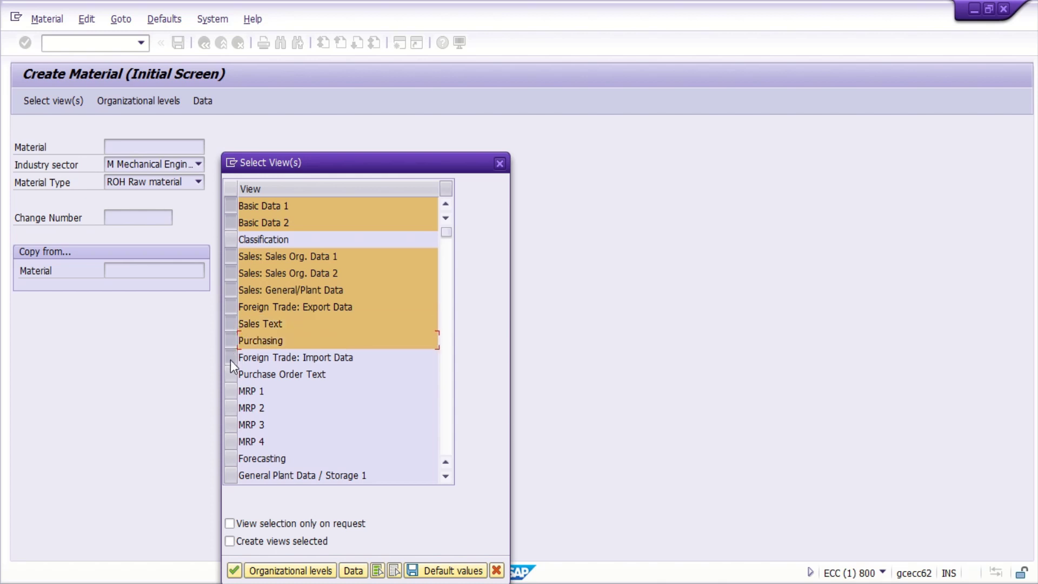
click(230, 358)
click(230, 374)
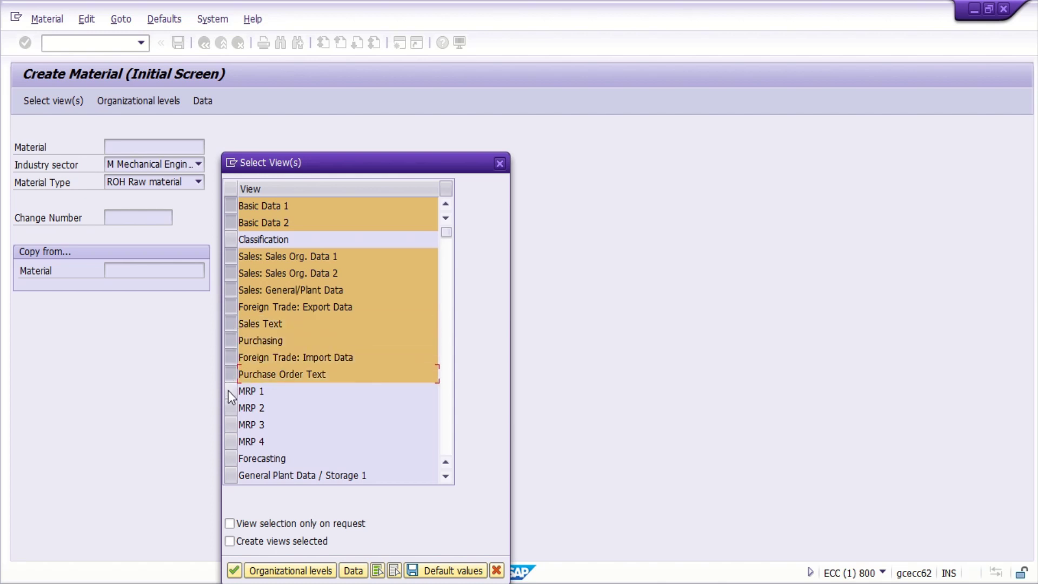
click(229, 391)
click(228, 410)
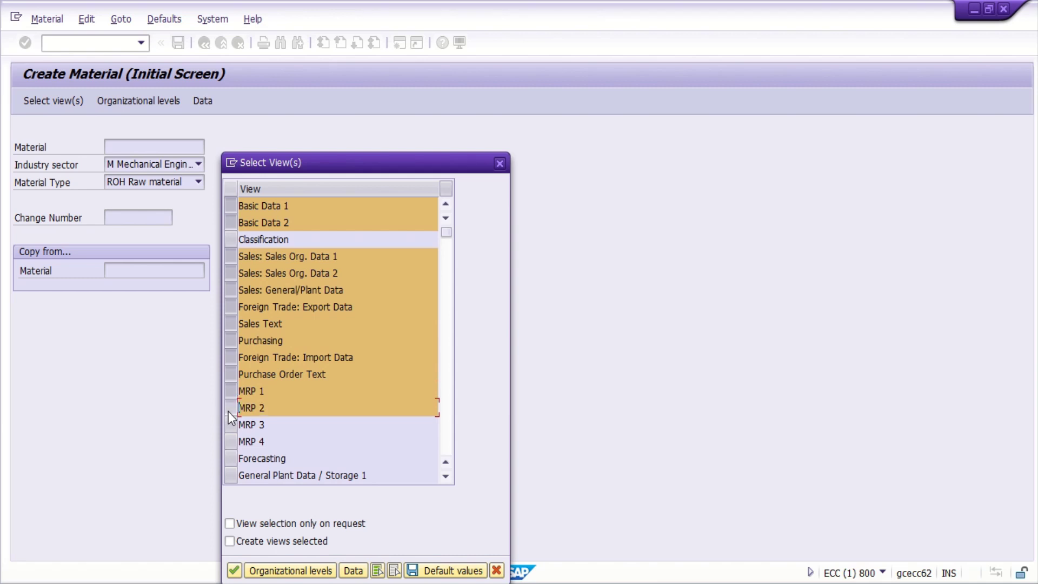
click(231, 424)
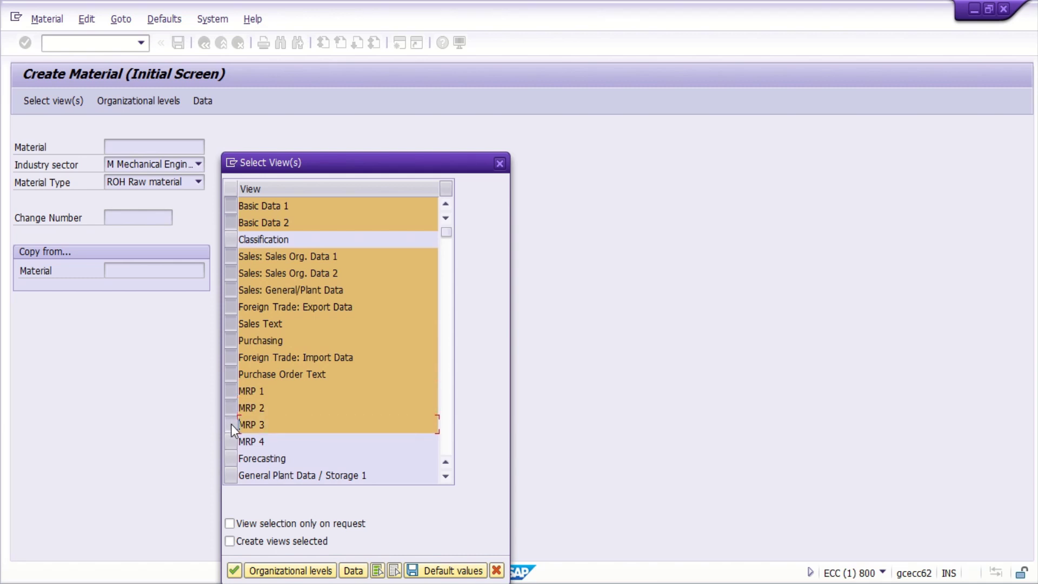
click(231, 475)
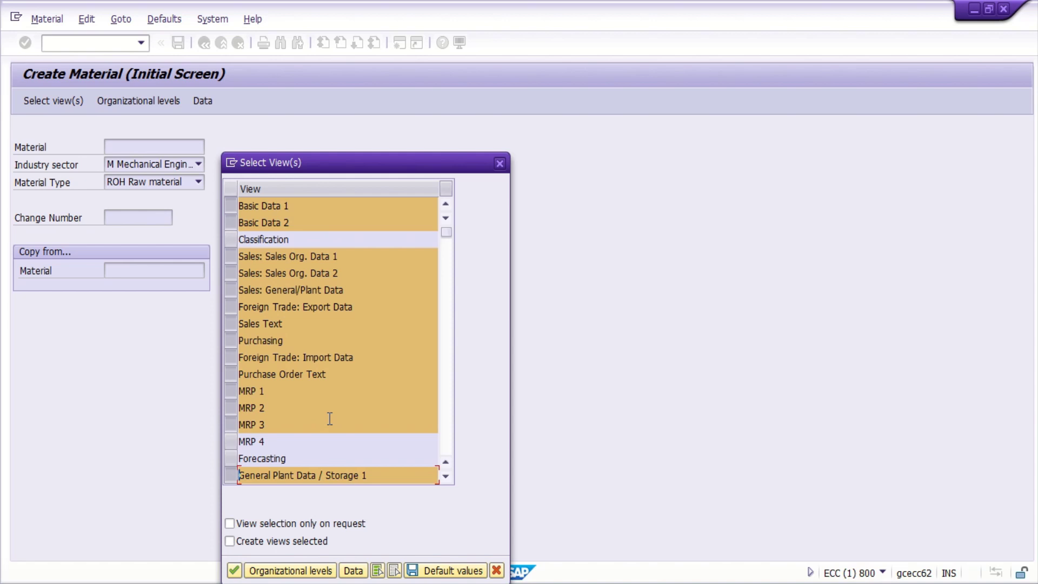
Step: Add General Plant Data / Storage 2, Quality Management, Accounting 1 and 2, and Costing 1 and 2, and confirm the view selection
scroll(330, 419, down, 5)
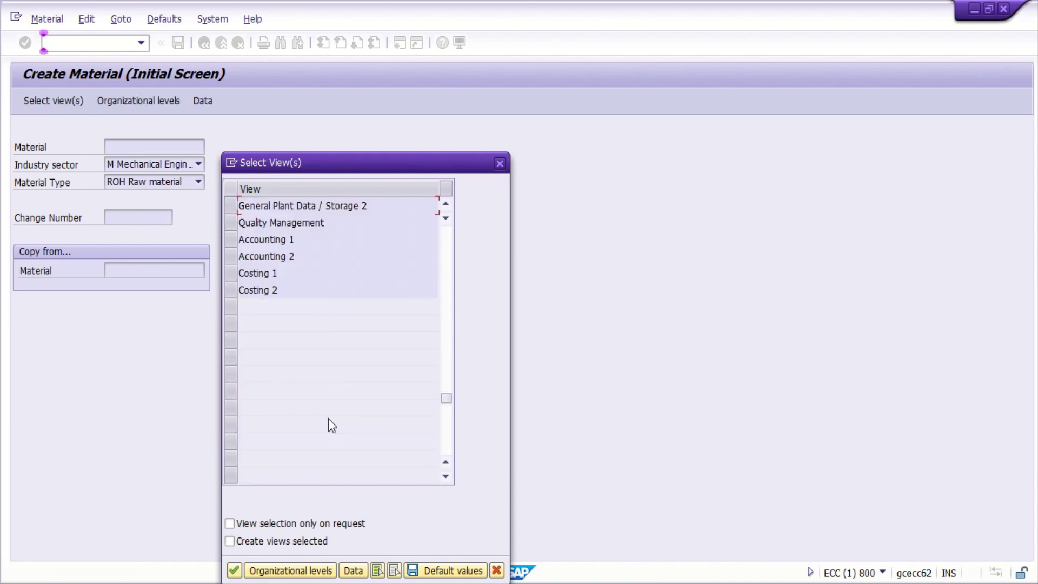
click(234, 205)
click(232, 223)
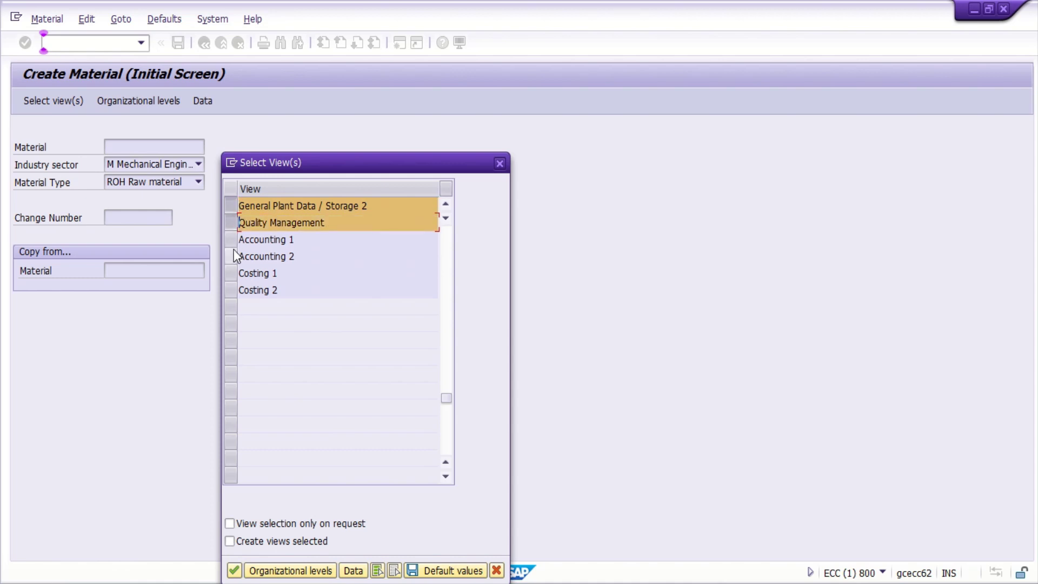
click(232, 239)
click(232, 256)
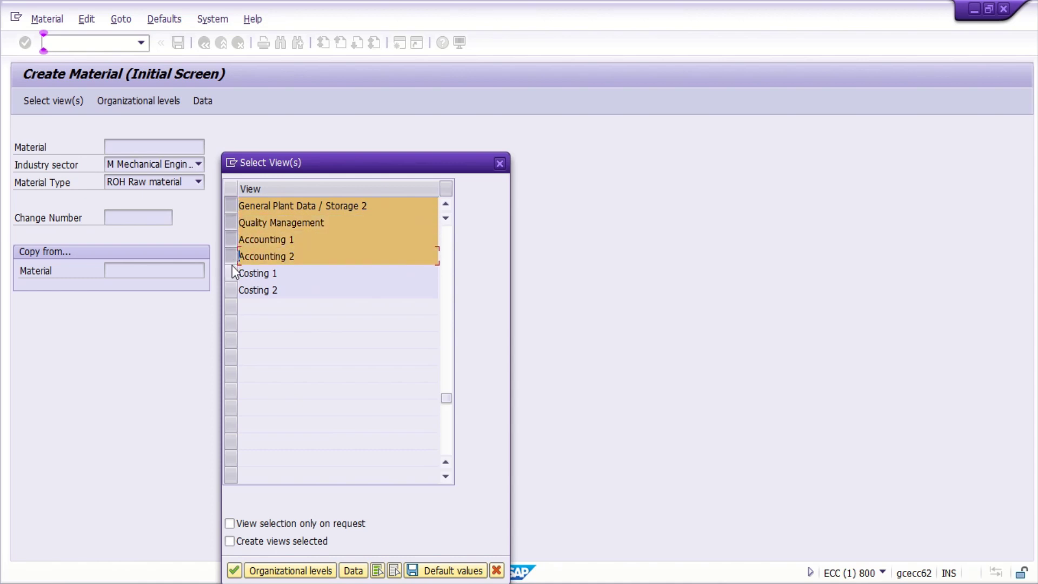
click(232, 273)
click(232, 290)
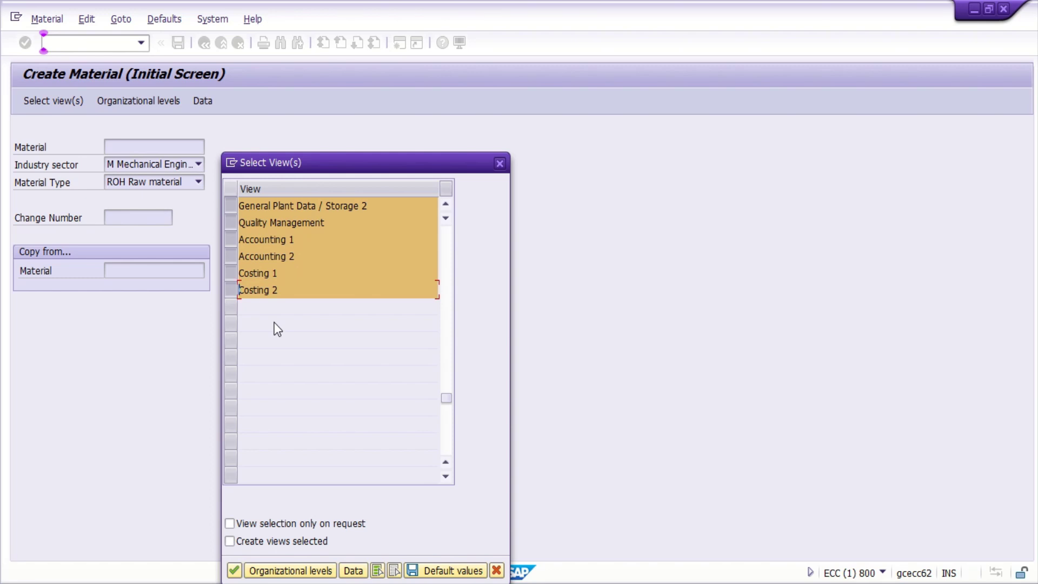
key(Return)
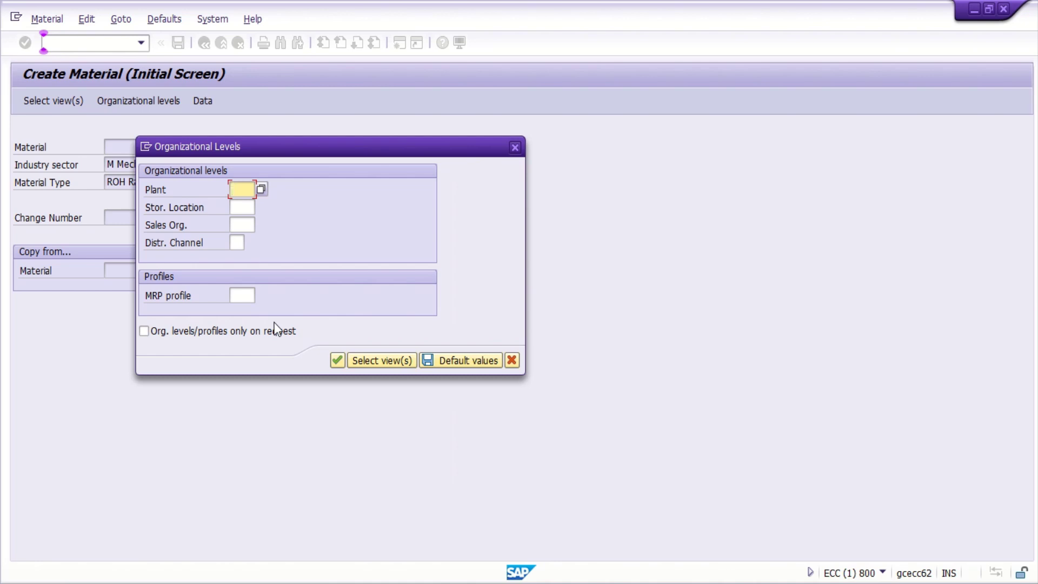
Step: Set the organizational levels to plant 1000, storage location 0001, sales organization 1000 and distribution channel 10, and confirm them
text(1000)
key(Tab)
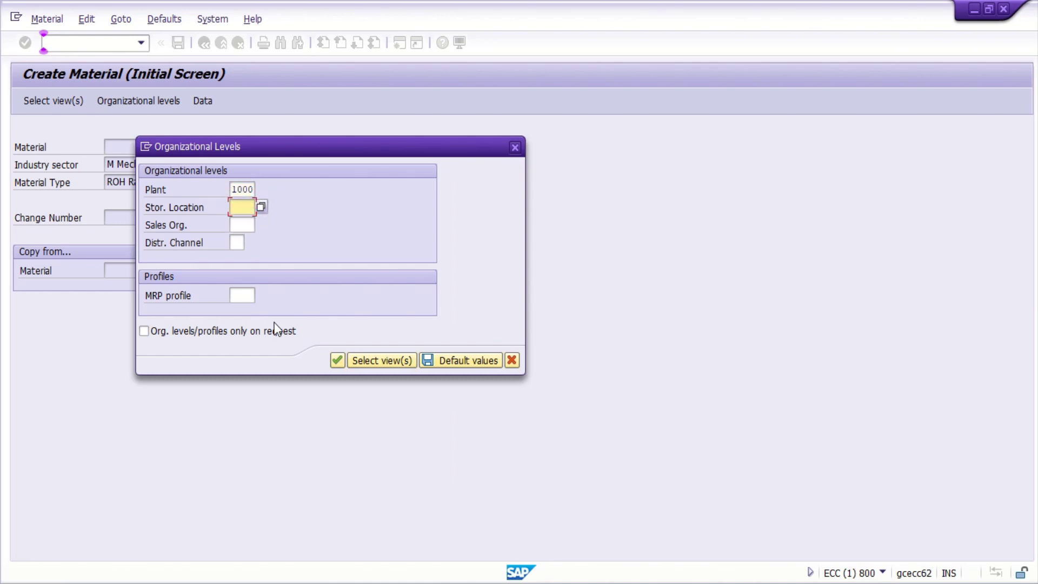
text(0001)
key(Tab)
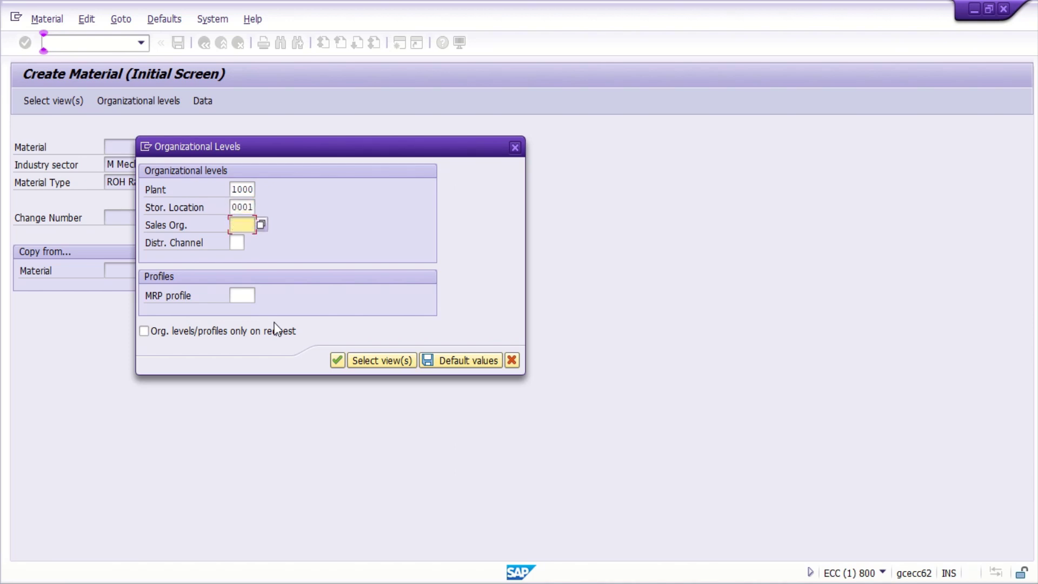
text(1000)
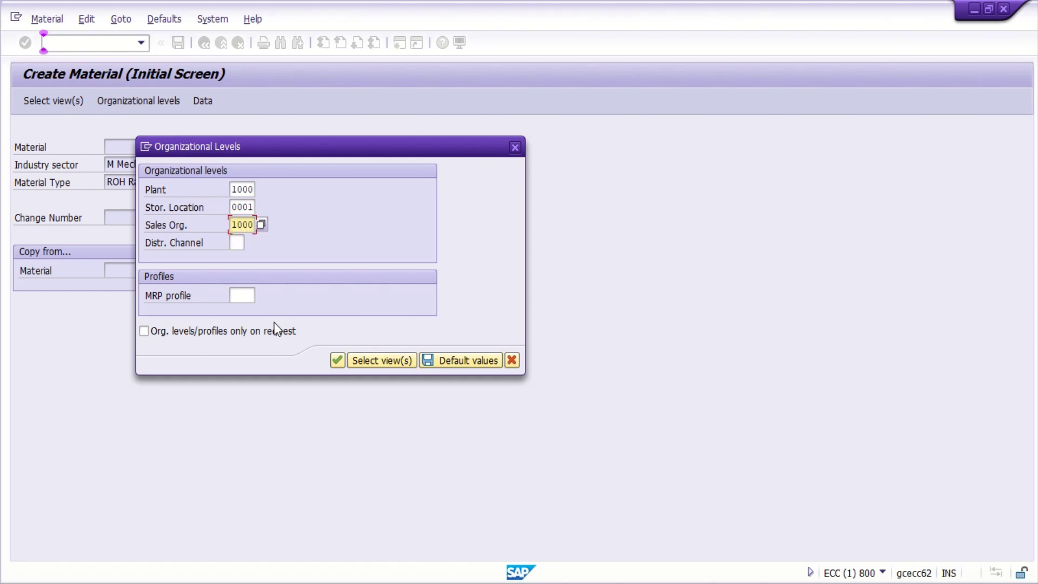
key(Tab)
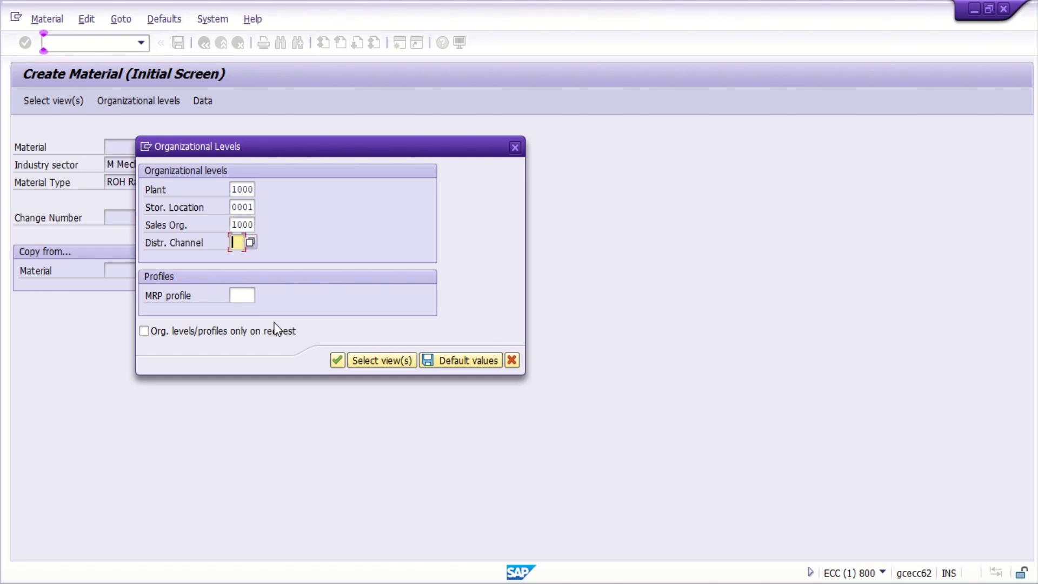
key(BackSpace)
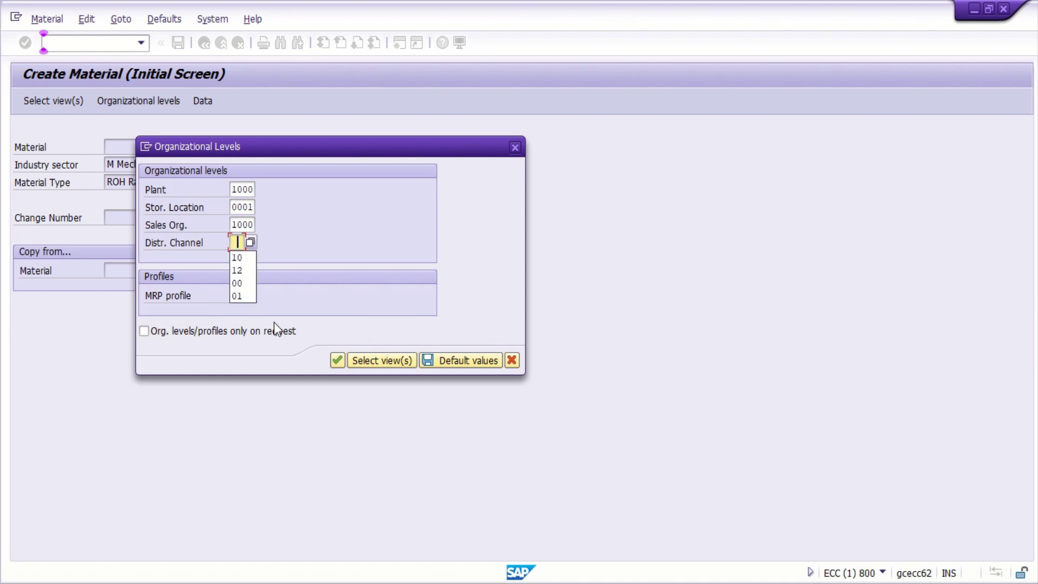
key(Down)
key(Return)
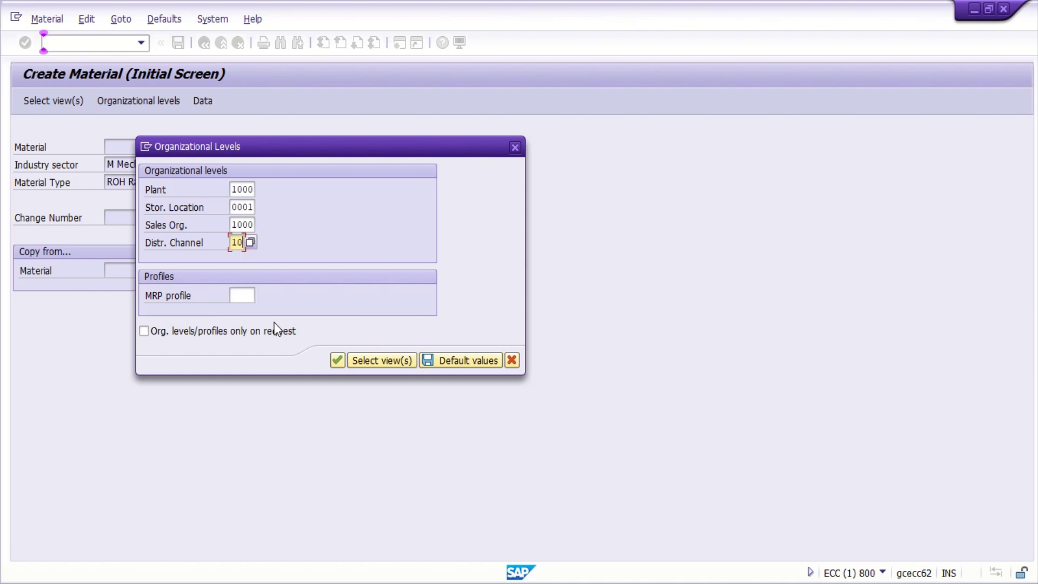
key(Return)
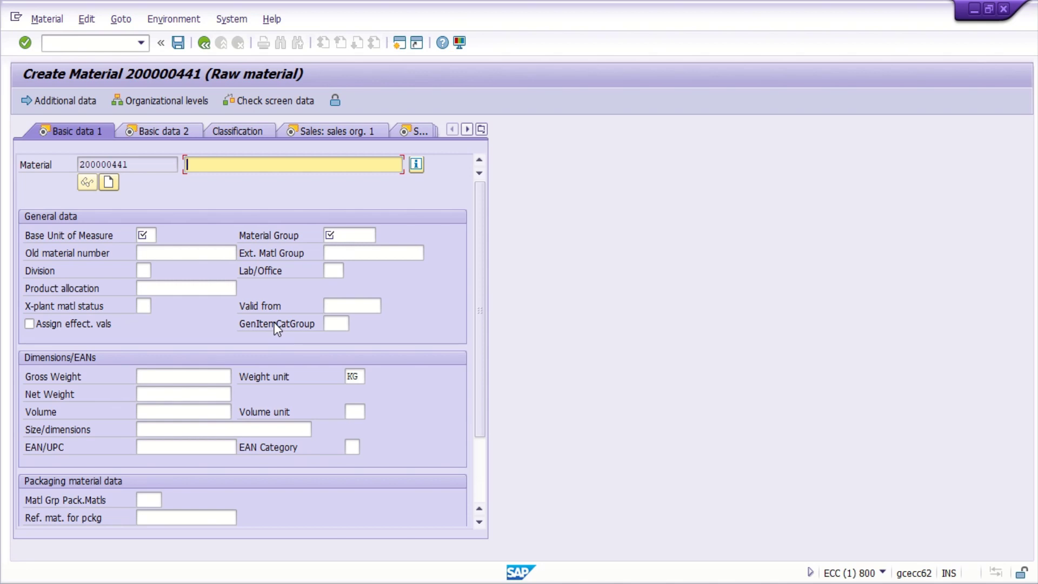
text(materi)
key(BackSpace)
key(BackSpace)
key(BackSpace)
key(BackSpace)
key(BackSpace)
key(BackSpace)
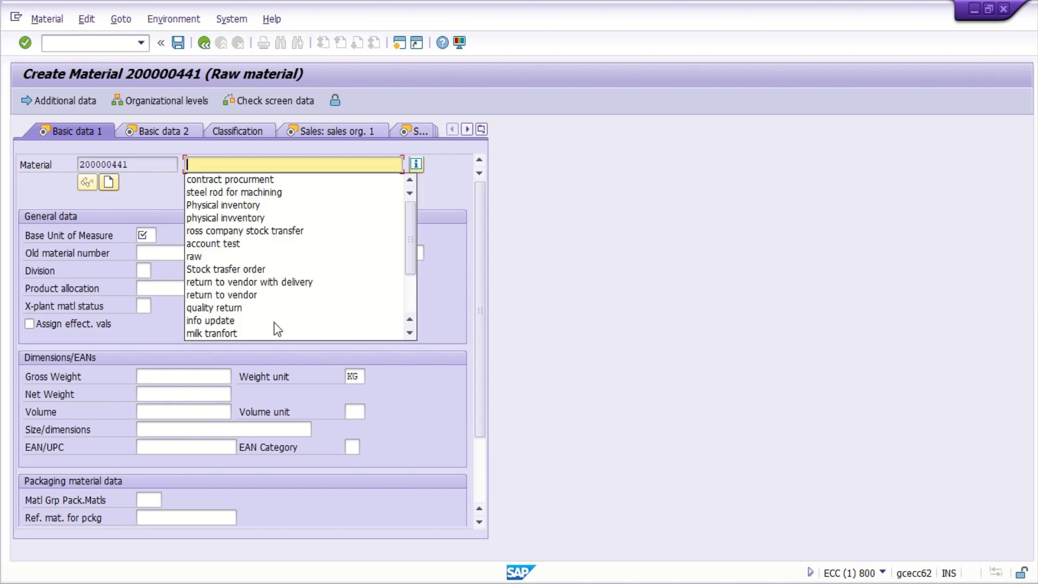
Step: Enter "raw materil" as the material description and pc as the base unit of measure
text(raw)
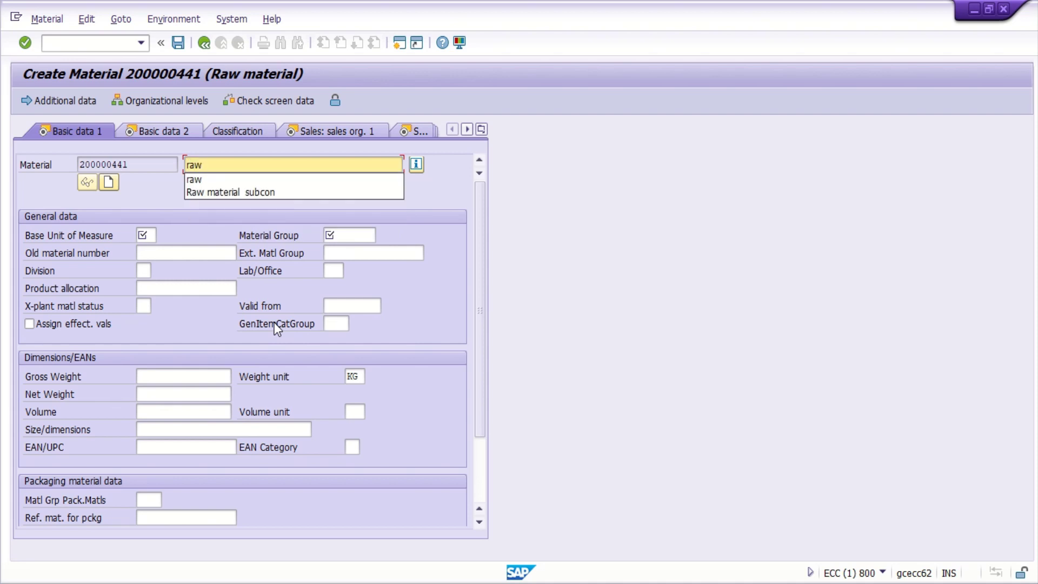
text(ateri)
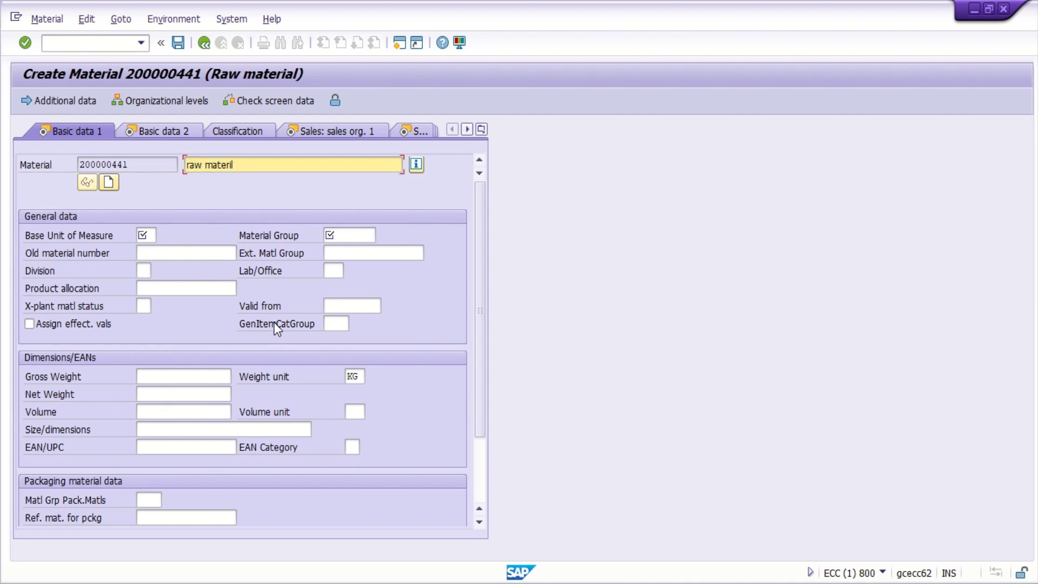
key(Tab)
key(Tab)
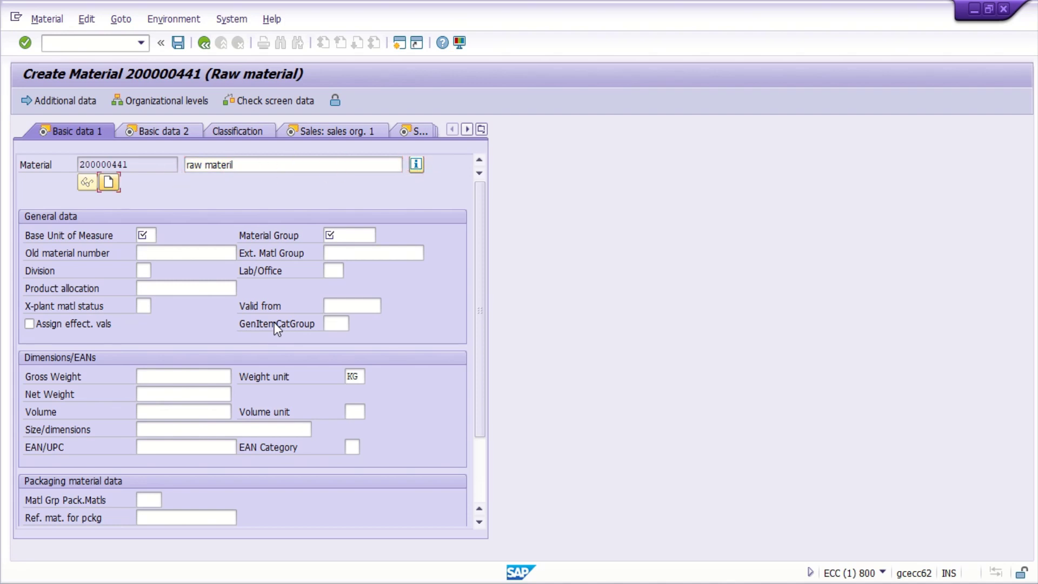
key(Tab)
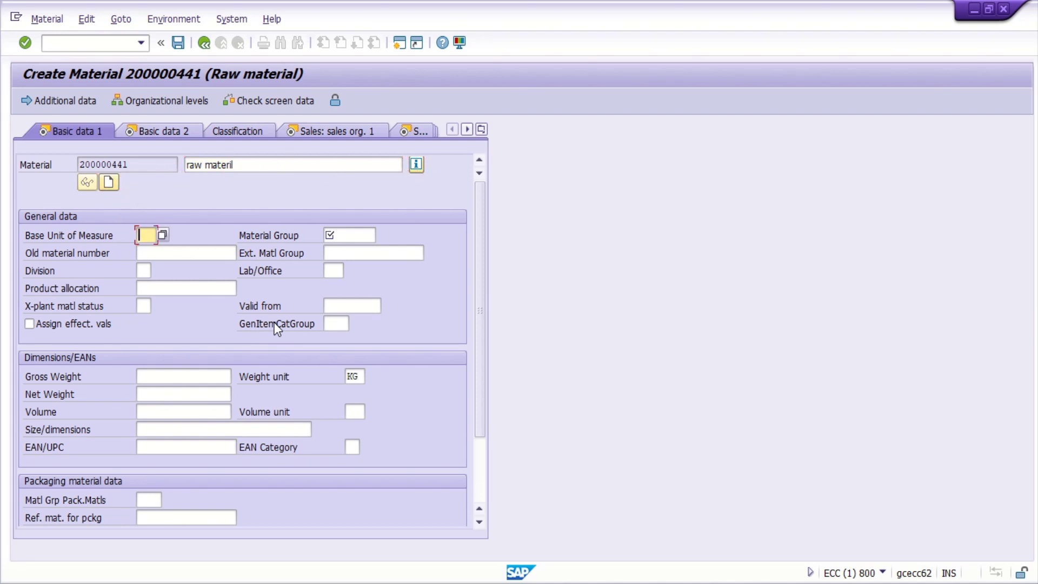
text(pc)
key(Tab)
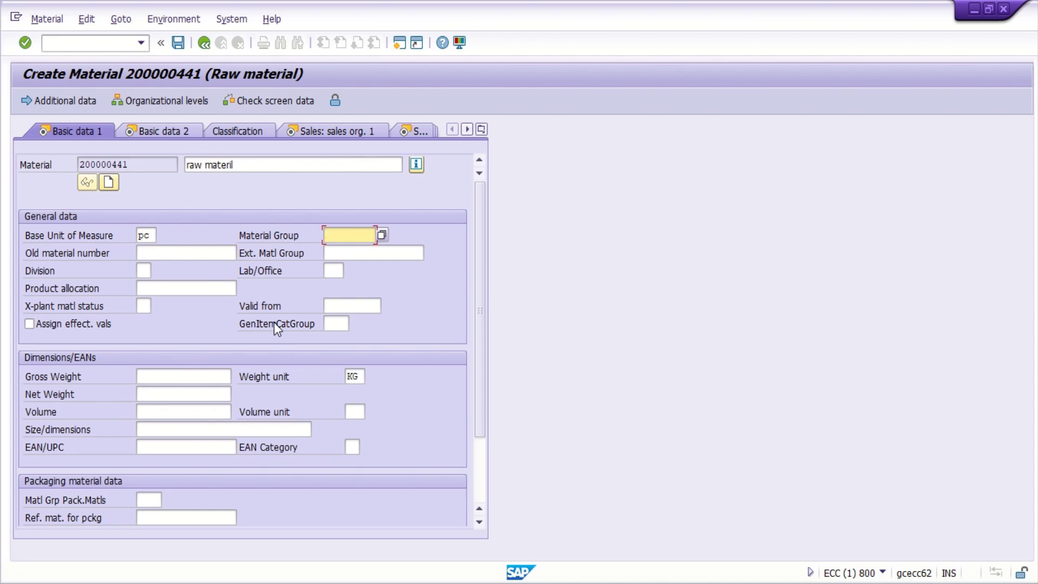
Step: Set the material group to 0001 and proceed to the Basic data 2 view
key(BackSpace)
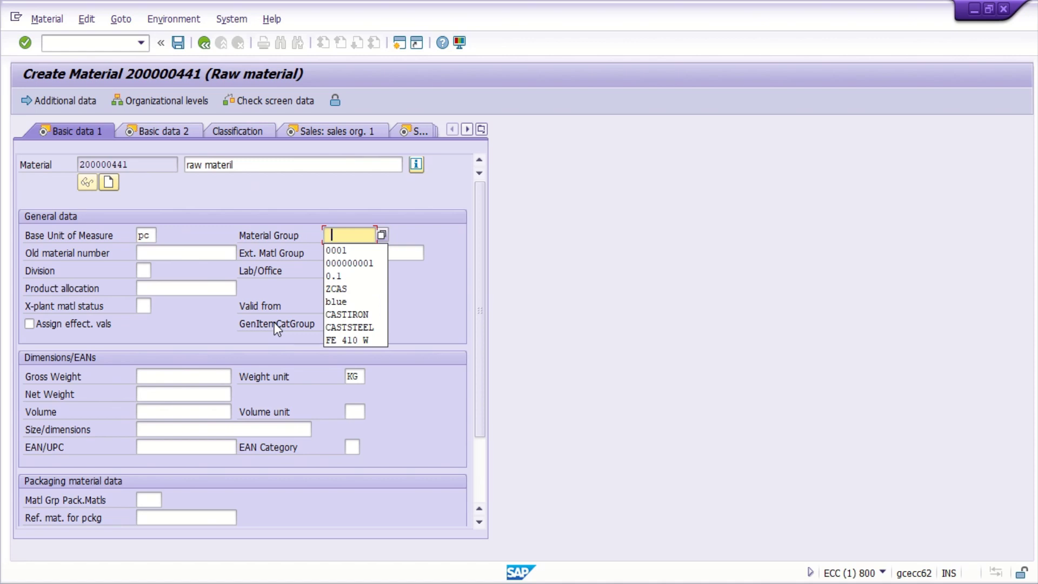
key(Down)
key(Return)
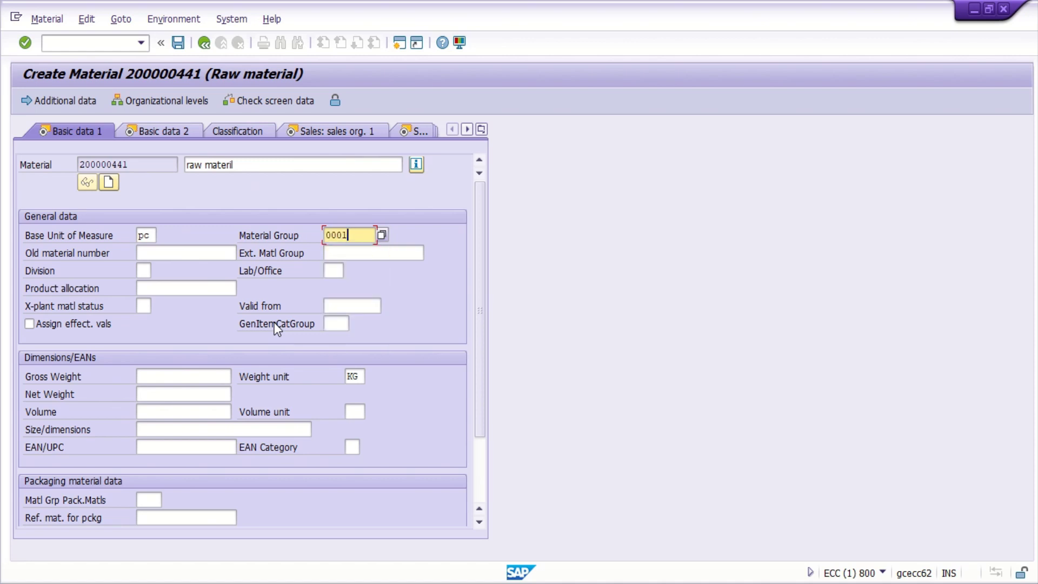
key(Return)
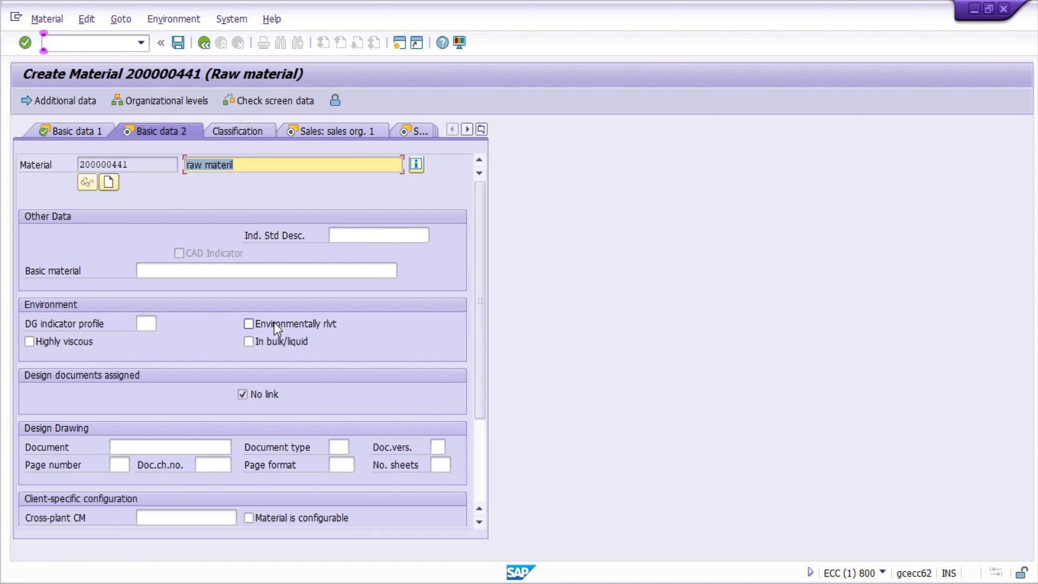
Step: Assign tax classification 0 (No tax) to Germany's output tax in the Sales: sales org. 1 view and proceed to Sales: sales org. 2
key(Return)
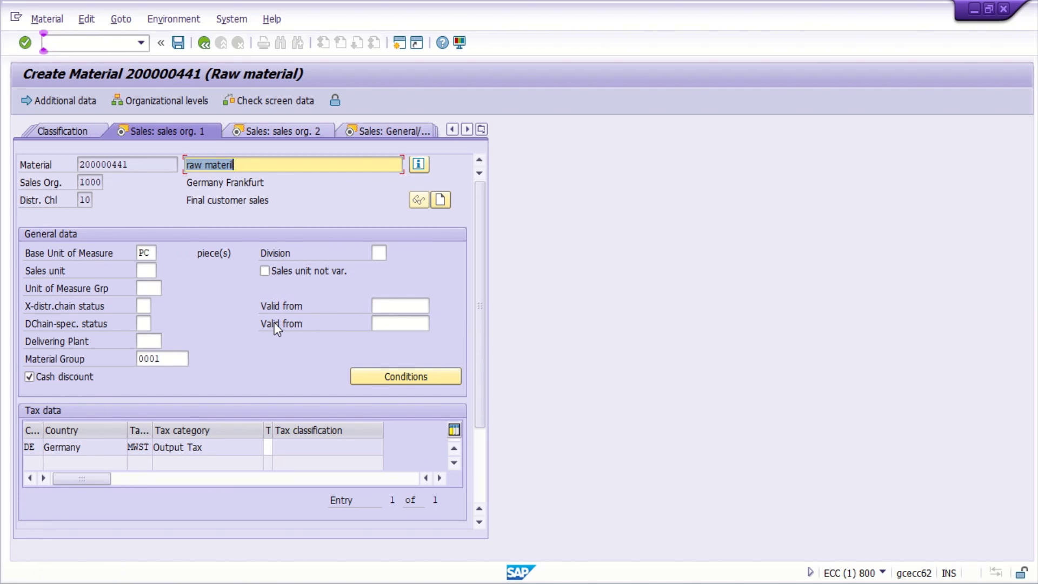
click(267, 446)
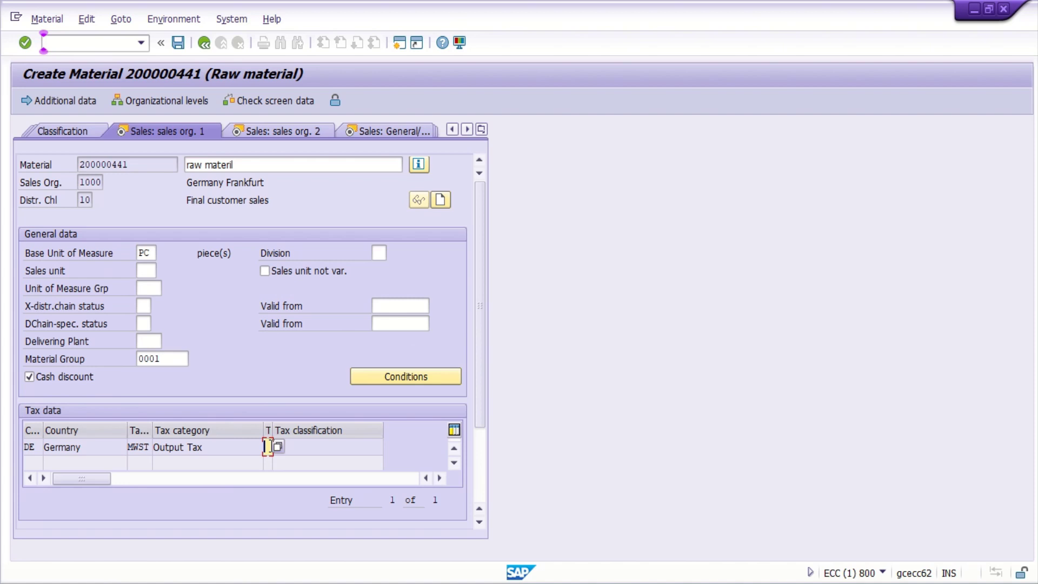
click(279, 447)
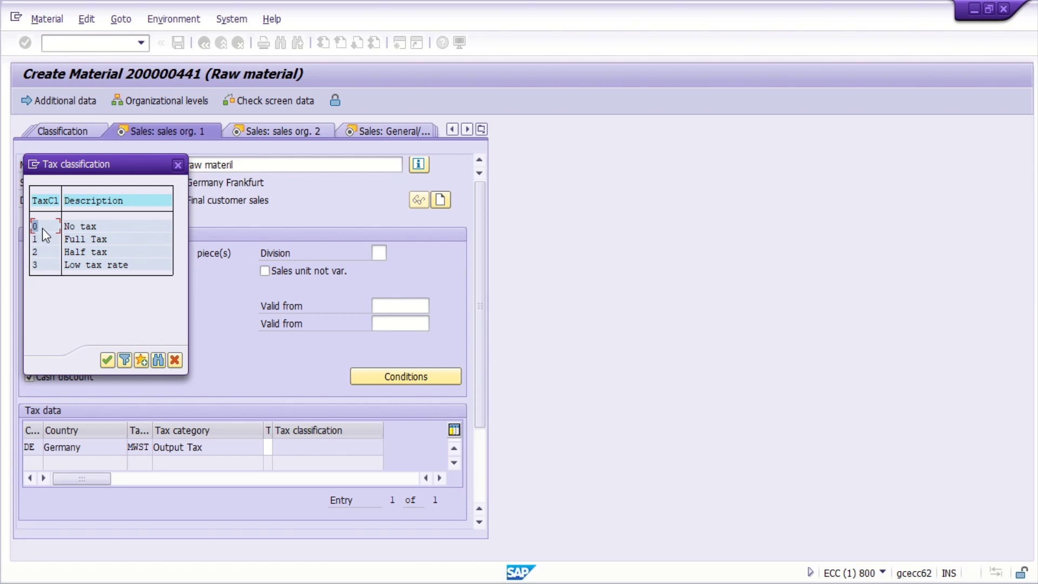
double_click(42, 223)
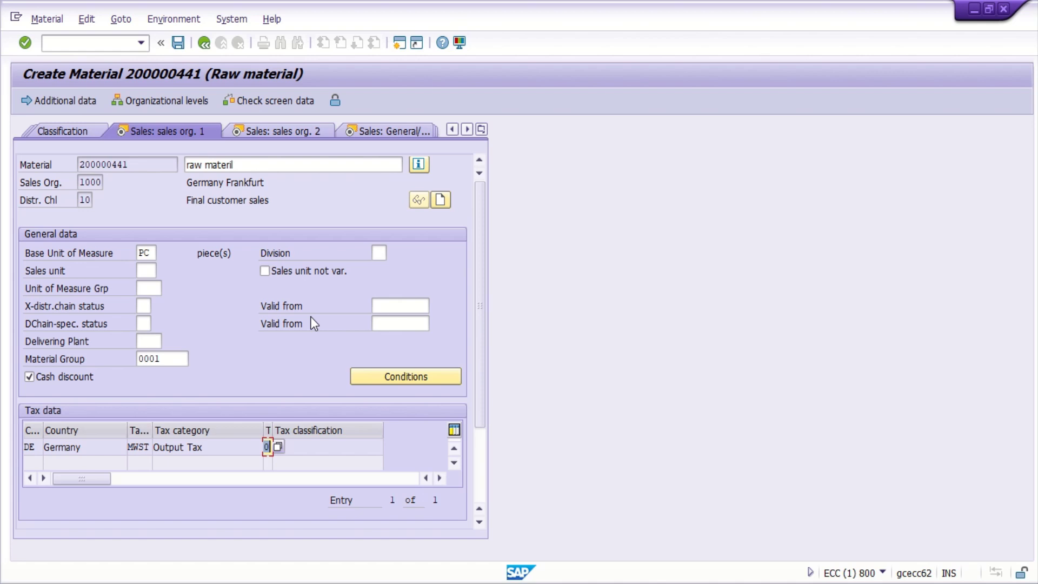
key(Return)
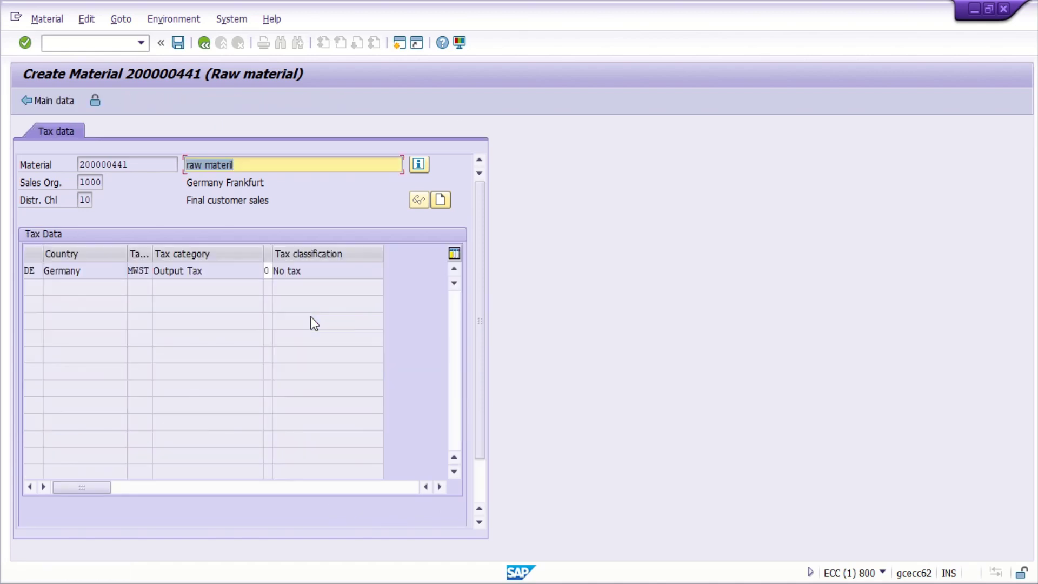
key(Return)
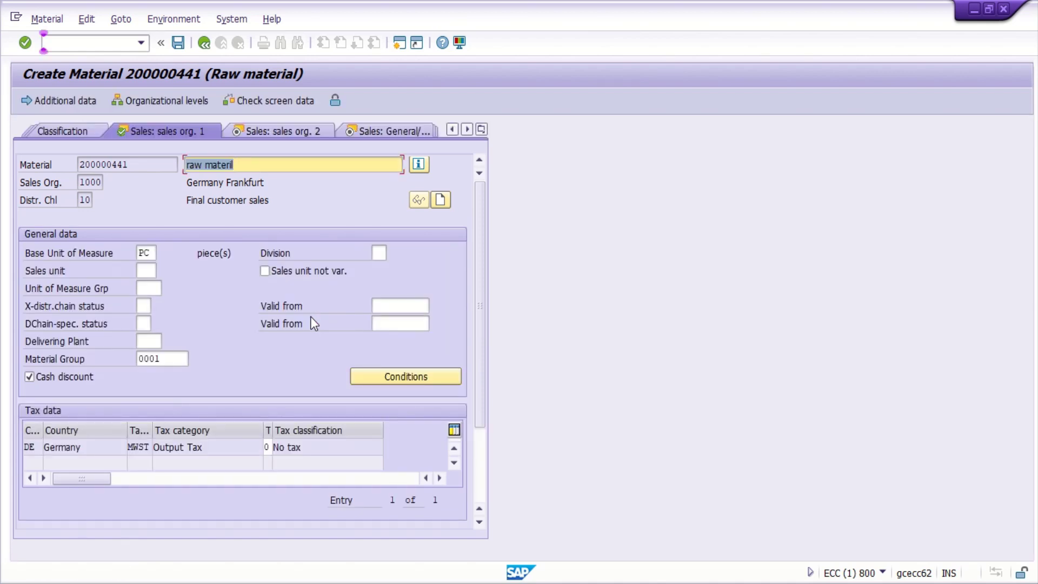
key(Return)
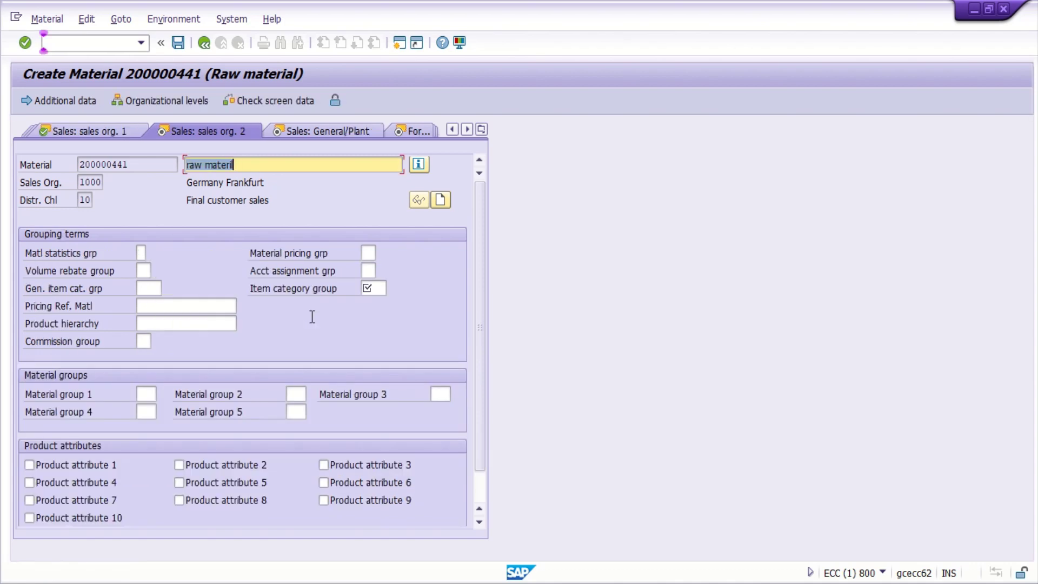
Step: Set the item category group to norm and proceed to the Sales: General/Plant view
click(367, 287)
text(norm)
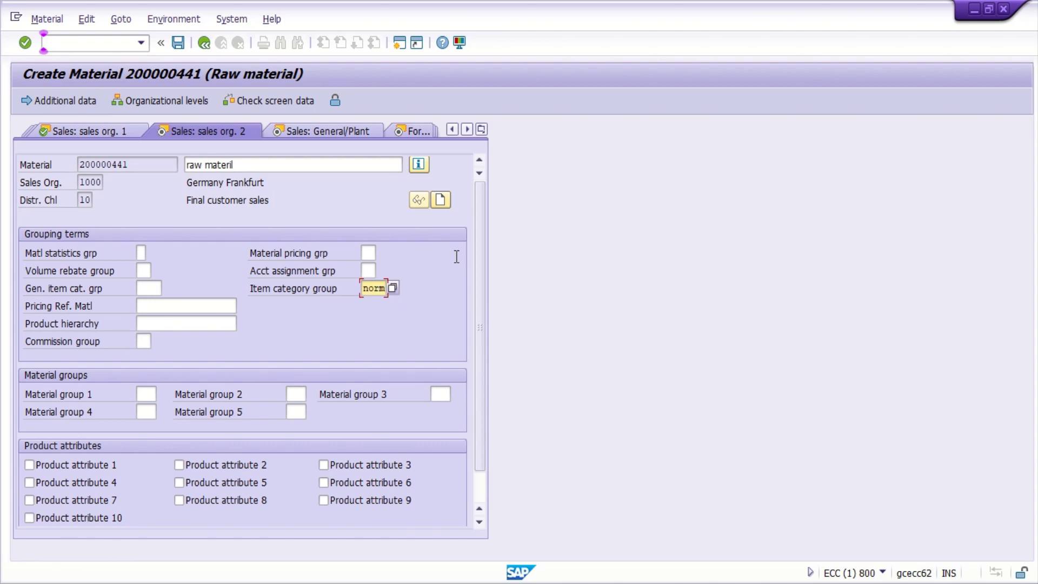
key(Return)
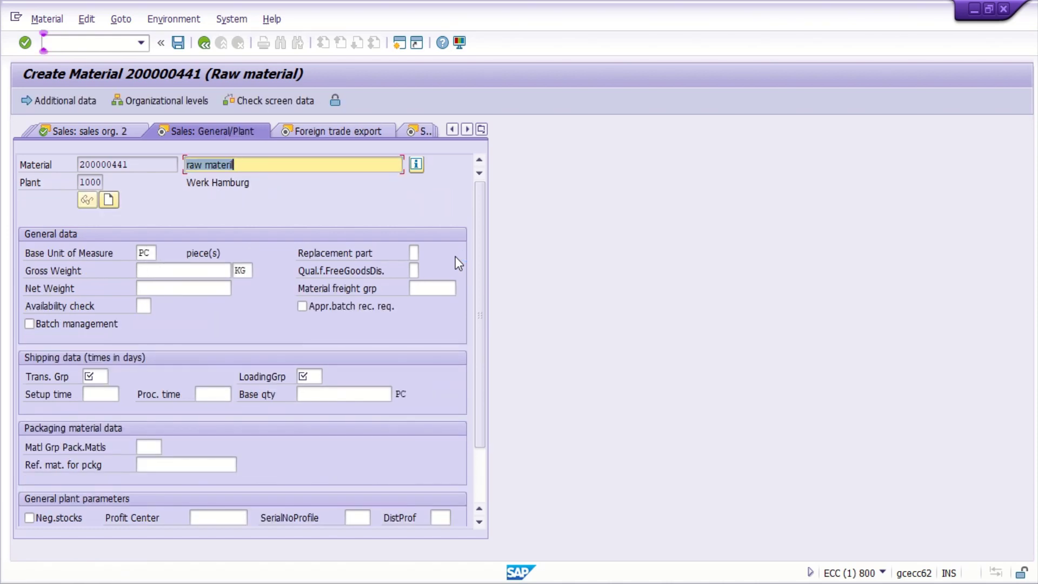
Step: Set the transportation group and loading group to 0001, and proceed to the Purchasing view without entering foreign trade export data or sales text
click(98, 375)
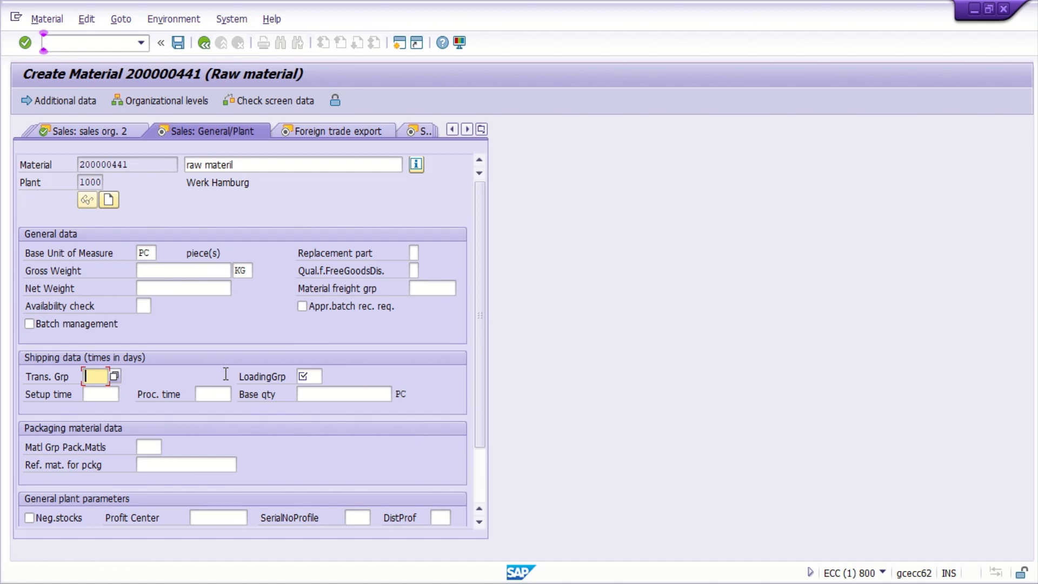
text(0001)
key(Tab)
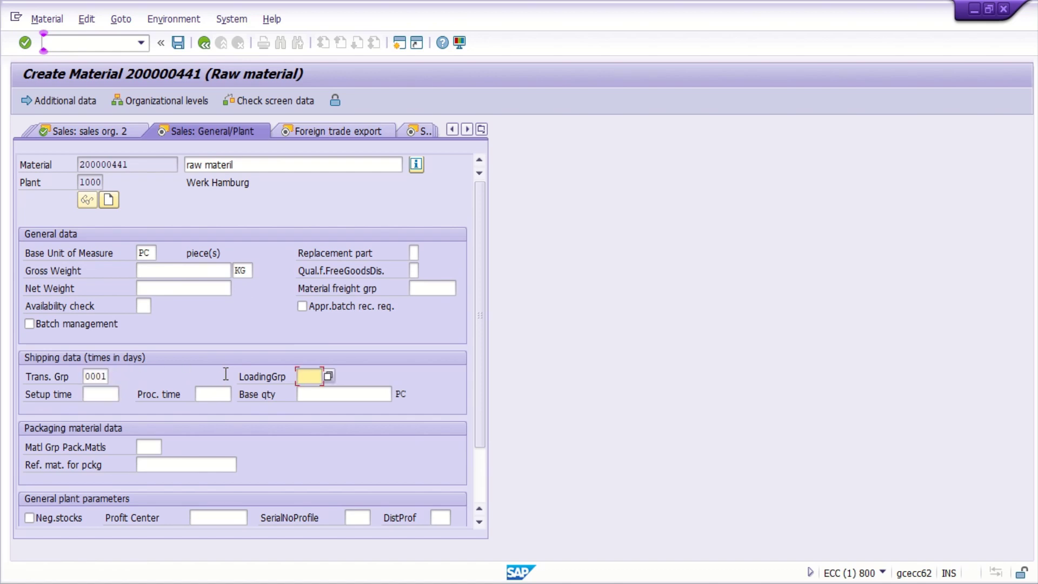
text(0001)
key(Return)
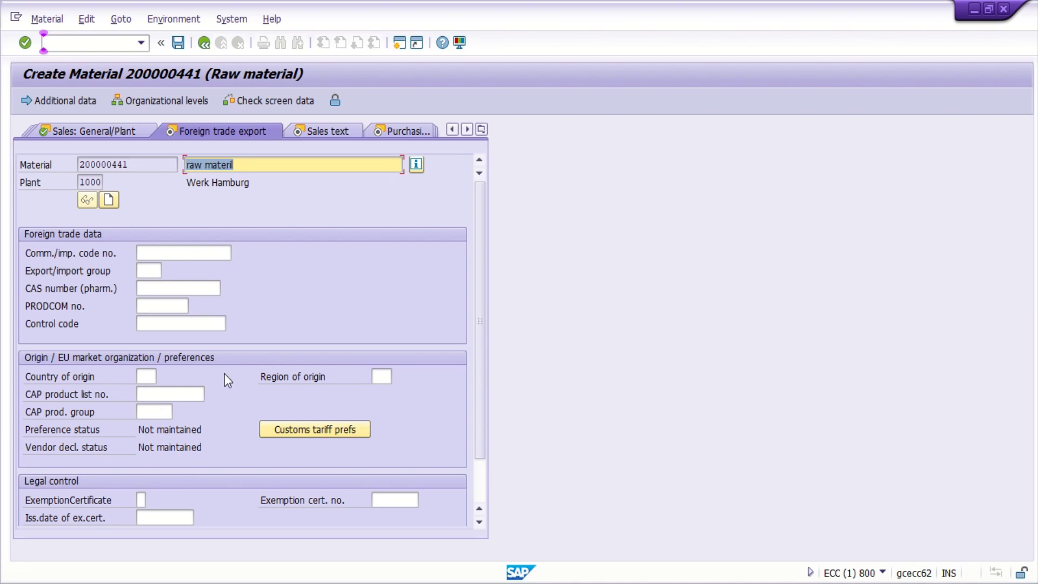
key(Return)
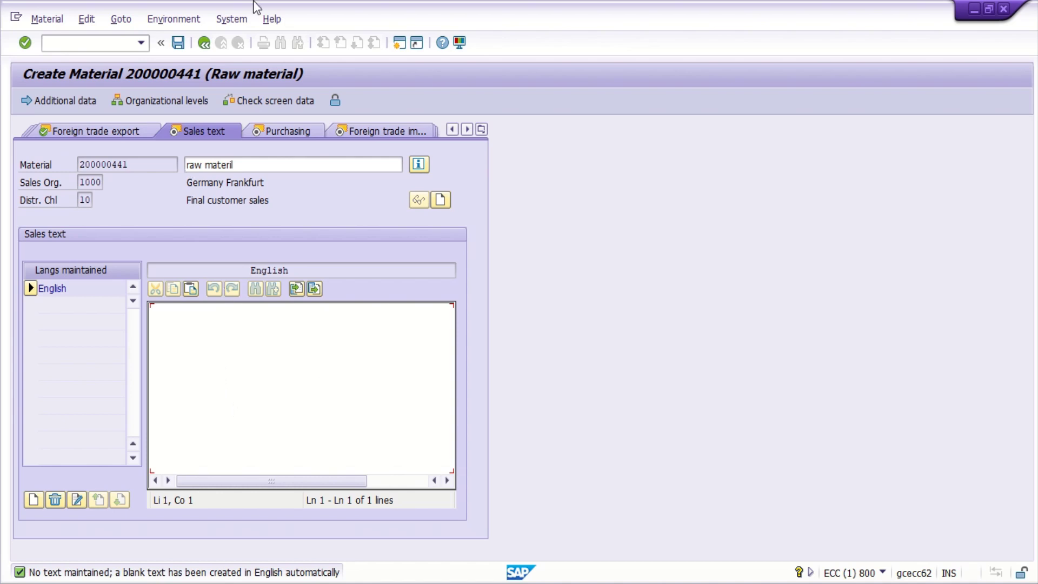
click(284, 130)
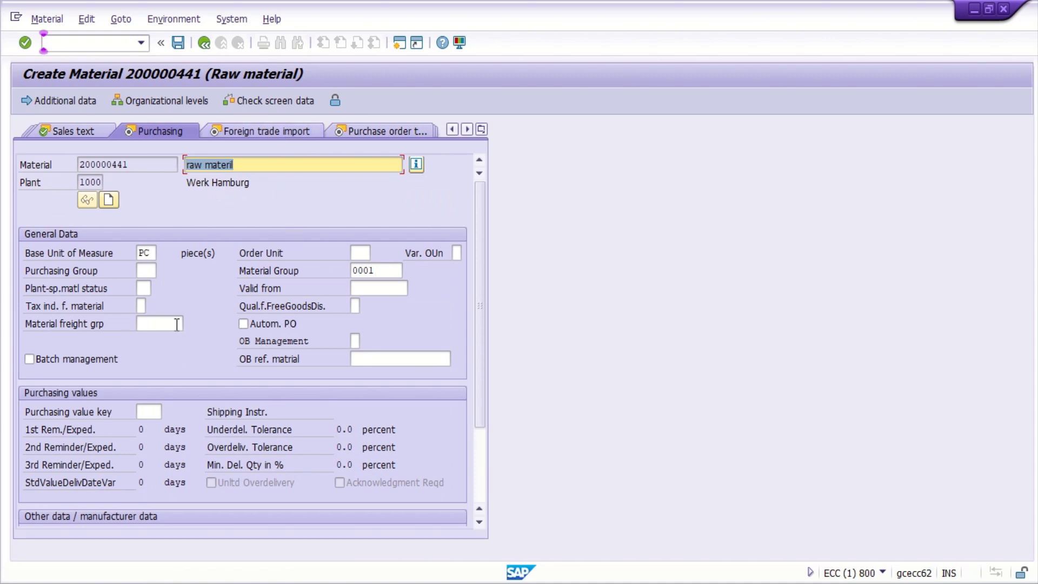
Step: Try to set the purchasing group to 101
click(146, 270)
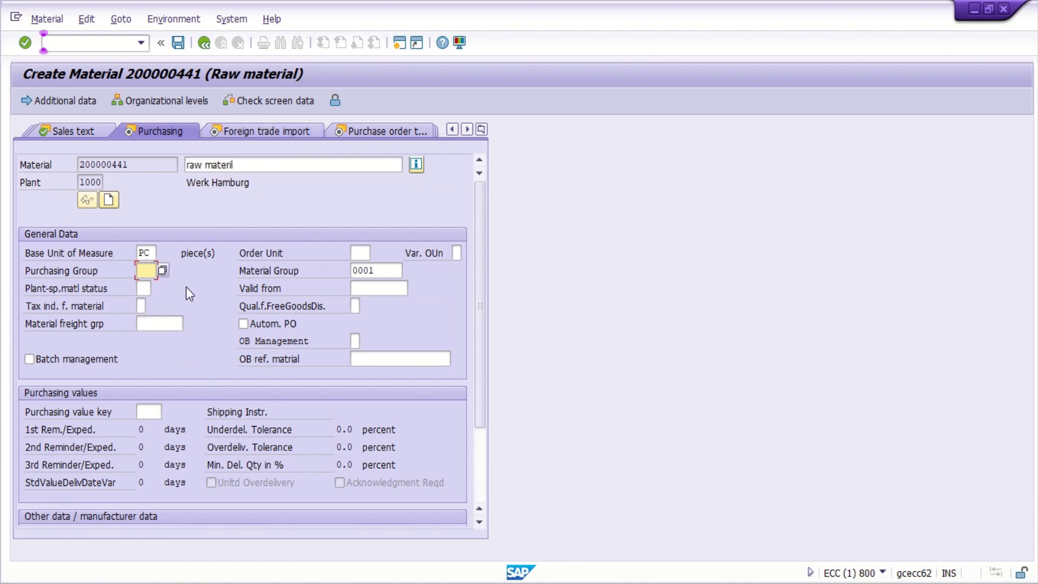
text(101)
scroll(254, 293, down, 3)
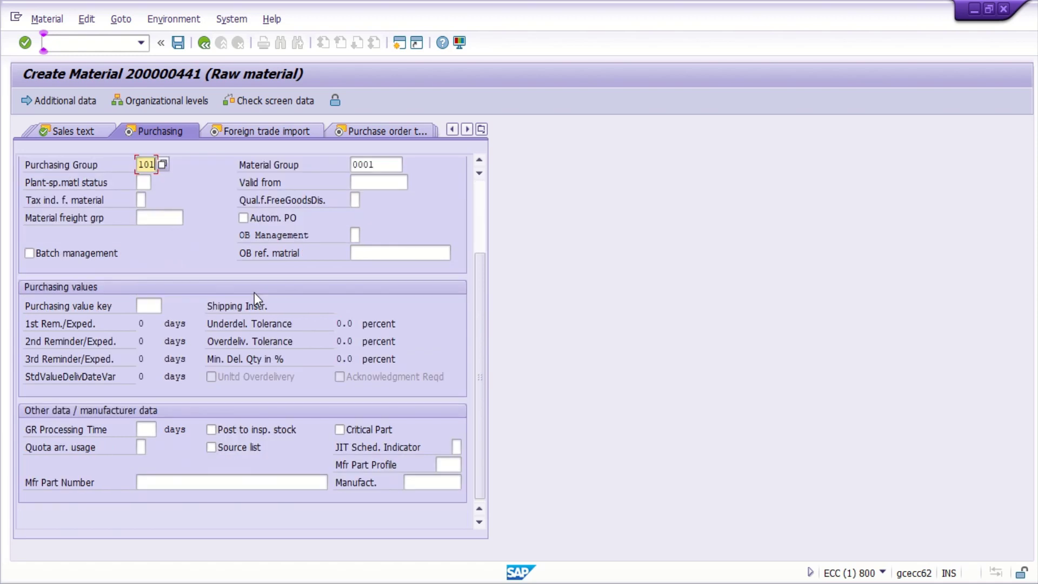
key(Return)
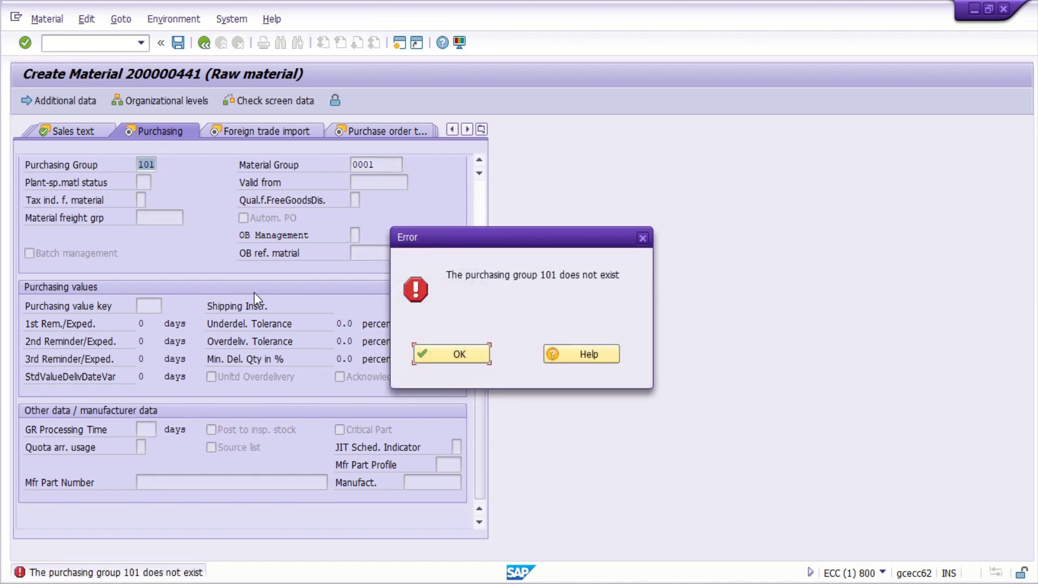
key(Return)
Step: Set the purchasing group to 100 and proceed to the MRP 1 view, leaving foreign trade import and purchase order text empty
text(100)
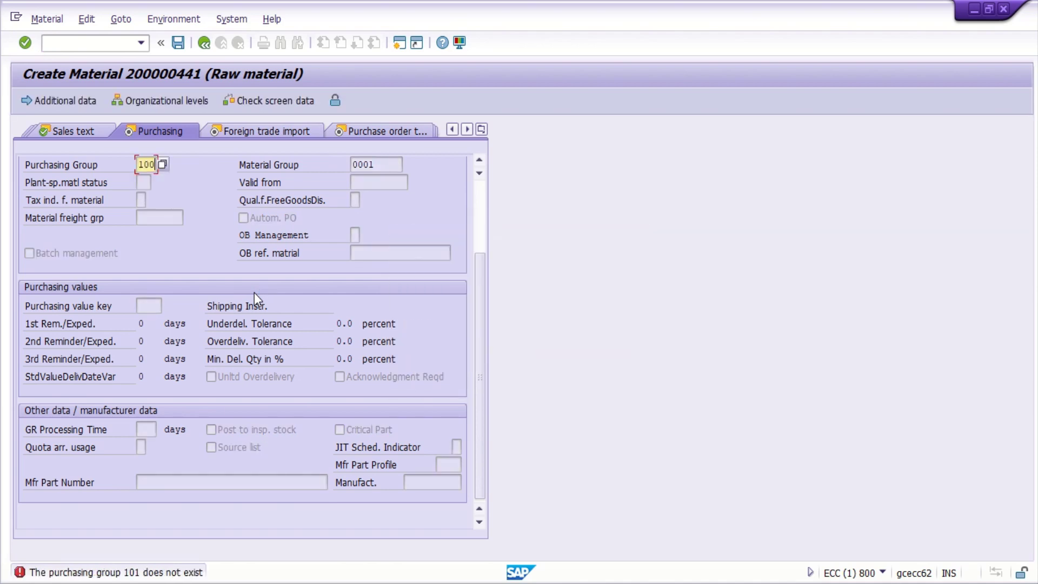
key(Return)
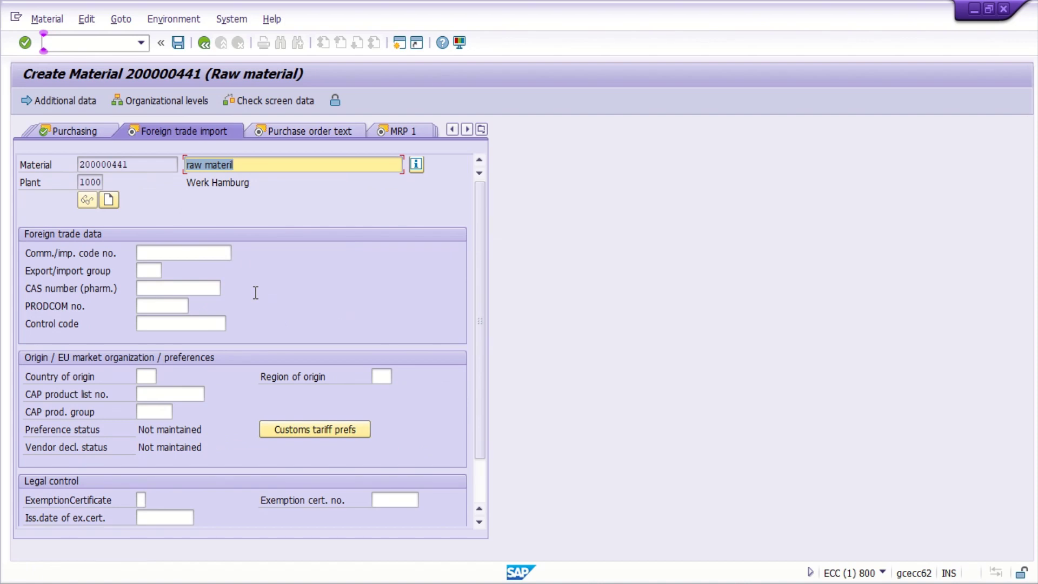
key(Return)
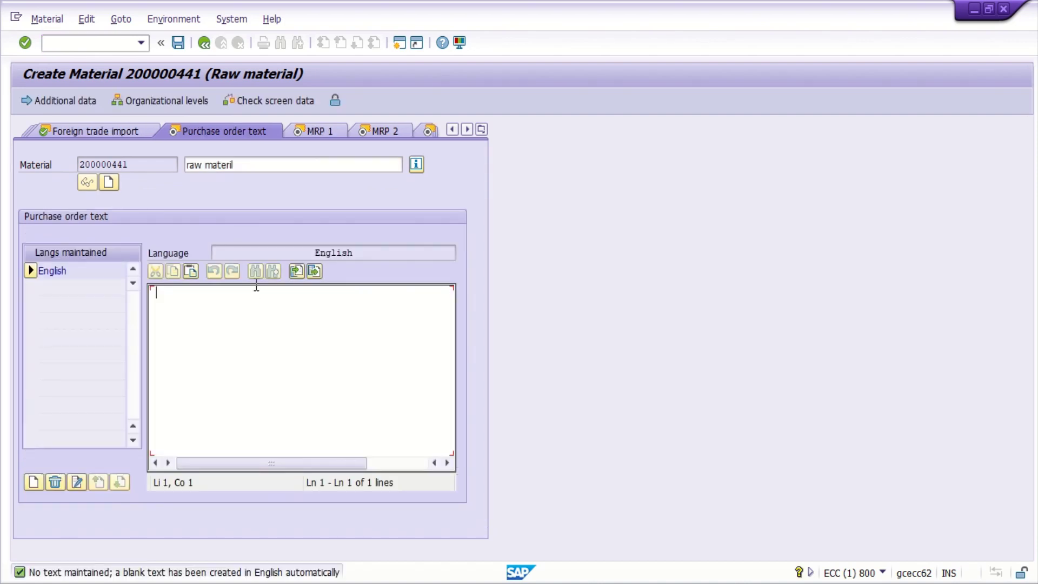
click(321, 129)
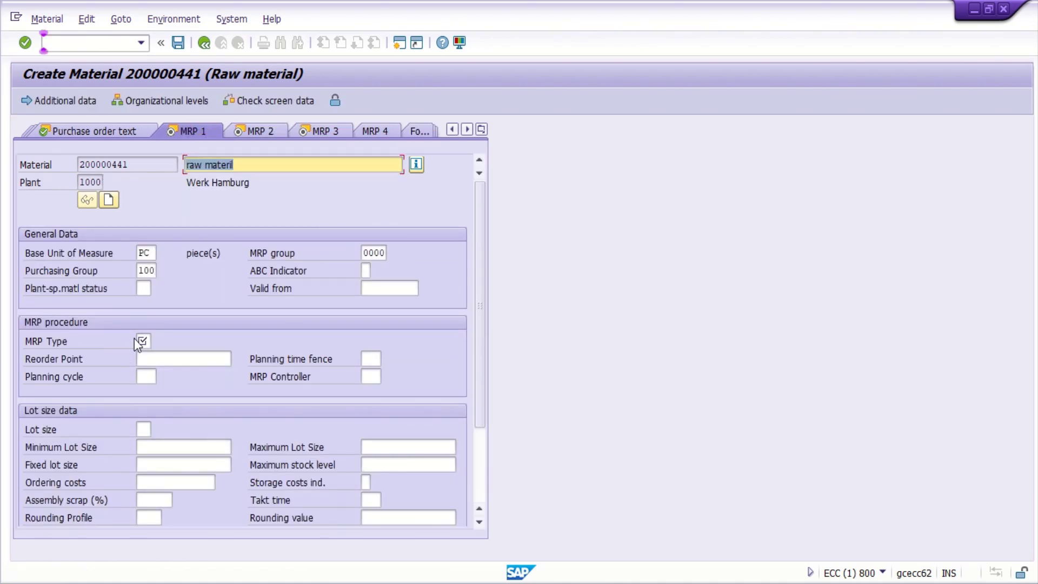
Step: Set the MRP type to PD and the MRP controller to 101
click(140, 341)
text(P)
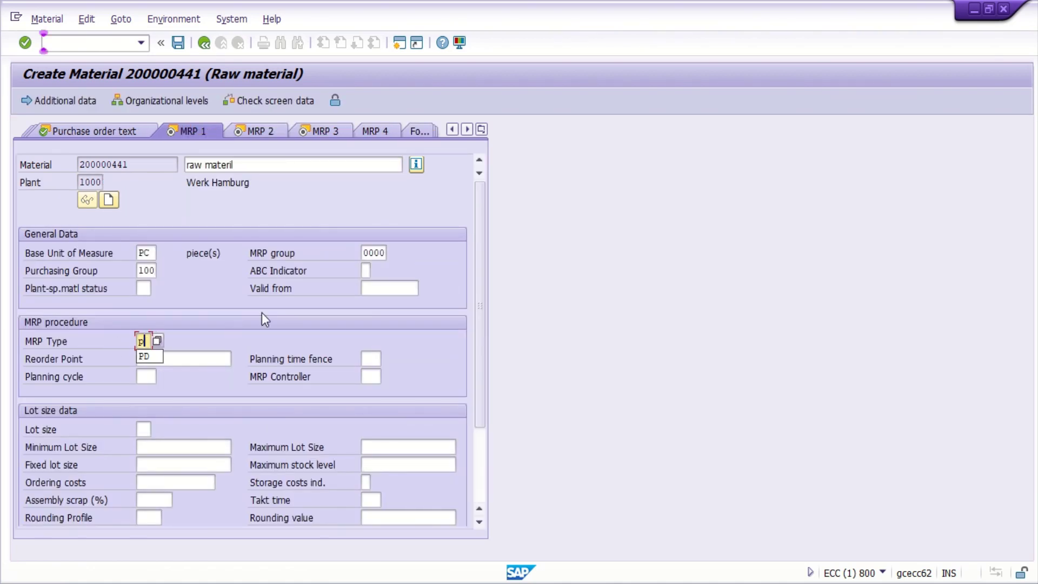
text(d)
key(Down)
key(Return)
click(370, 376)
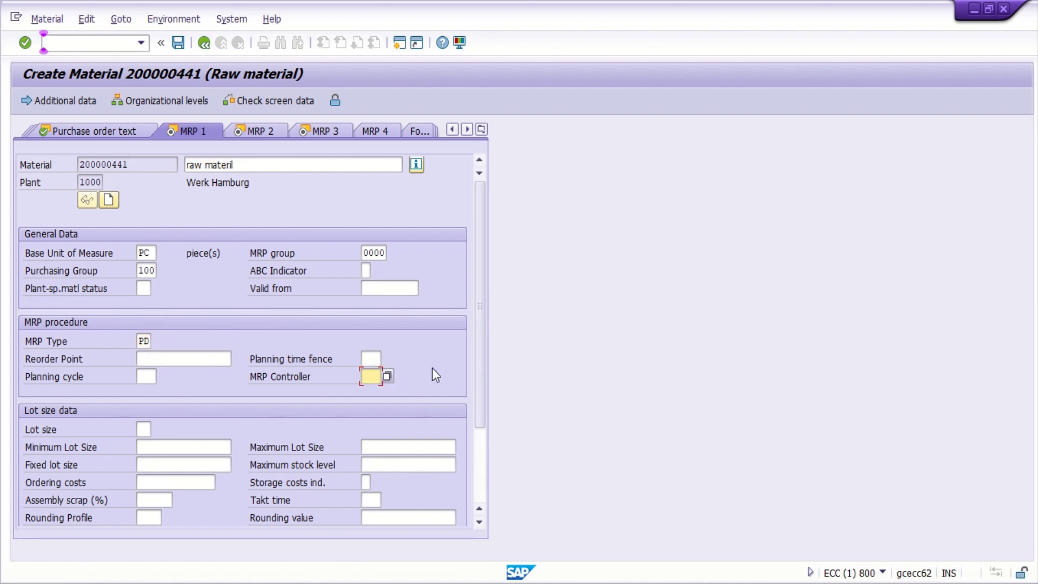
key(BackSpace)
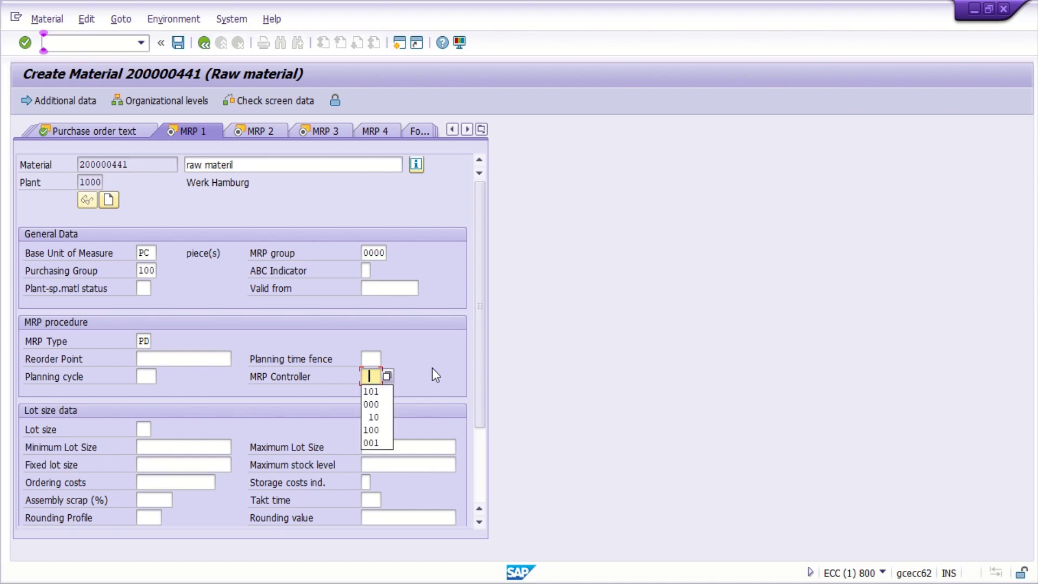
key(Down)
key(Return)
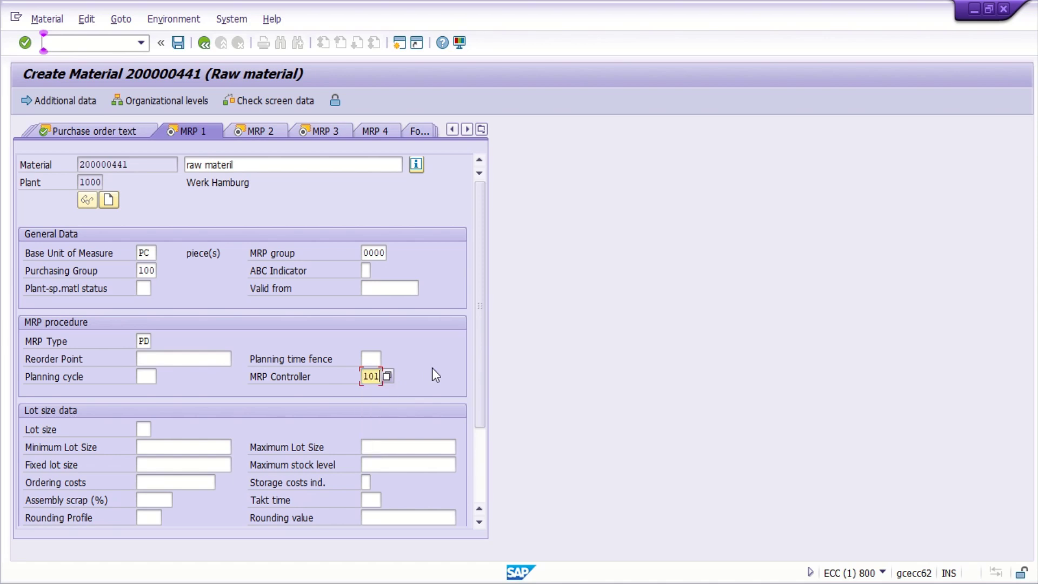
Step: Set the lot size to ex and proceed to the MRP 2 view
key(Tab)
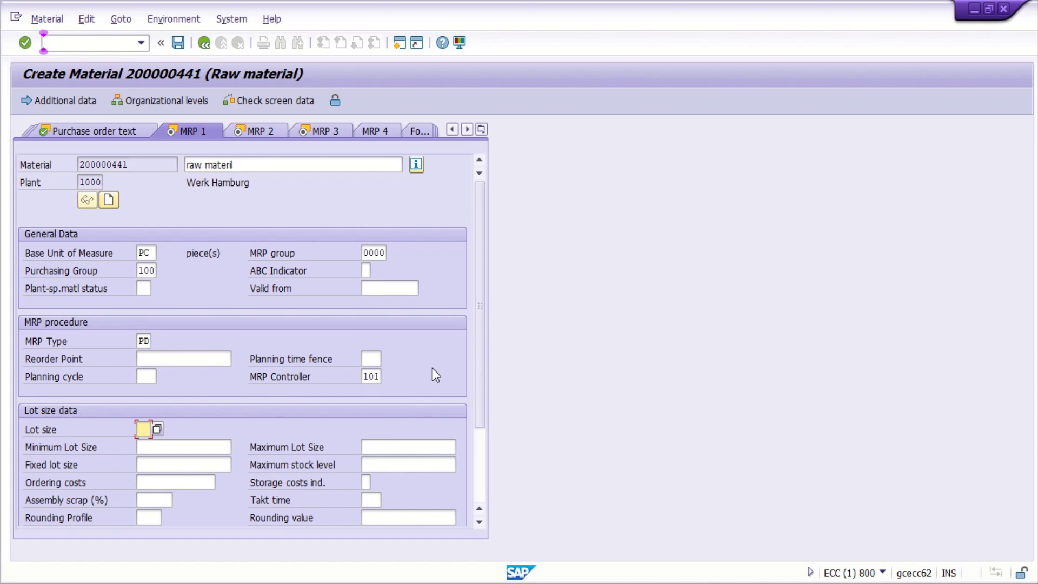
text(ex)
key(Return)
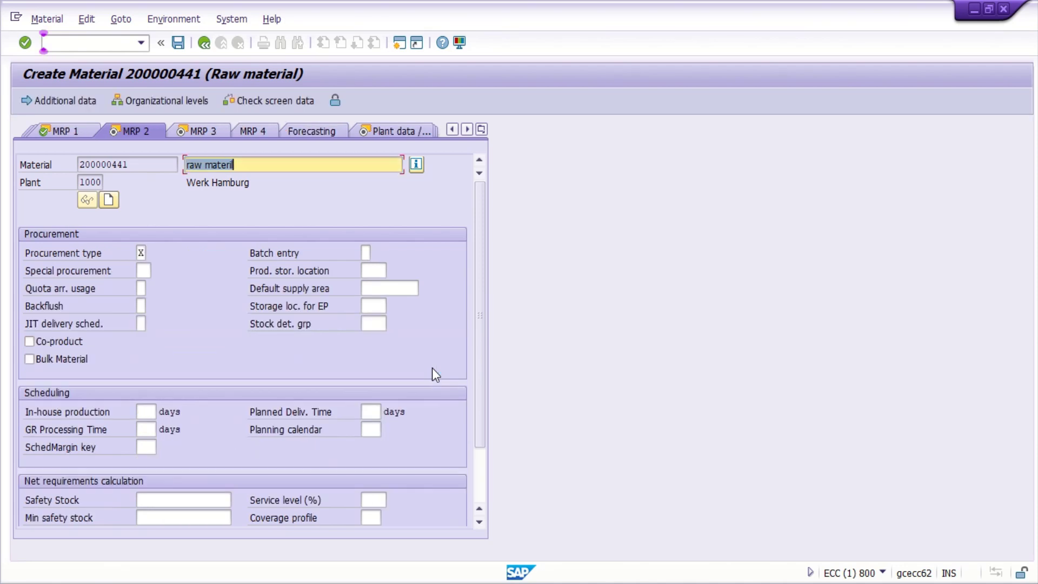
Step: Set the planned delivery time to 90 days and the scheduling margin key to 000, and proceed to the MRP 3 view
click(371, 412)
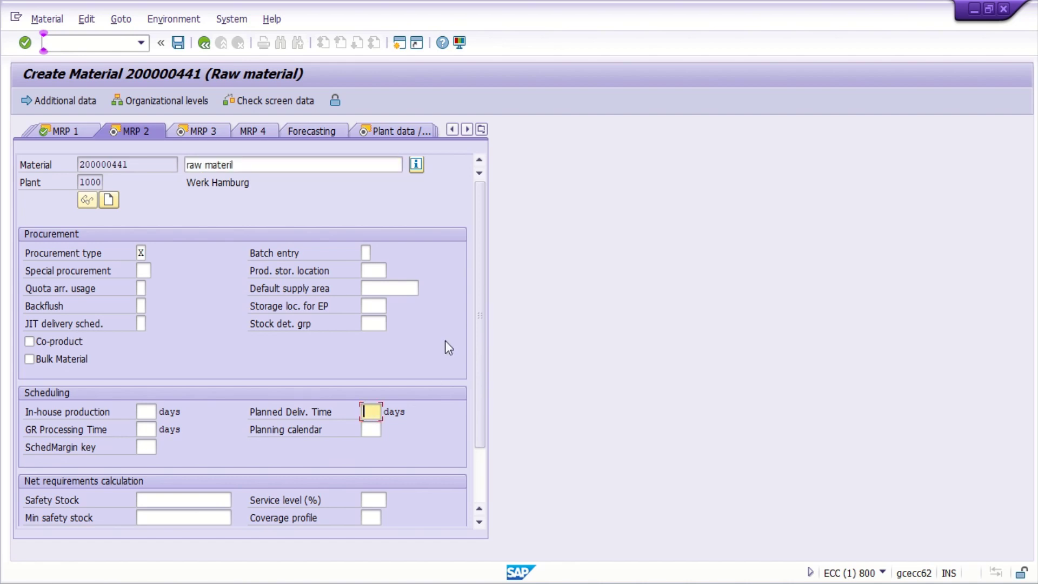
text(90)
click(147, 446)
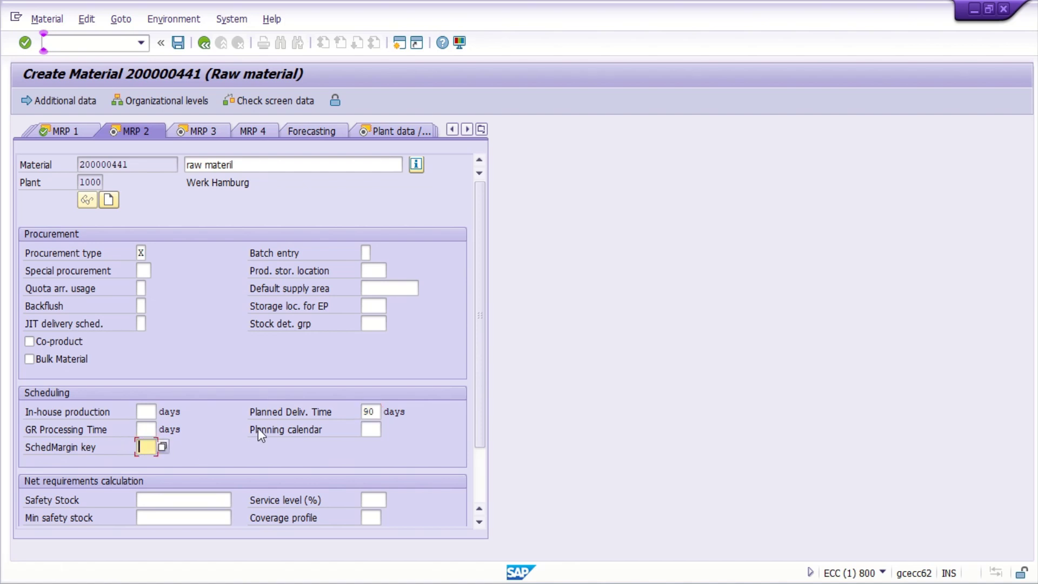
text(000)
key(Return)
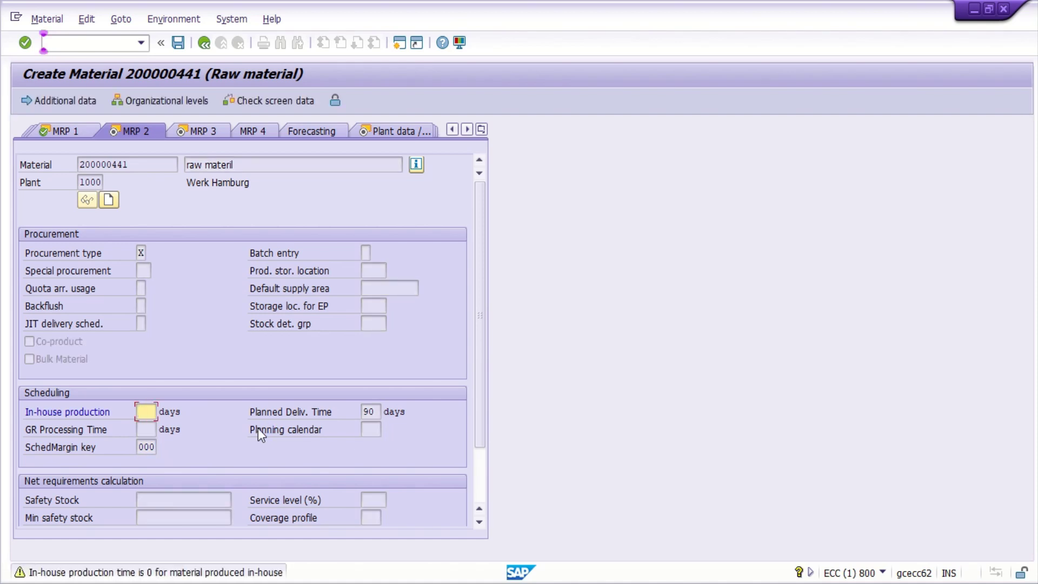
key(Return)
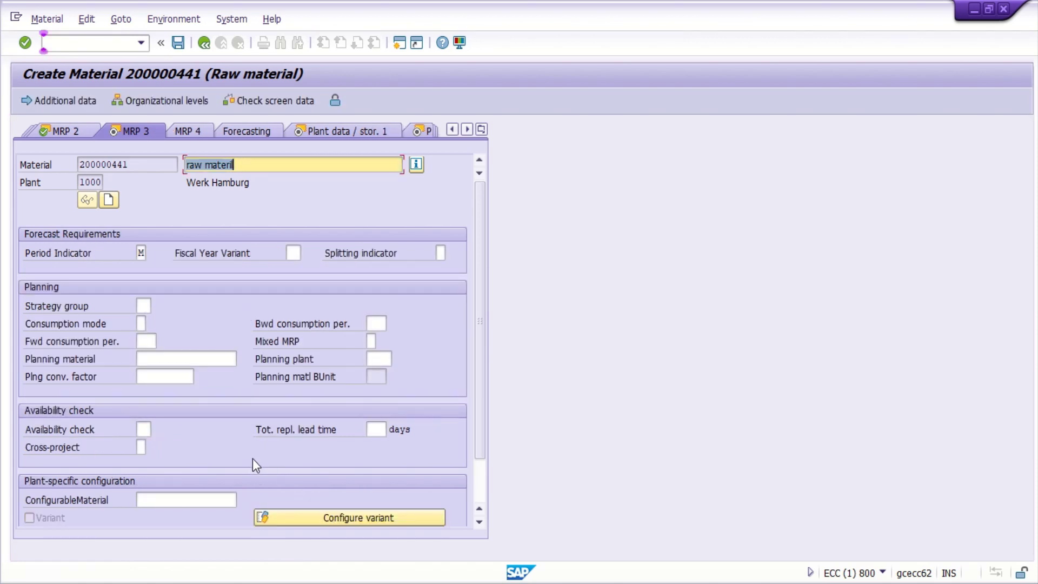
Step: Set the availability check to 02 and proceed to the Quality management view, leaving the plant data and storage views unchanged
click(143, 429)
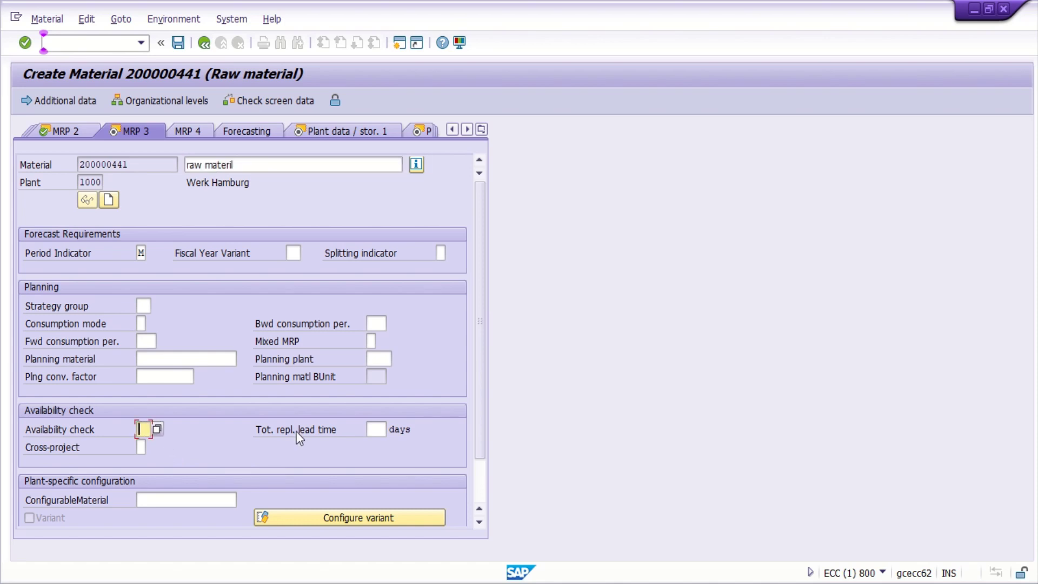
text(02)
click(296, 431)
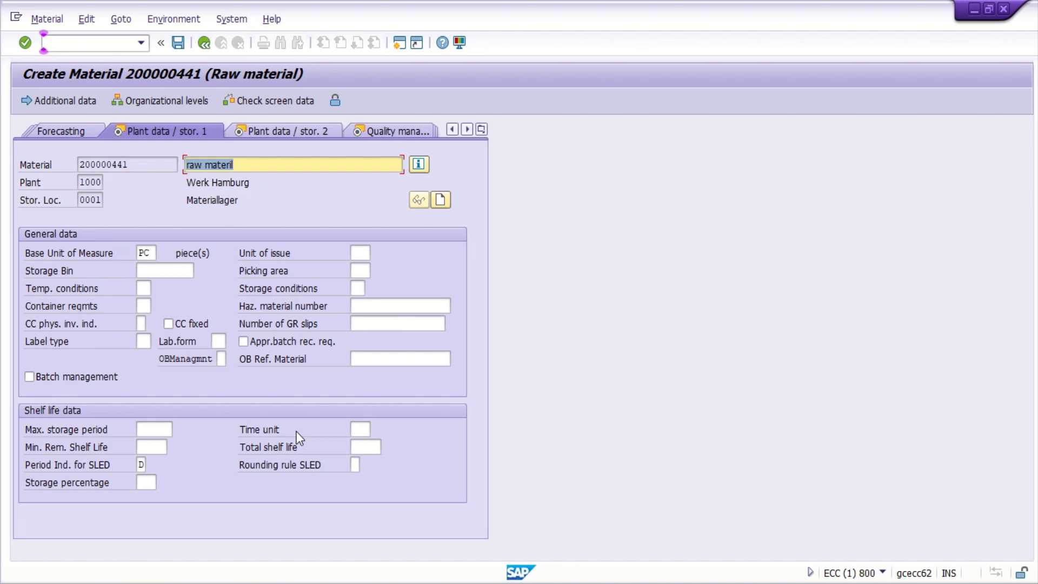
key(Return)
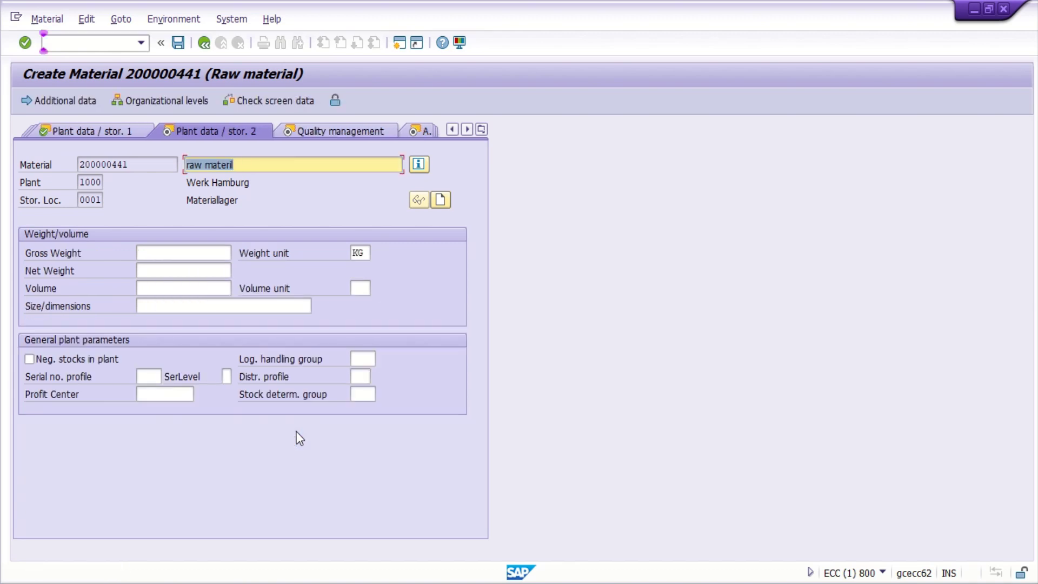
key(Return)
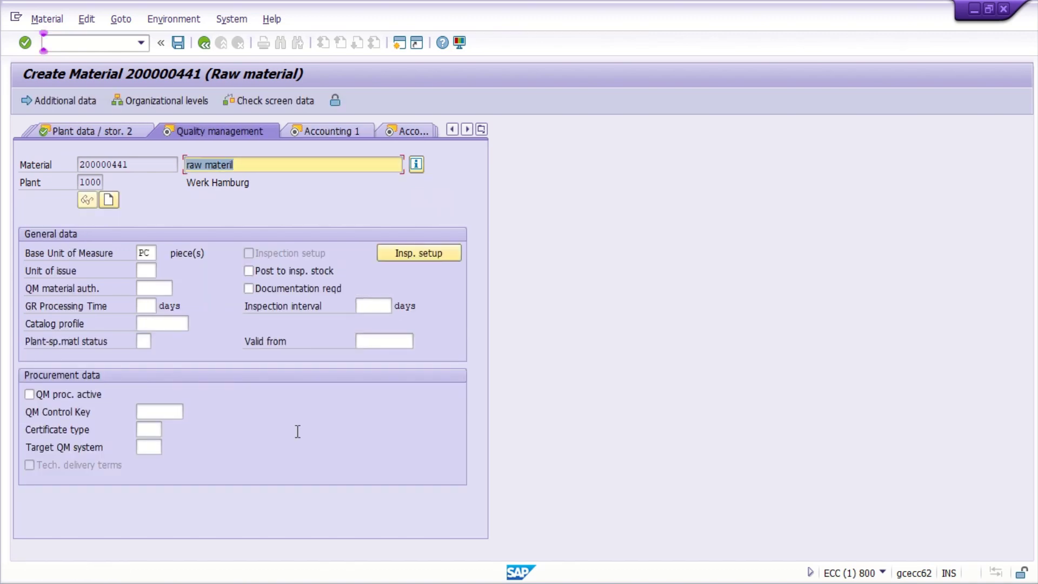
Step: Skip the Quality management view, set the valuation class to 3000 in Accounting 1, and proceed to the Accounting 2 view
key(Return)
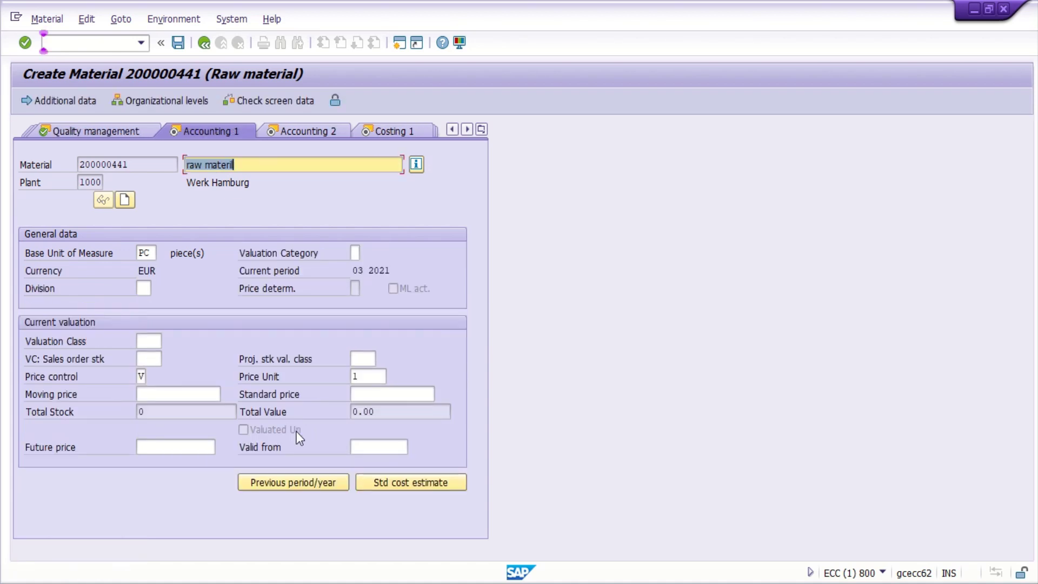
click(150, 340)
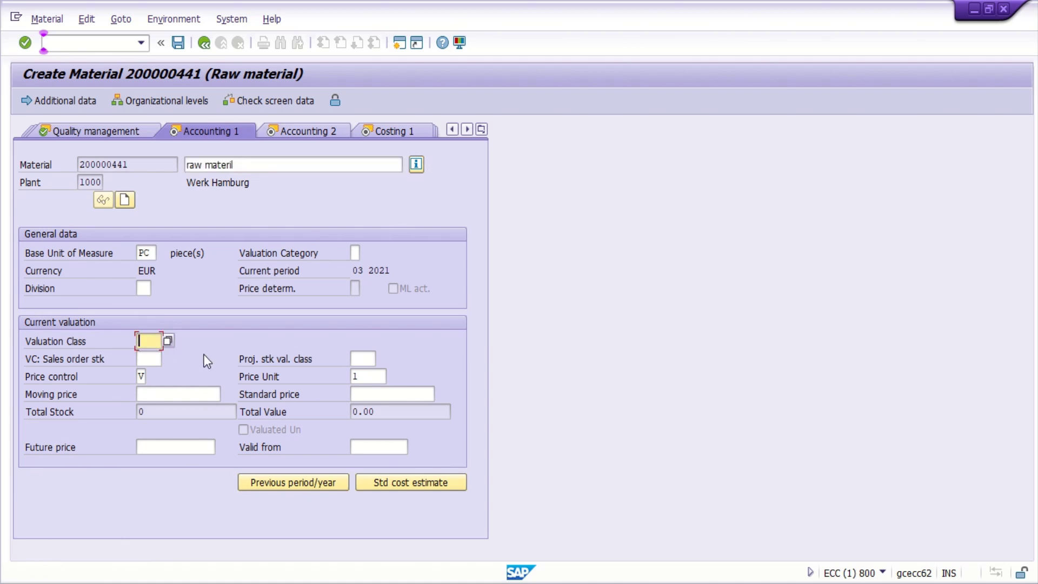
text(3000)
key(Return)
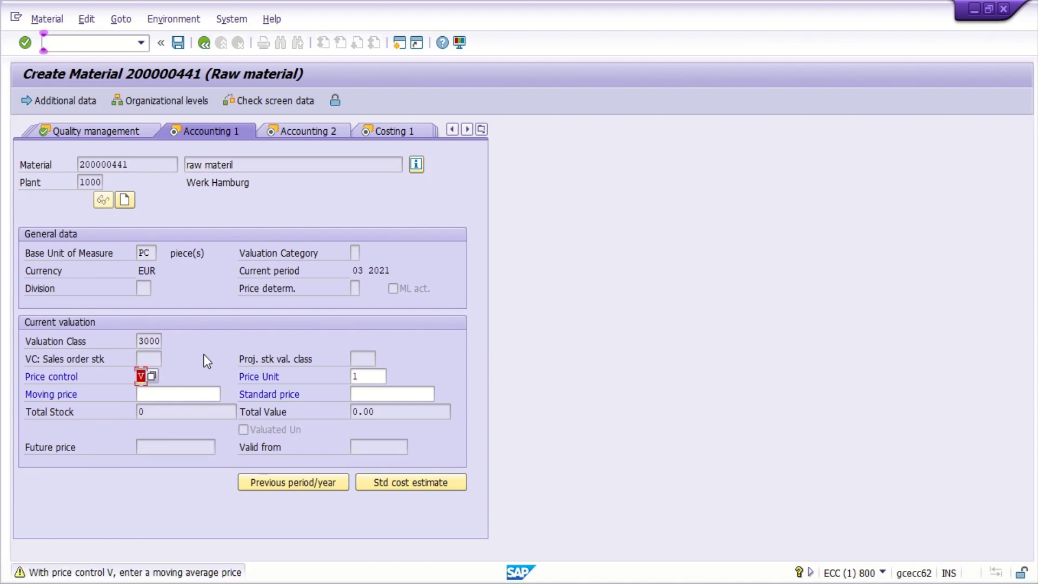
key(Return)
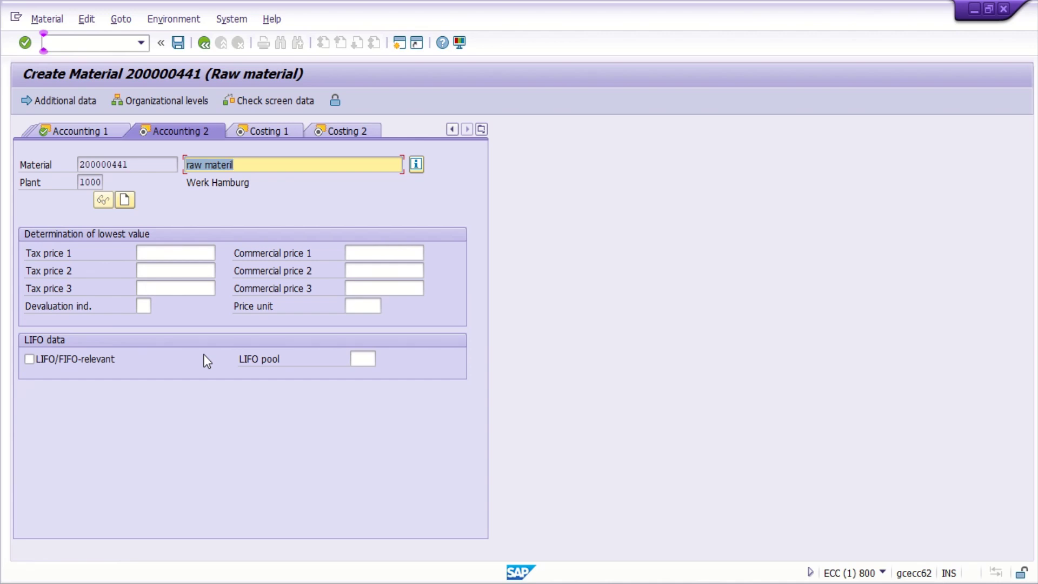
Step: Pass through the Accounting 2, Costing 1 and Costing 2 views without entries and save the material
key(Return)
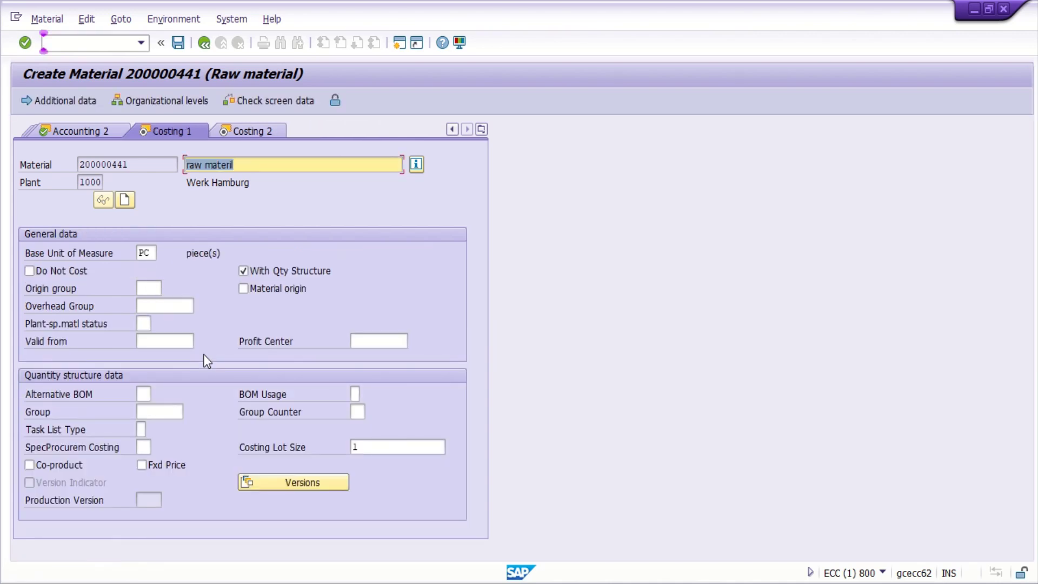
key(Return)
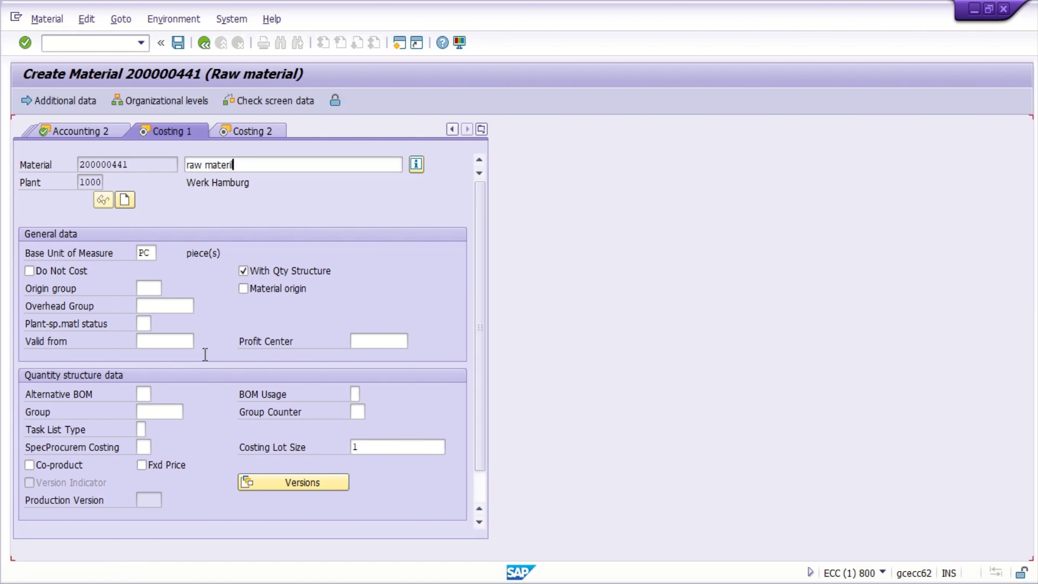
key(Return)
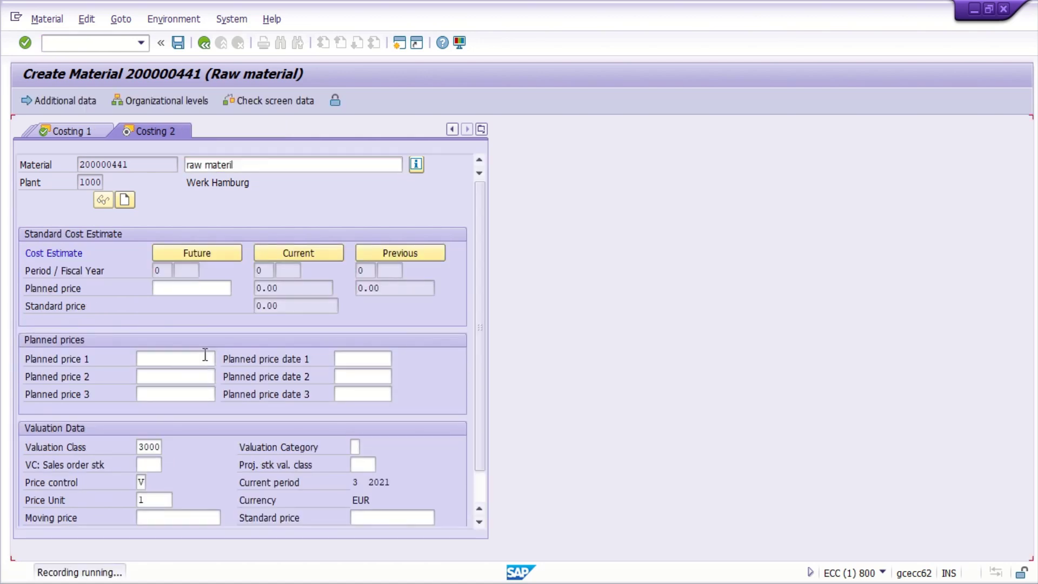
key(Return)
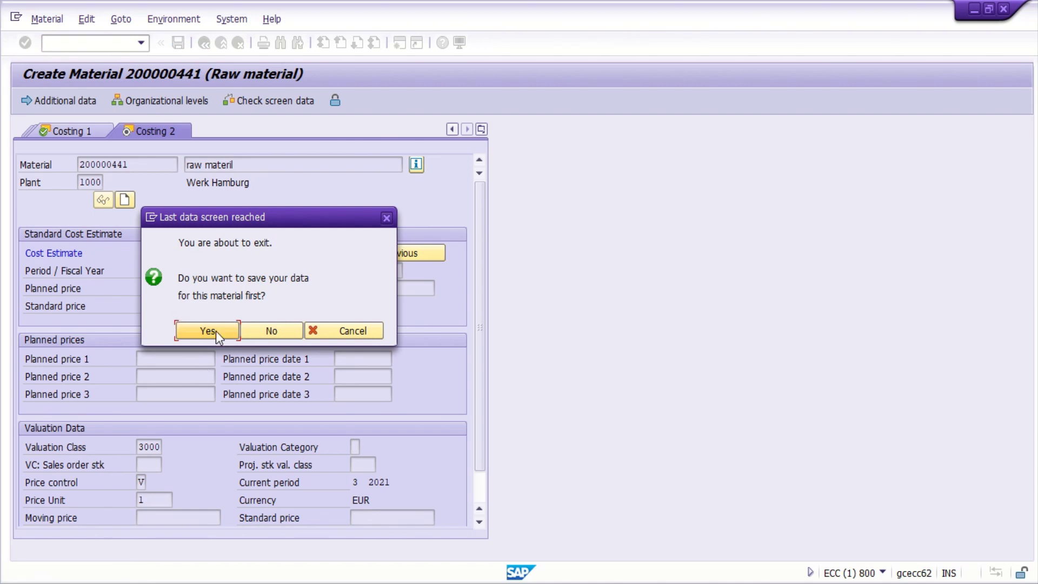
click(214, 332)
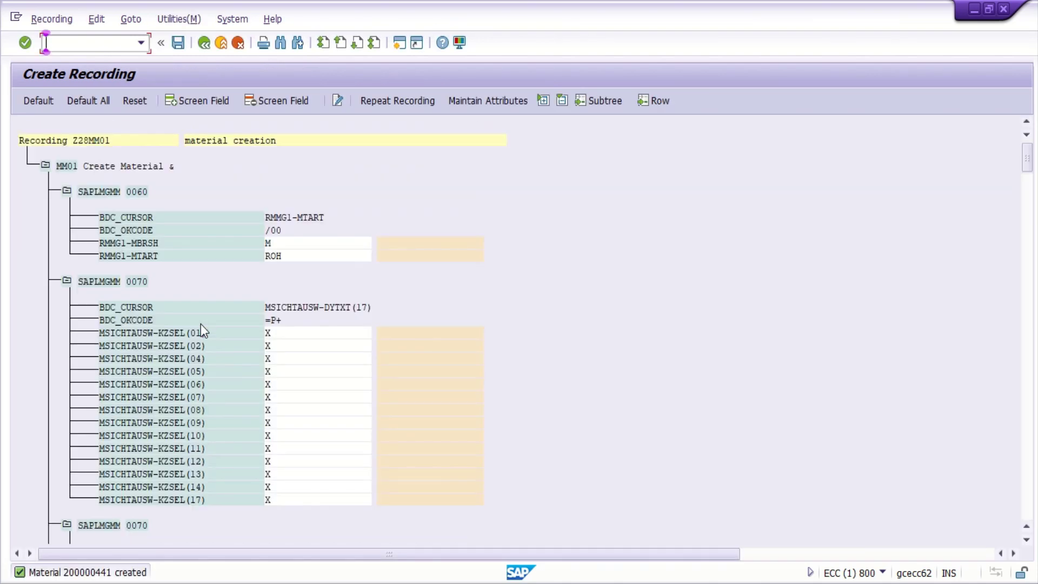
Step: Assign default names to all fields of recording Z28MM01, save the recording, and return to the object attributes
click(96, 106)
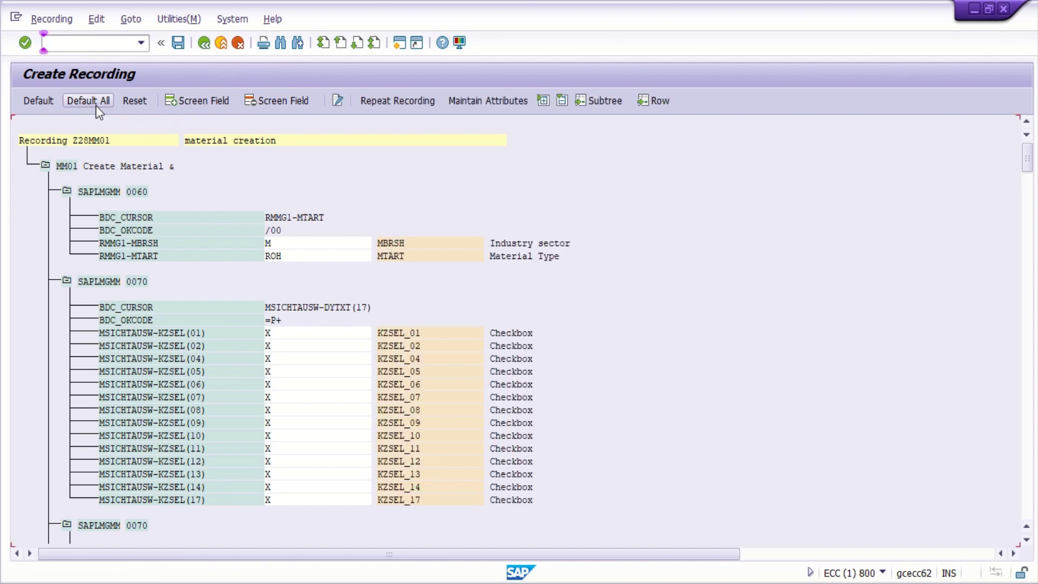
click(179, 42)
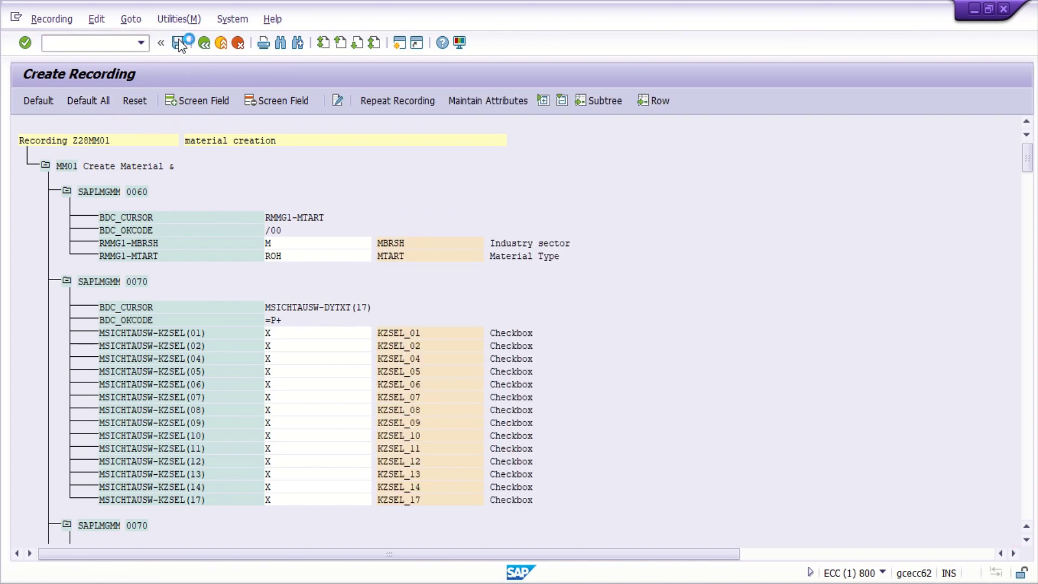
click(206, 45)
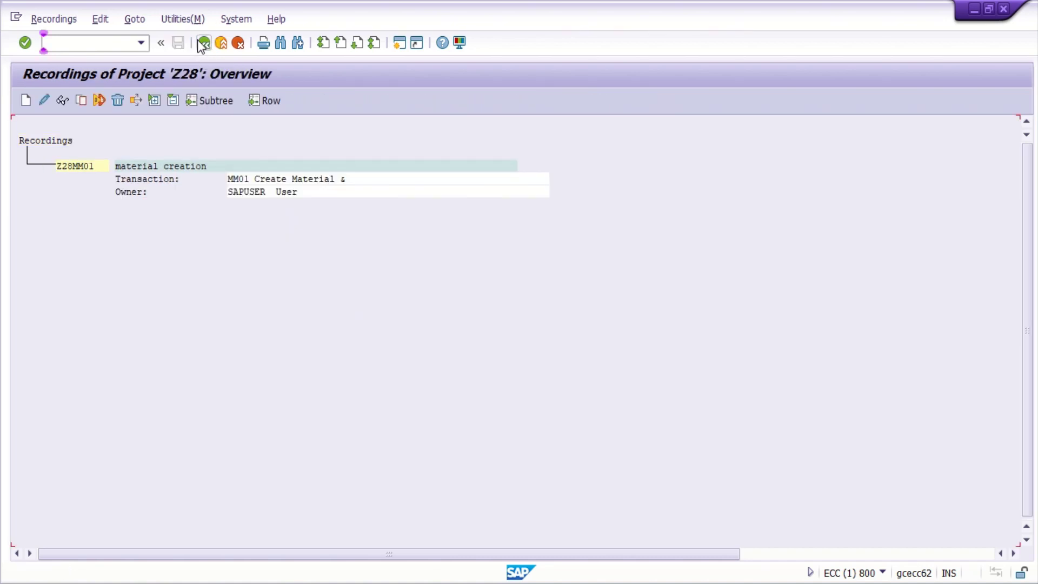
click(199, 43)
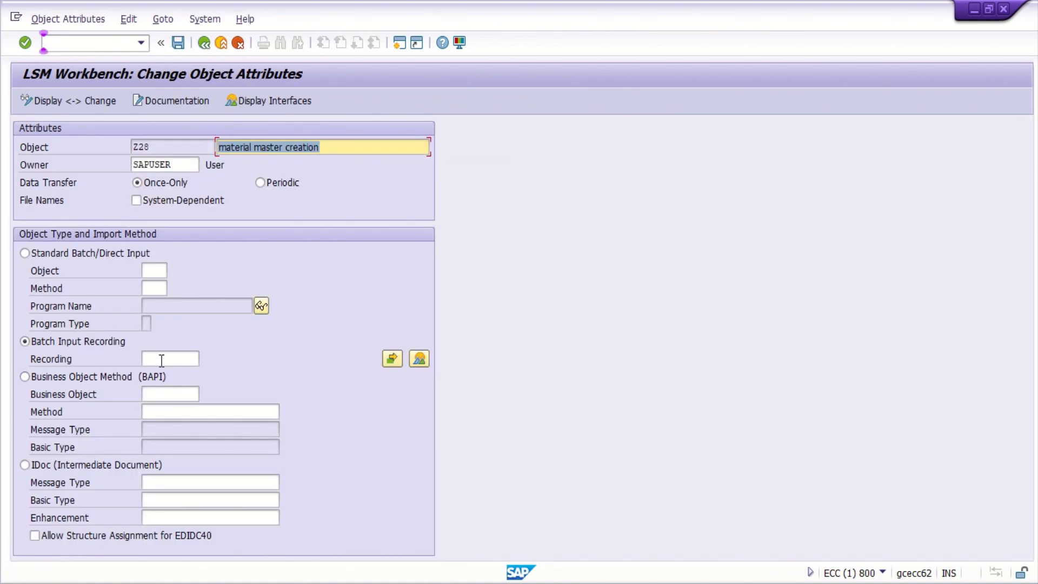
Step: Assign batch input recording Z28MM01 to the object, save the attributes, and return to the process steps
click(170, 359)
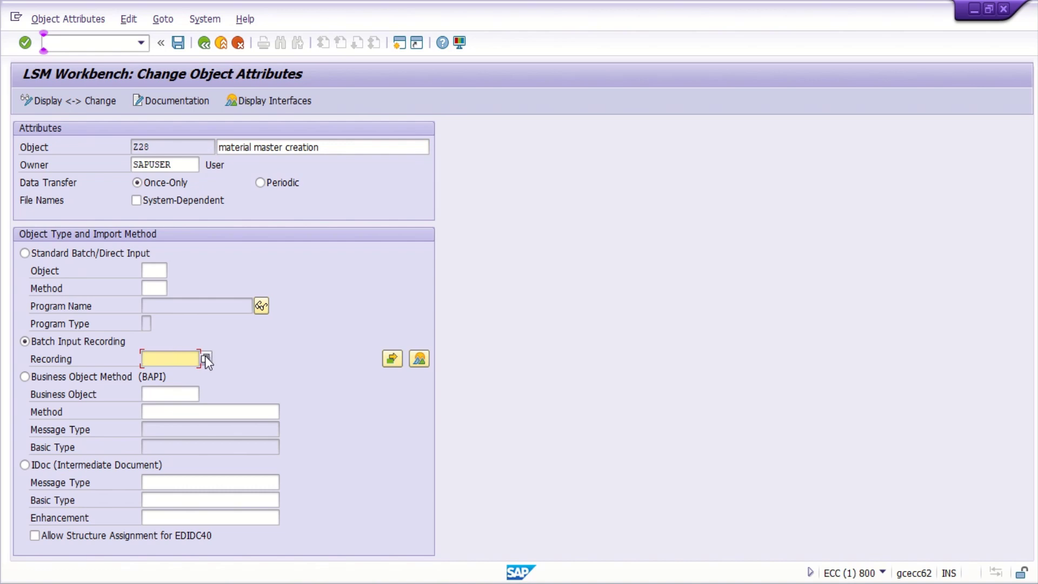
click(206, 359)
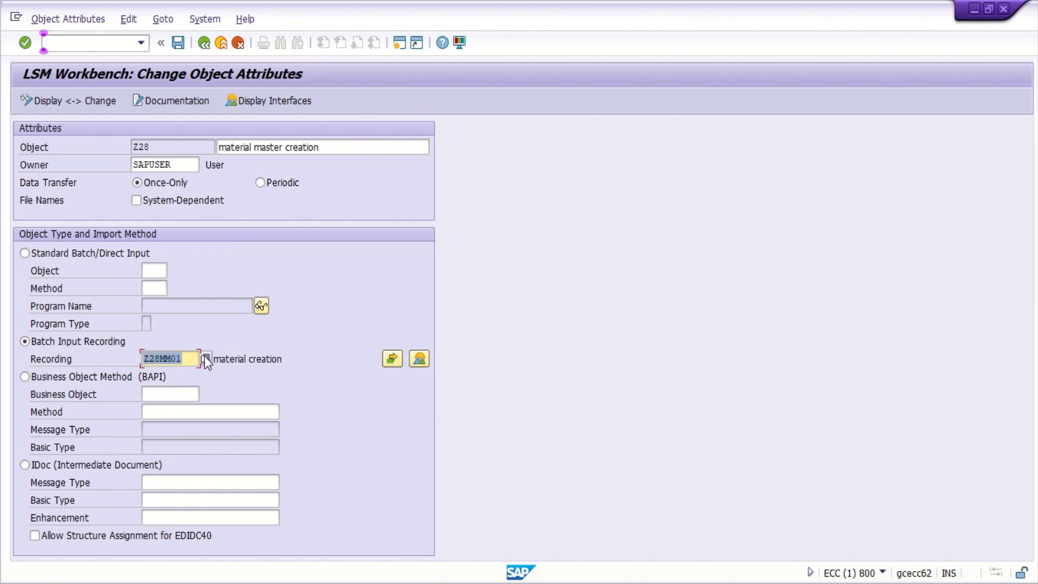
click(180, 44)
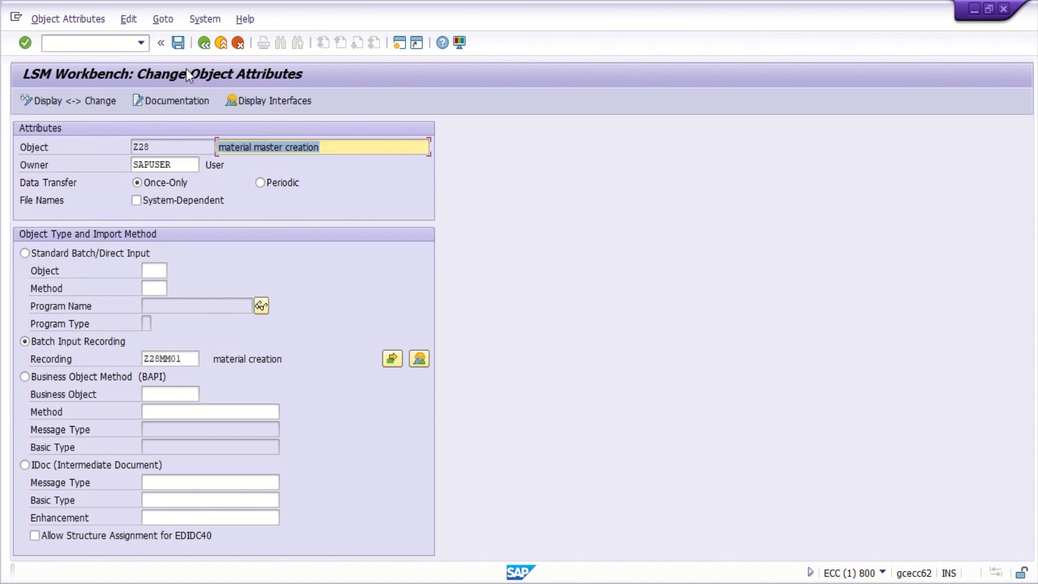
click(204, 43)
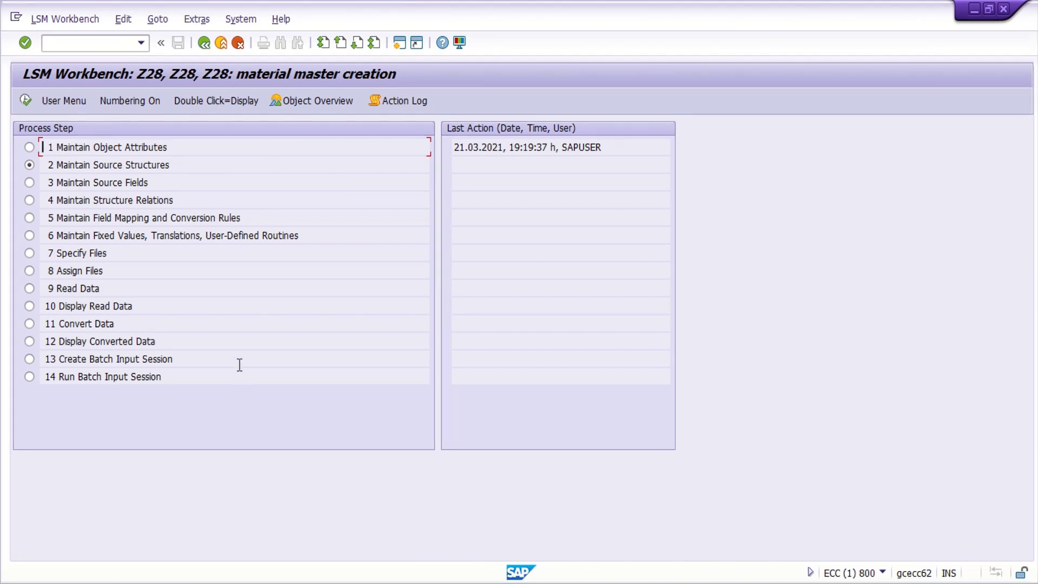
Step: Create the source structure zmm0128 with the description "material master", save it, and return to the process steps
click(25, 101)
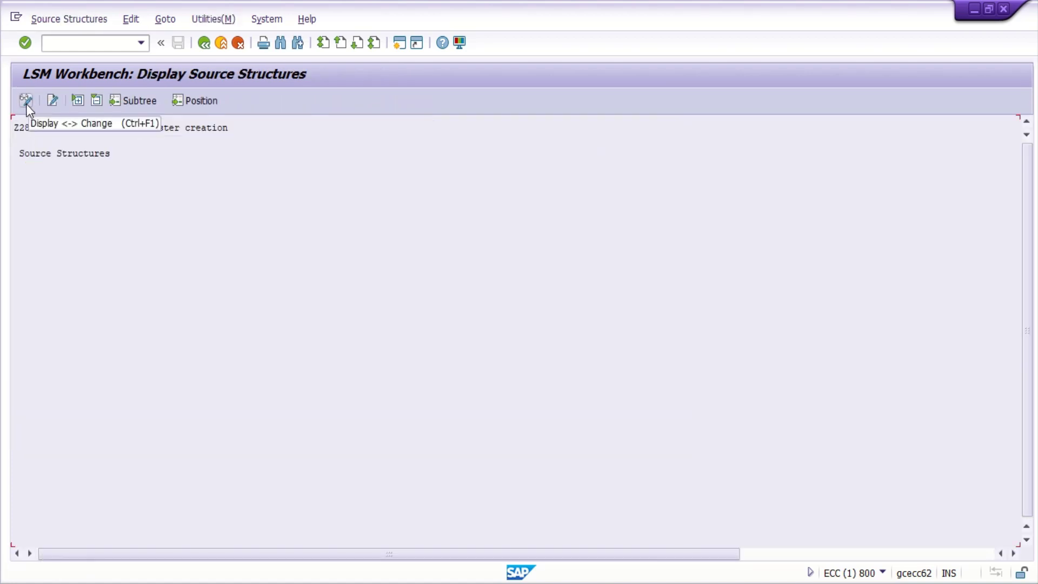
click(26, 102)
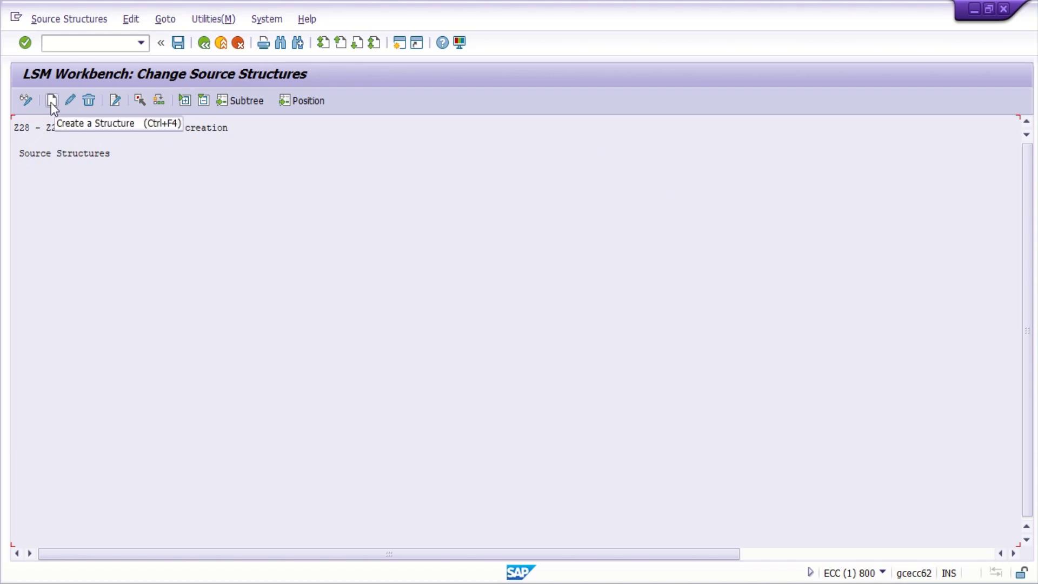
click(51, 101)
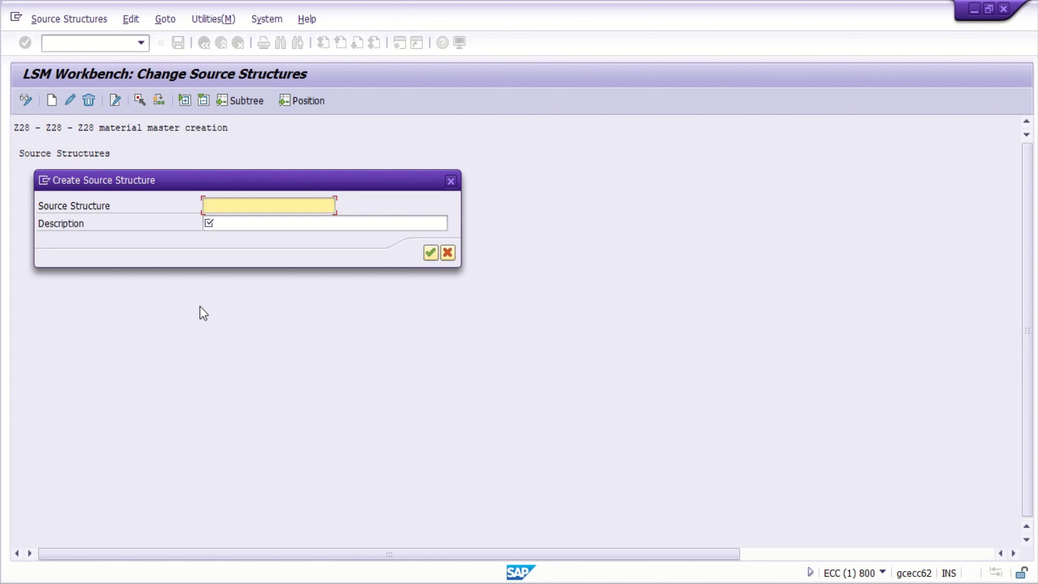
text(z)
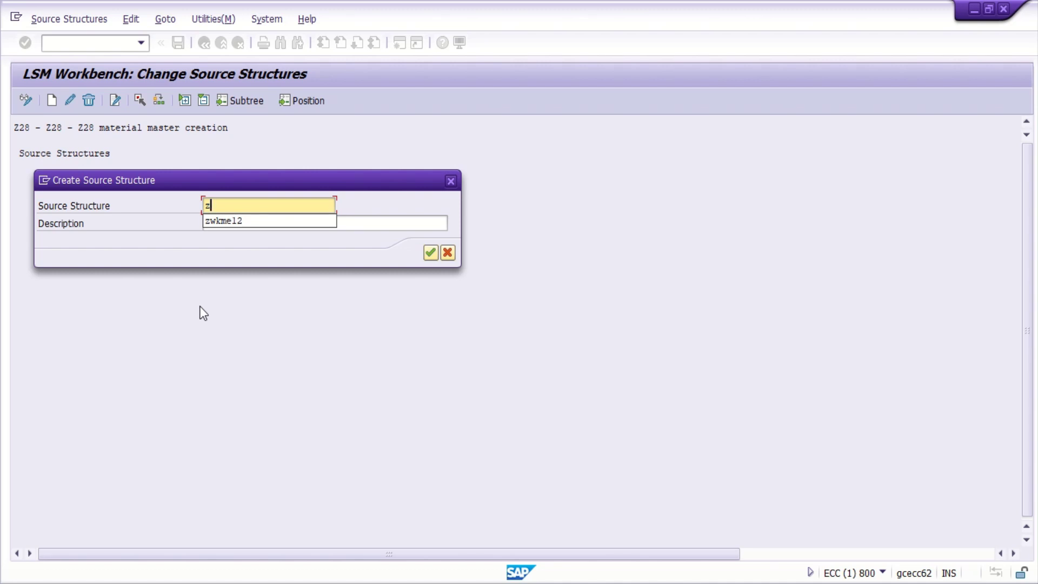
text(mm01)
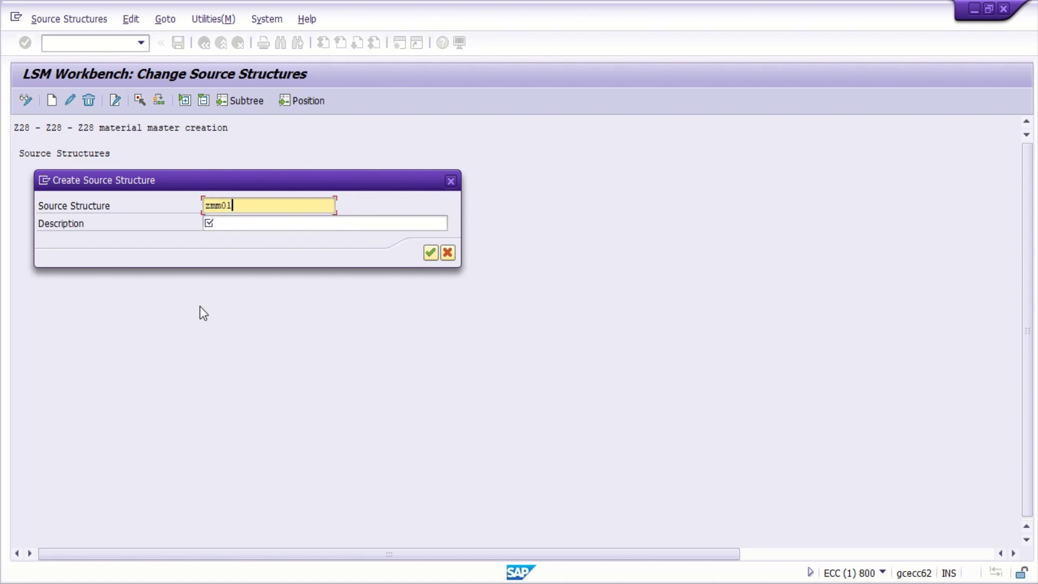
text(28)
key(Tab)
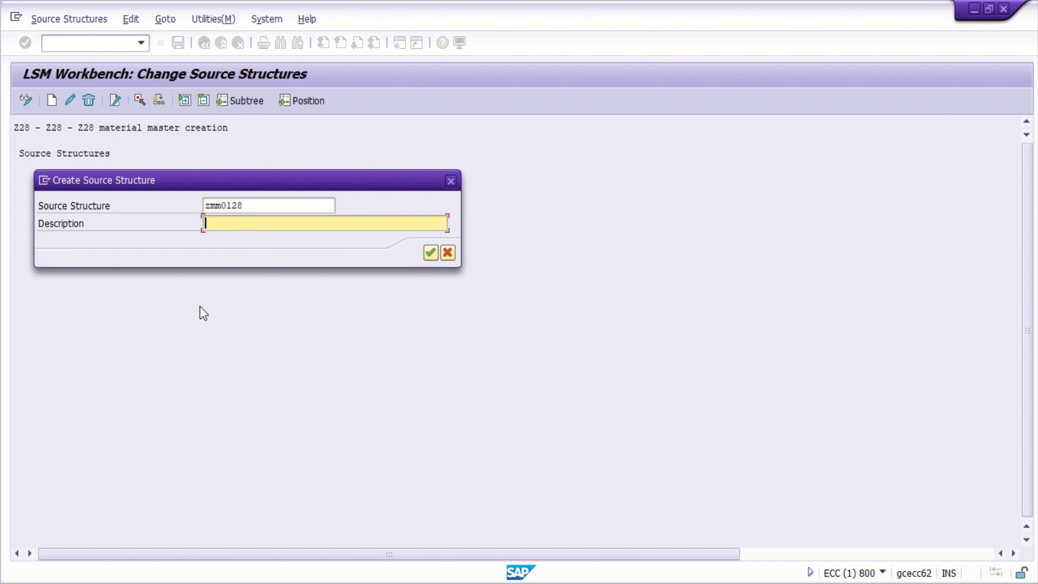
text(material master)
key(Return)
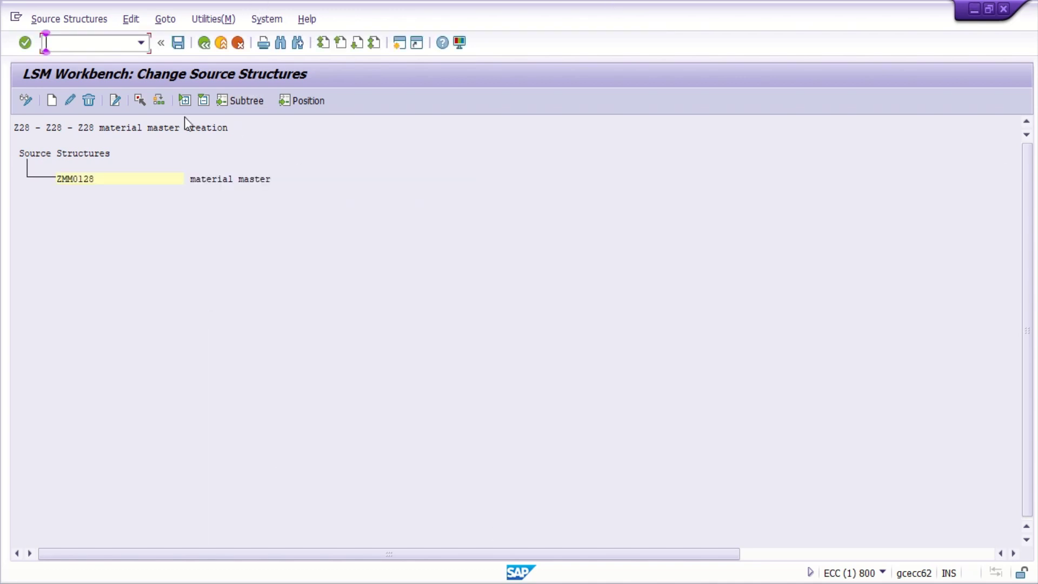
click(179, 42)
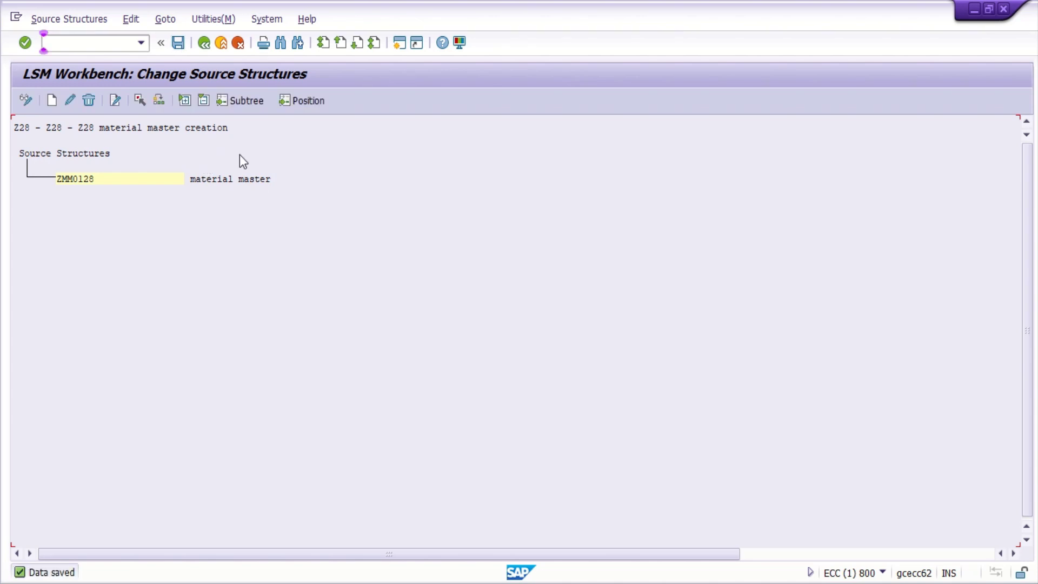
key(F3)
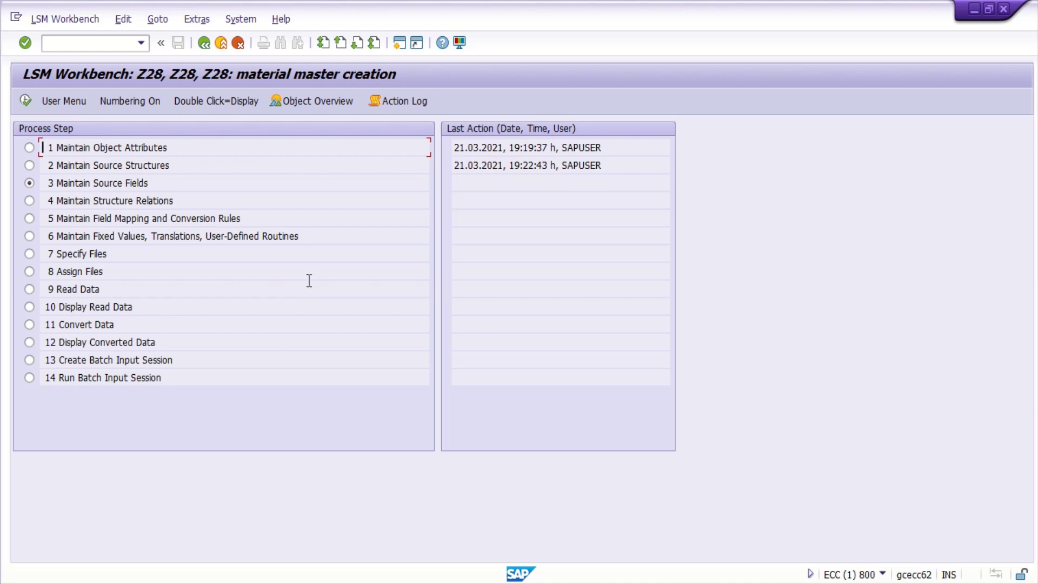
Step: Display the object overview as a table and save the list to a local file in spreadsheet format
click(317, 101)
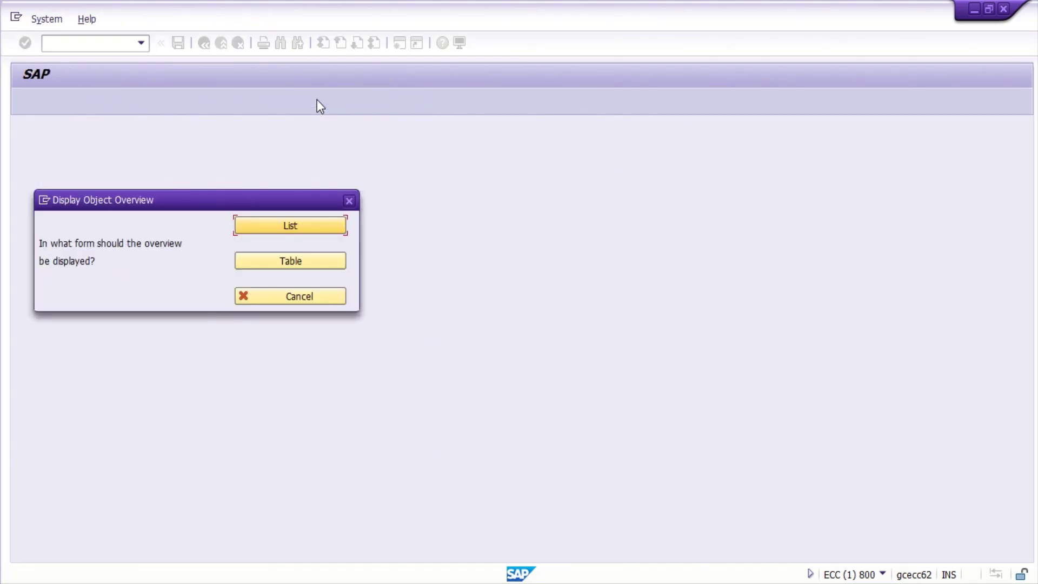
click(281, 264)
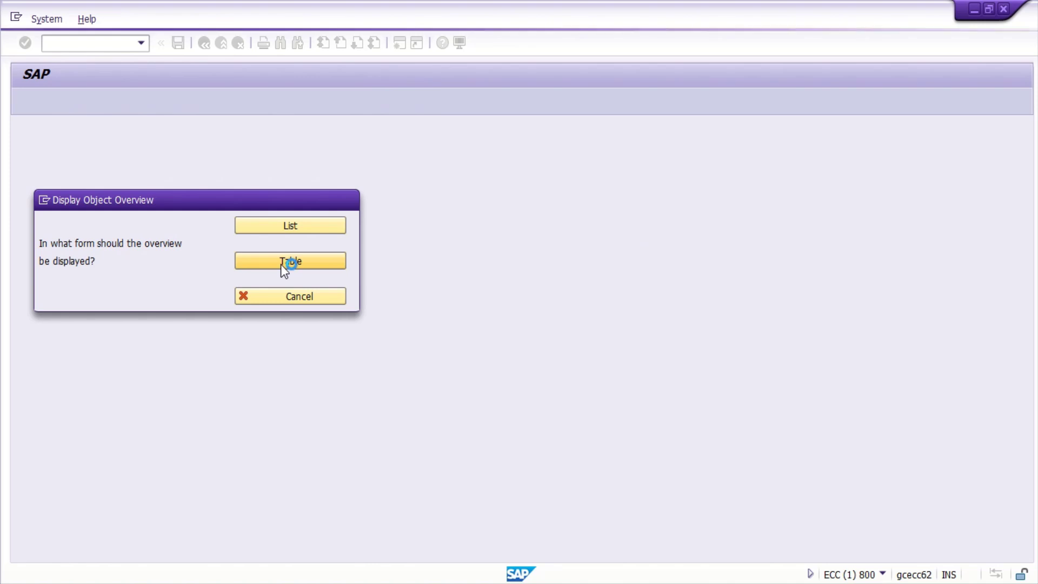
click(47, 20)
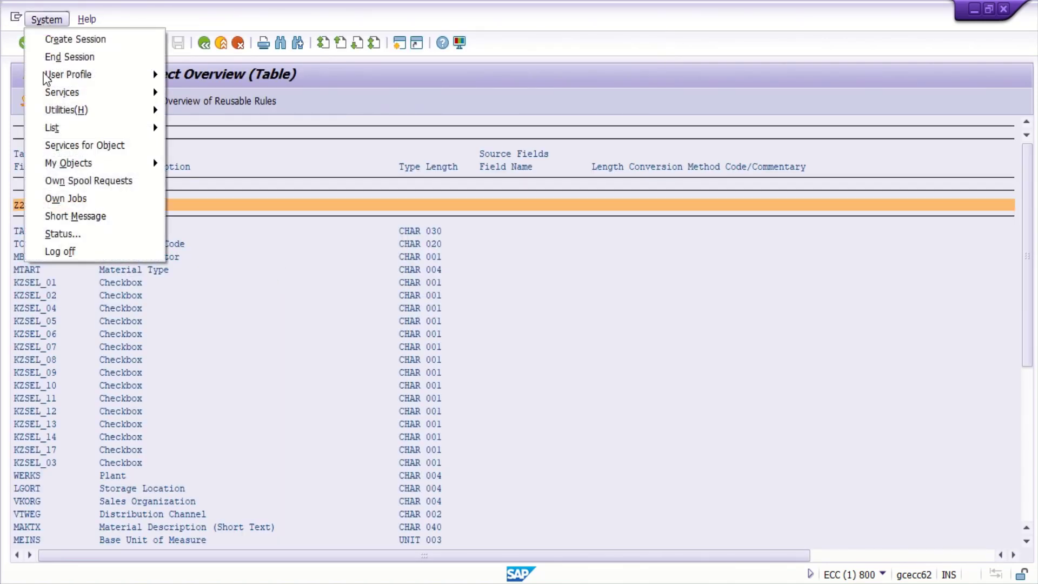
mouse_move(132, 128)
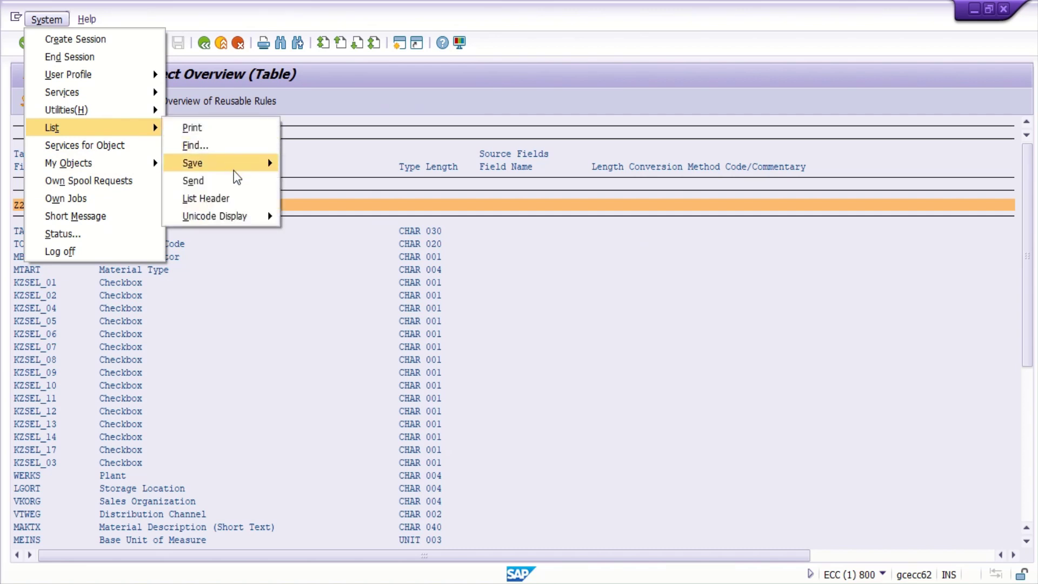
mouse_move(244, 171)
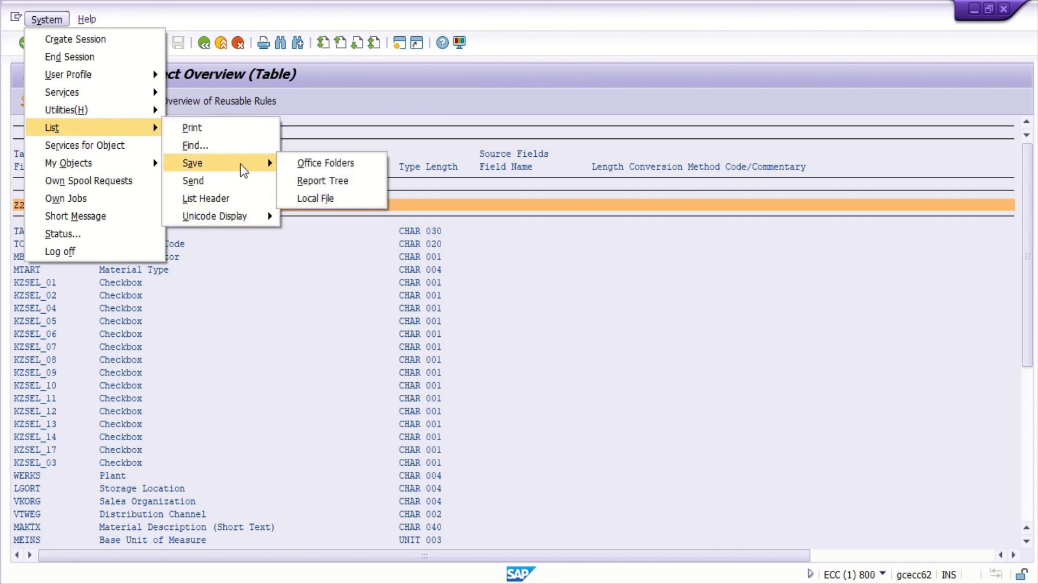
click(325, 200)
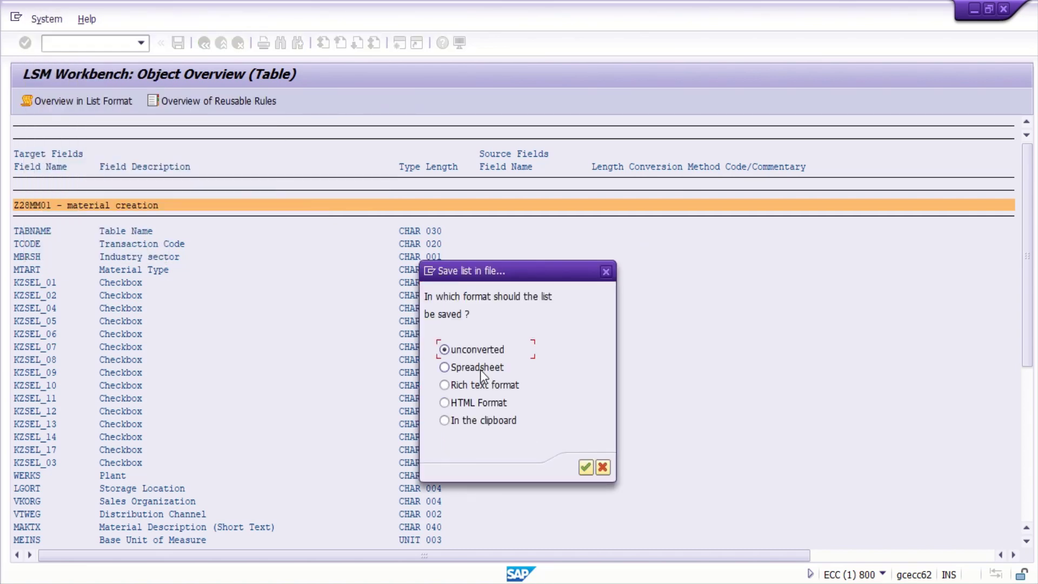
click(585, 467)
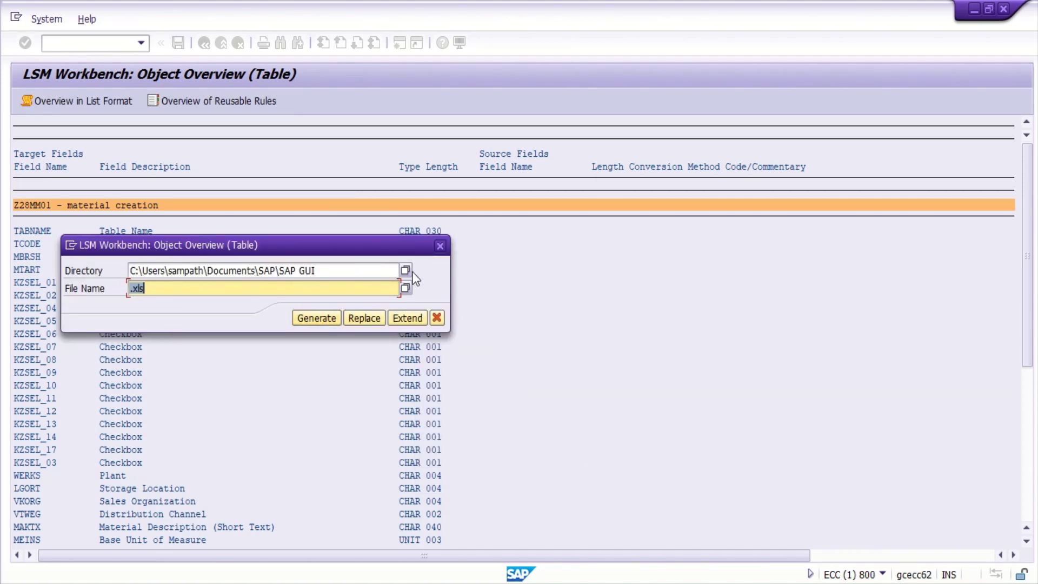
Step: Set the export location to the Desktop with the file name "Material master mass creation" as an Excel file
click(405, 270)
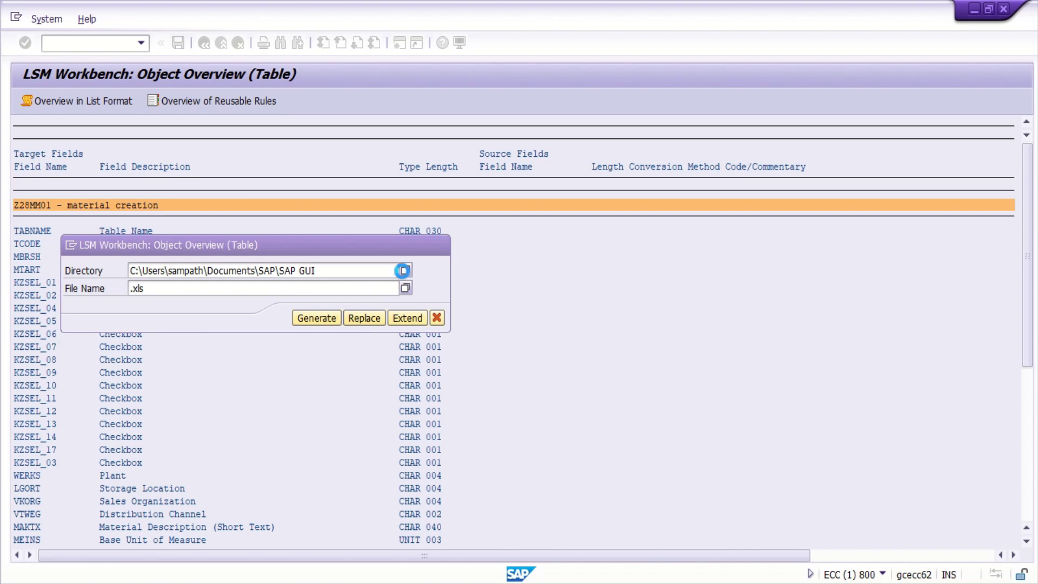
click(89, 342)
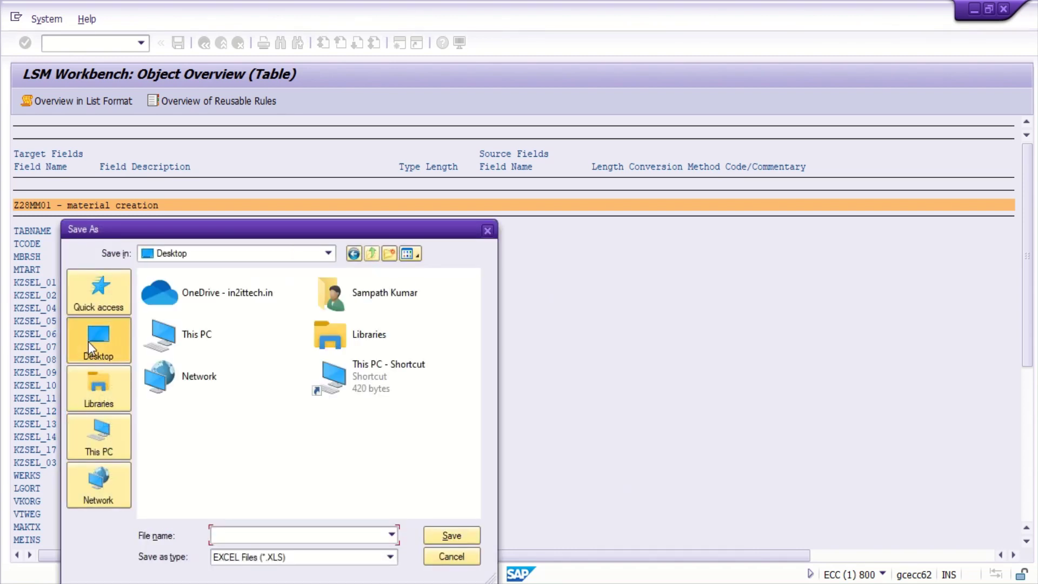
click(302, 533)
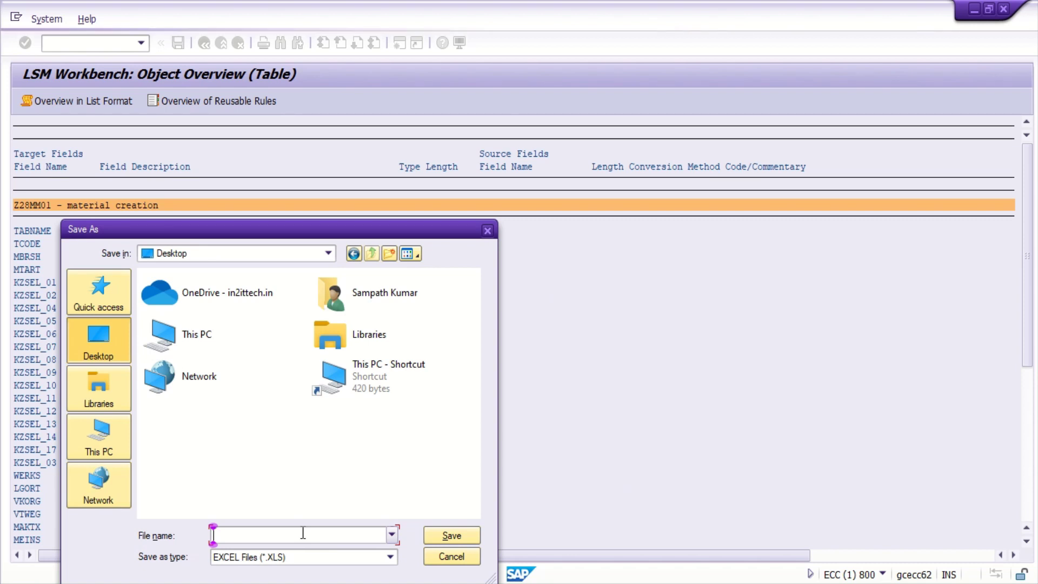
text(Materi)
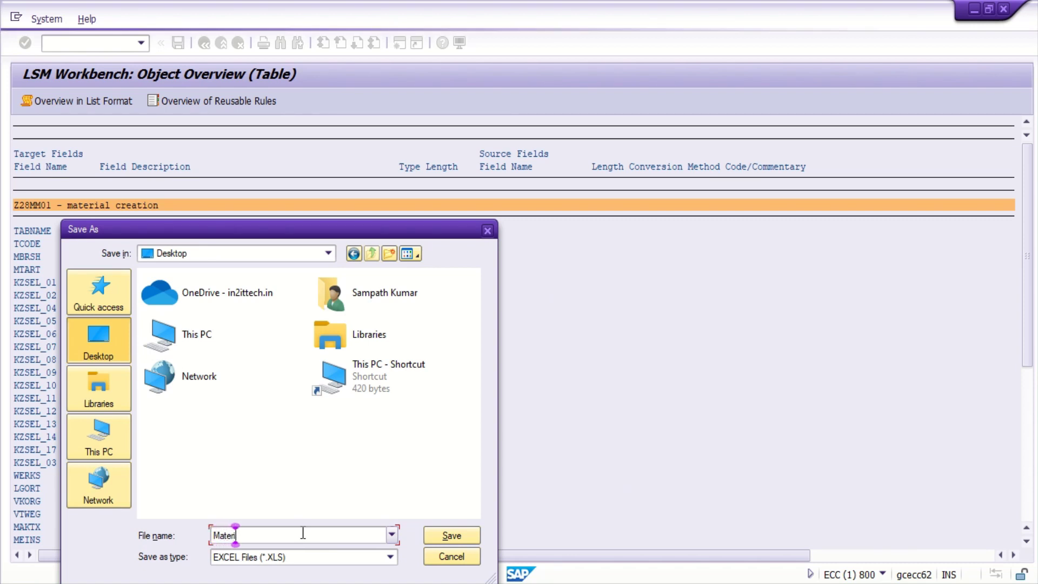
text(al mas)
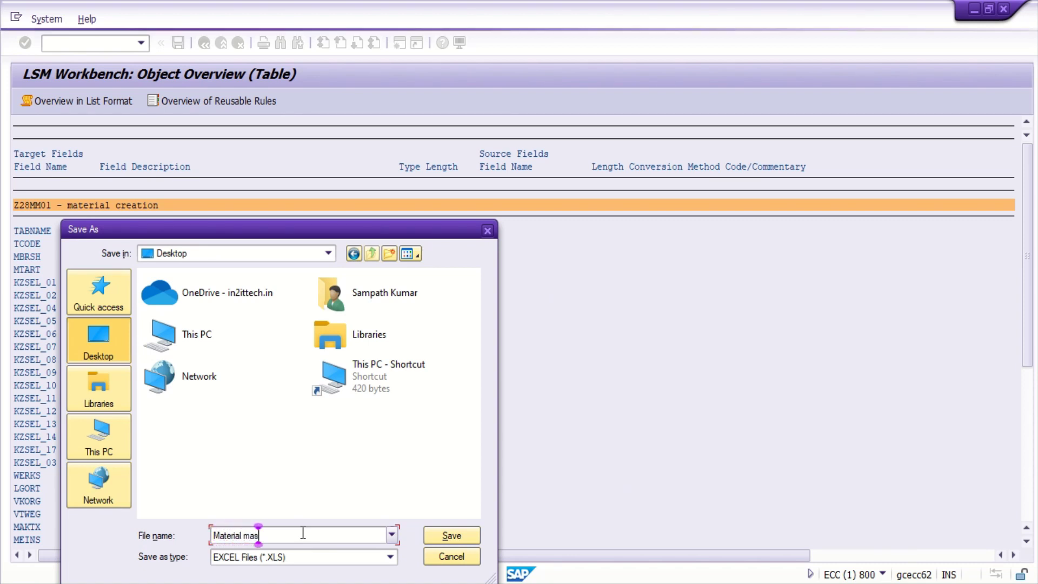
text(ter mas)
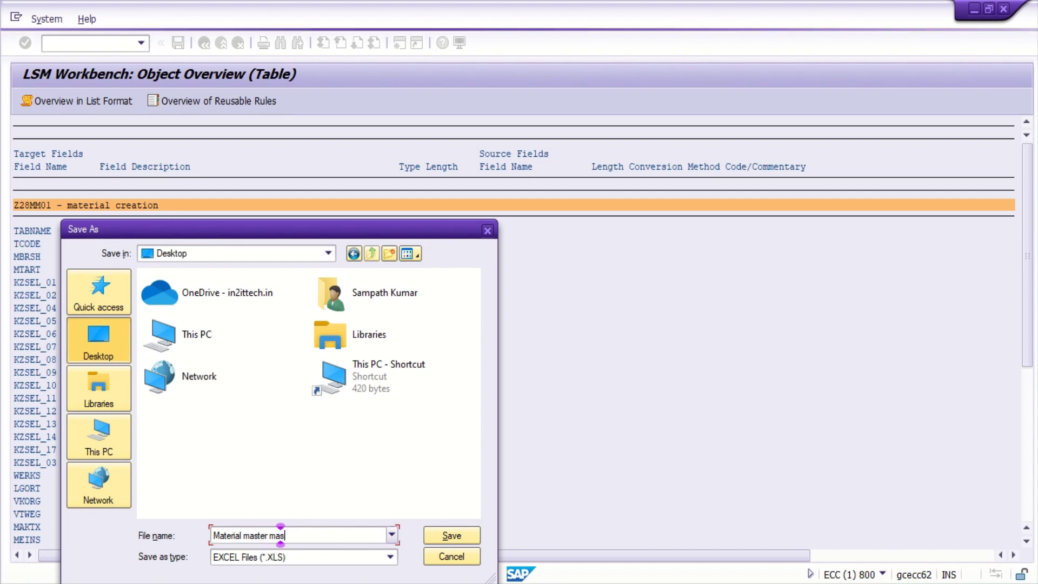
text(s creation)
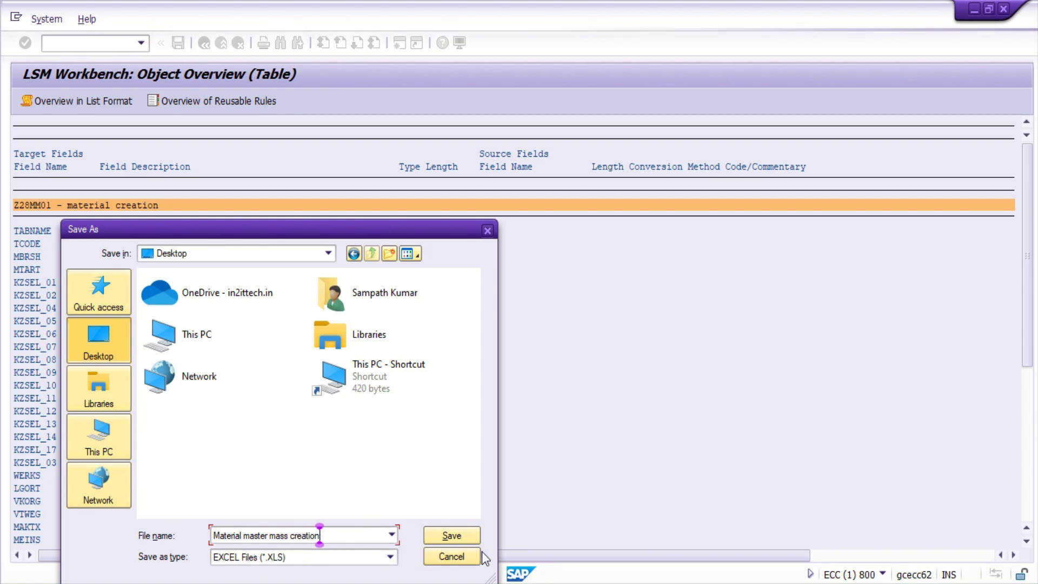
click(452, 535)
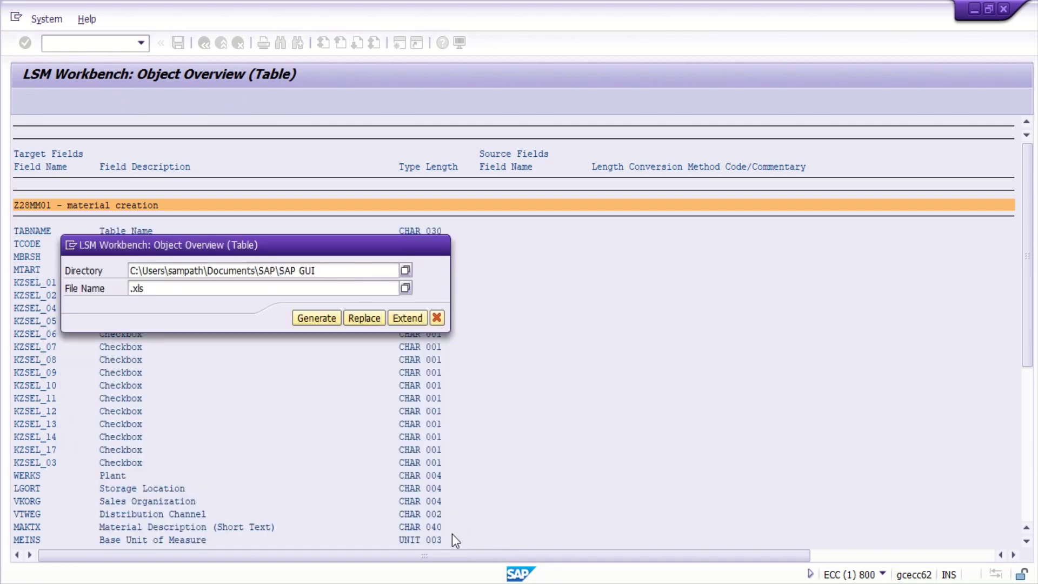
Step: Generate the export file, allow the file creation, and return to the LSMW process steps
click(316, 318)
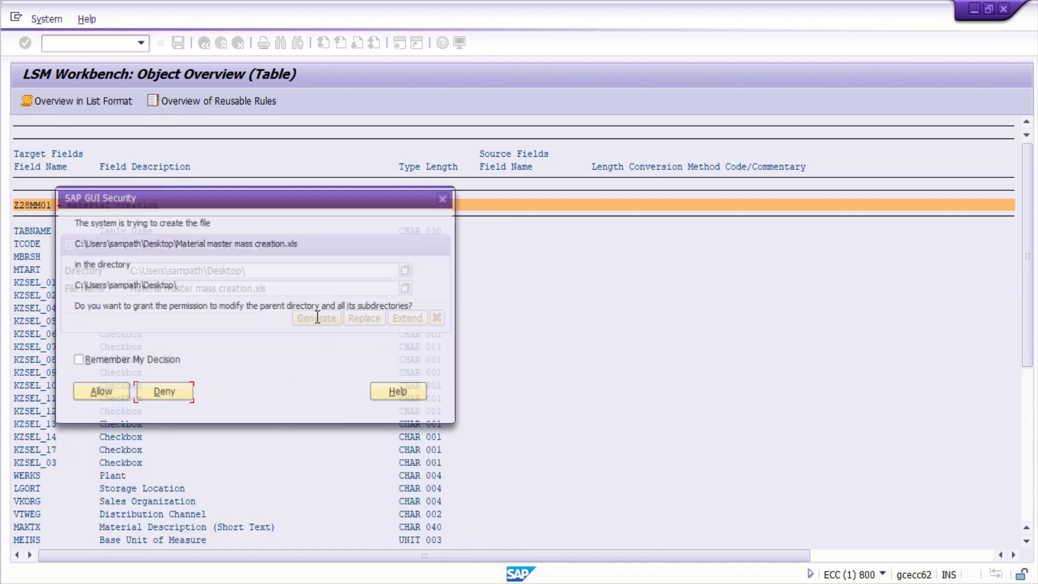
click(99, 392)
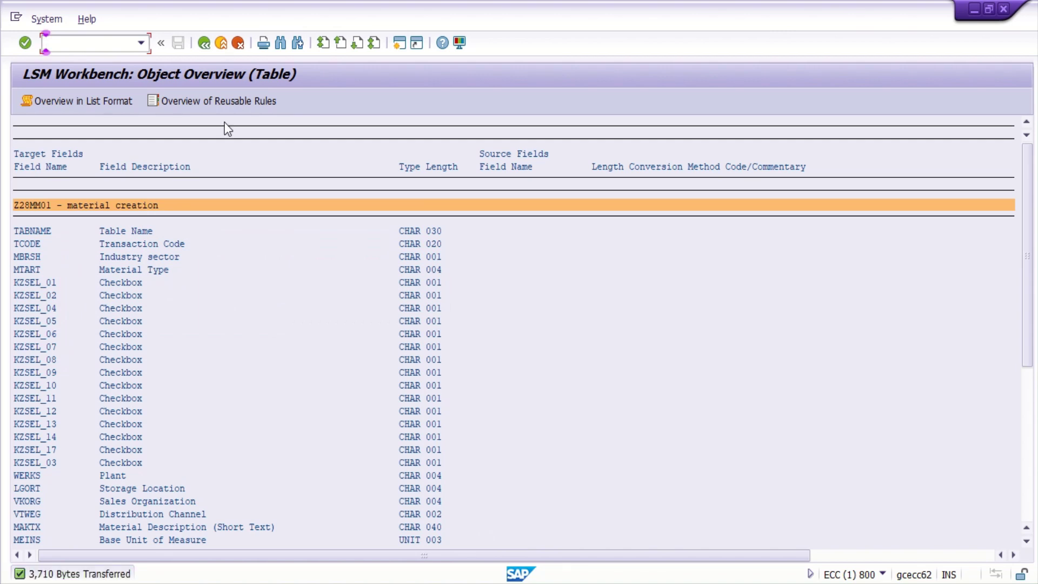
click(204, 42)
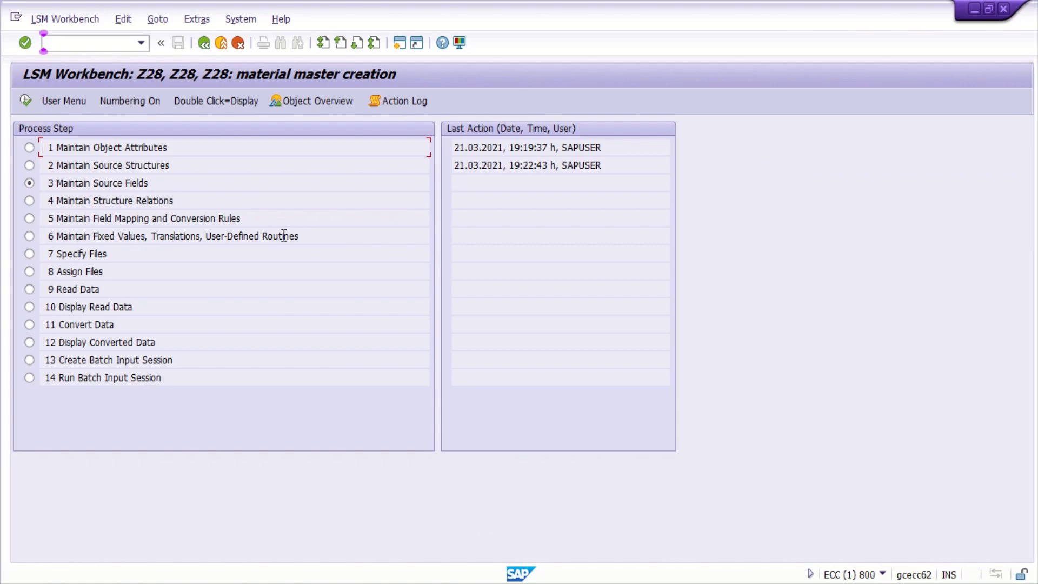
Step: Switch to the exported workbook in Excel and delete the blank, title, TABNAME and TCODE rows, keeping the column headings directly above MBRSH
key(alt+Tab)
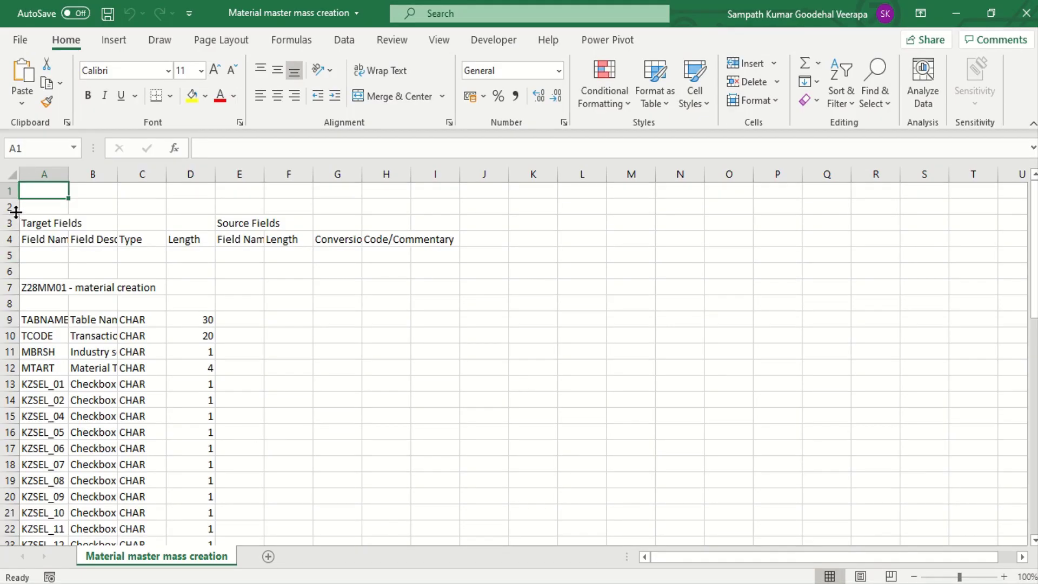
click(11, 186)
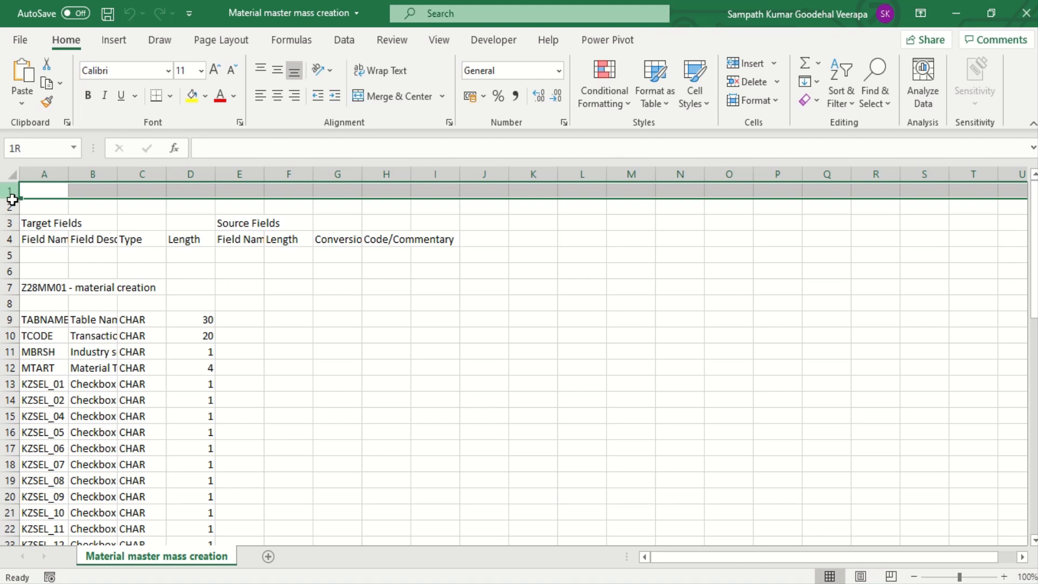
drag(12, 200, 11, 206)
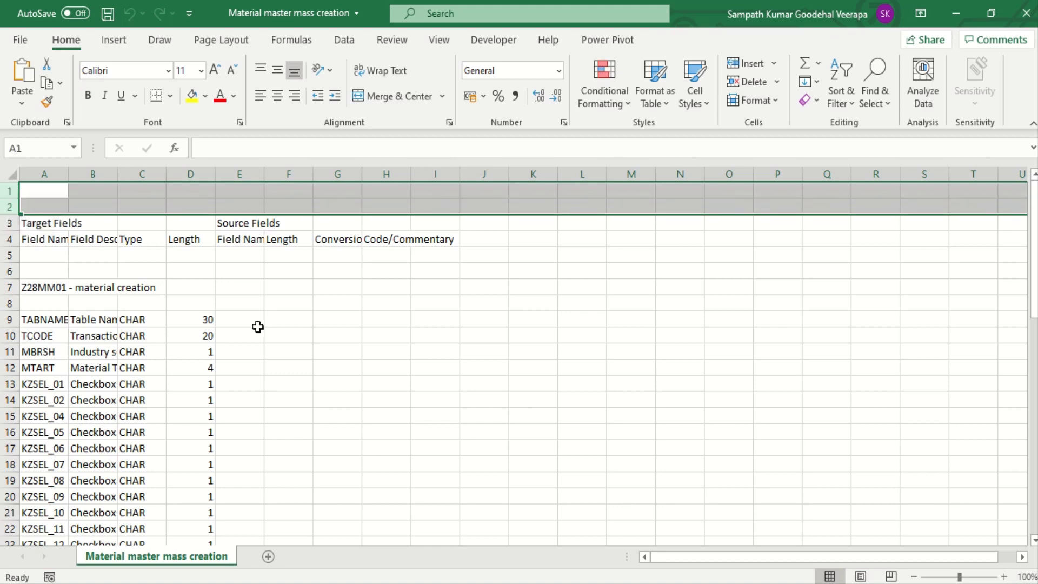
key(ctrl+minus)
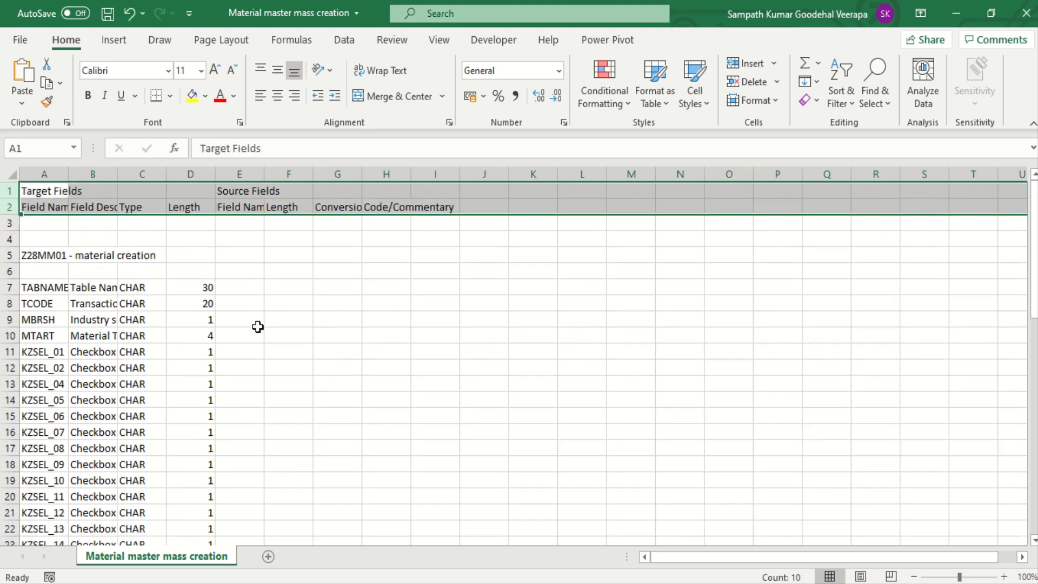
click(3, 189)
key(ctrl+minus)
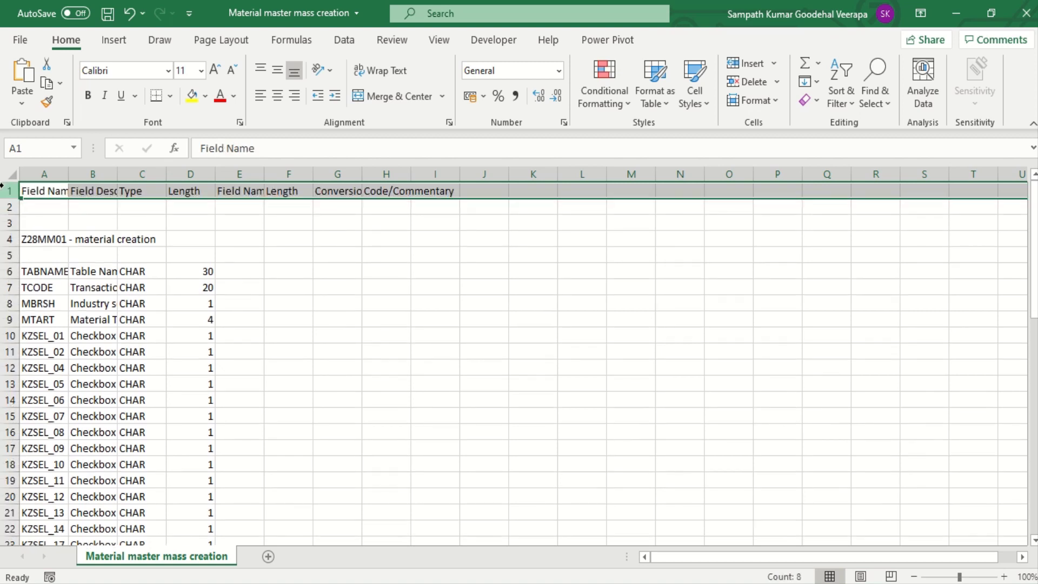
drag(7, 207, 11, 286)
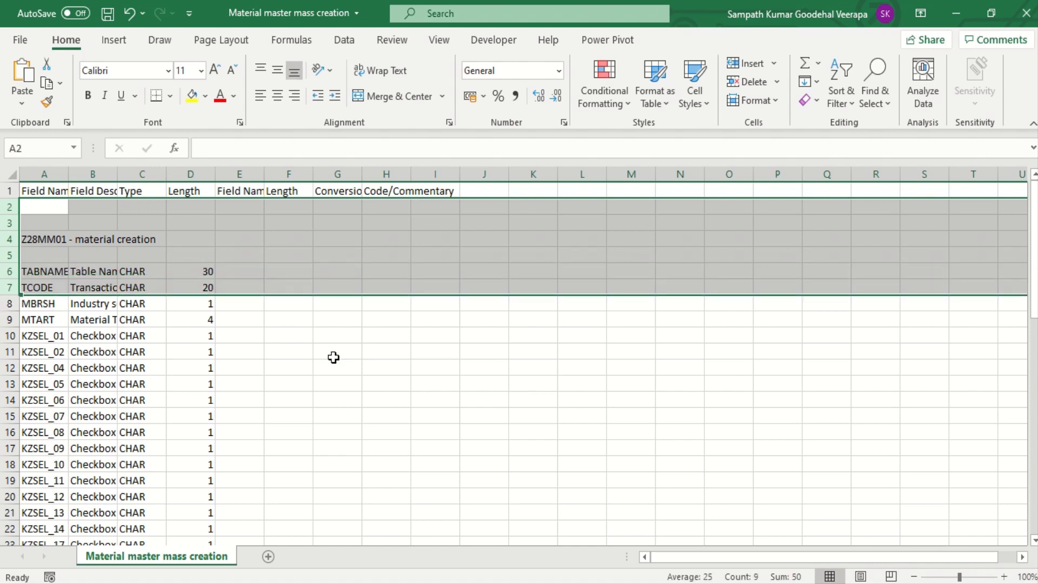
key(ctrl+minus)
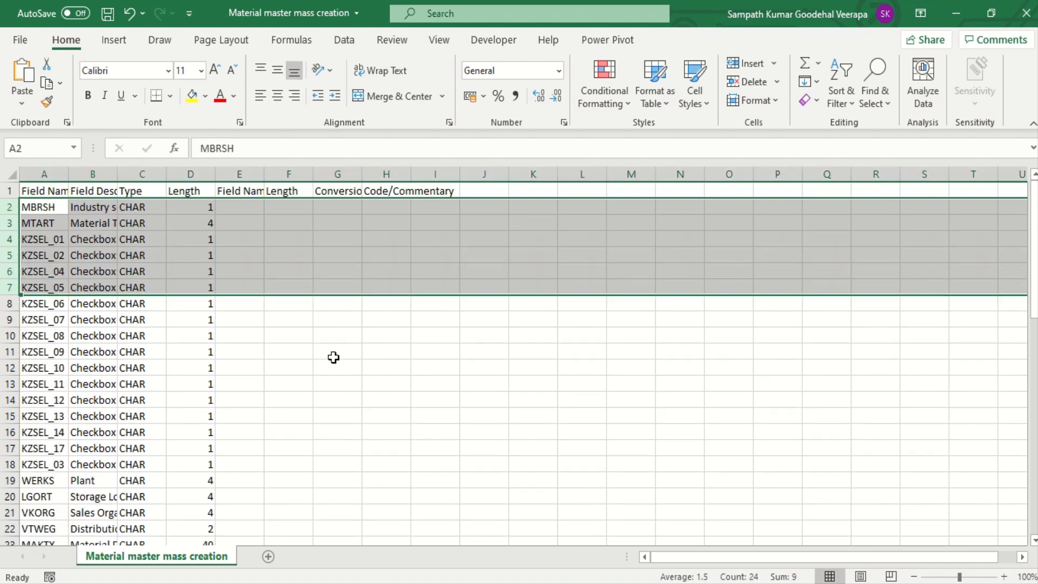
Step: Clear the contents of the source field columns E to I, from Field Name through Code/Commentary
drag(240, 174, 418, 179)
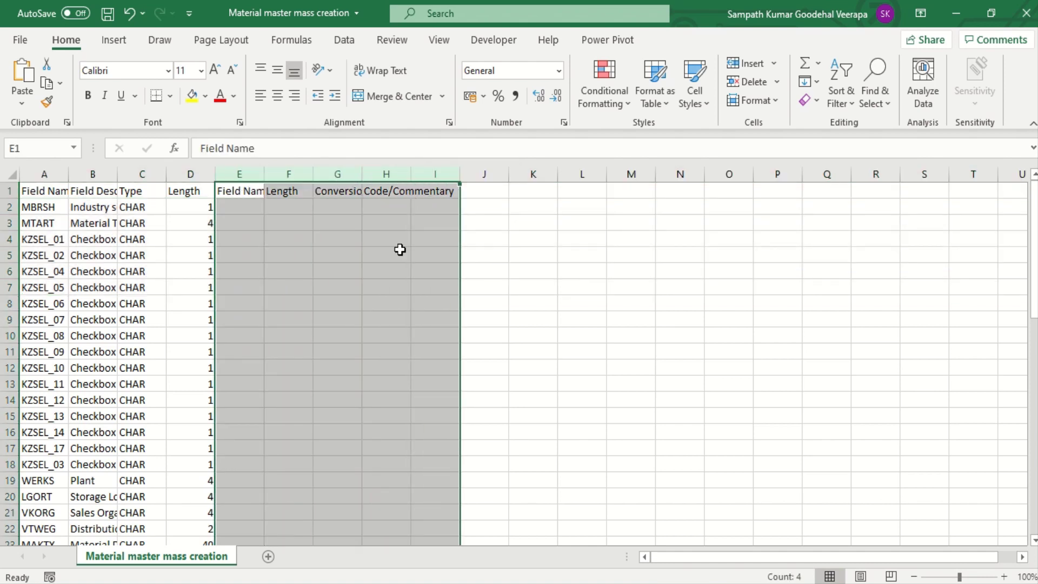
key(Delete)
click(627, 287)
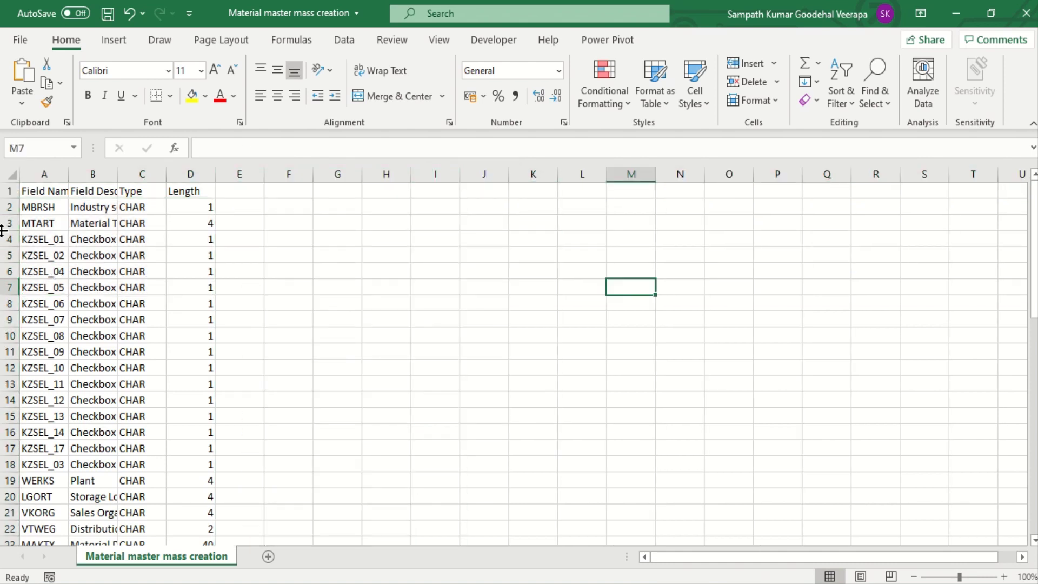
Step: Autofit the width of all columns in the sheet to their contents
click(12, 176)
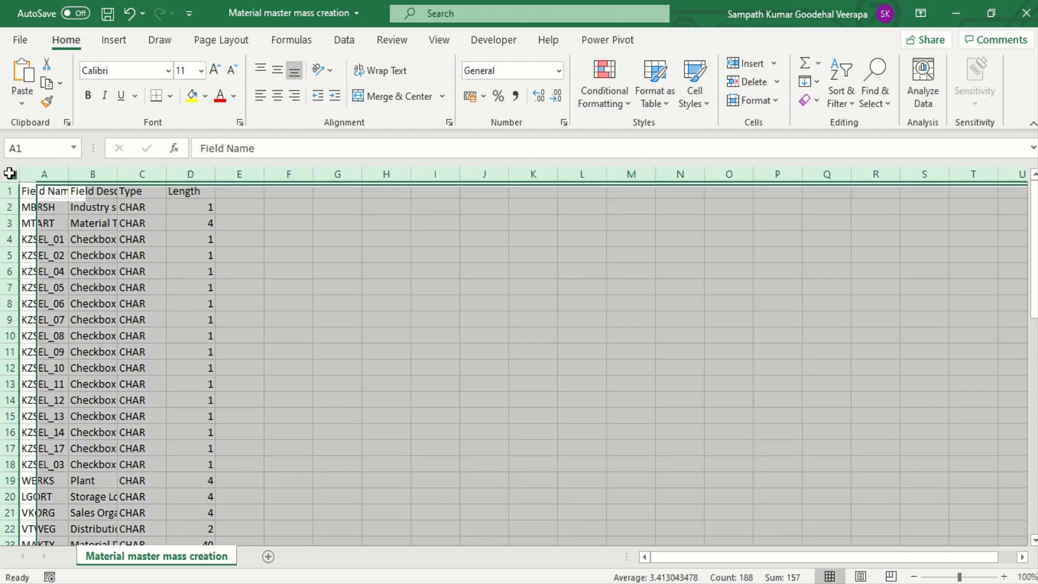
double_click(66, 172)
click(183, 251)
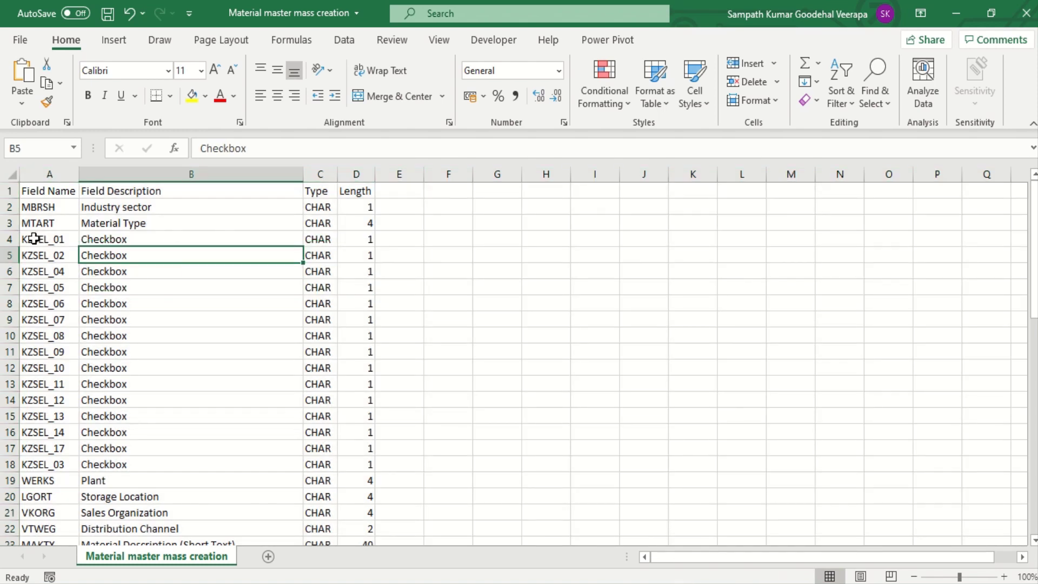
Step: Move the KZSEL checkbox field rows in A4:D18 out of the list to the range starting at J4
drag(34, 238, 354, 466)
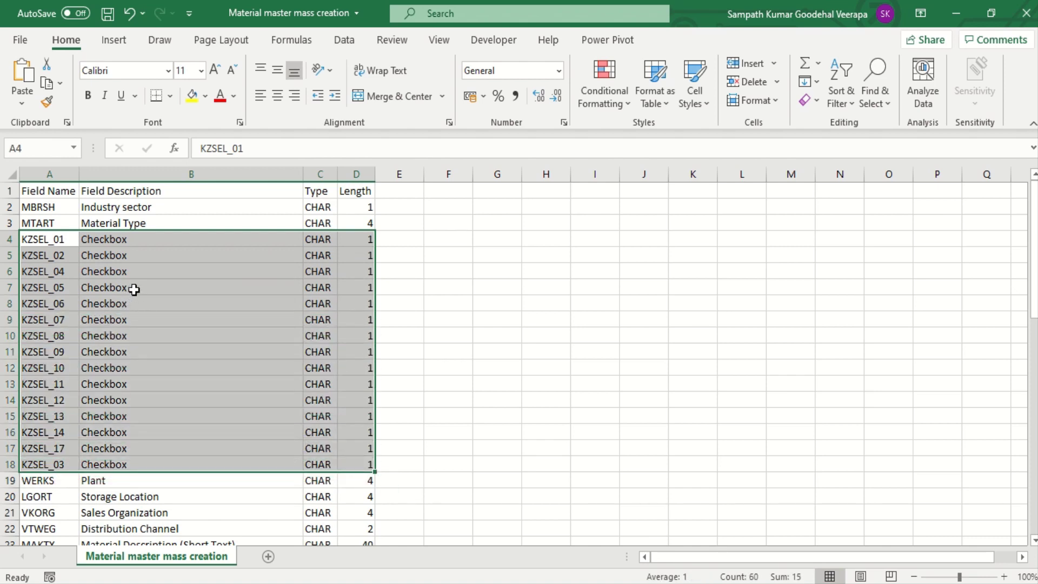
key(ctrl+c)
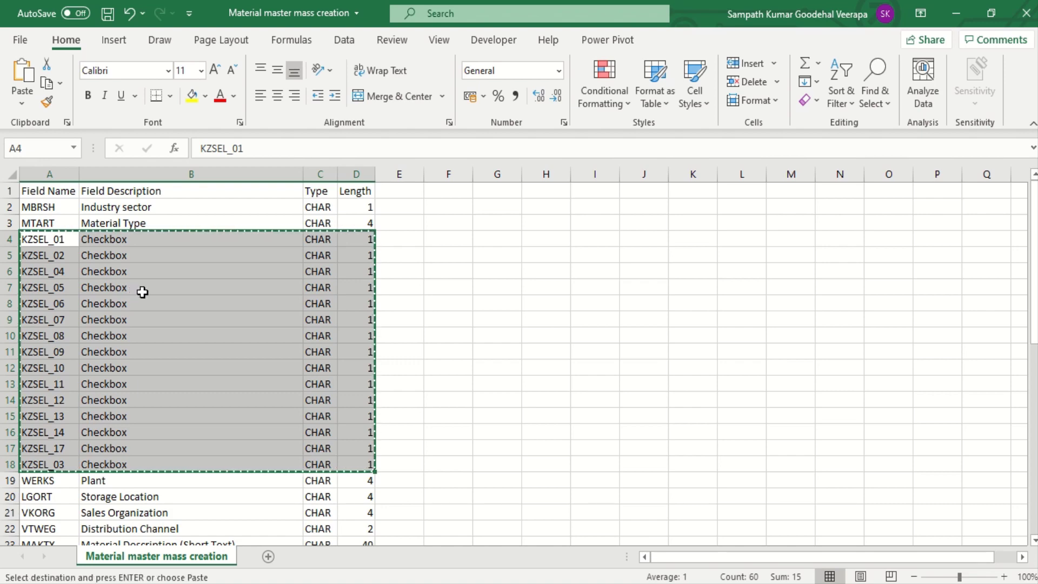
click(640, 236)
right_click(645, 238)
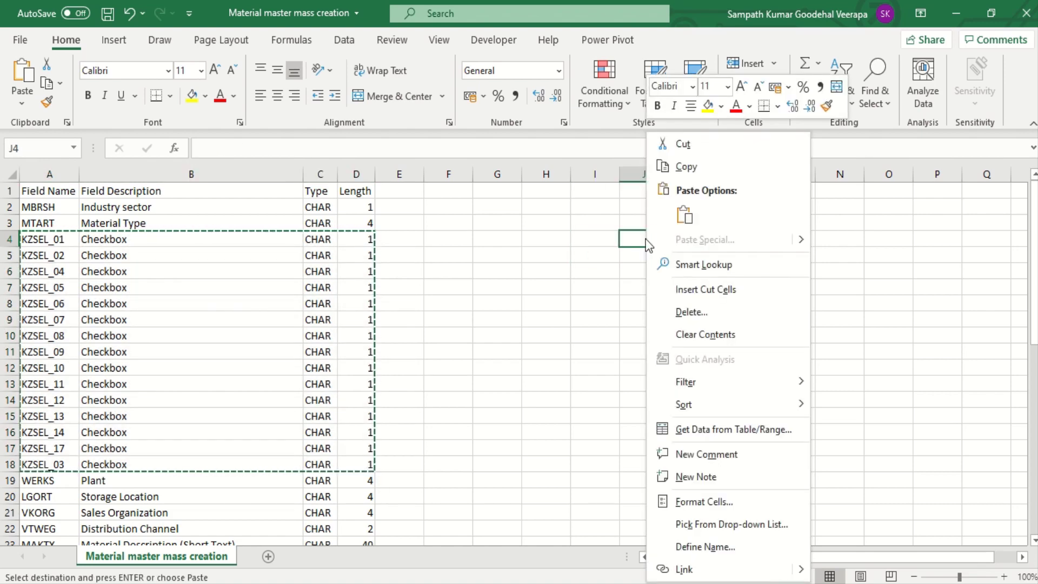
click(686, 216)
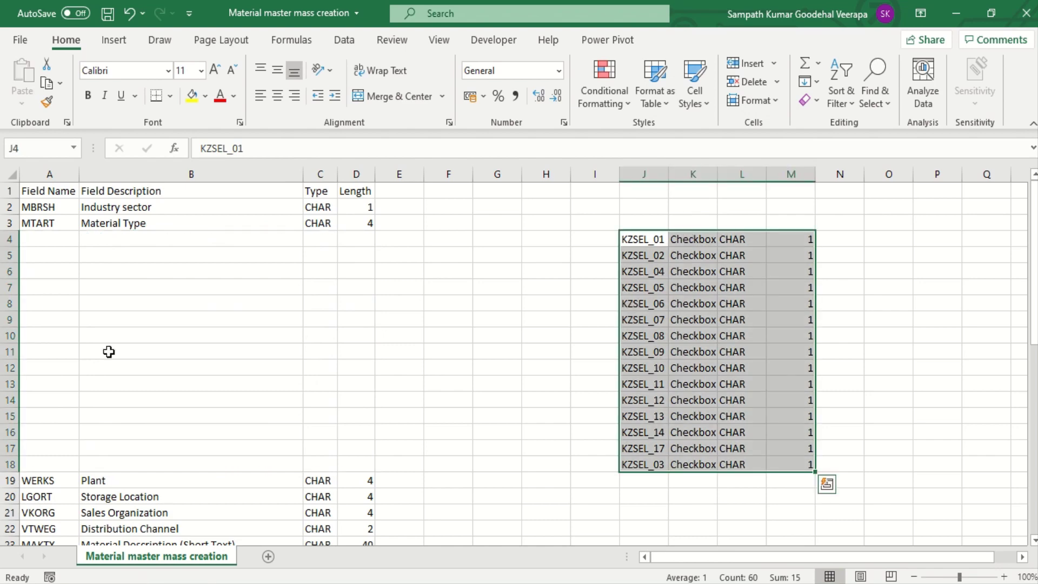
Step: Delete the empty cells A4:D18 and shift the cells below up so WERKS follows MTART
drag(43, 246, 357, 466)
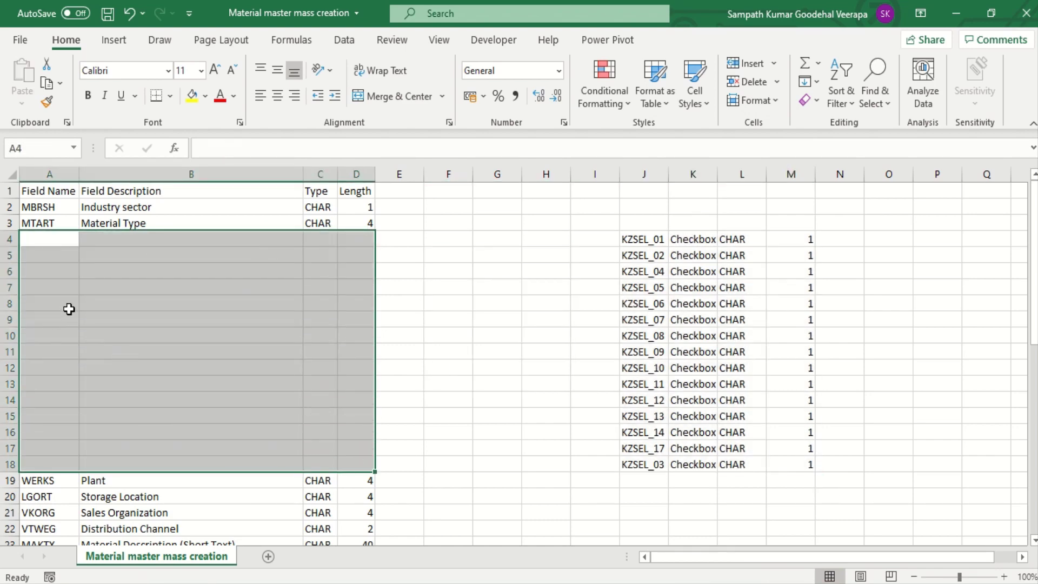
right_click(72, 316)
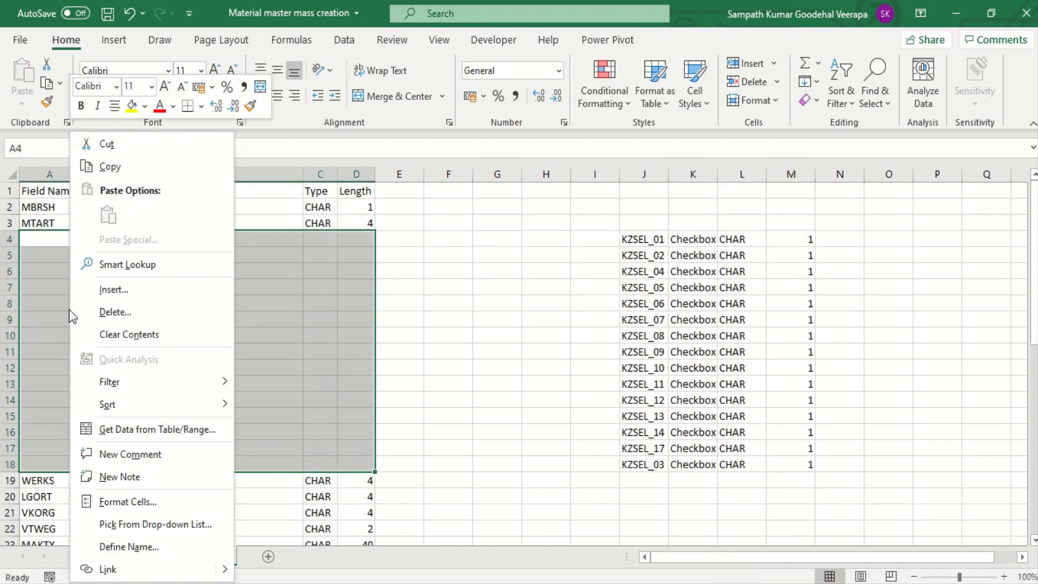
click(183, 319)
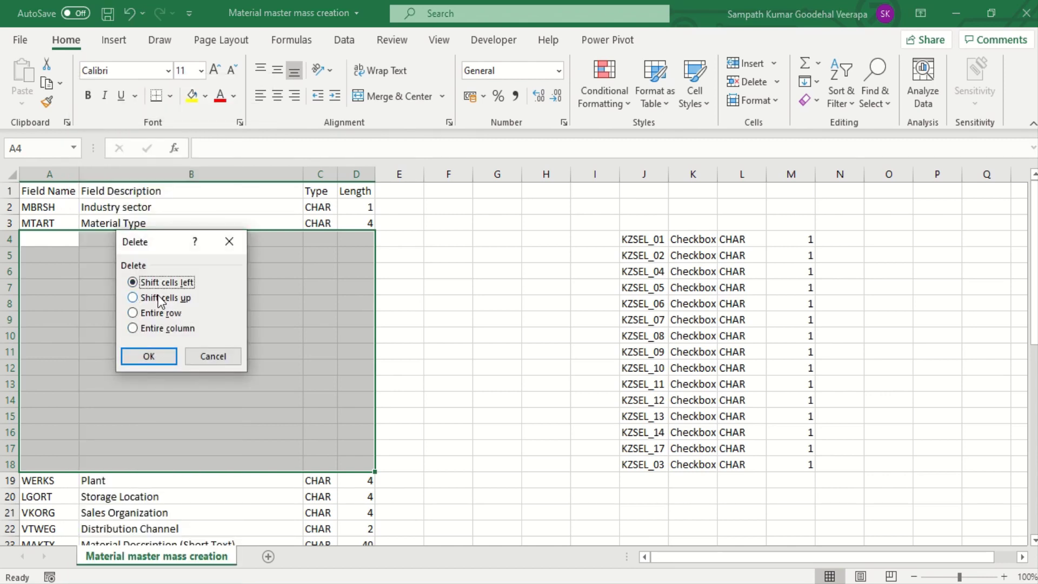
click(161, 298)
click(156, 355)
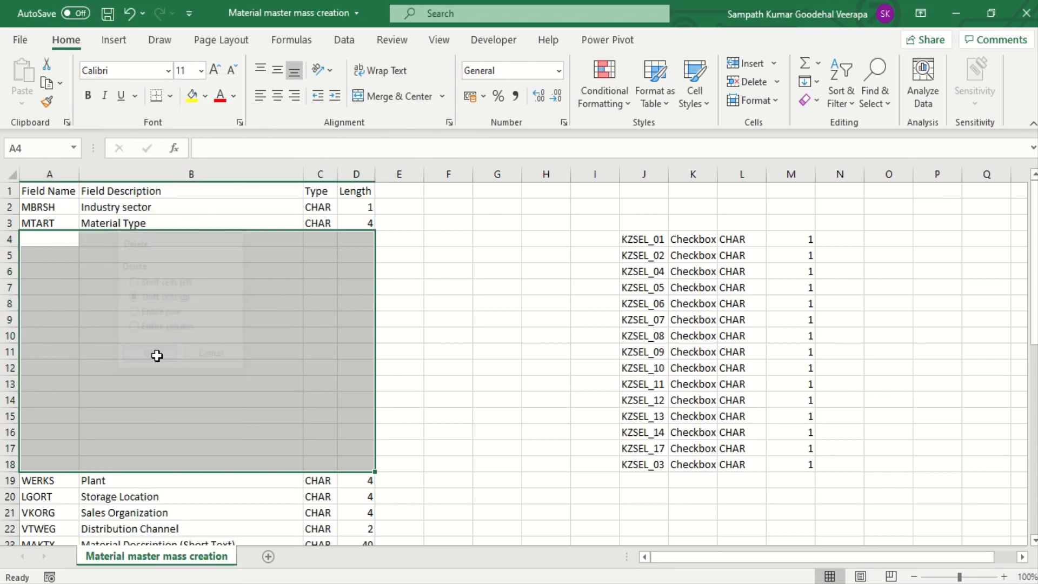
click(156, 315)
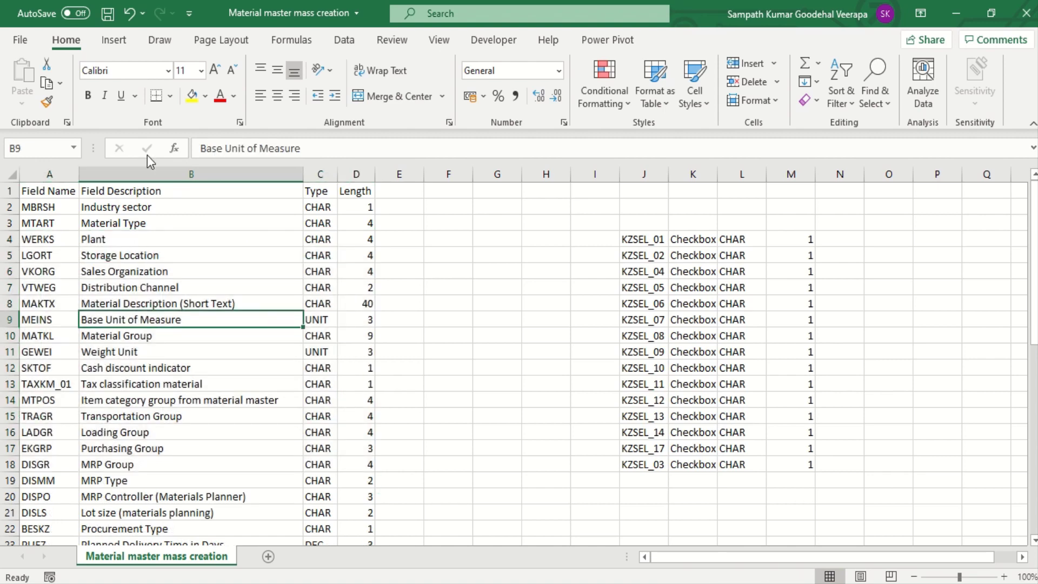
Step: Move the Field Description column to column E and delete the emptied column B, so Type follows Field Name
click(162, 171)
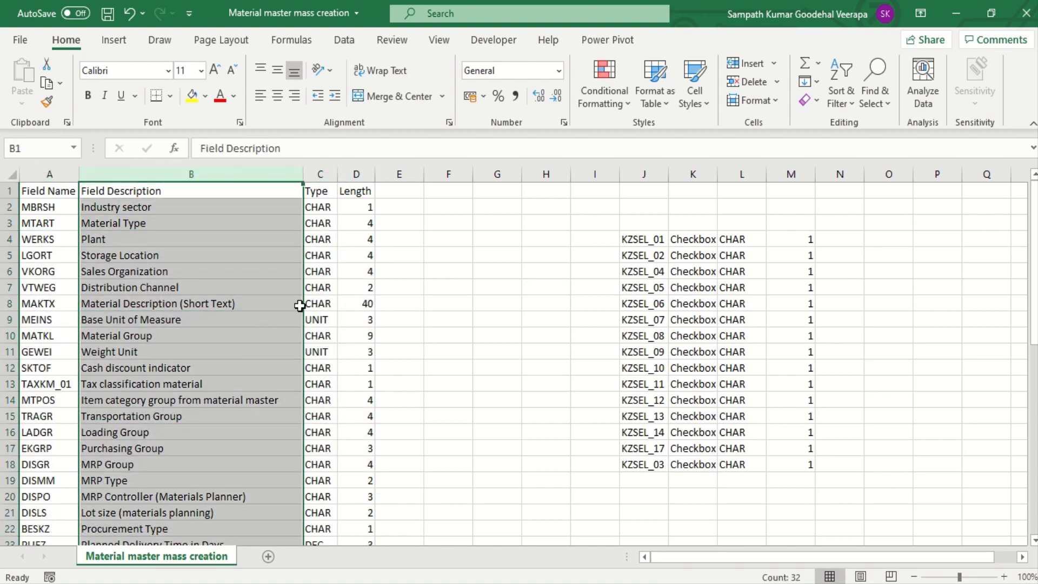
drag(302, 308, 401, 303)
click(87, 174)
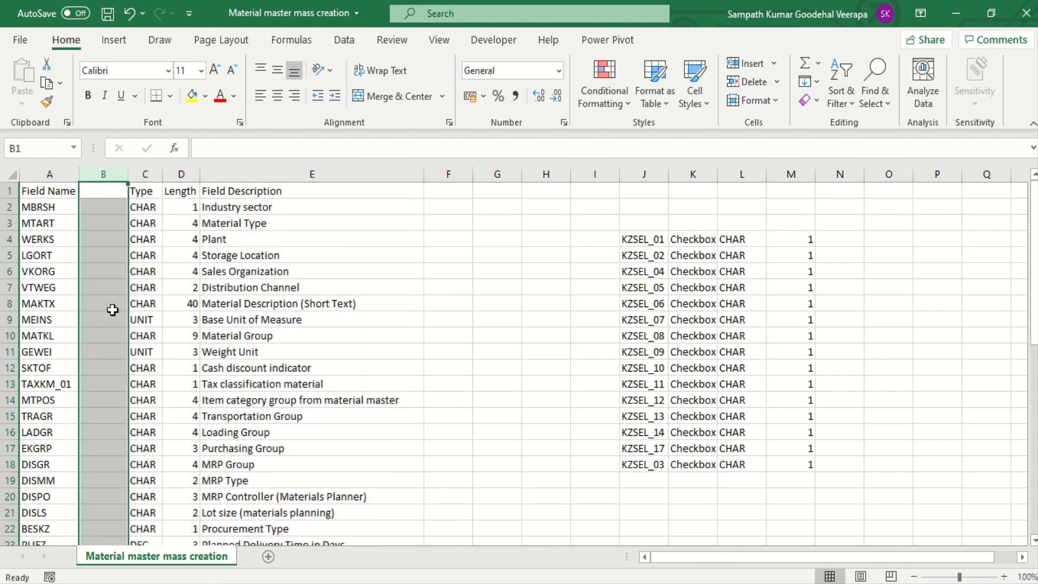
key(ctrl+minus)
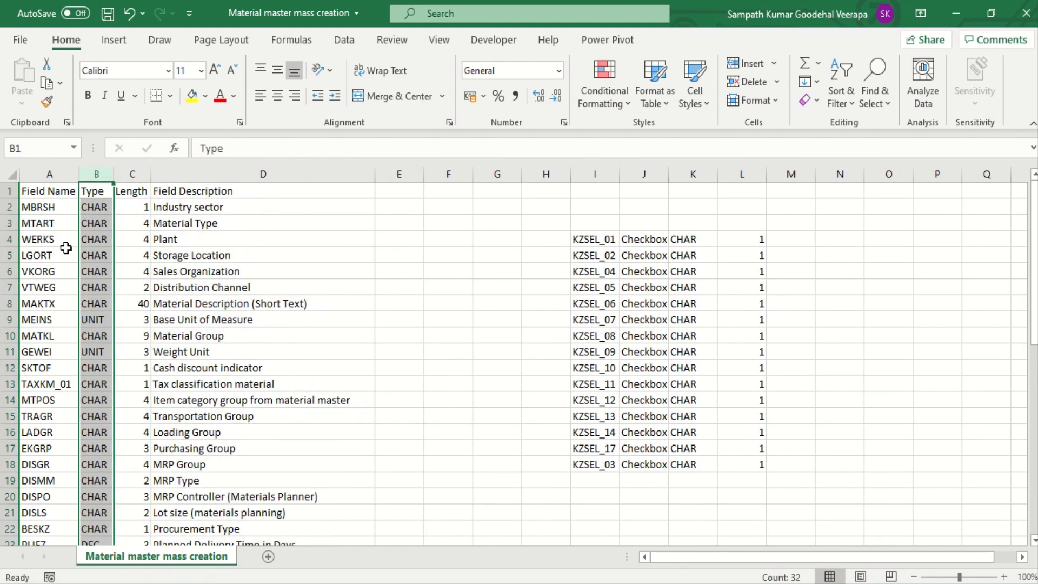
Step: Set the type of MBRSH in B2 to C and fill it down the Type column for all fields
click(93, 204)
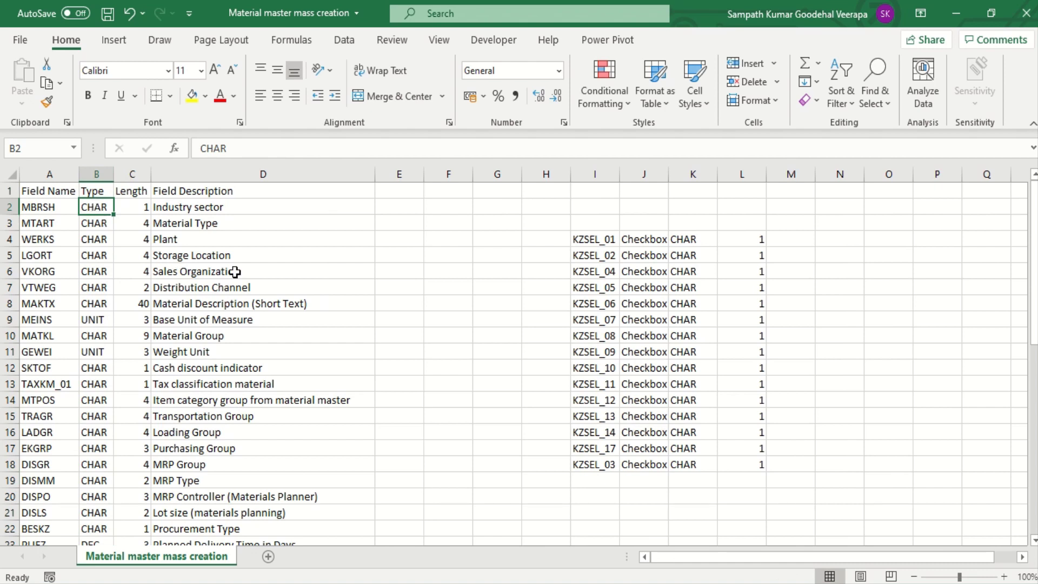
key(F2)
text(C)
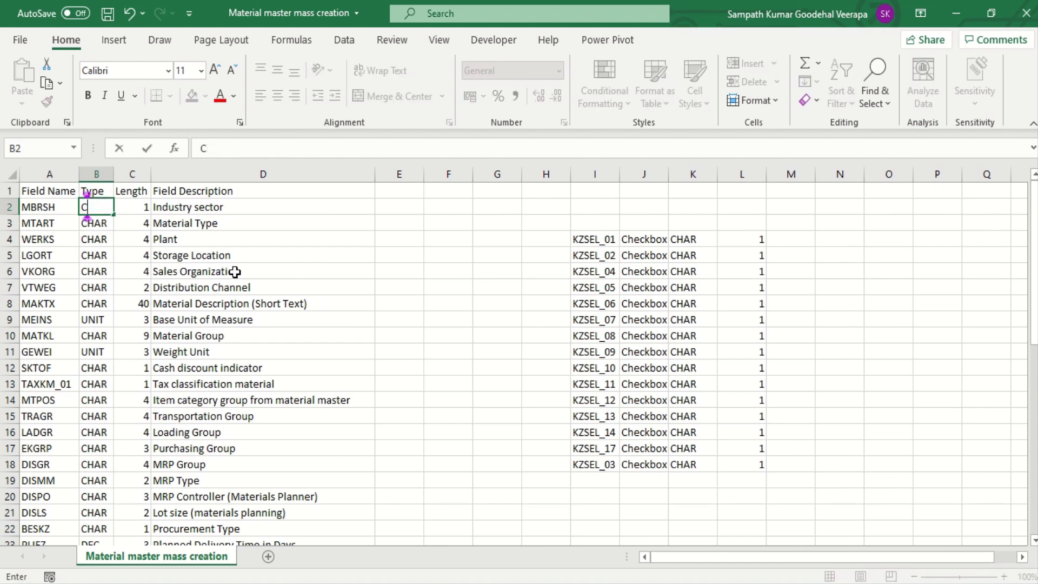
key(Right)
key(Left)
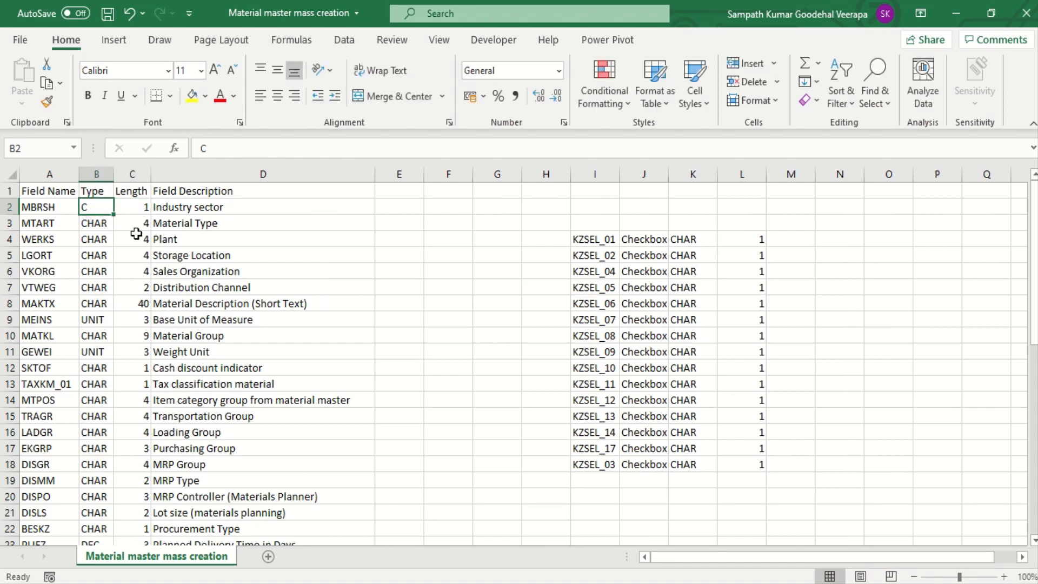
double_click(116, 217)
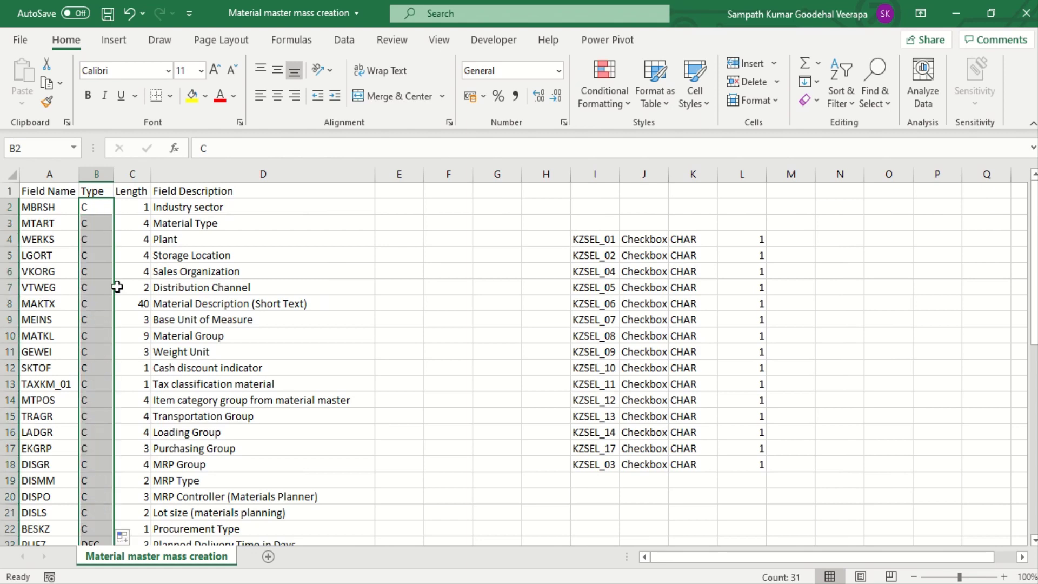
click(97, 211)
click(204, 260)
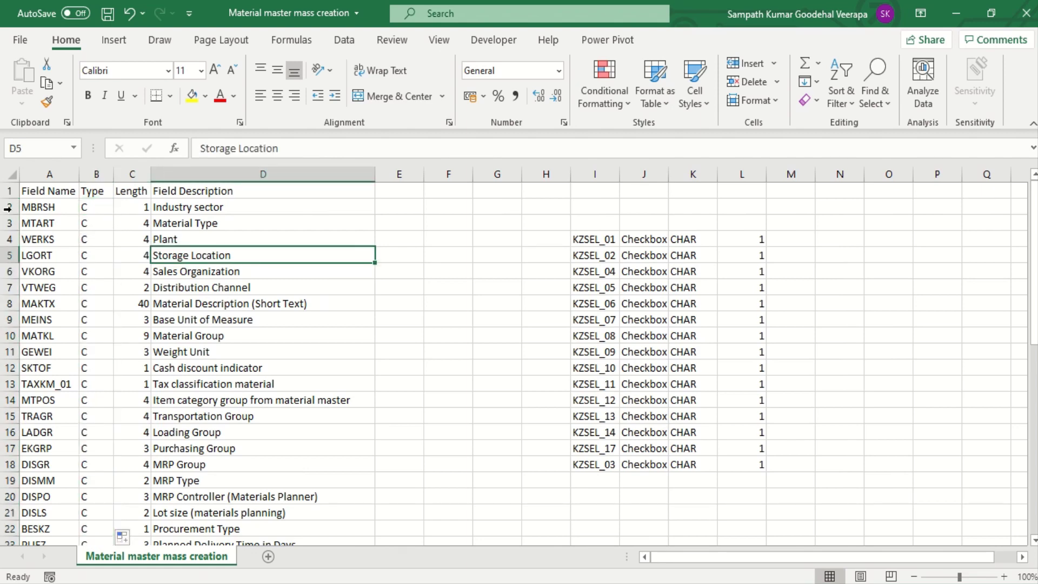
Step: Autofit all column widths of the rearranged field list
click(10, 181)
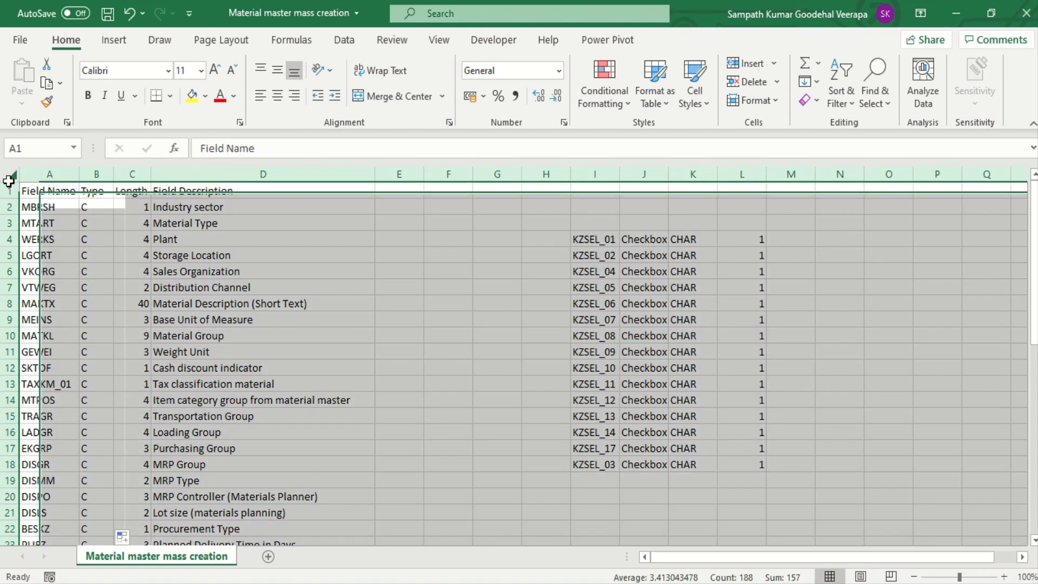
double_click(78, 174)
click(85, 255)
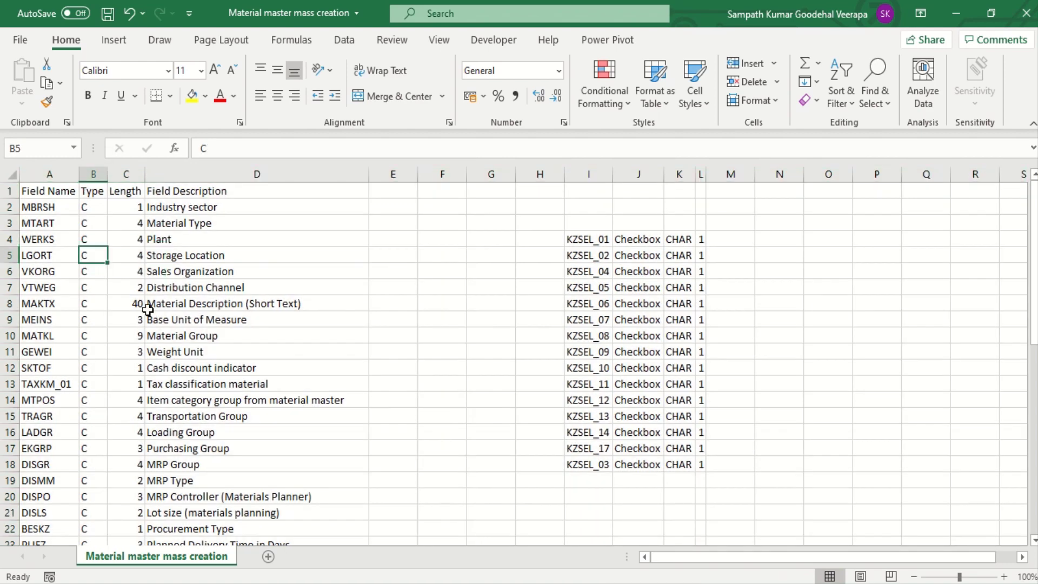
Step: Copy the first ten field rows, A2:D11, from MBRSH to GEWEI with type, length and description
click(268, 210)
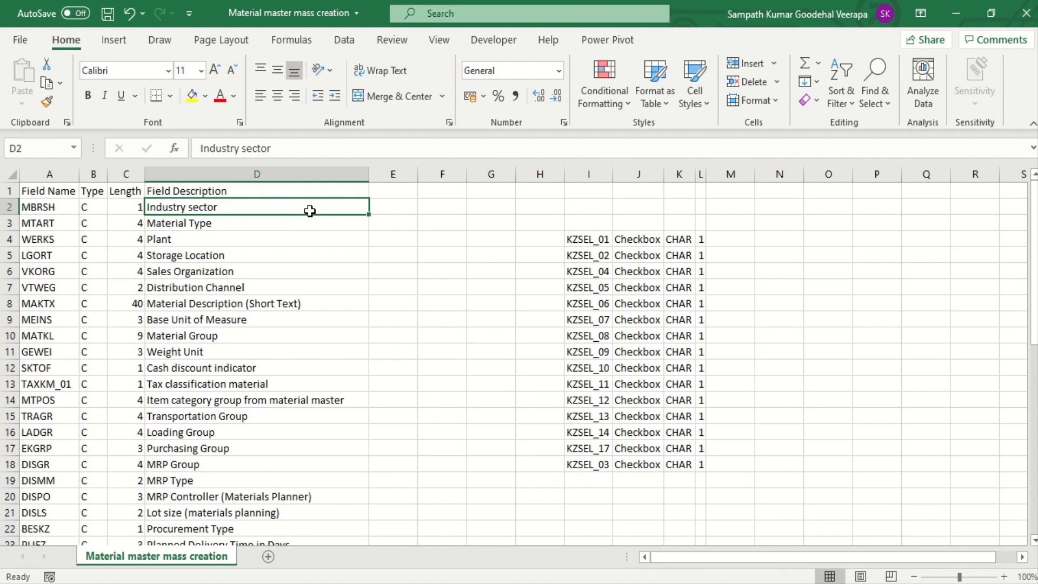
drag(321, 221, 306, 258)
scroll(289, 304, up, 2)
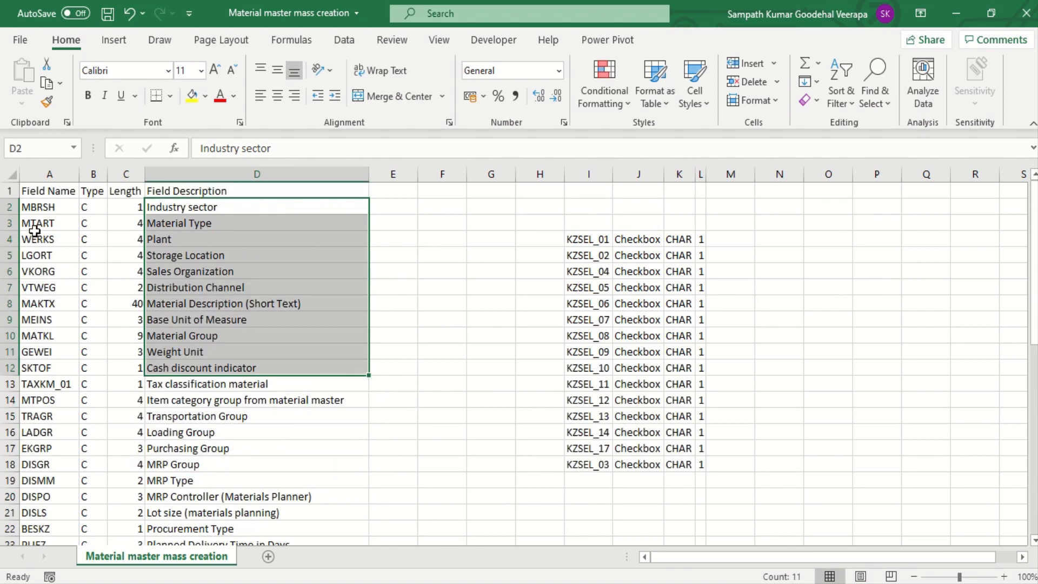
drag(39, 208, 235, 353)
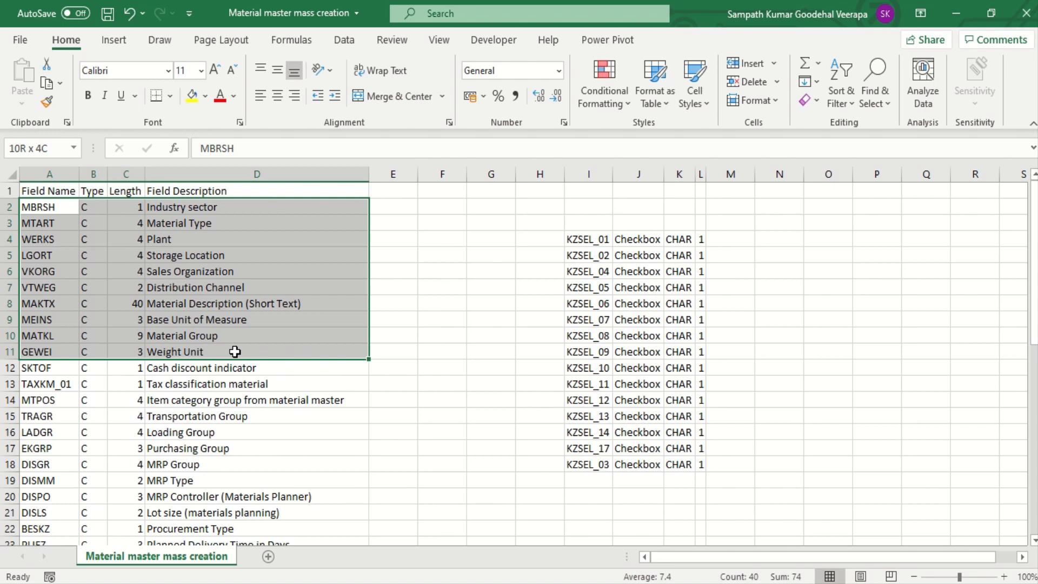
drag(235, 352, 235, 351)
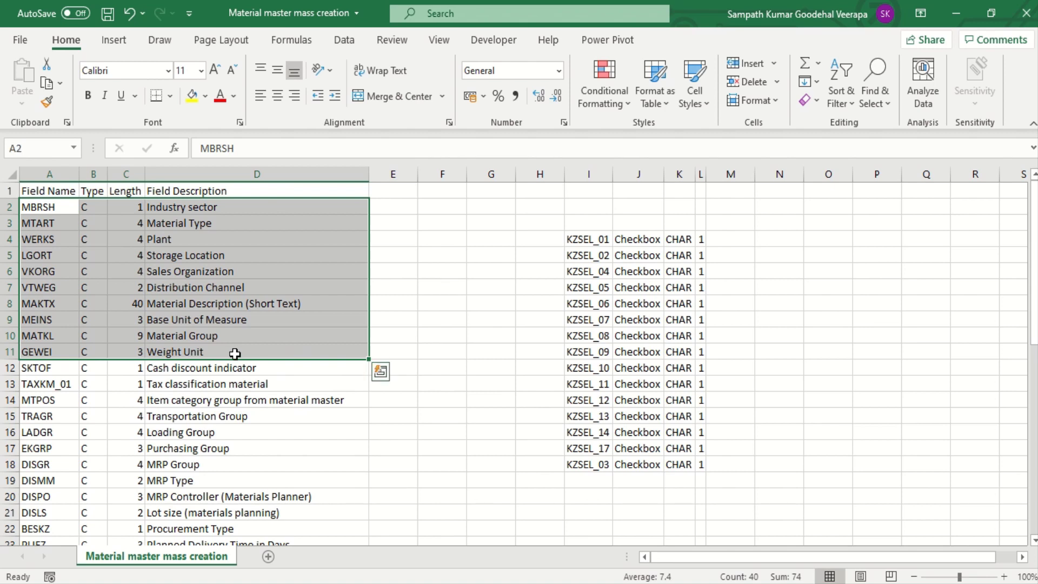
scroll(226, 394, down, 3)
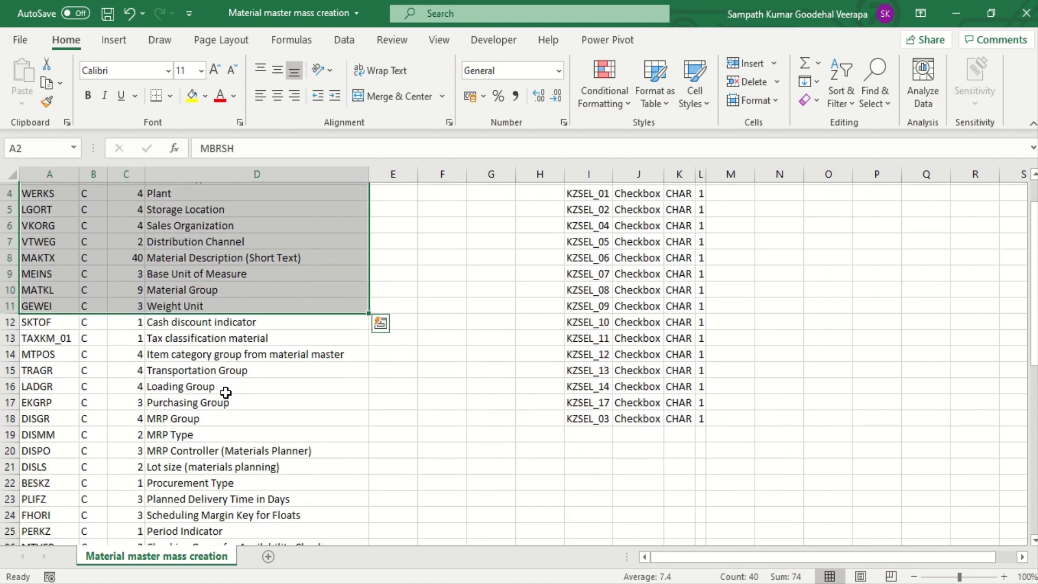
scroll(226, 393, up, 3)
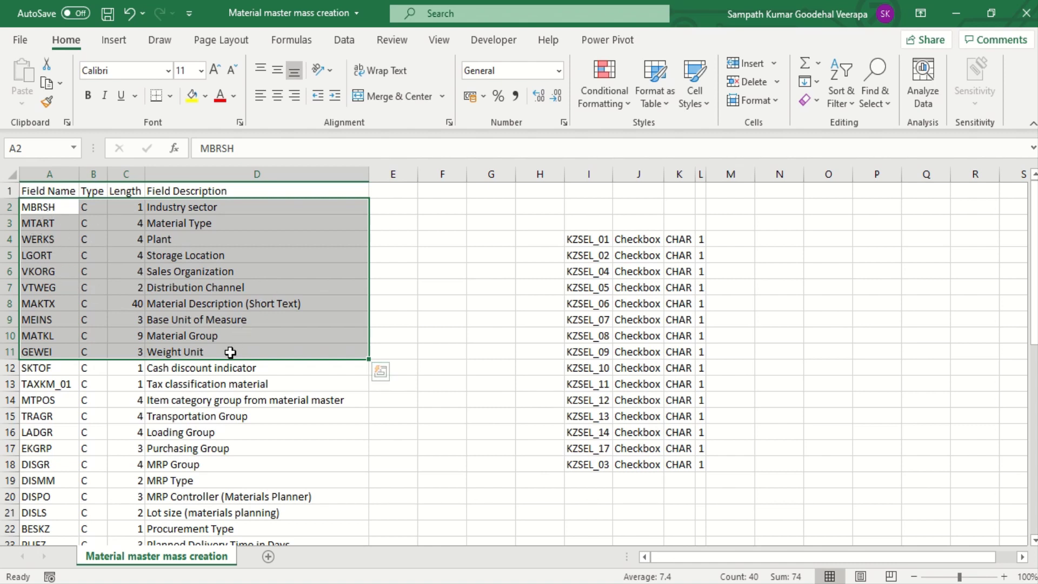
key(ctrl+c)
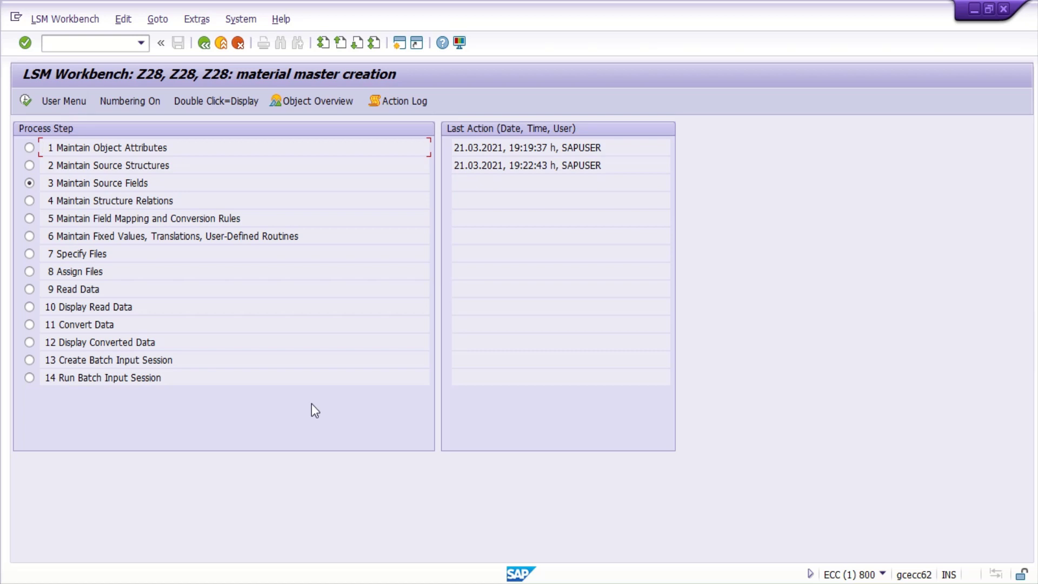
Step: Switch to SAP LSM Workbench and enter the prepared Excel field list as source fields of structure ZMM0128, saving the table
click(26, 98)
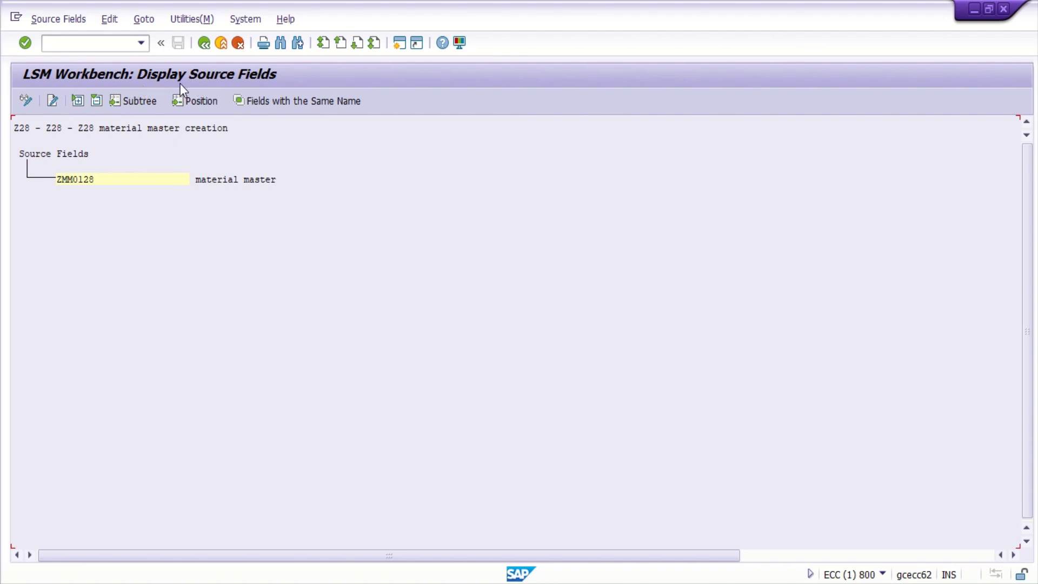
click(25, 102)
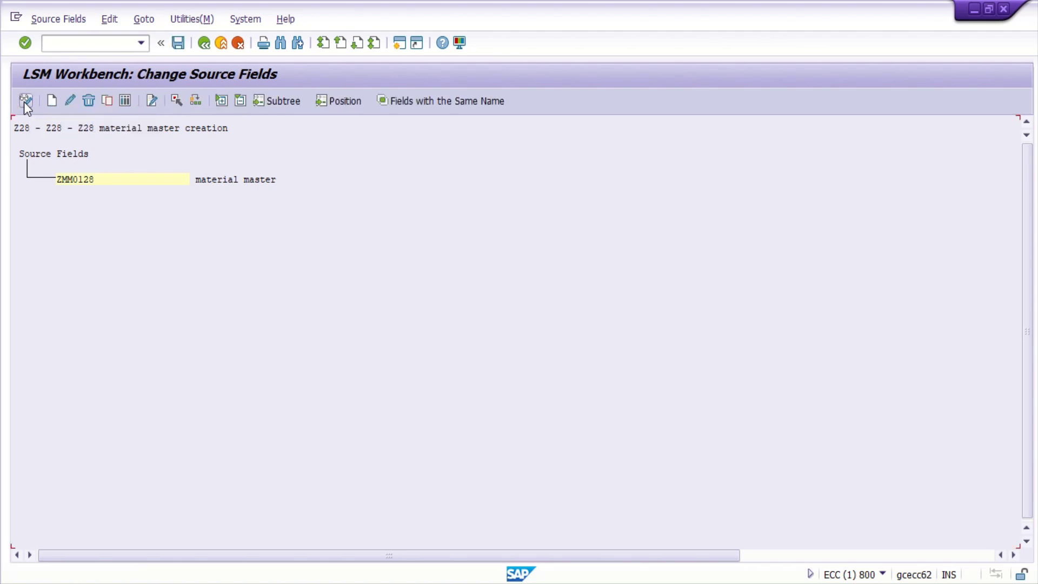
click(73, 181)
click(124, 105)
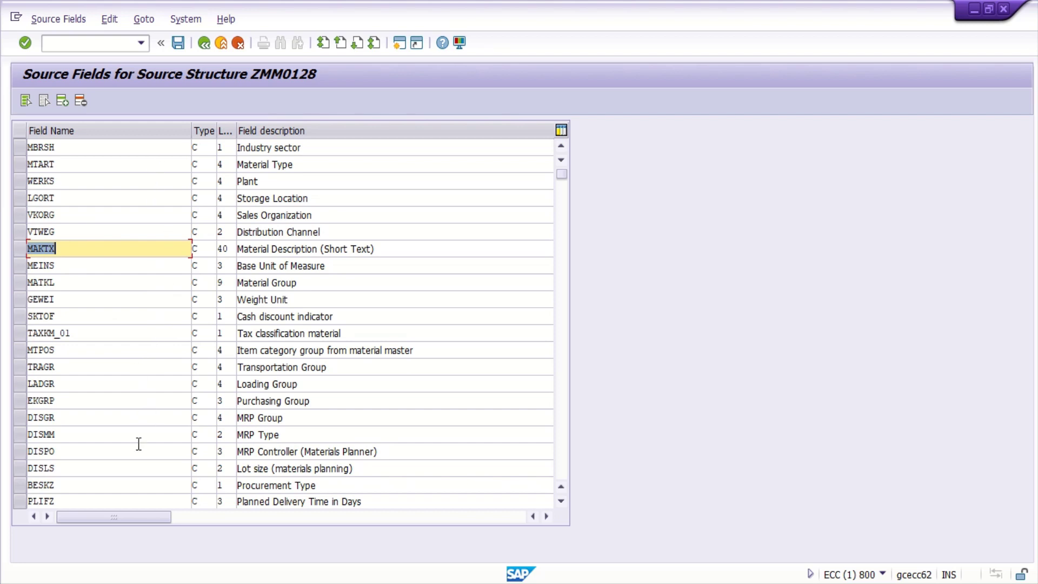
click(180, 43)
click(204, 41)
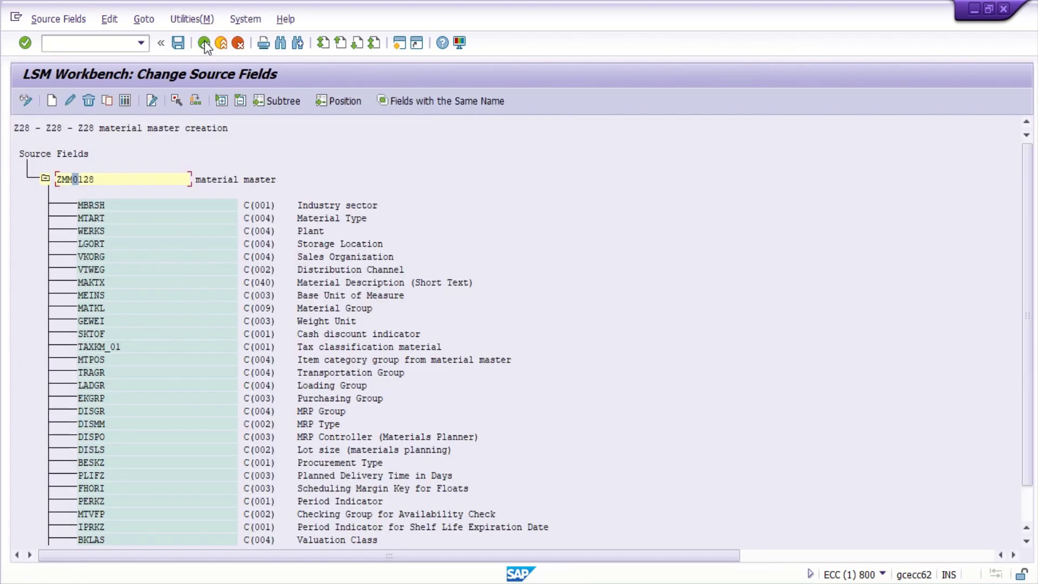
Step: Review the source fields under ZMM0128, save them and return to the process step list
scroll(368, 331, down, 4)
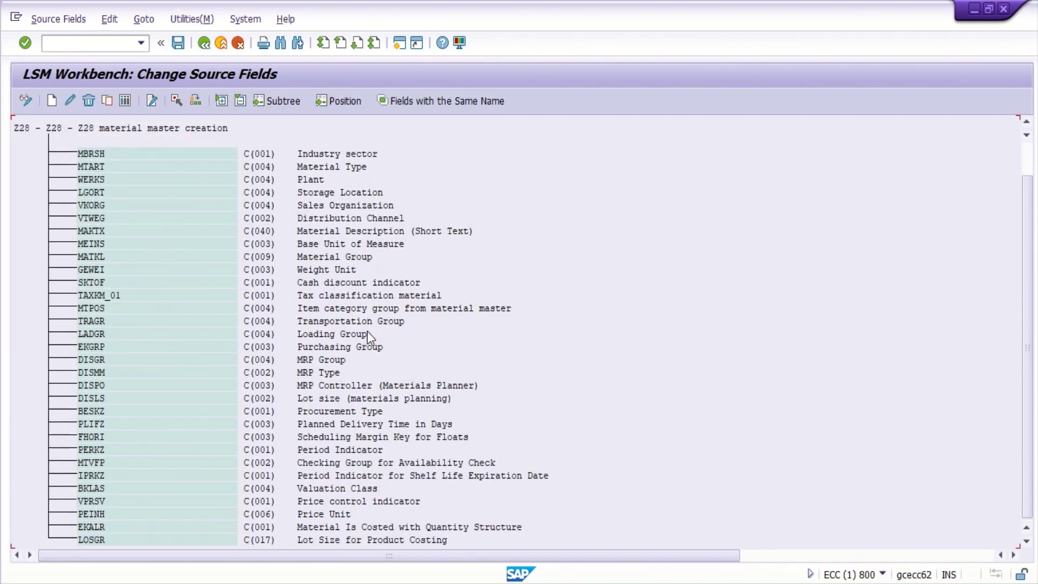
scroll(368, 331, up, 4)
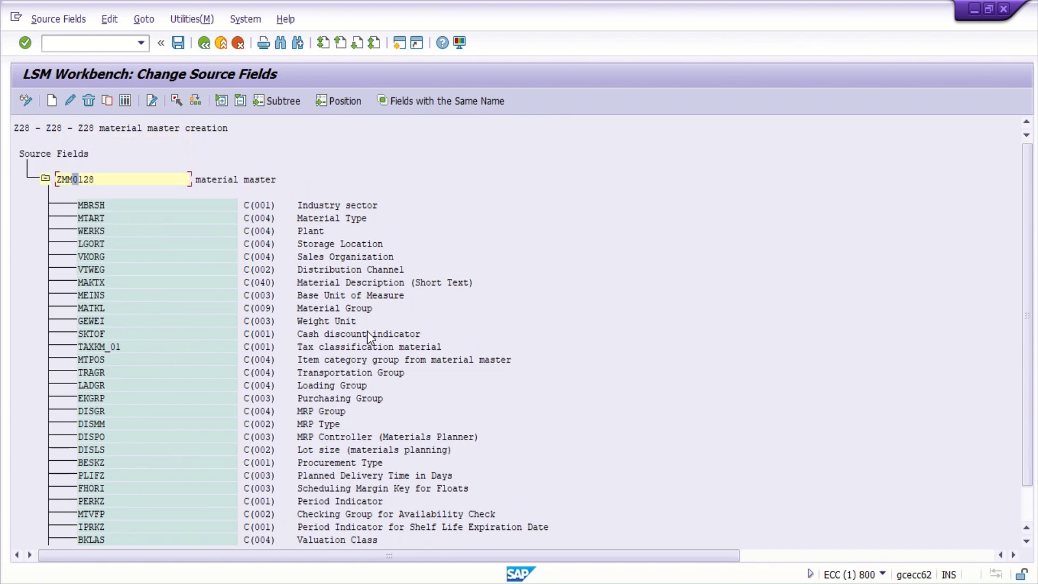
click(179, 43)
click(205, 43)
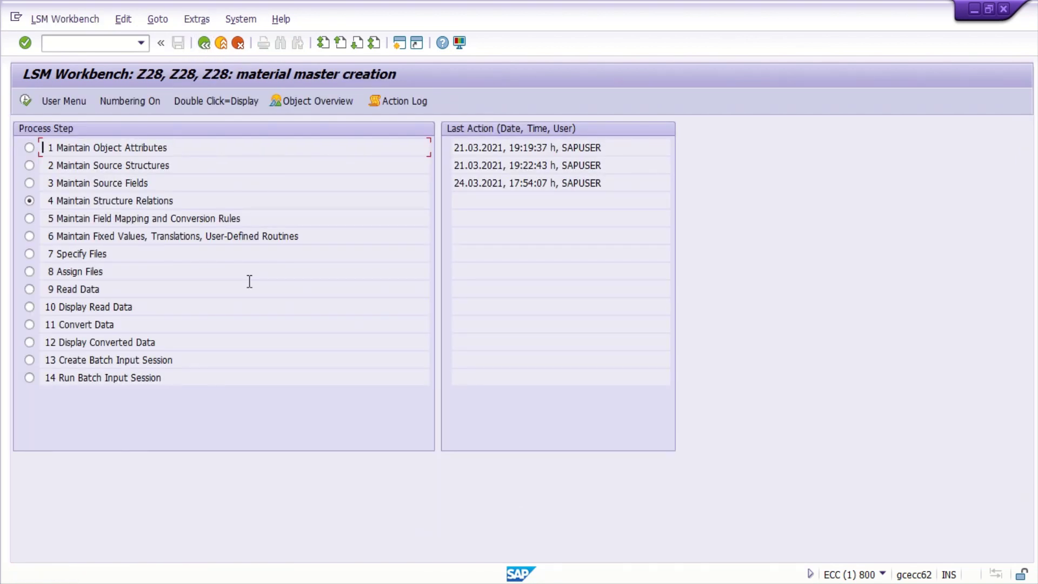
Step: Open Maintain Structure Relations in change mode, save the link between Z28MM01 and ZMM0128, and return to the process steps
click(25, 100)
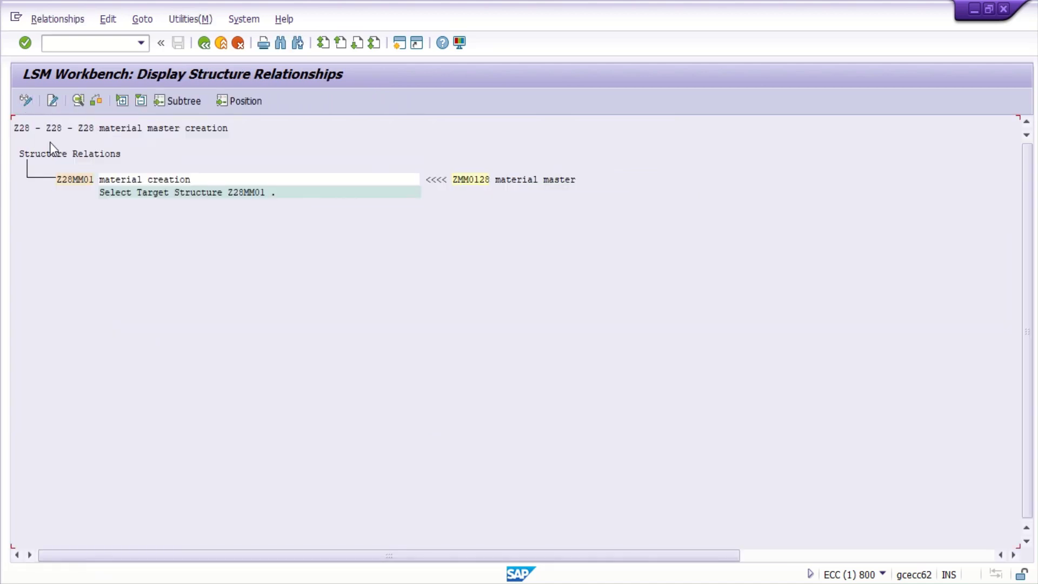
click(26, 100)
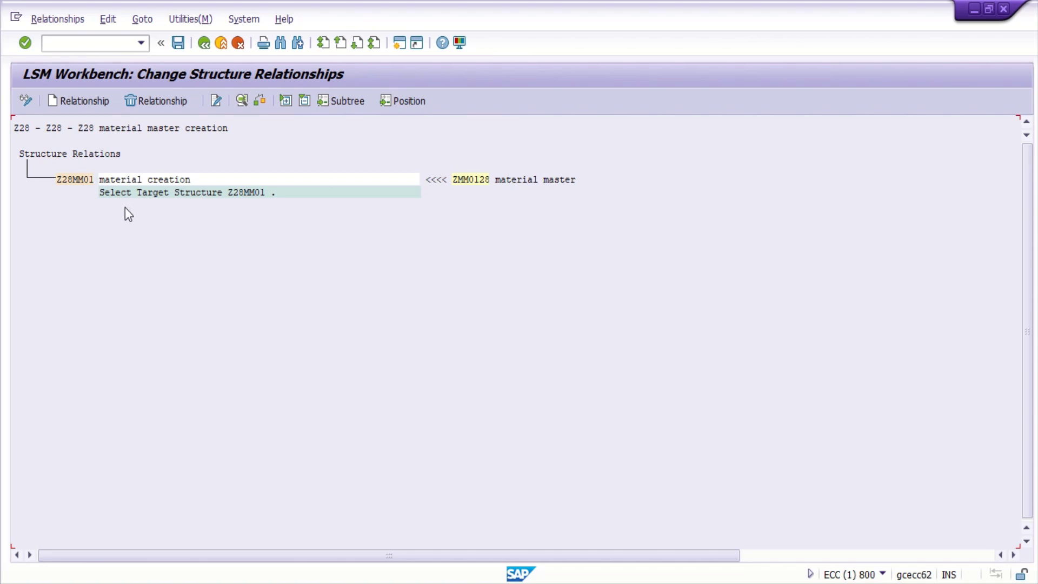
click(179, 43)
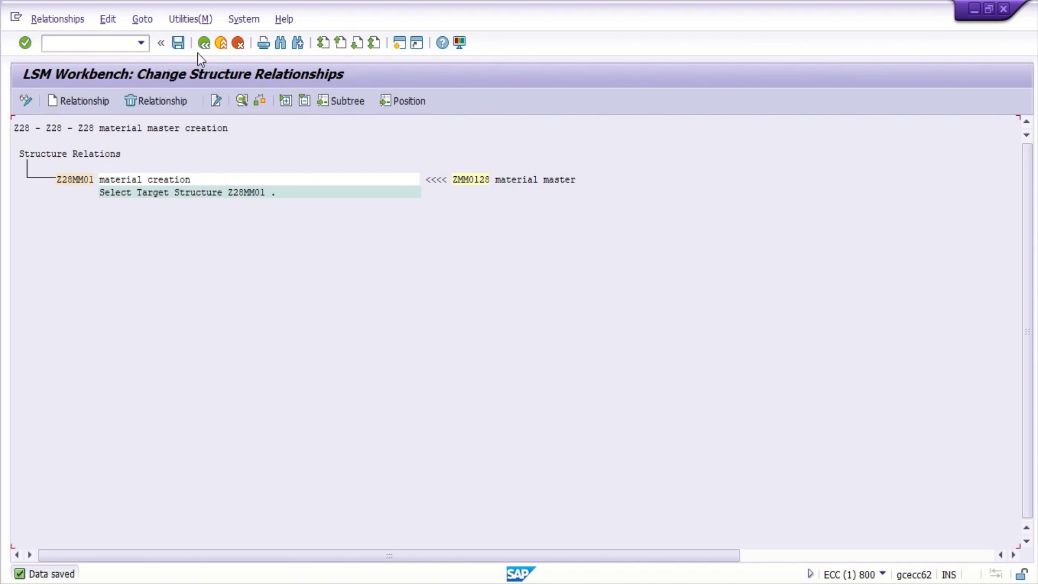
click(203, 44)
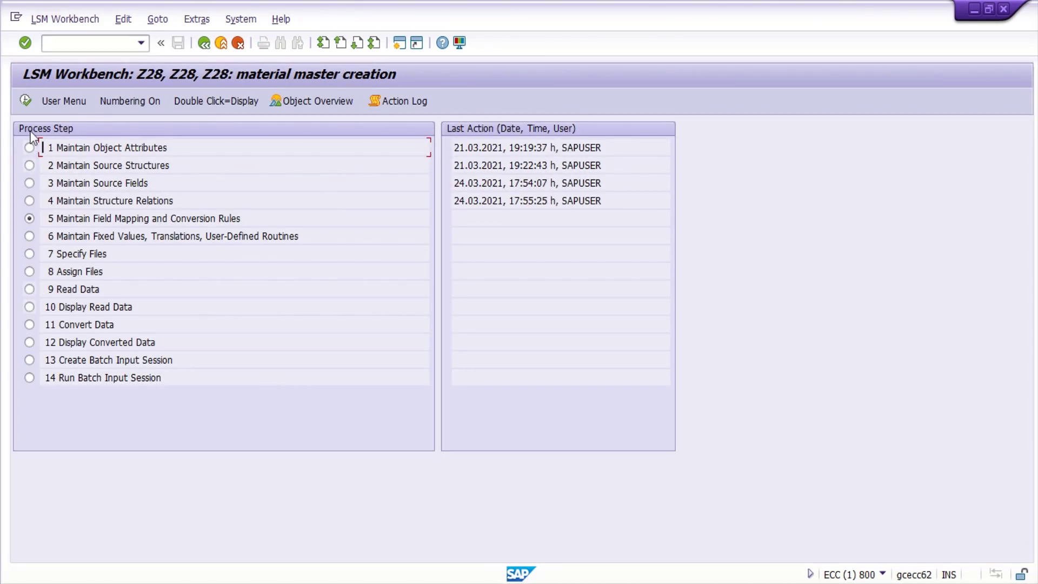
Step: Open Maintain Field Mapping and Conversion Rules for Z28MM01 in change mode
click(21, 99)
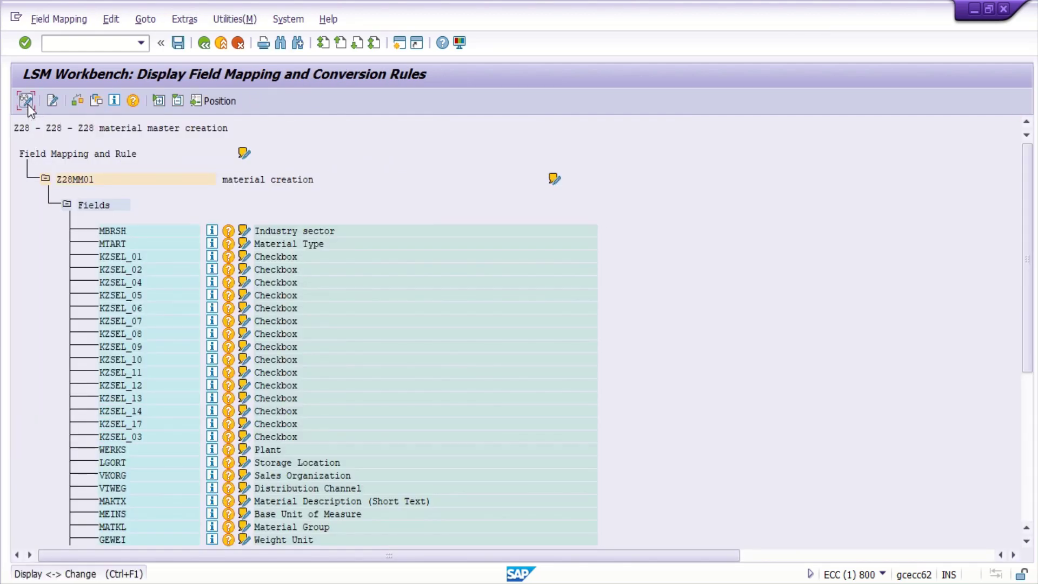
click(27, 105)
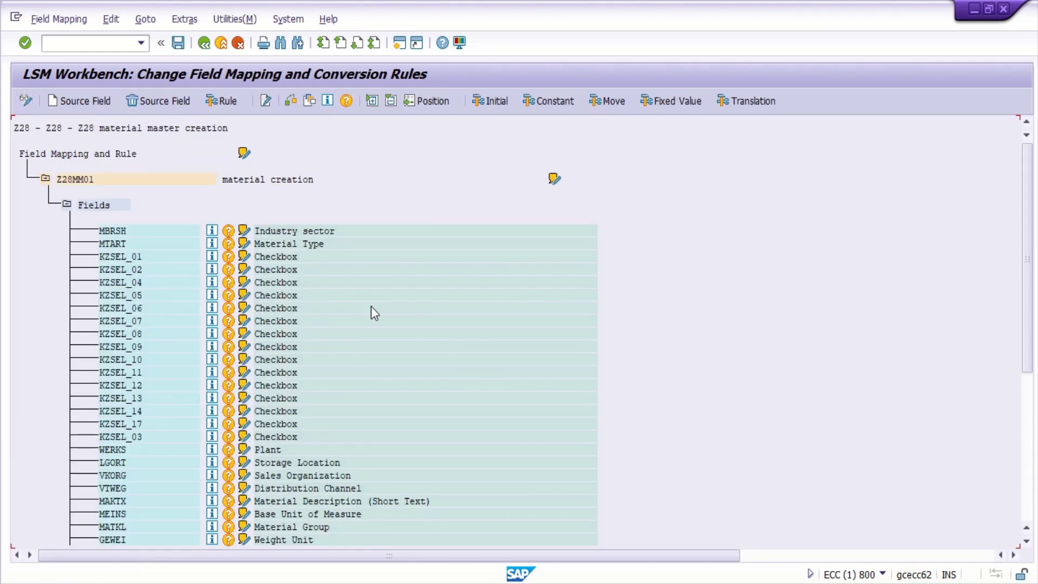
Step: Start auto field mapping for all initial Z28MM01 target fields, matching same-named fields and applying only Transfer (MOVE), with confirmation
scroll(375, 313, down, 5)
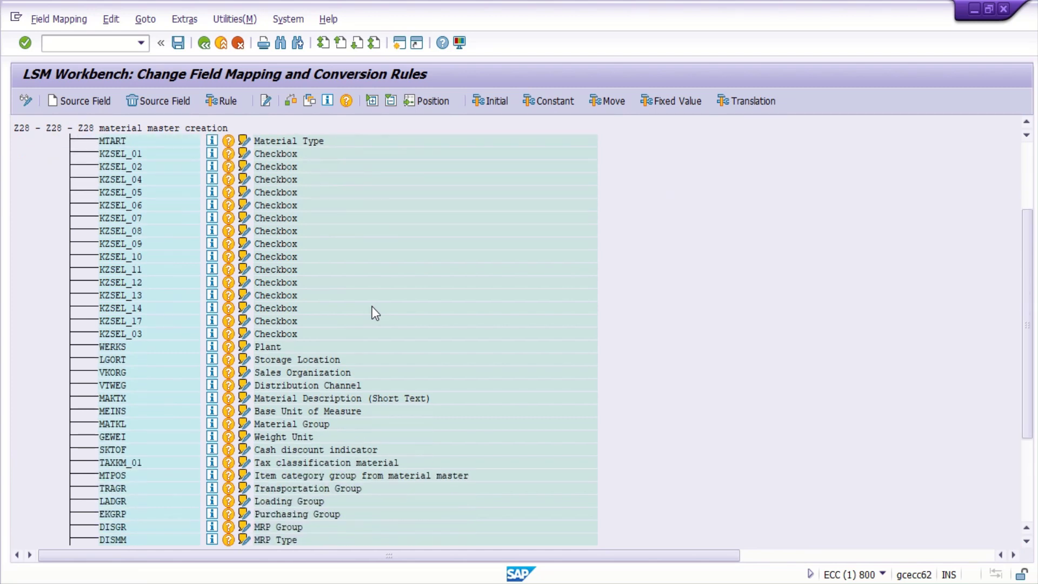
scroll(376, 313, down, 5)
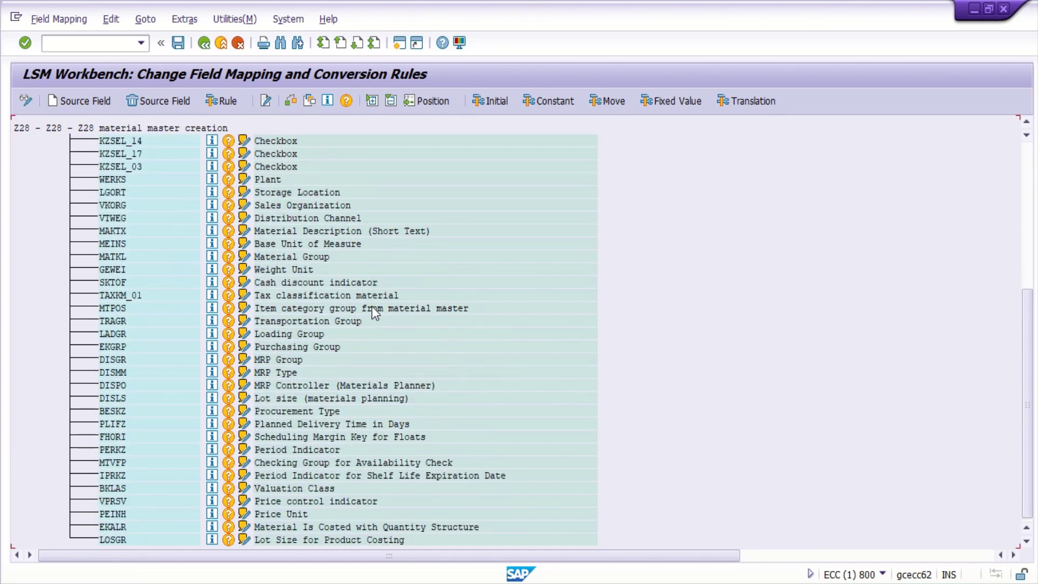
scroll(375, 313, up, 5)
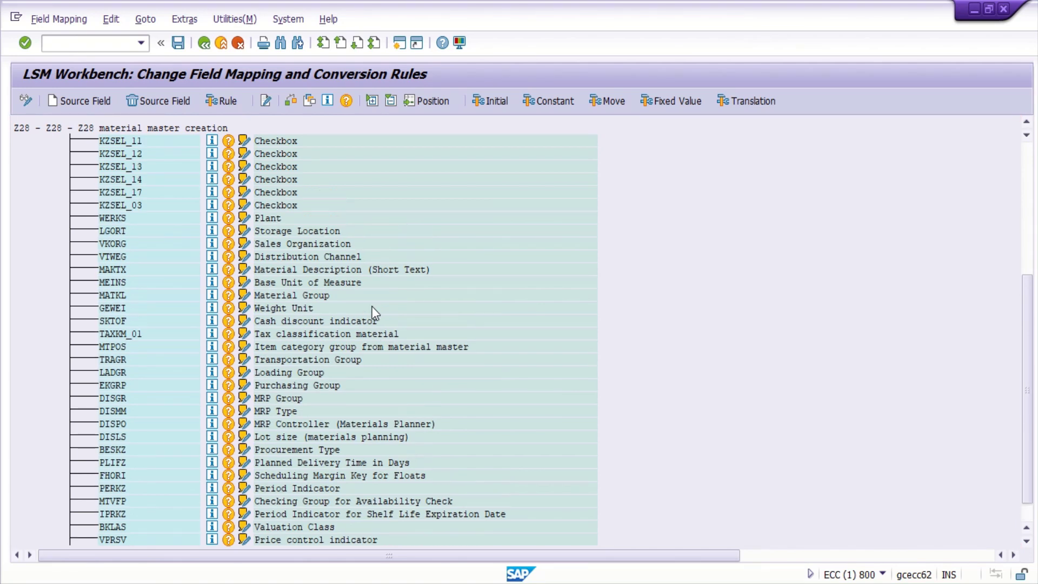
scroll(376, 313, up, 5)
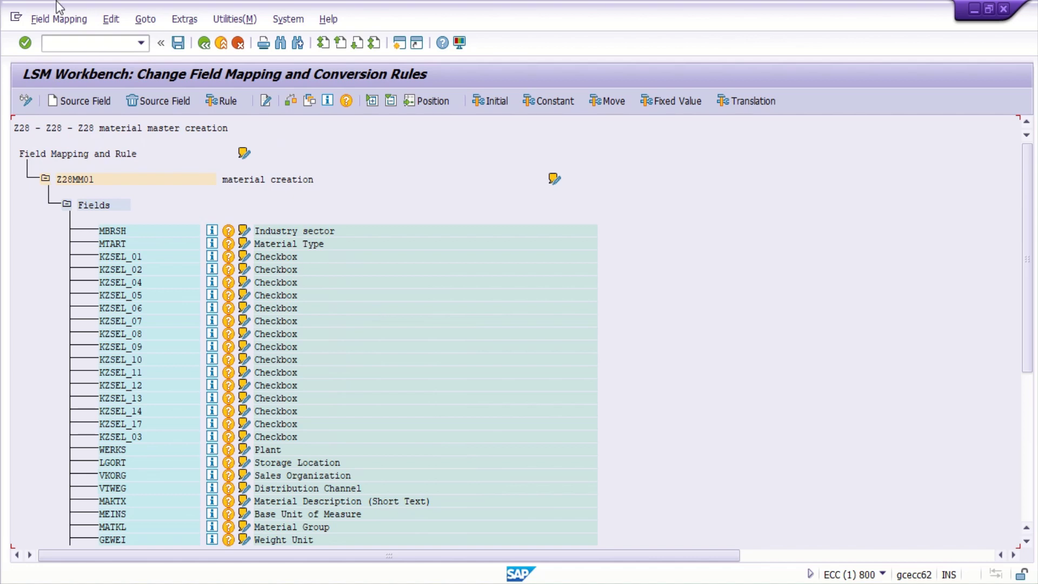
click(184, 20)
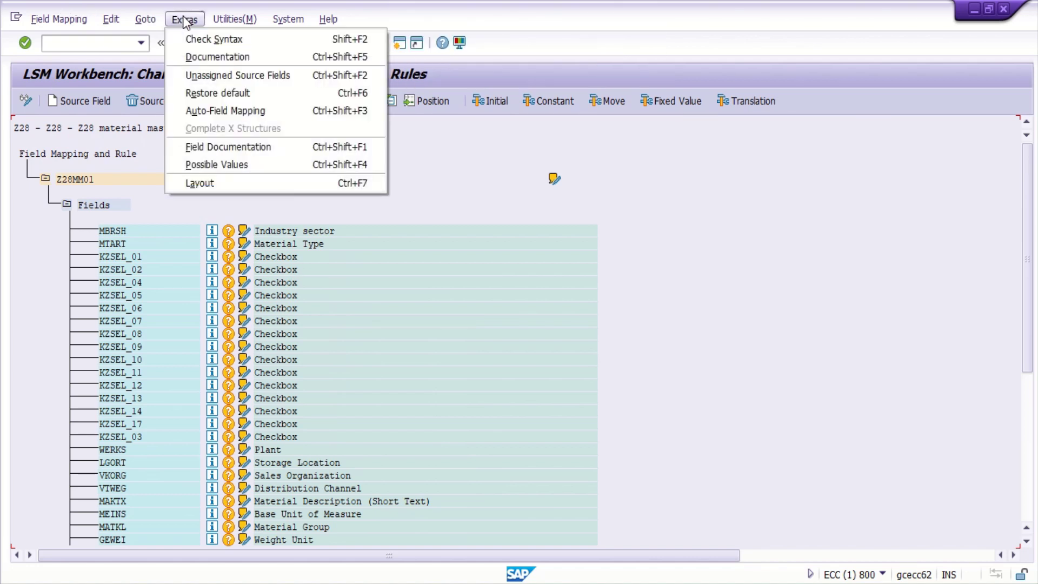
click(265, 111)
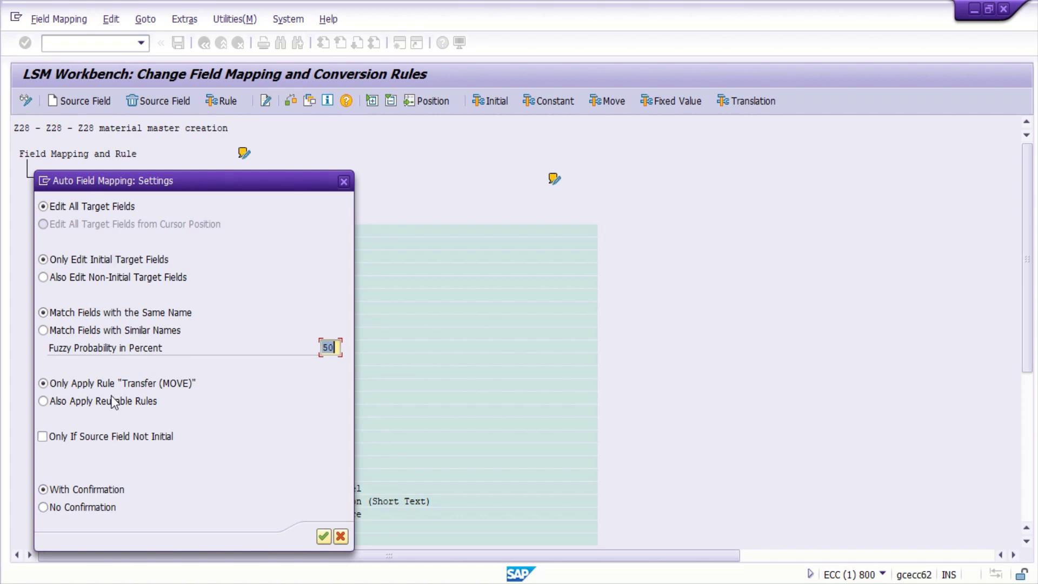
click(323, 537)
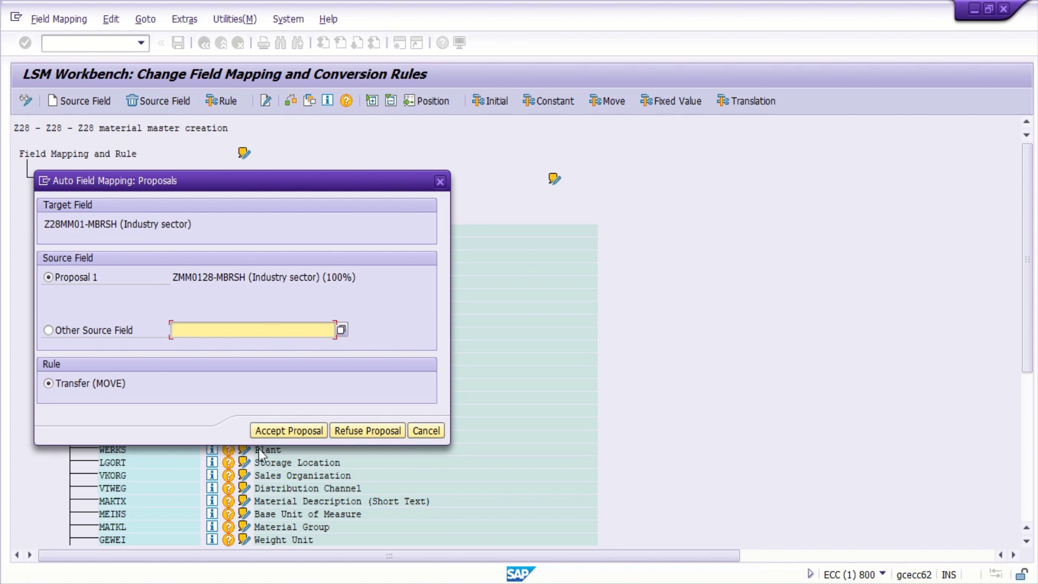
Step: Accept every proposed ZMM0128 source field with Transfer (MOVE), from MBRSH through LOSGR, and close the completion notice
click(280, 430)
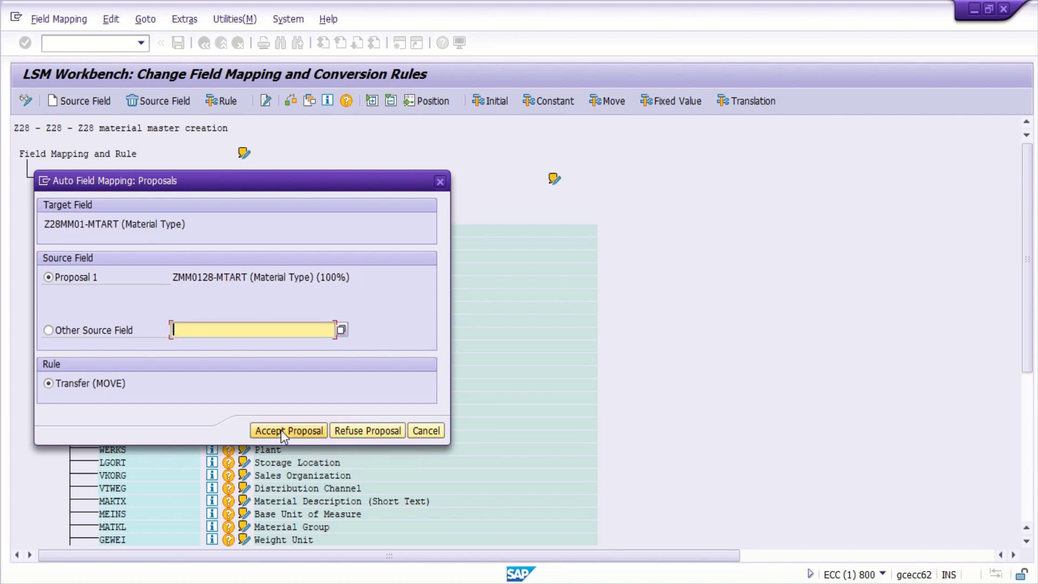
click(280, 430)
click(281, 430)
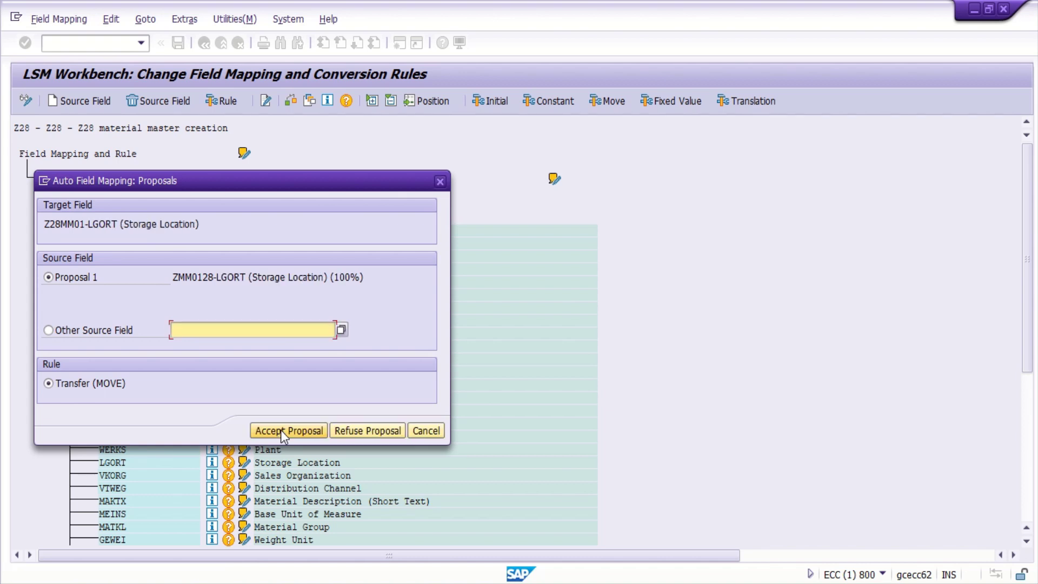
click(281, 430)
click(280, 430)
click(280, 430)
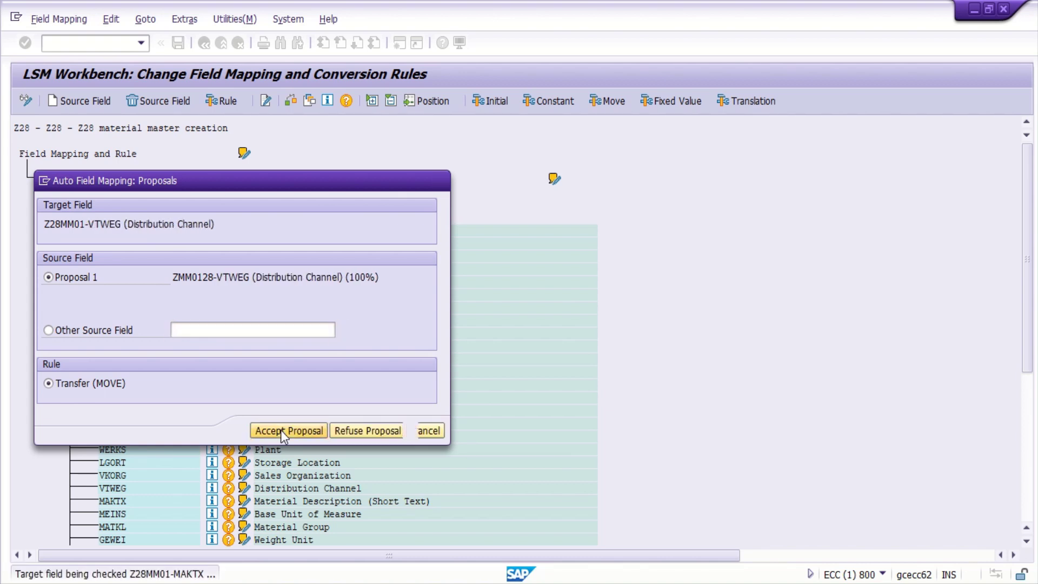
click(281, 430)
click(281, 430)
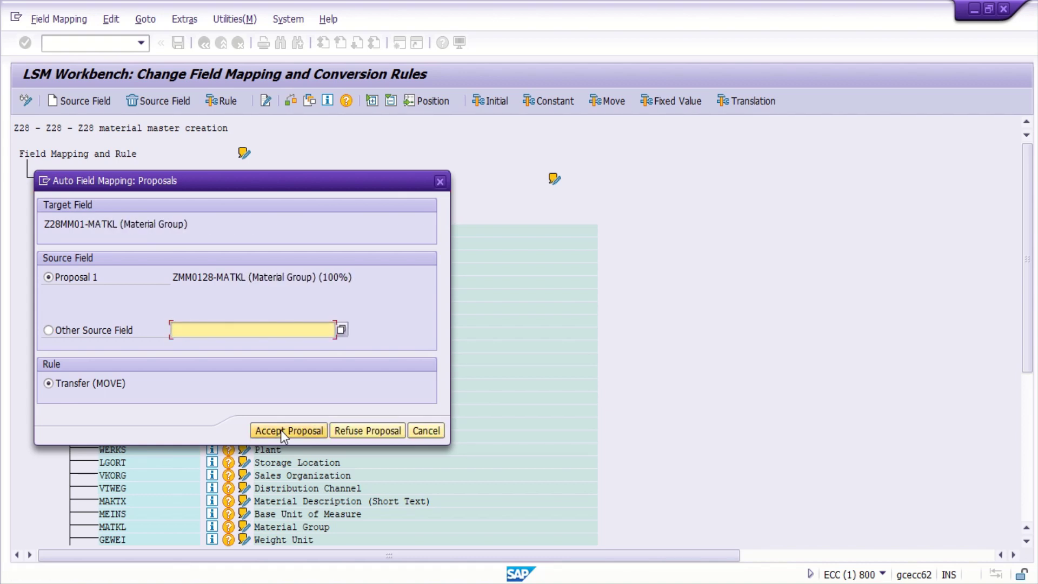
click(280, 430)
click(281, 430)
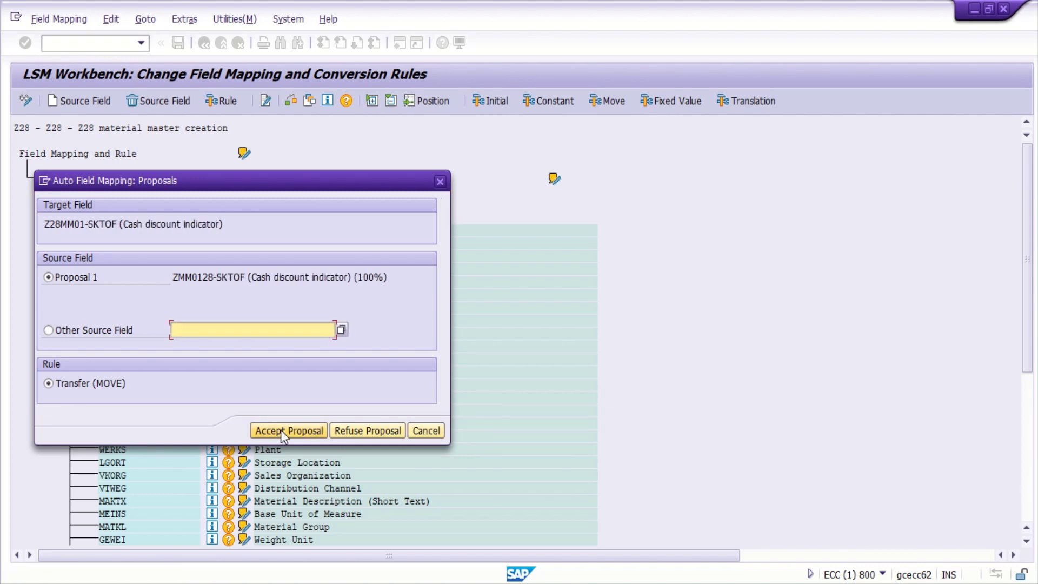
click(280, 430)
click(281, 430)
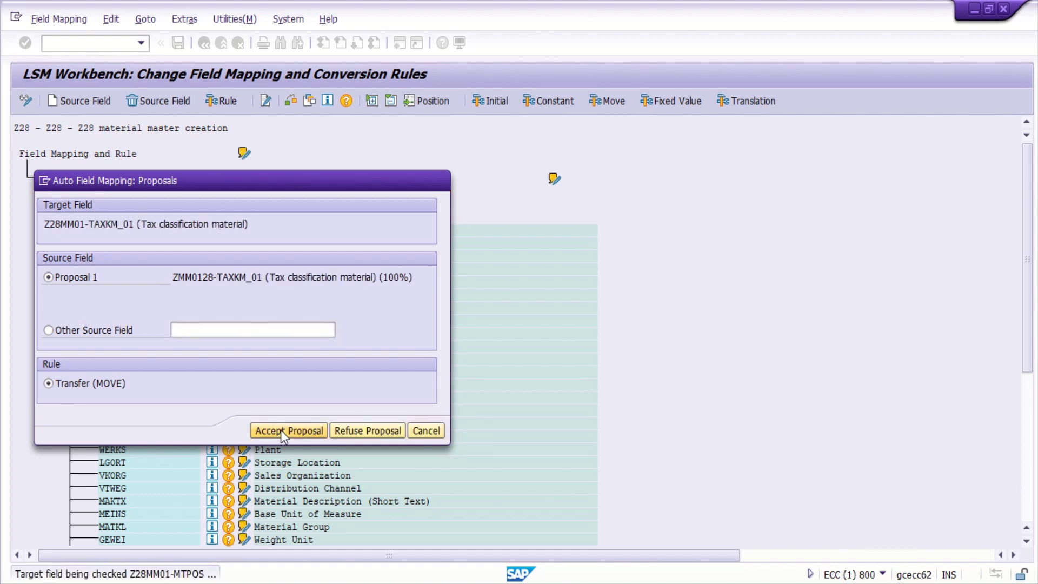
click(280, 430)
click(280, 430)
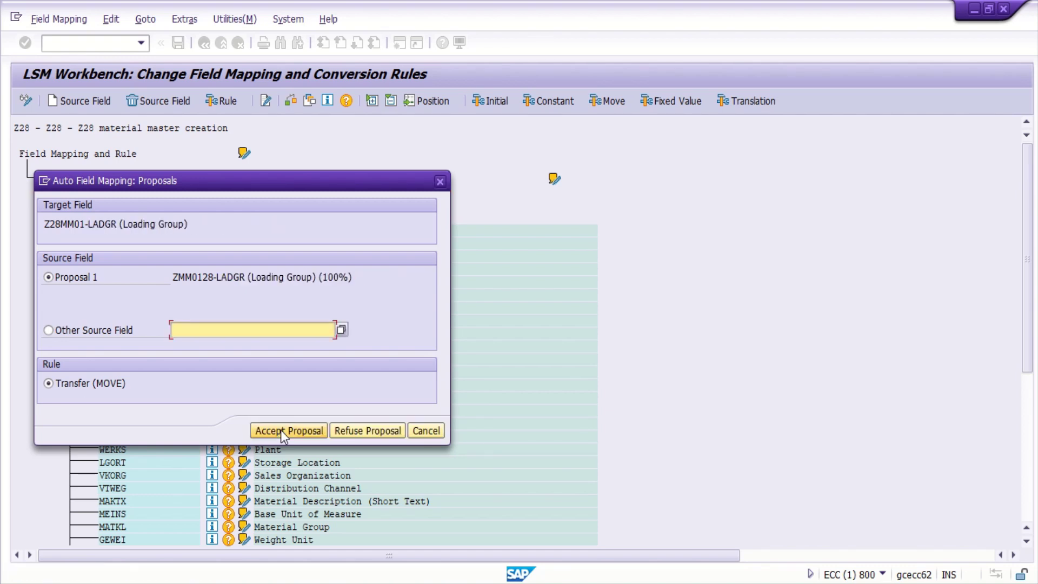
click(281, 430)
click(281, 430)
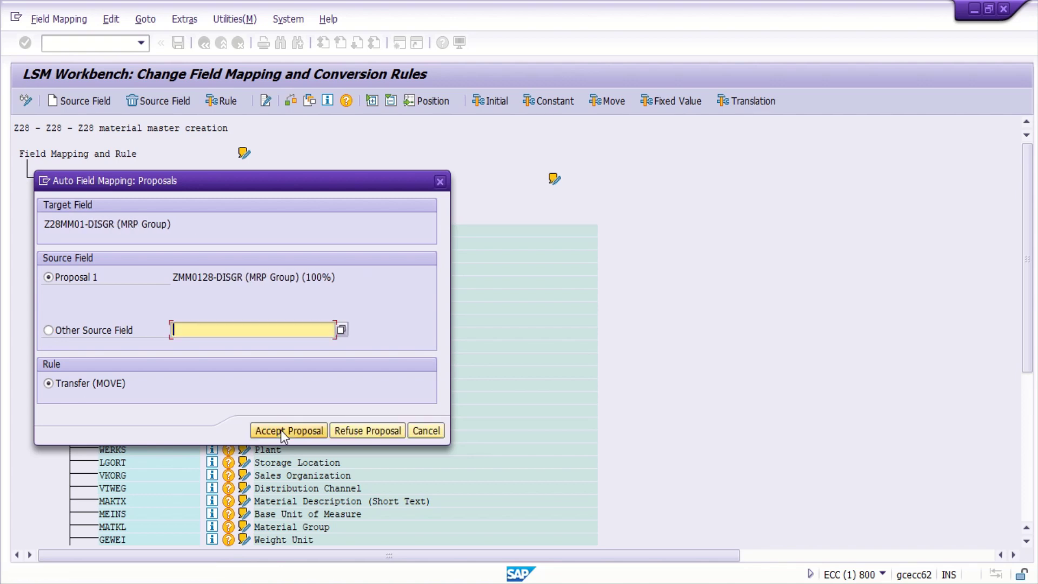
click(281, 430)
click(281, 430)
click(281, 430)
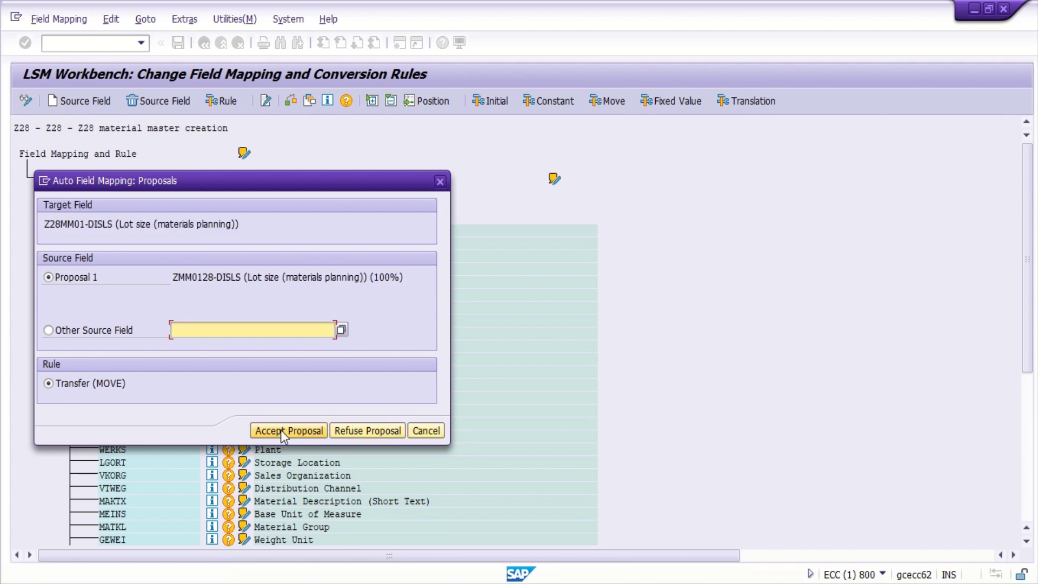
click(281, 430)
click(281, 430)
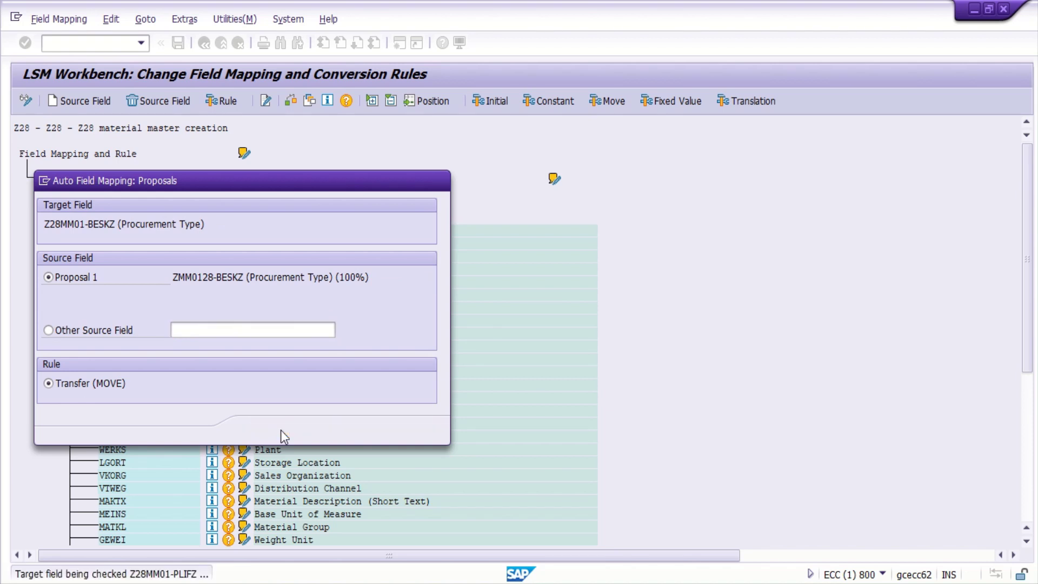
click(281, 430)
click(280, 430)
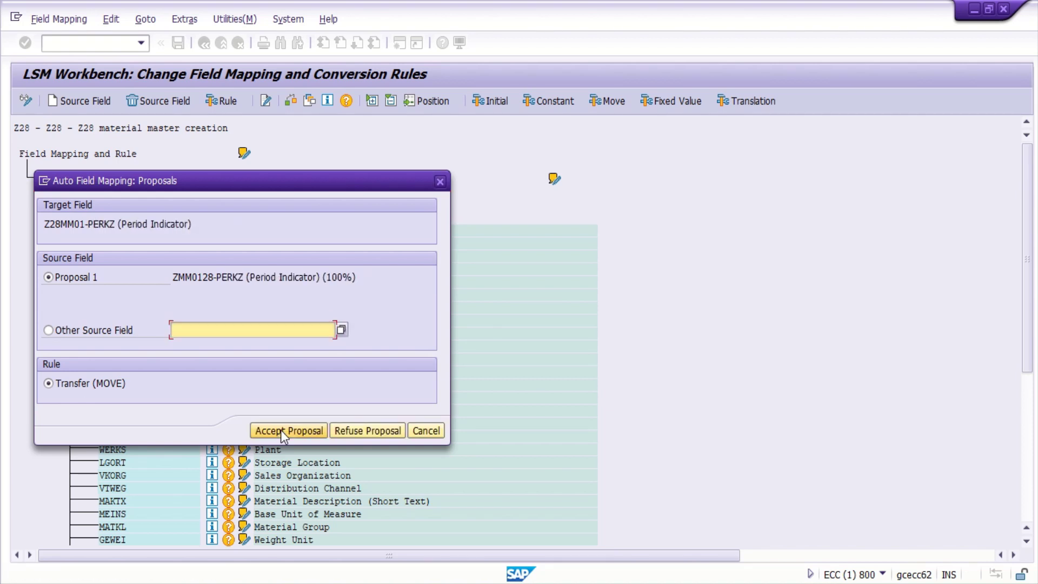
click(281, 430)
click(280, 430)
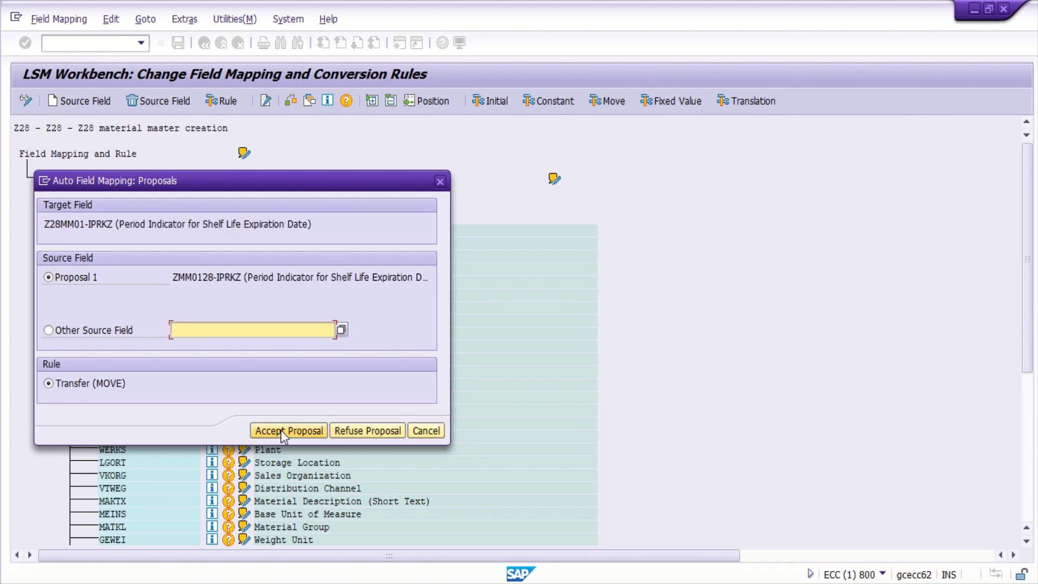
click(280, 430)
click(281, 430)
click(281, 430)
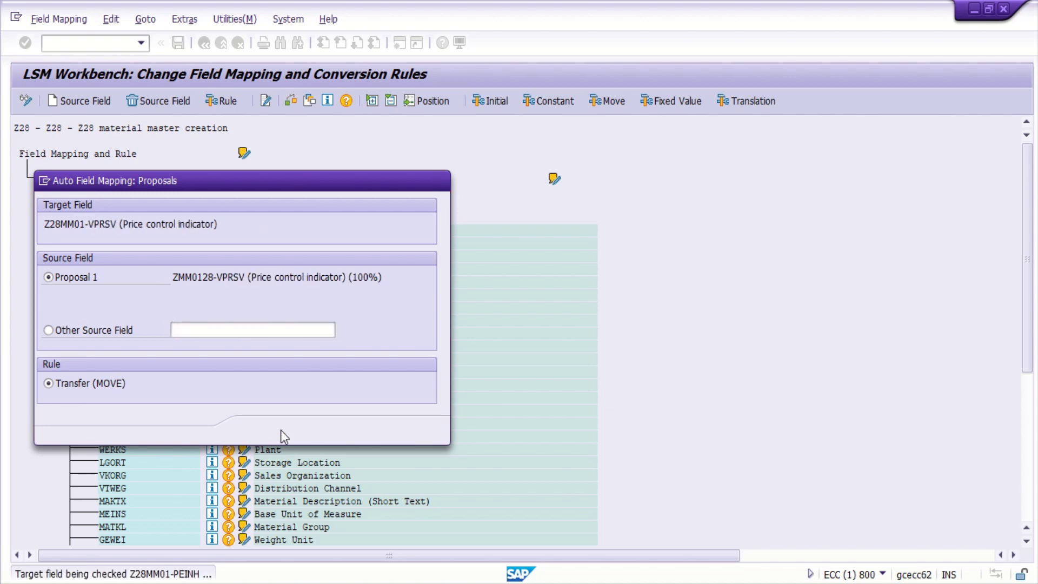
click(281, 430)
click(281, 430)
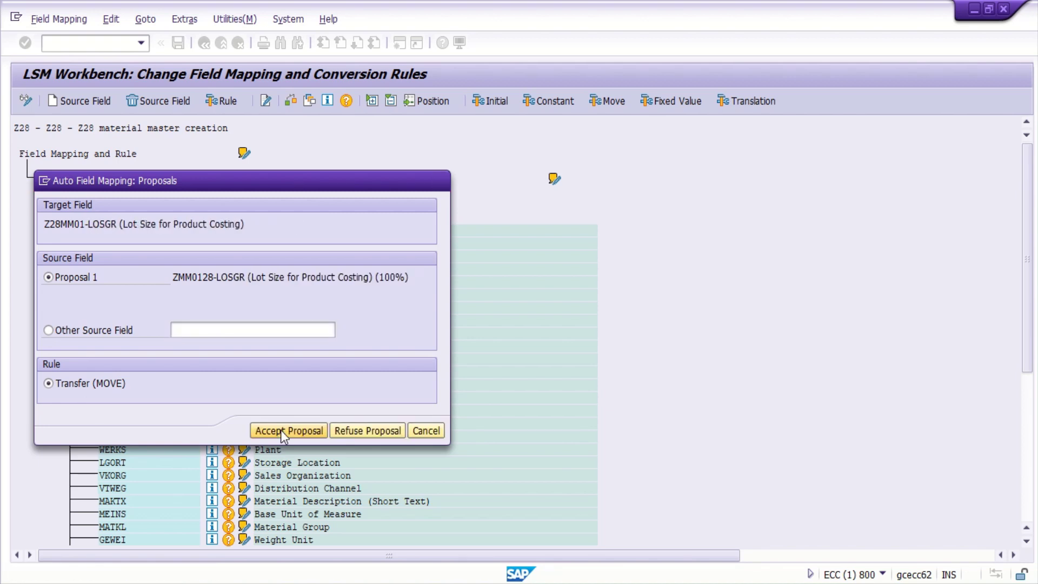
click(280, 430)
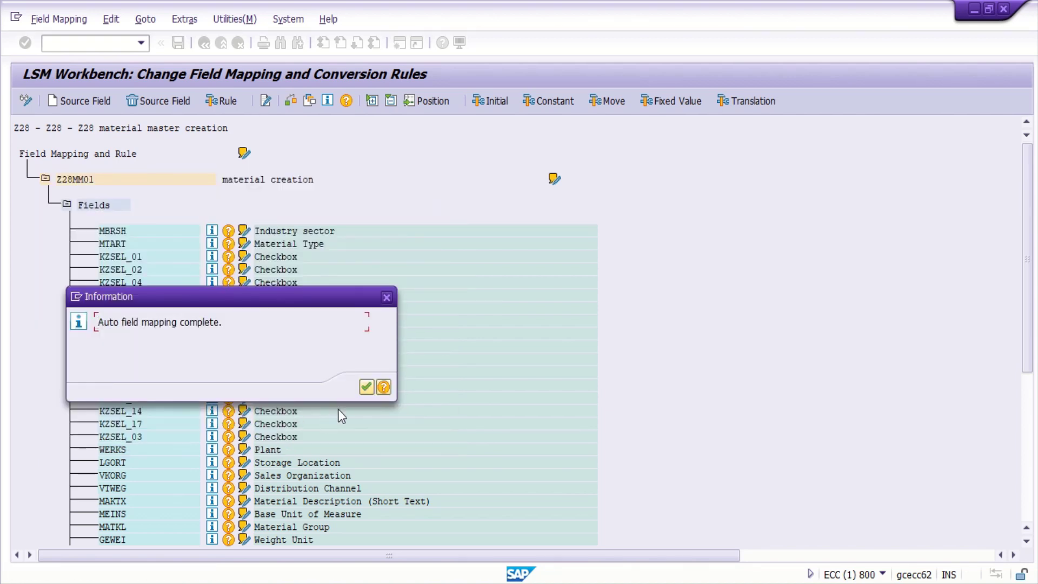
click(365, 387)
Step: Review the source field, rule and code assigned to each Z28MM01 target field, including the KZSEL checkbox fields and any cautions
scroll(337, 399, down, 3)
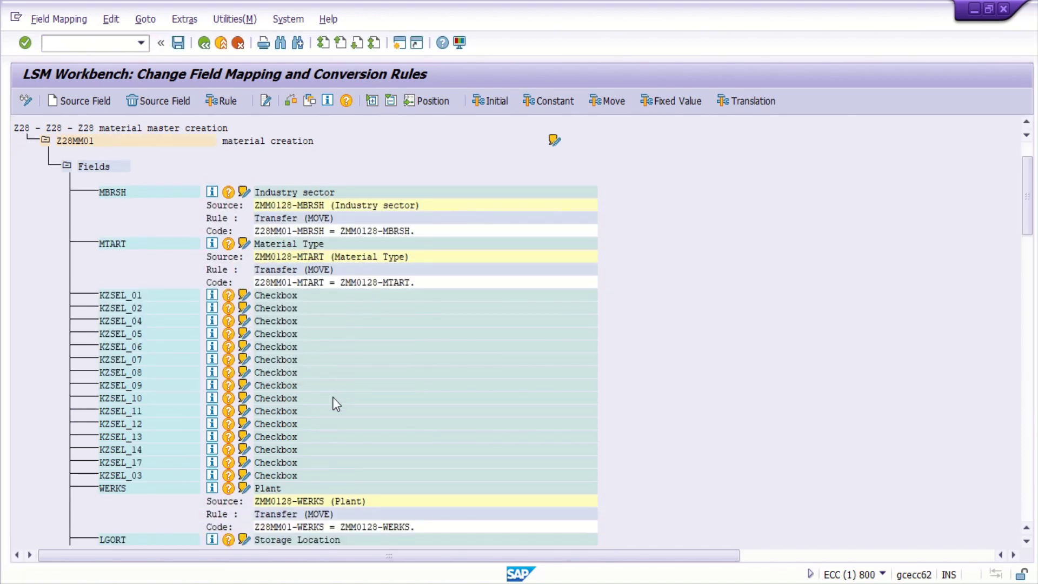
scroll(332, 398, down, 4)
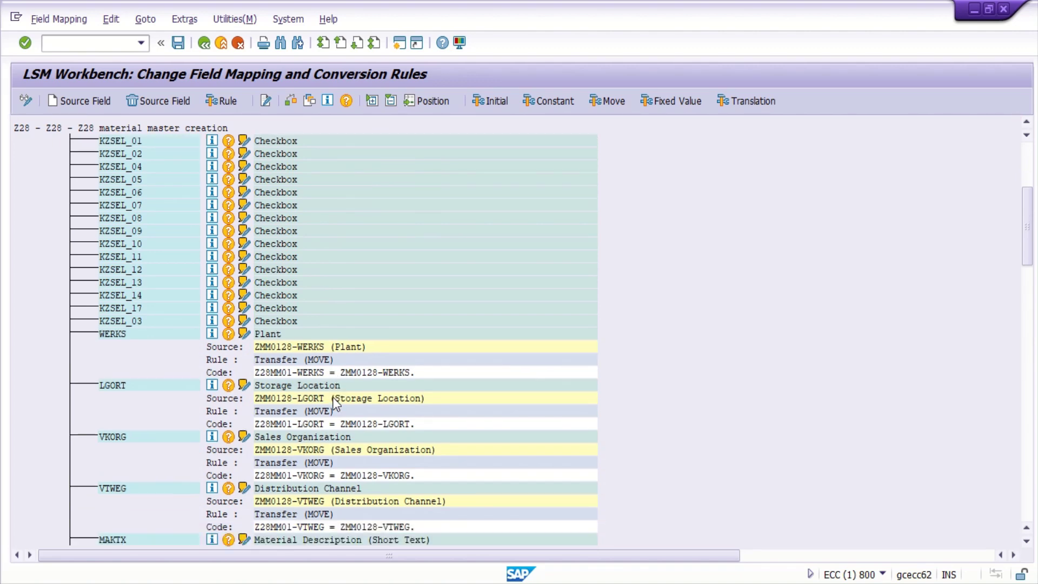
scroll(333, 397, down, 5)
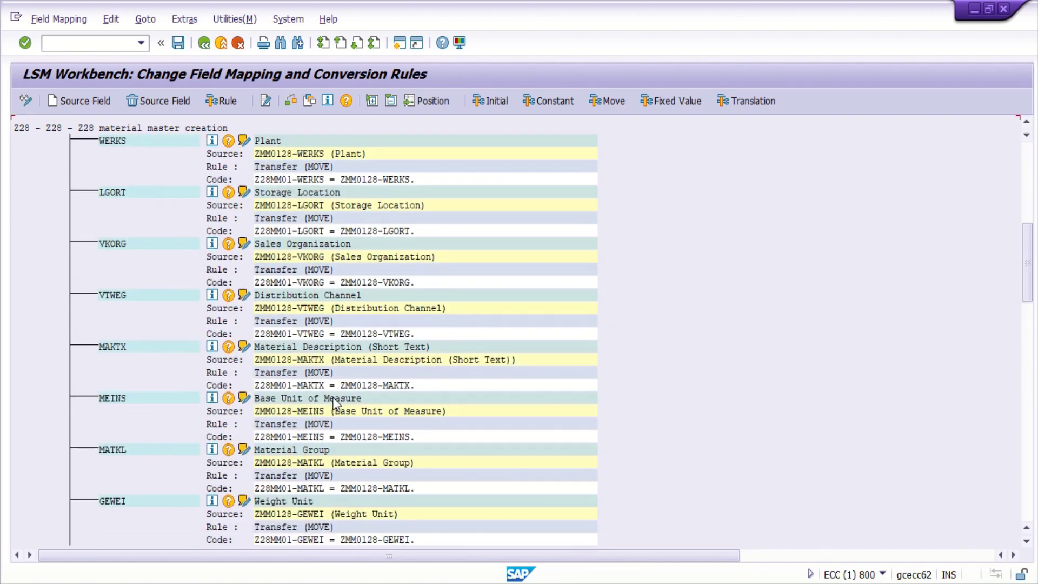
scroll(332, 397, down, 5)
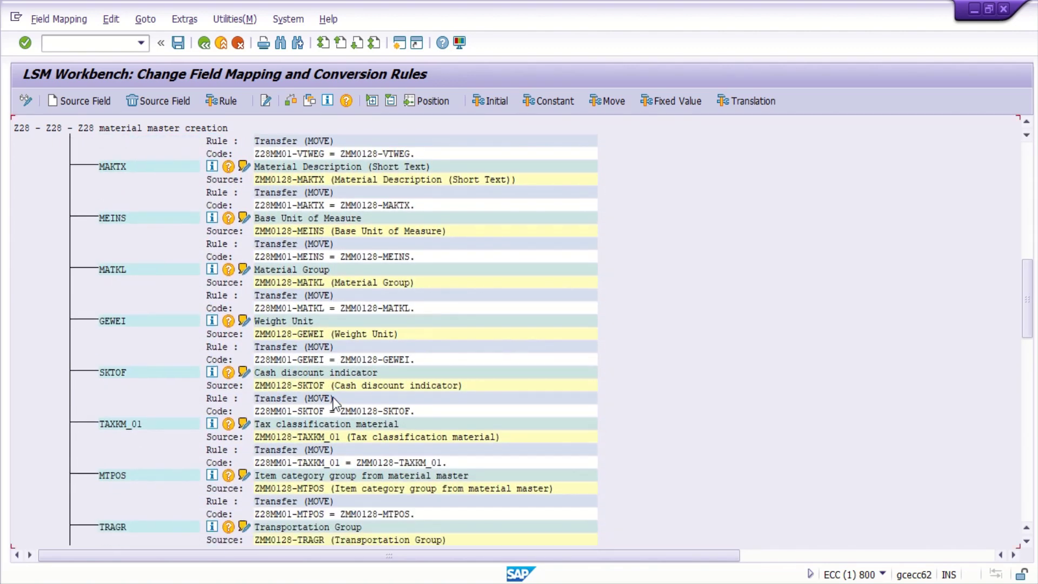
scroll(333, 398, down, 5)
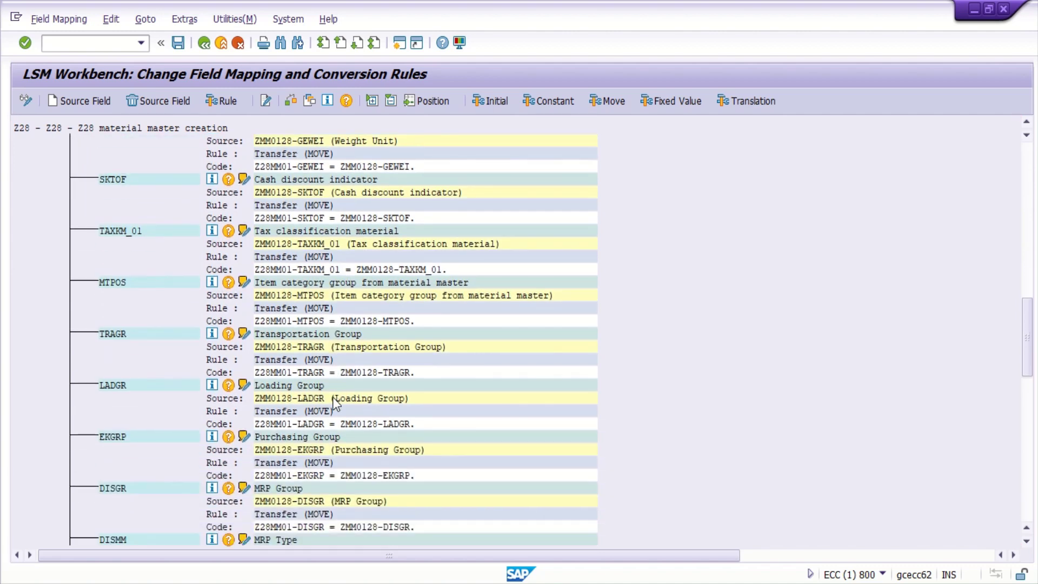
scroll(333, 402, down, 5)
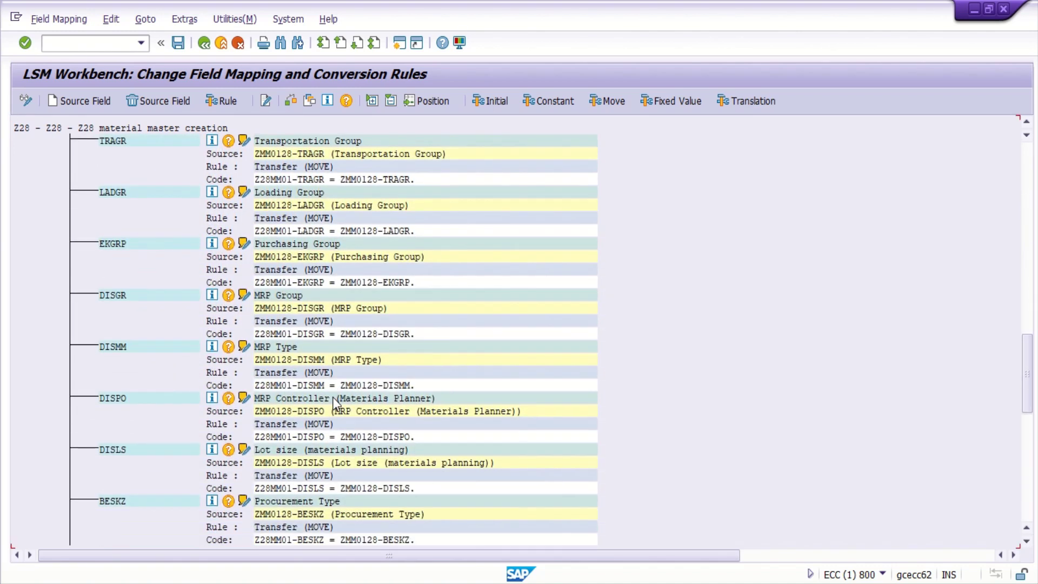
scroll(334, 403, down, 7)
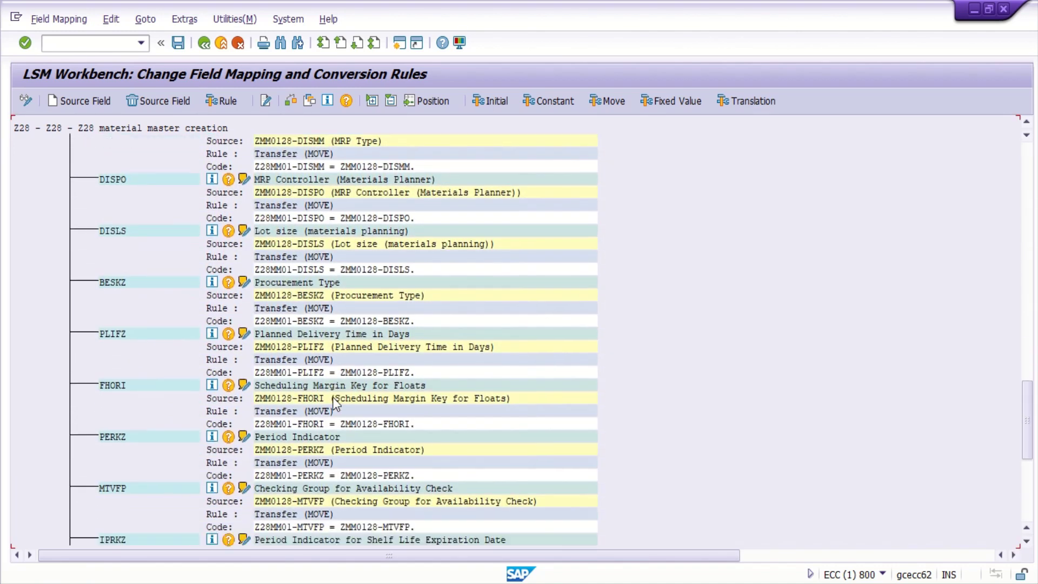
scroll(333, 397, down, 5)
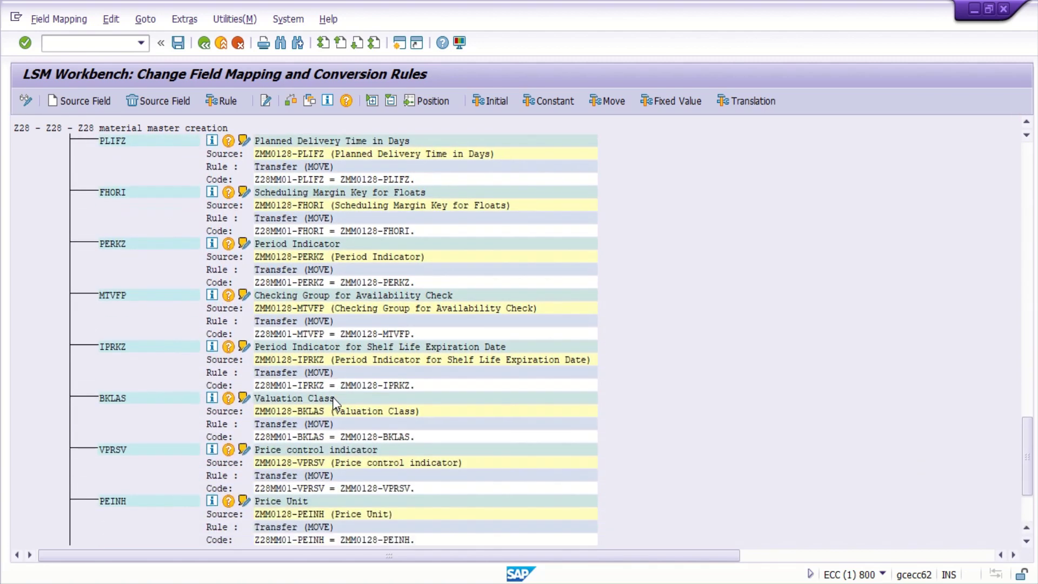
scroll(336, 403, down, 1)
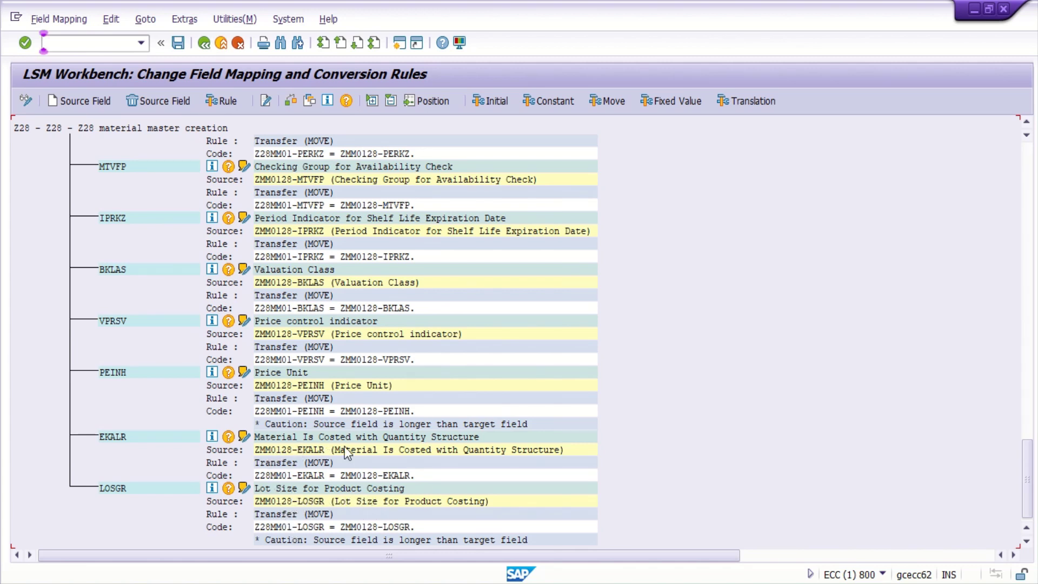
scroll(308, 403, up, 1)
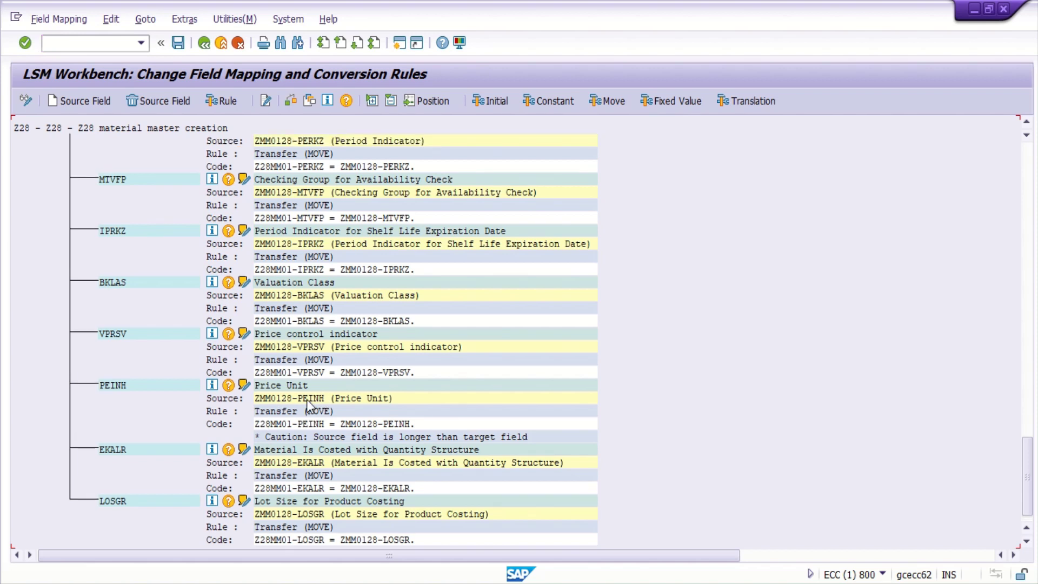
scroll(307, 403, up, 2)
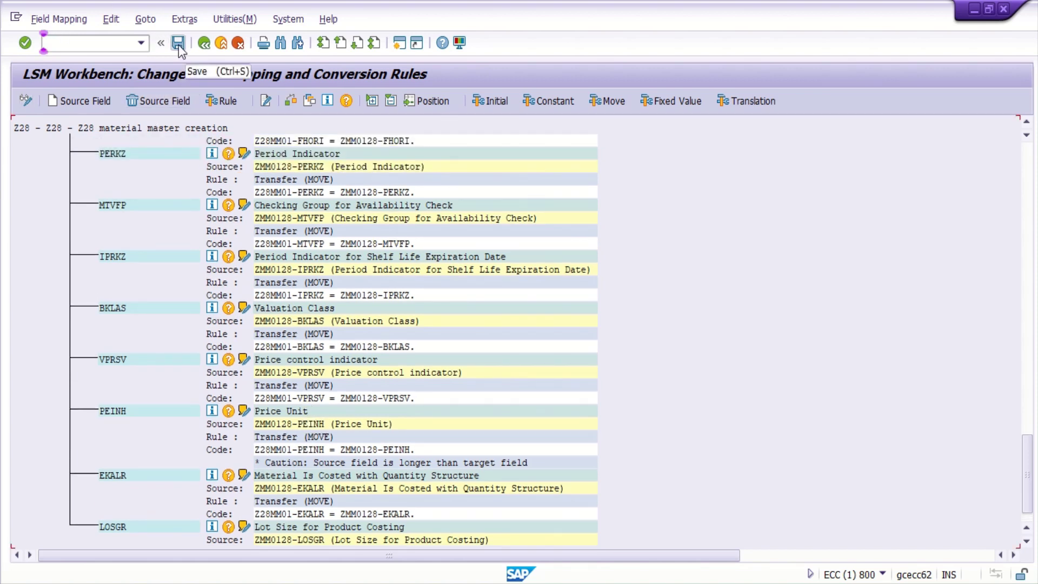
scroll(339, 304, up, 4)
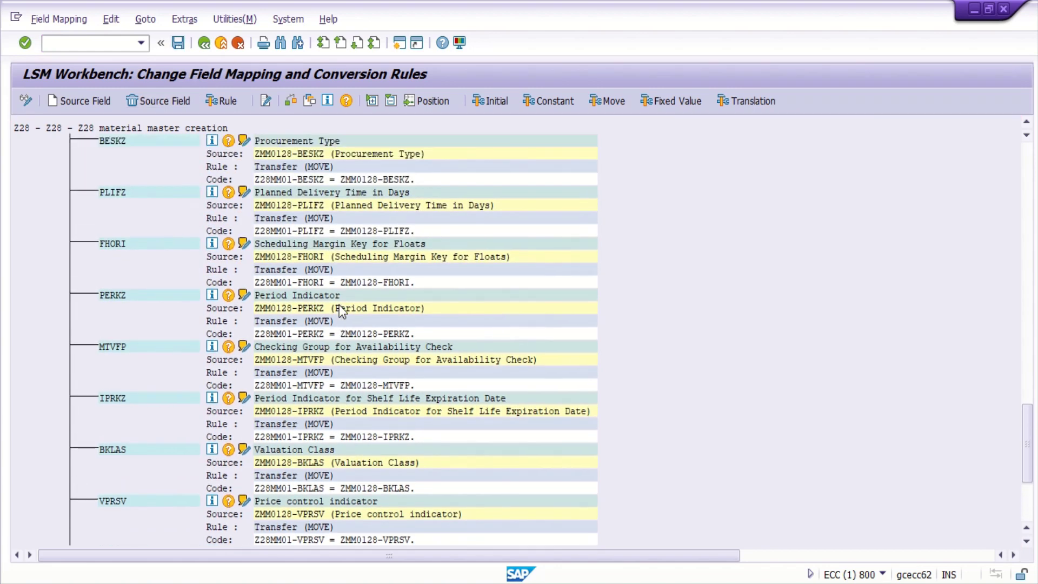
scroll(340, 304, up, 5)
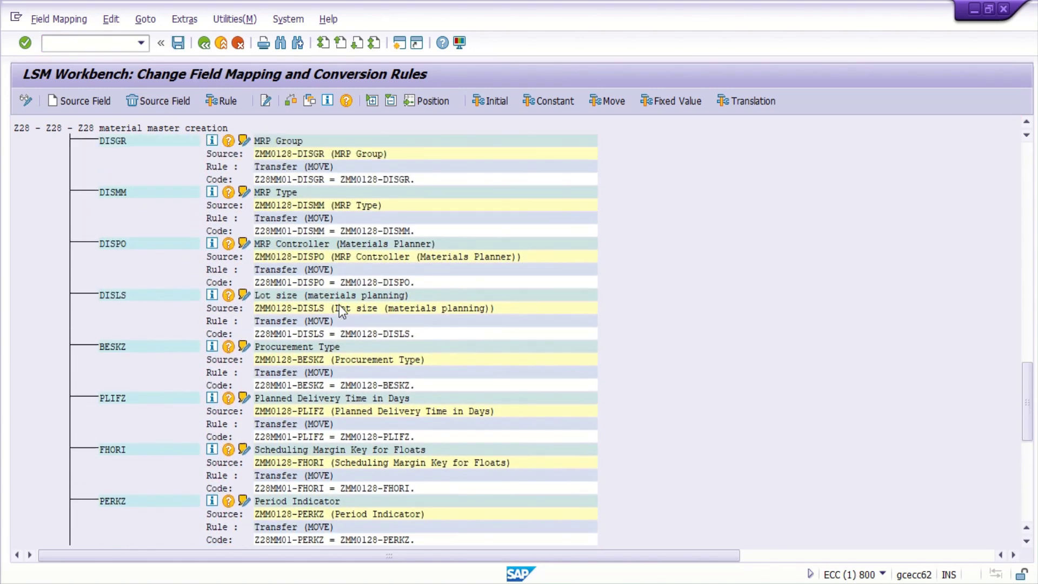
Step: Assign the Constant rule to Z28MM01 checkbox field KZSEL_01, choosing the value X (Yes) from its possible entries
scroll(339, 304, up, 4)
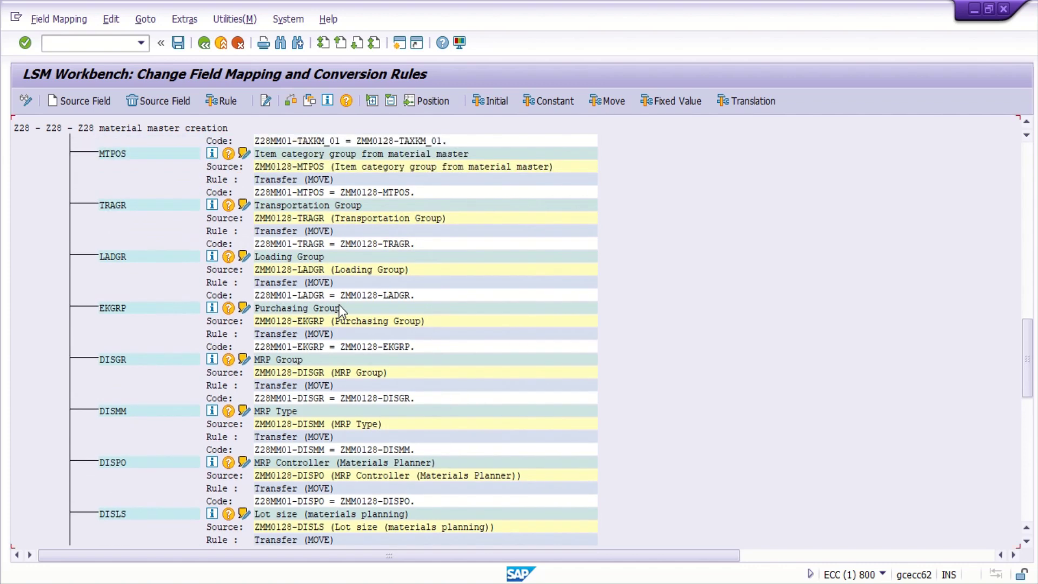
scroll(339, 308, up, 5)
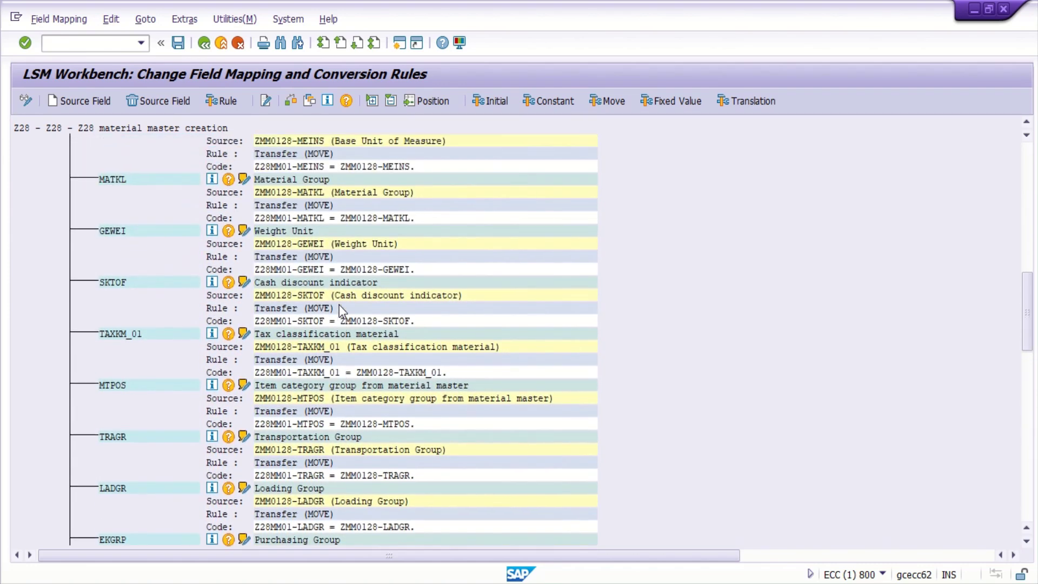
scroll(341, 309, up, 4)
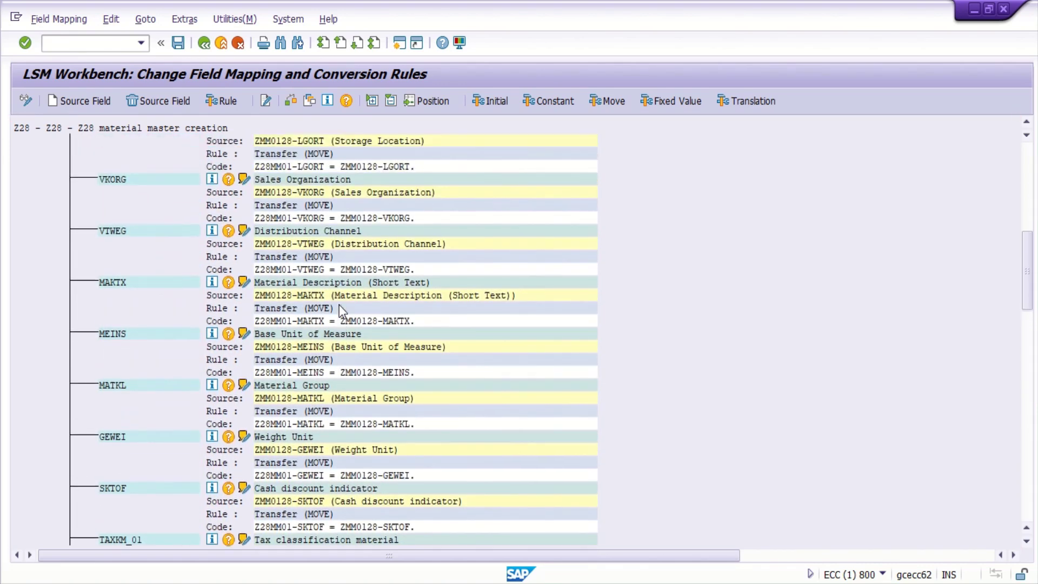
scroll(340, 310, up, 4)
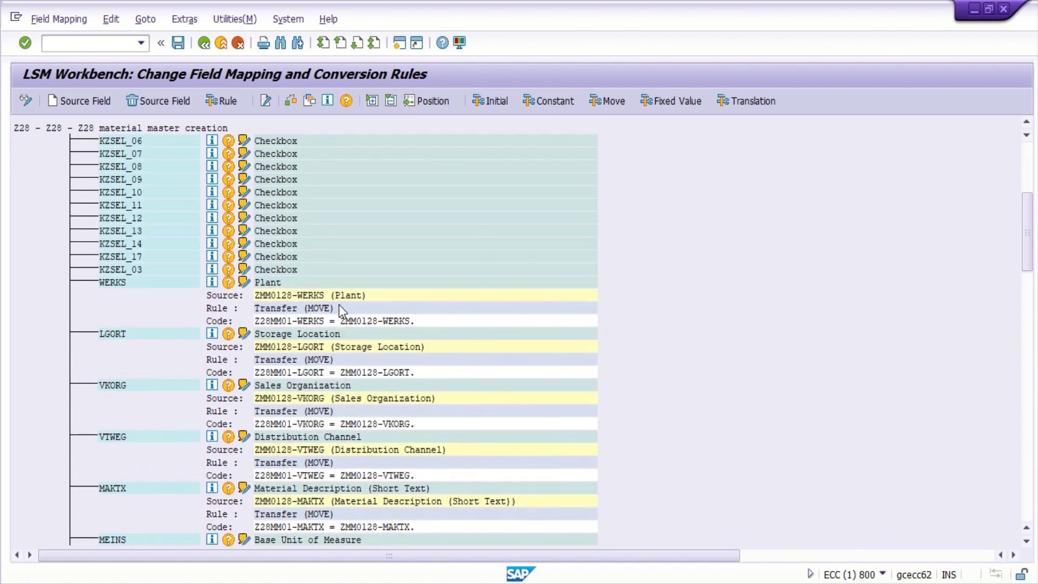
scroll(341, 310, up, 2)
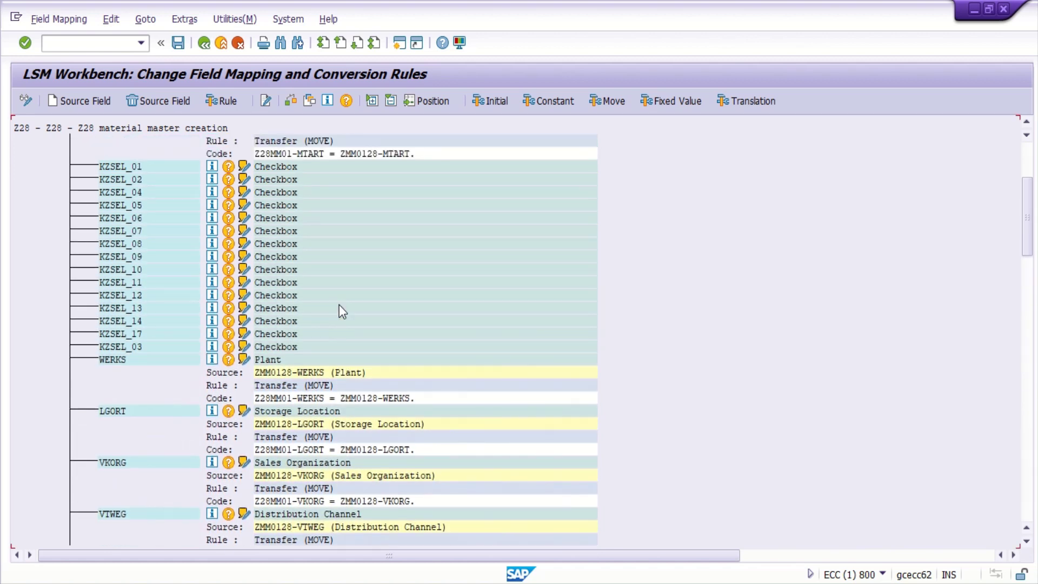
scroll(341, 310, up, 3)
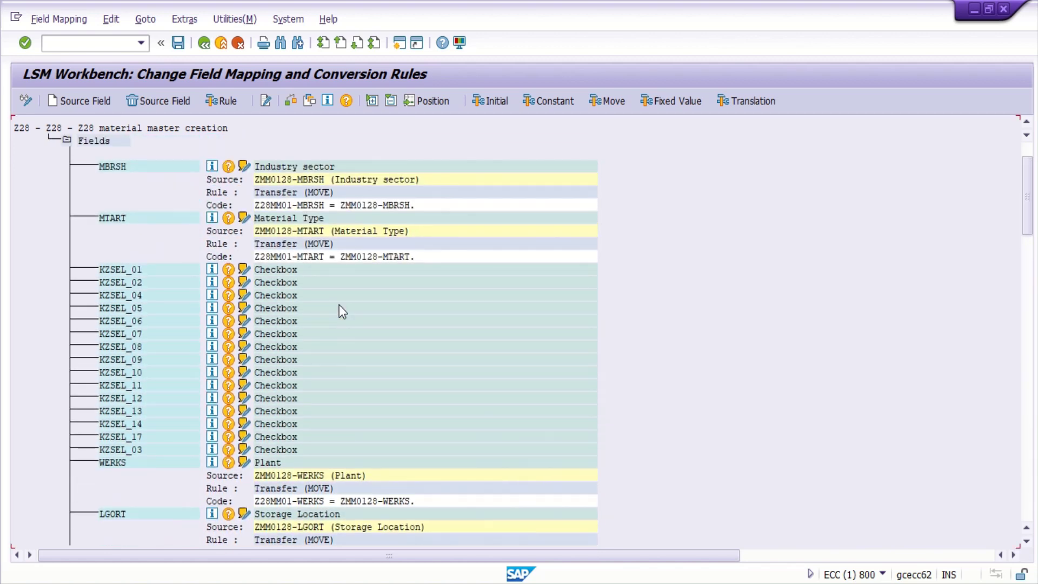
click(283, 271)
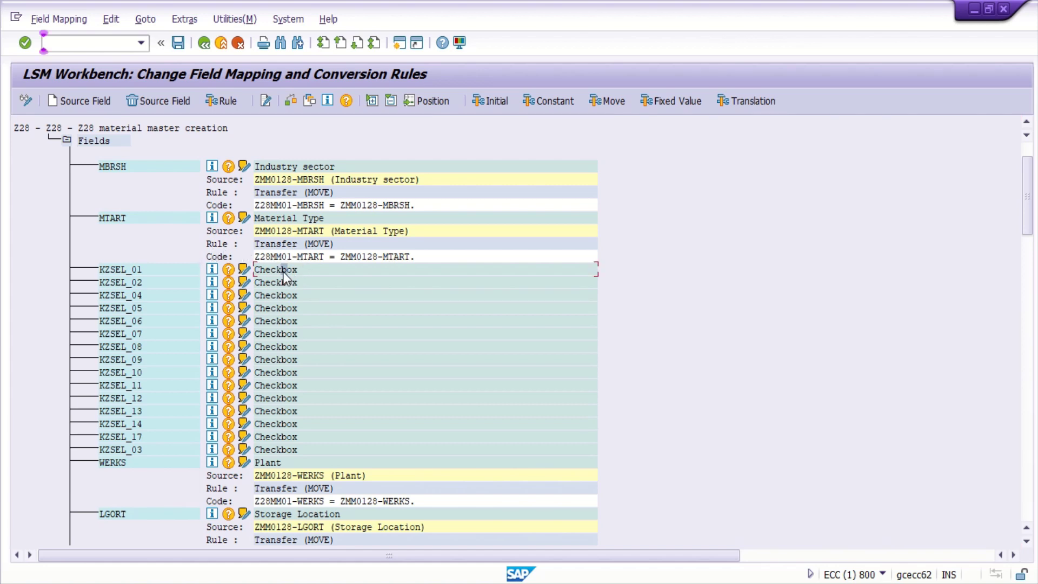
click(222, 102)
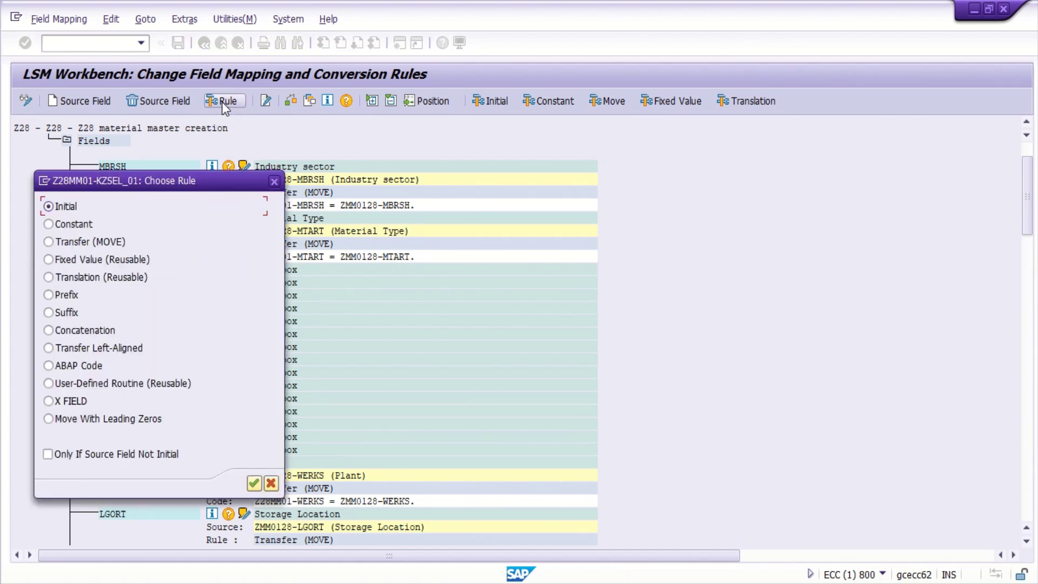
click(65, 226)
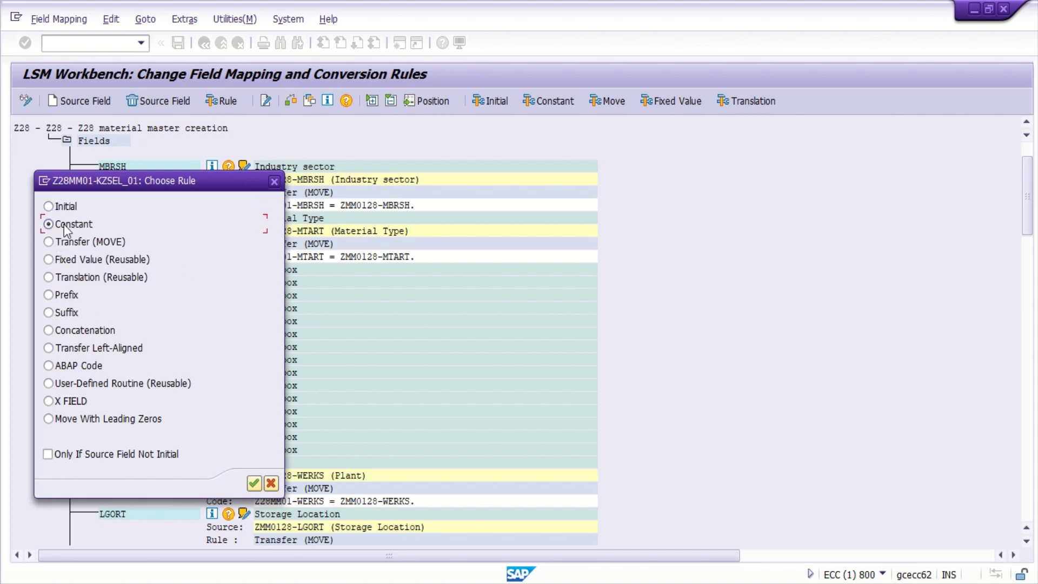
click(253, 482)
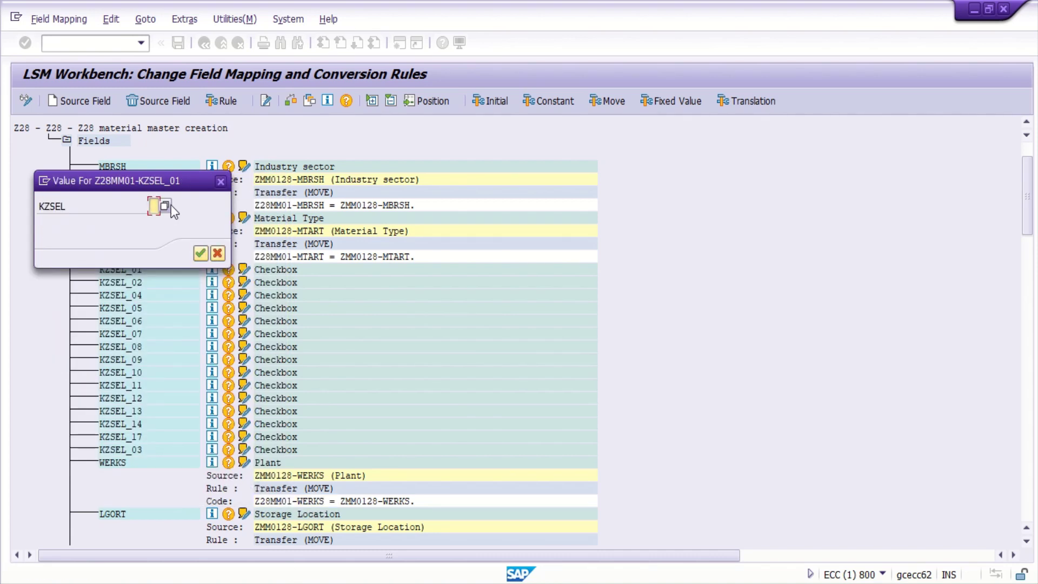
click(166, 207)
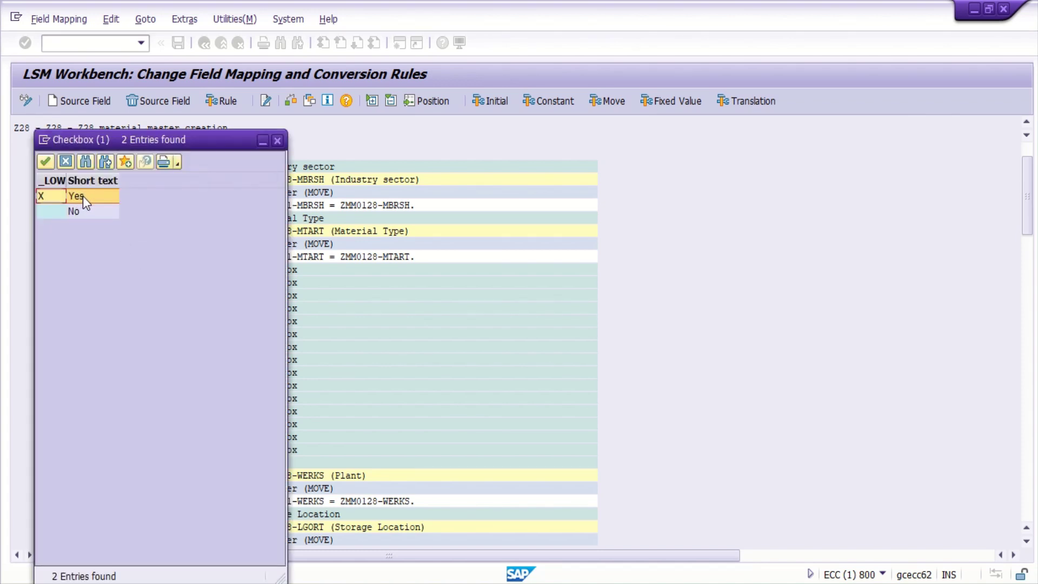
double_click(83, 196)
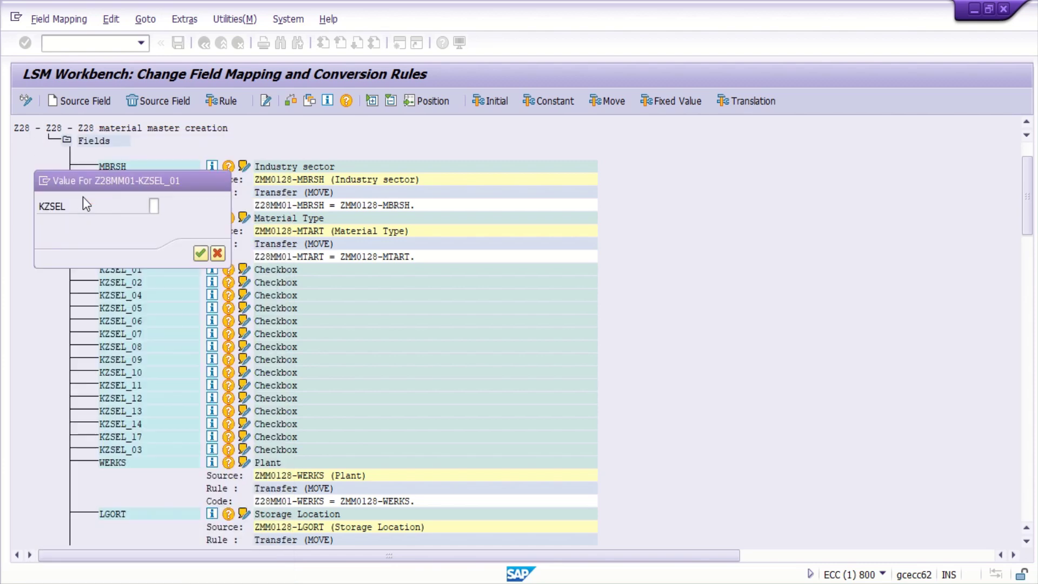
click(200, 252)
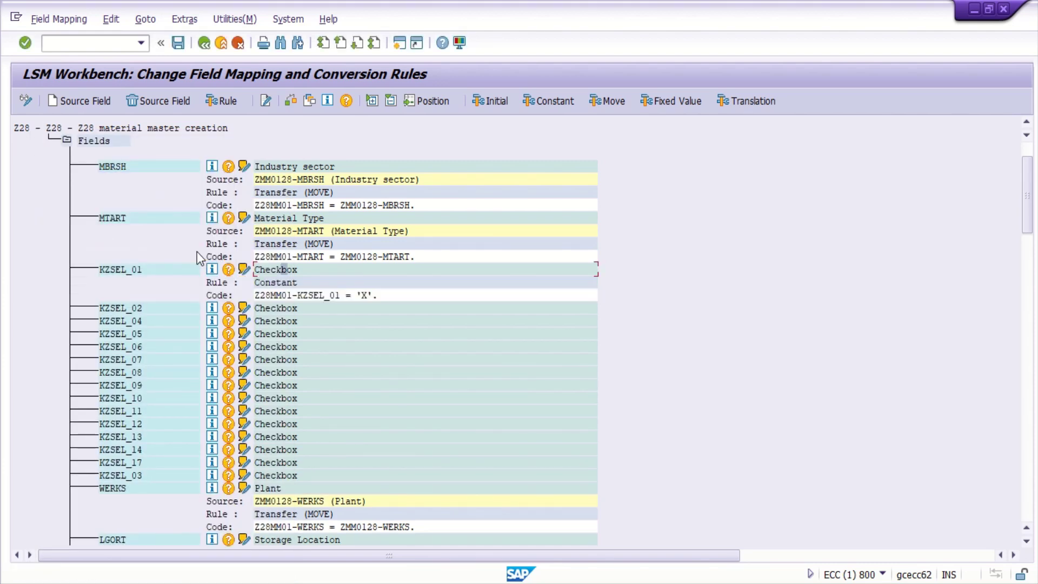
Step: Give checkbox field KZSEL_02 a Constant rule with the value X
click(268, 308)
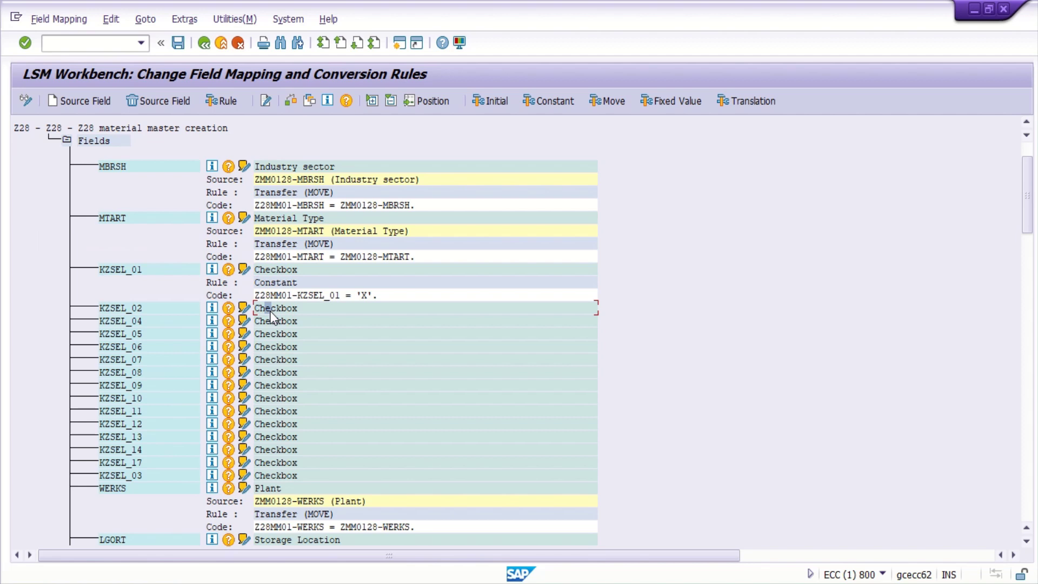
click(225, 101)
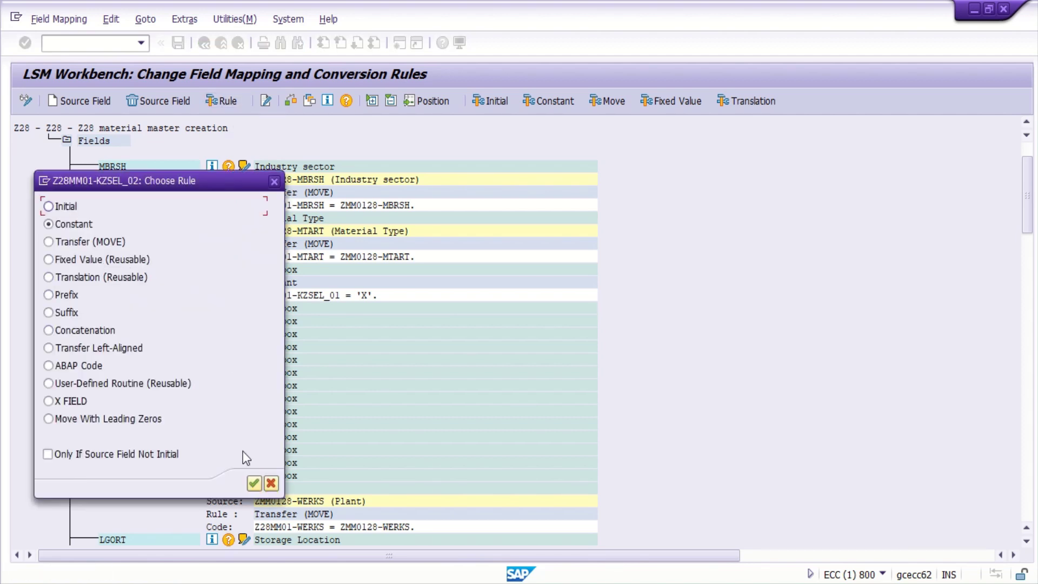
click(254, 483)
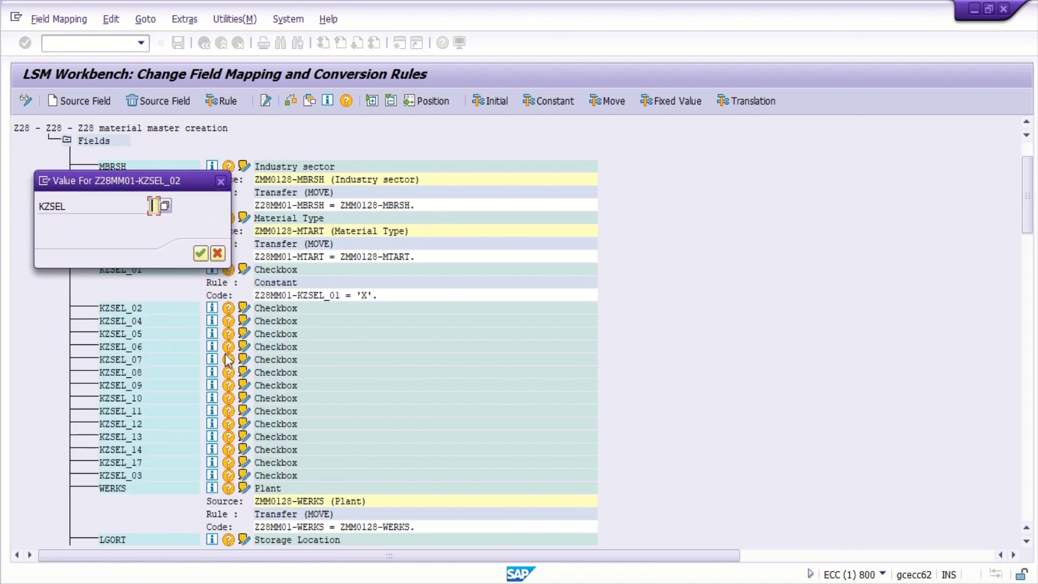
text(X)
click(201, 254)
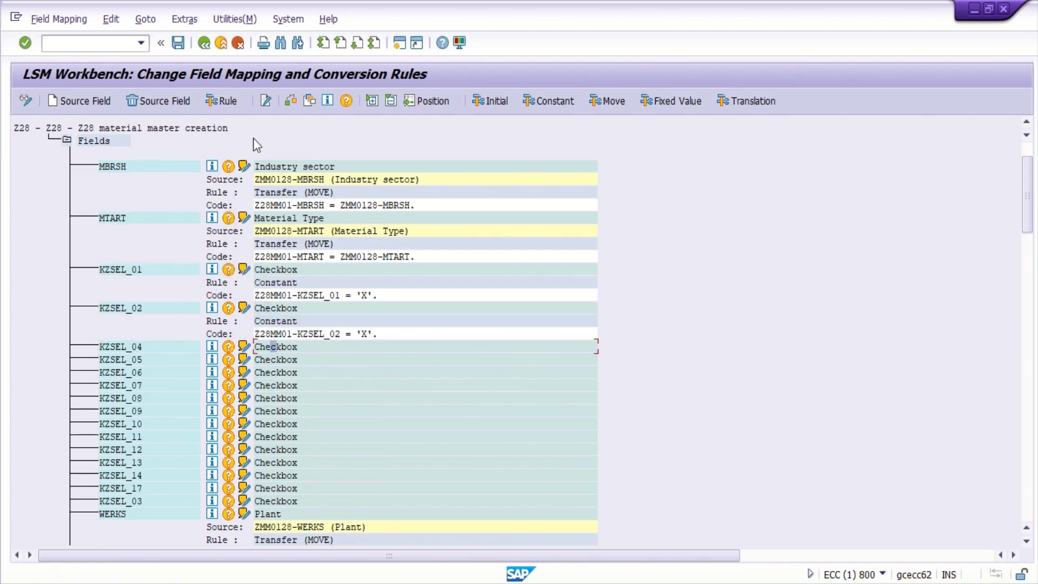
Step: Give checkbox field KZSEL_04 a Constant rule with the value X
click(227, 101)
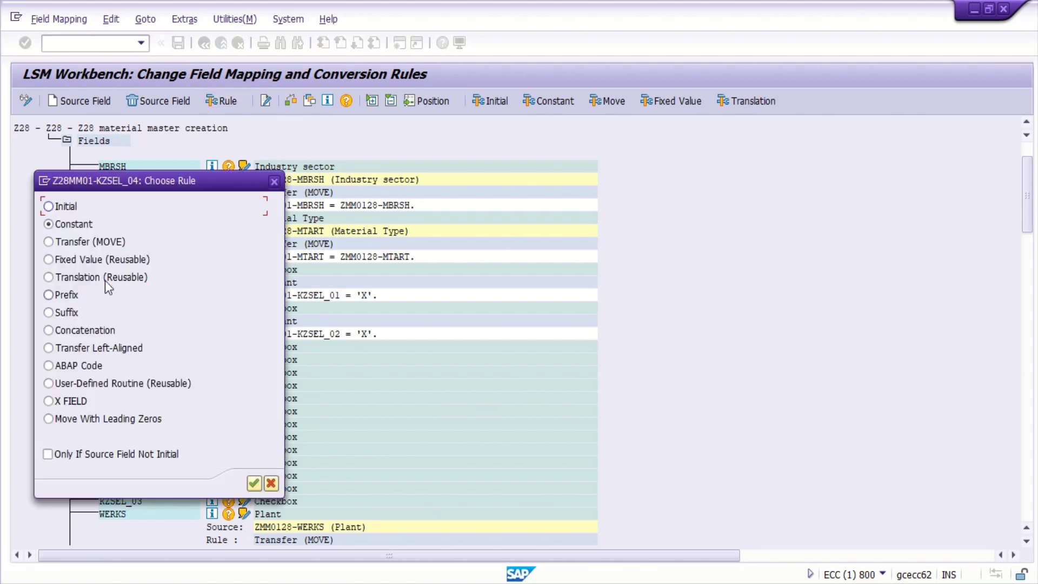
click(254, 482)
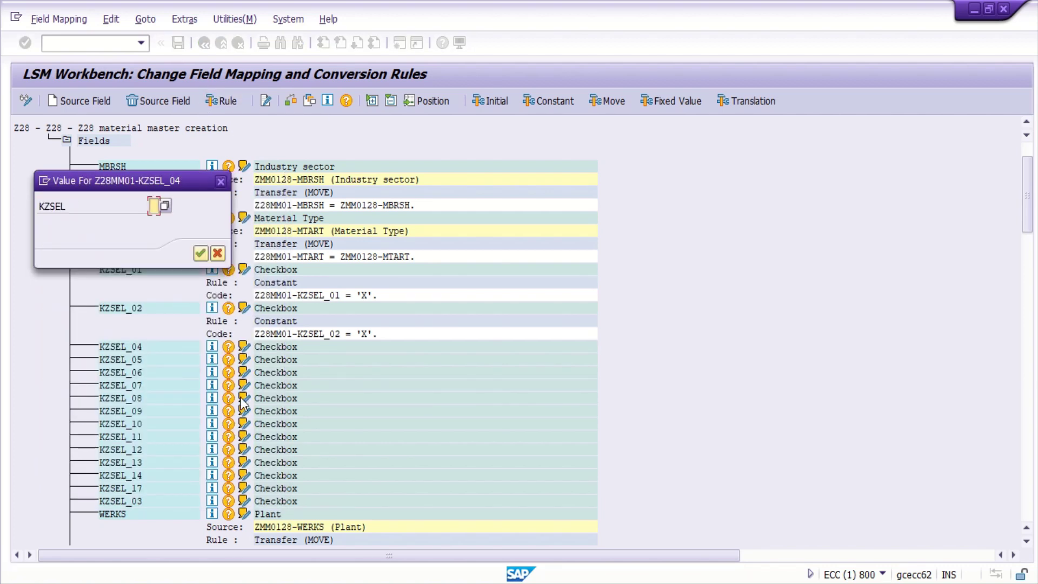
text(X)
click(200, 254)
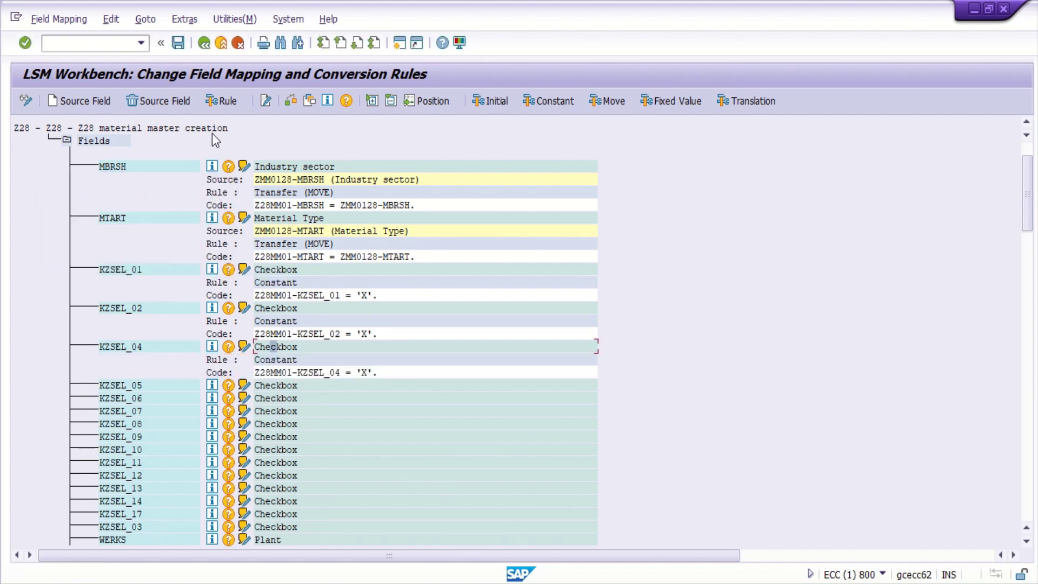
Step: Give checkbox field KZSEL_05 a Constant rule with the value X
click(287, 385)
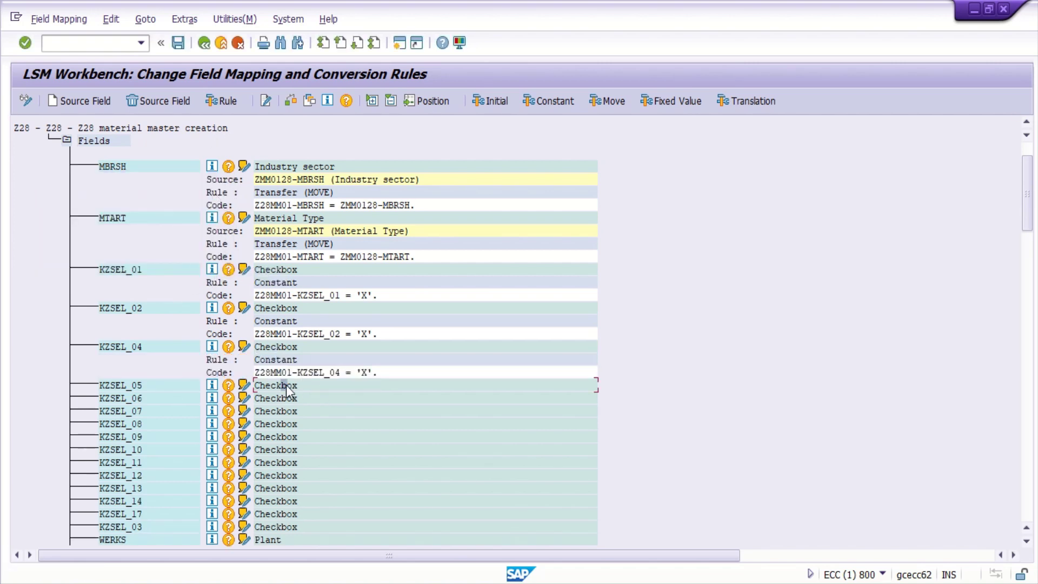
click(222, 101)
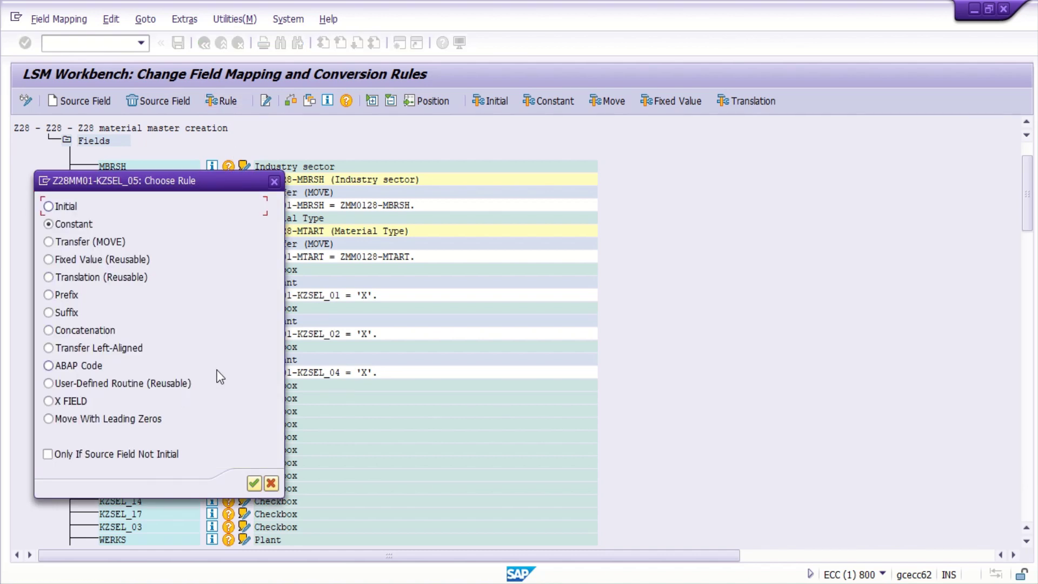
key(Return)
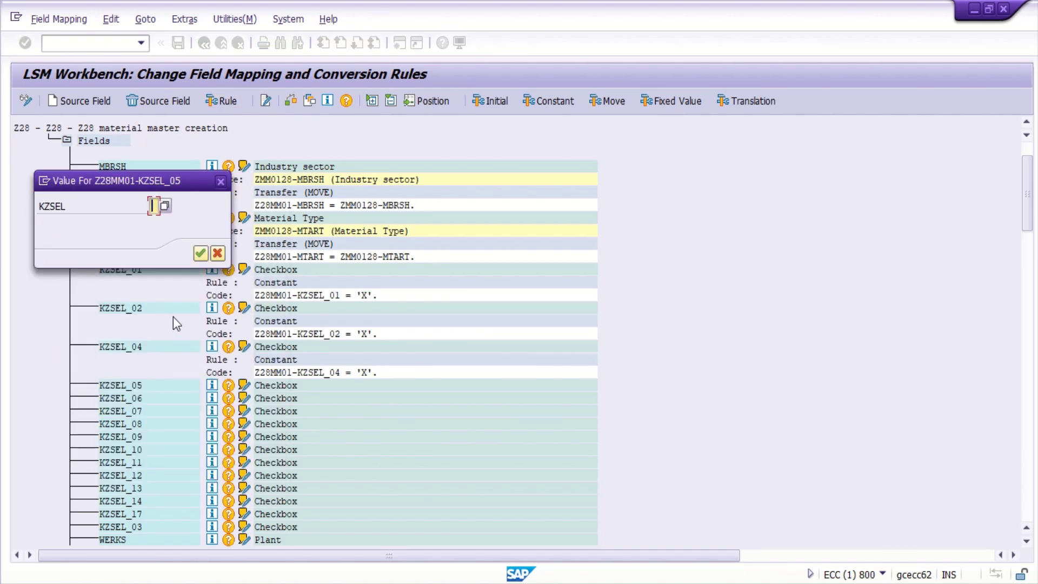
text(X)
key(Return)
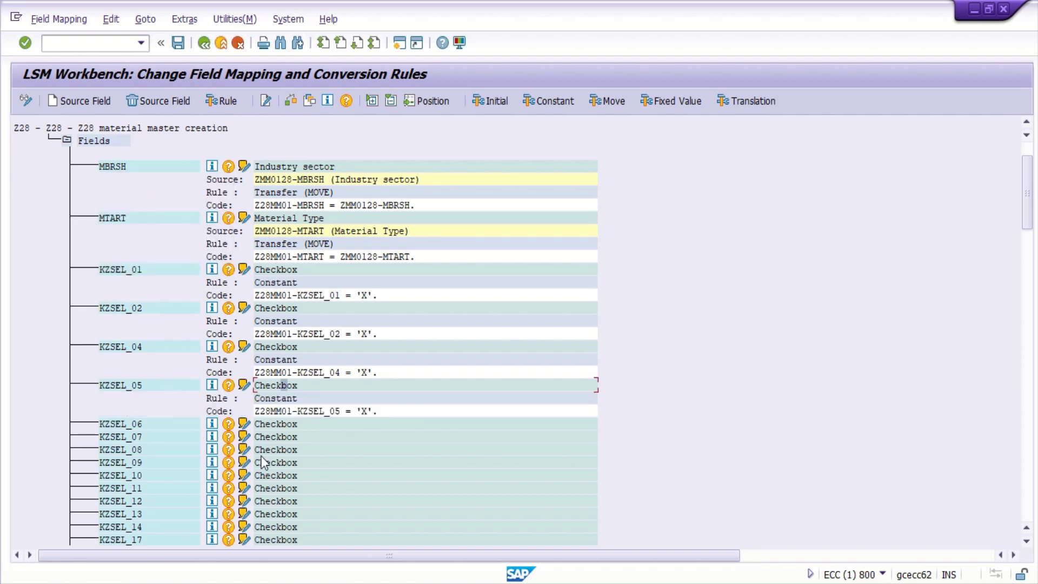
Step: Give checkbox field KZSEL_06 a Constant rule with the value X
scroll(295, 418, down, 1)
scroll(296, 417, down, 3)
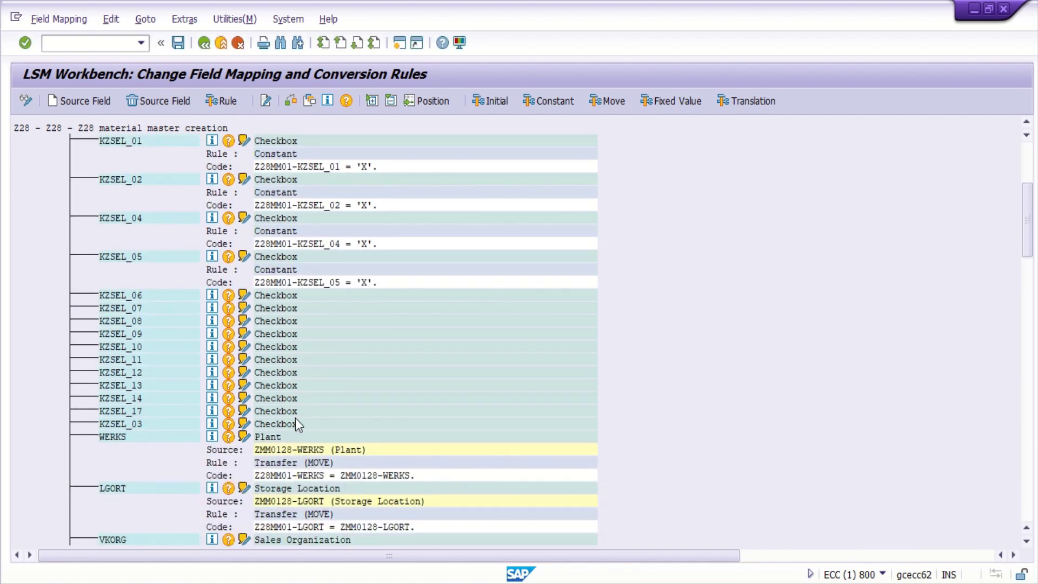
click(273, 259)
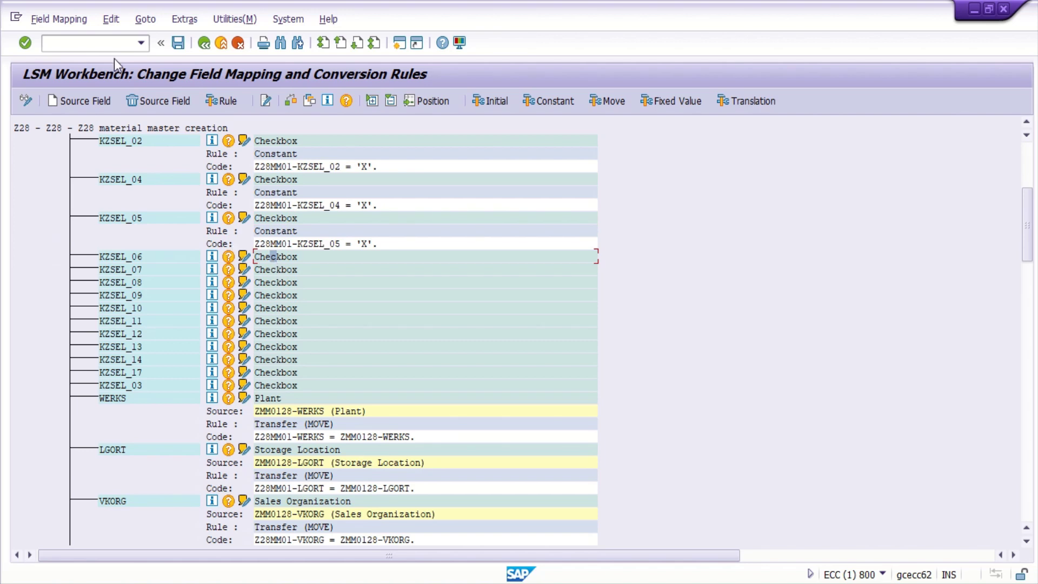
click(228, 101)
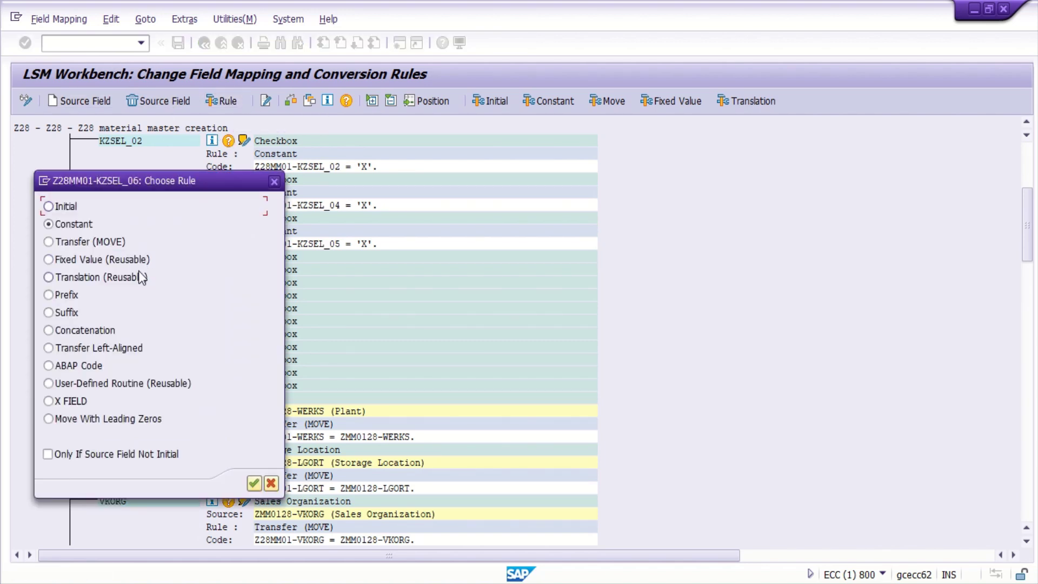
key(Return)
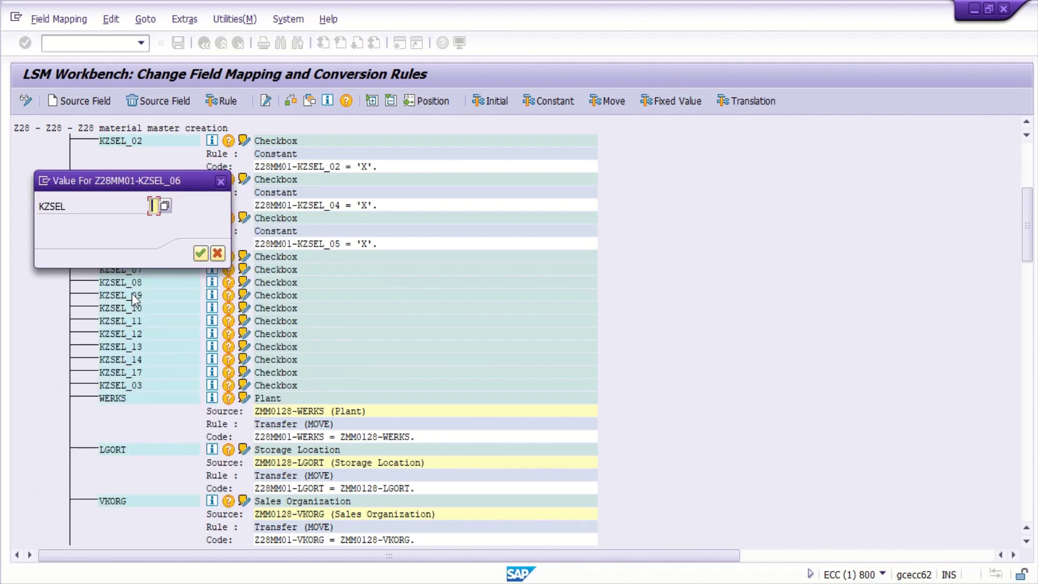
text(X)
key(Return)
Step: Give checkbox field KZSEL_07 a Constant rule with the value X
click(262, 292)
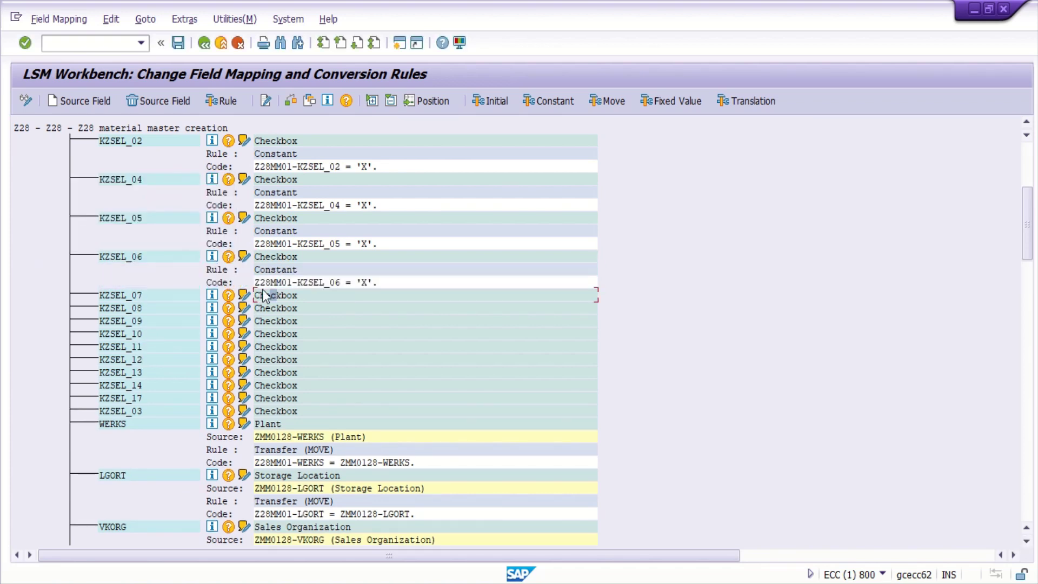
click(224, 102)
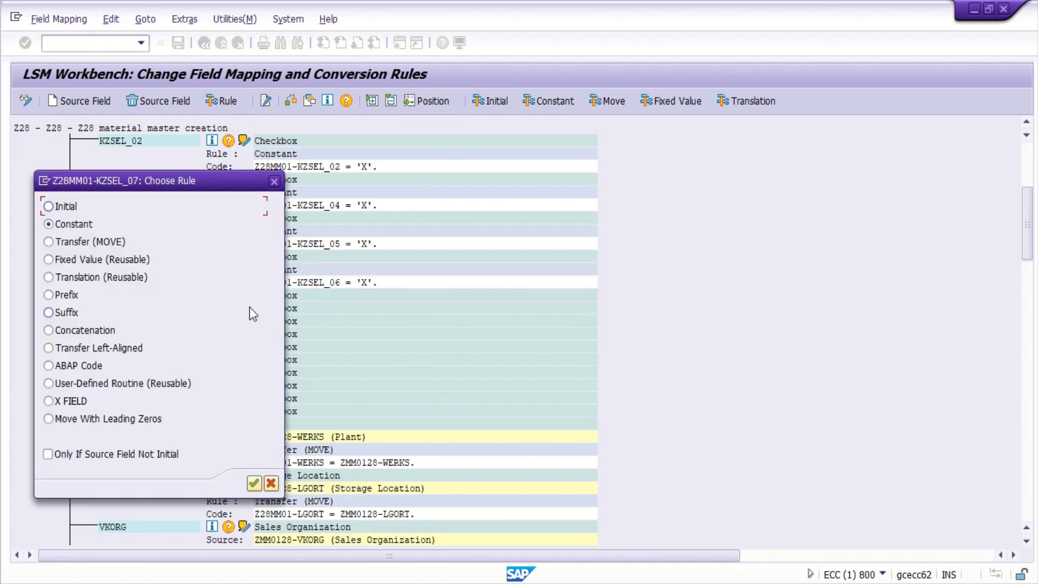
key(Return)
text(X)
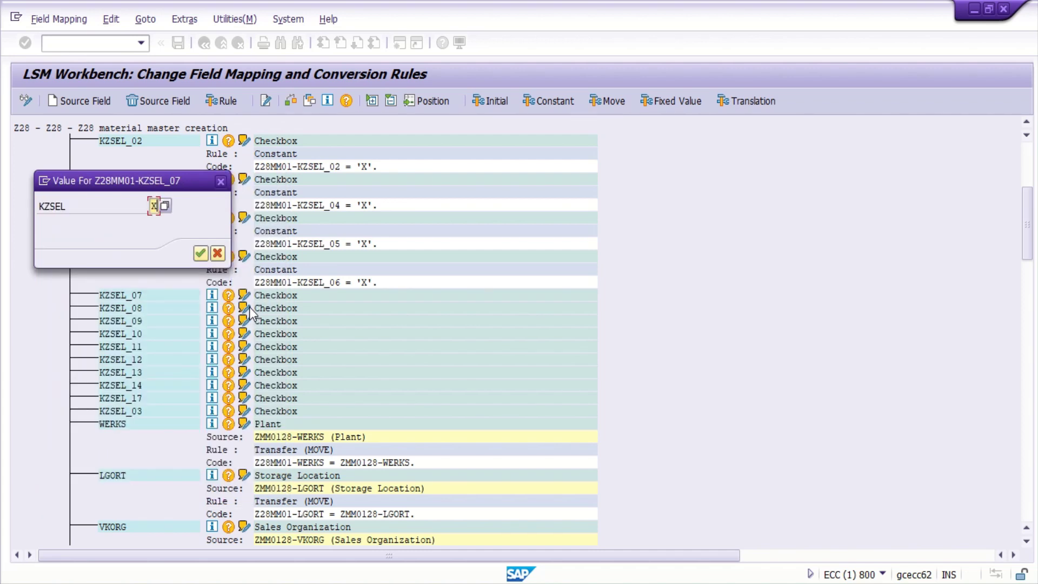
key(Return)
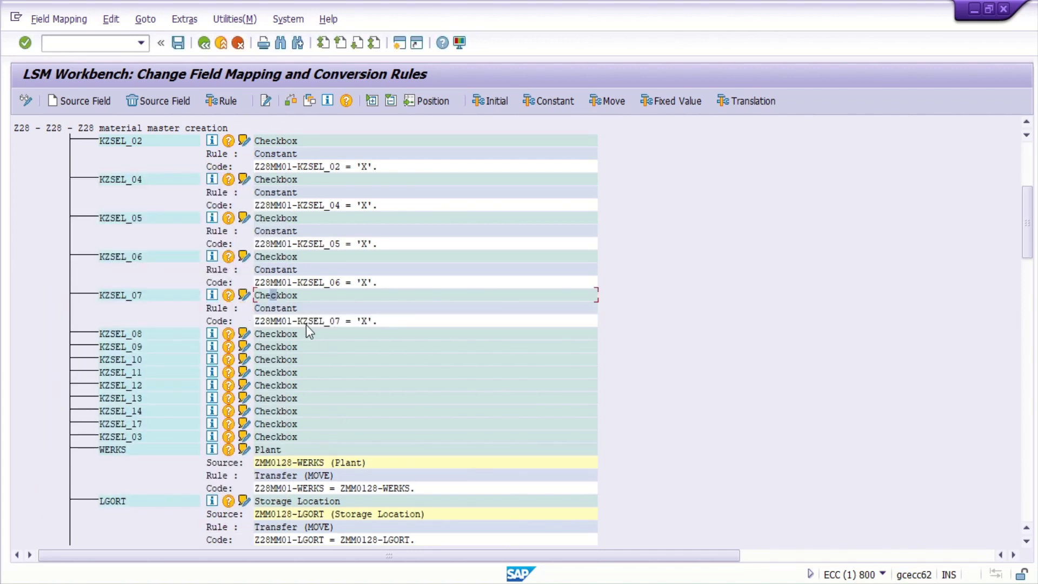
Step: Give checkbox field KZSEL_08 a Constant rule with the value X
click(283, 338)
click(221, 100)
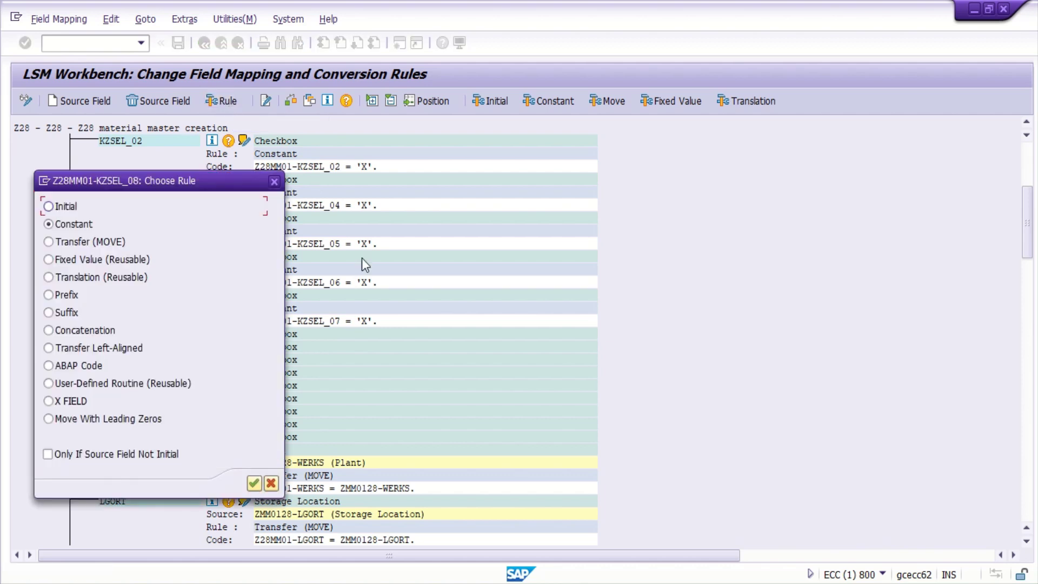
key(Return)
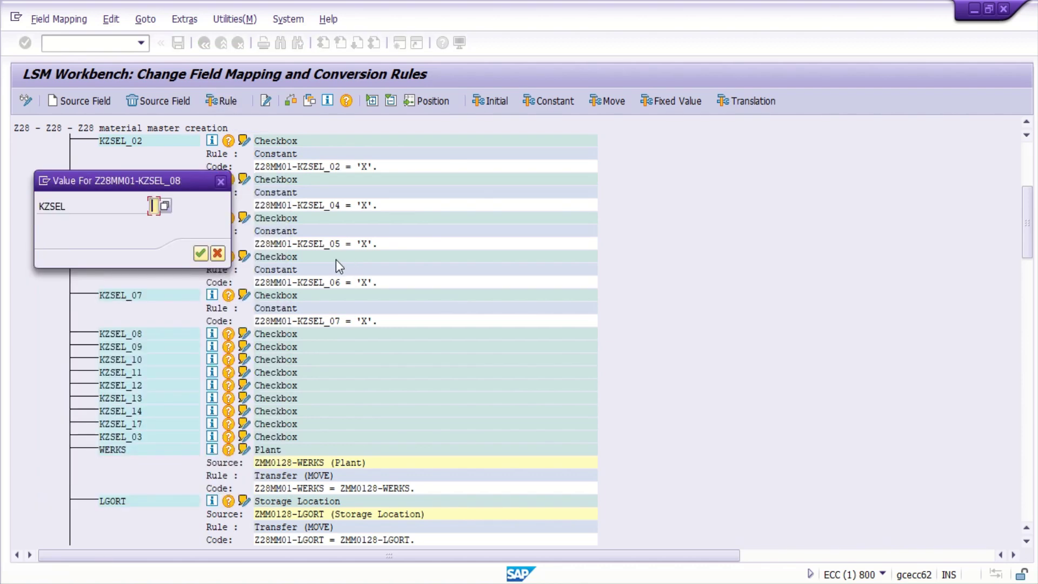
text(X)
key(Return)
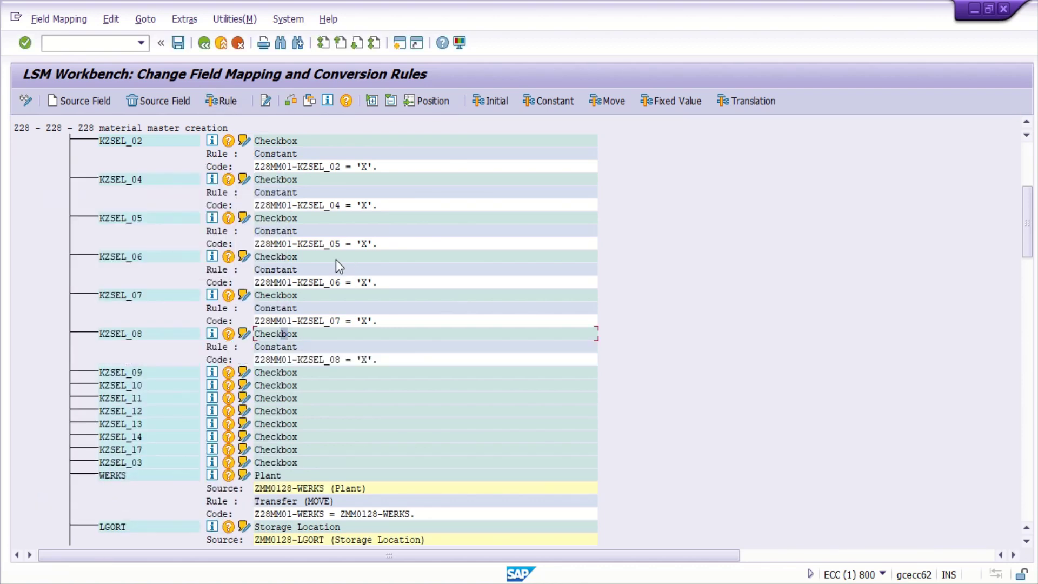
Step: Open the conversion rule choice for checkbox field KZSEL_09
click(274, 373)
click(226, 101)
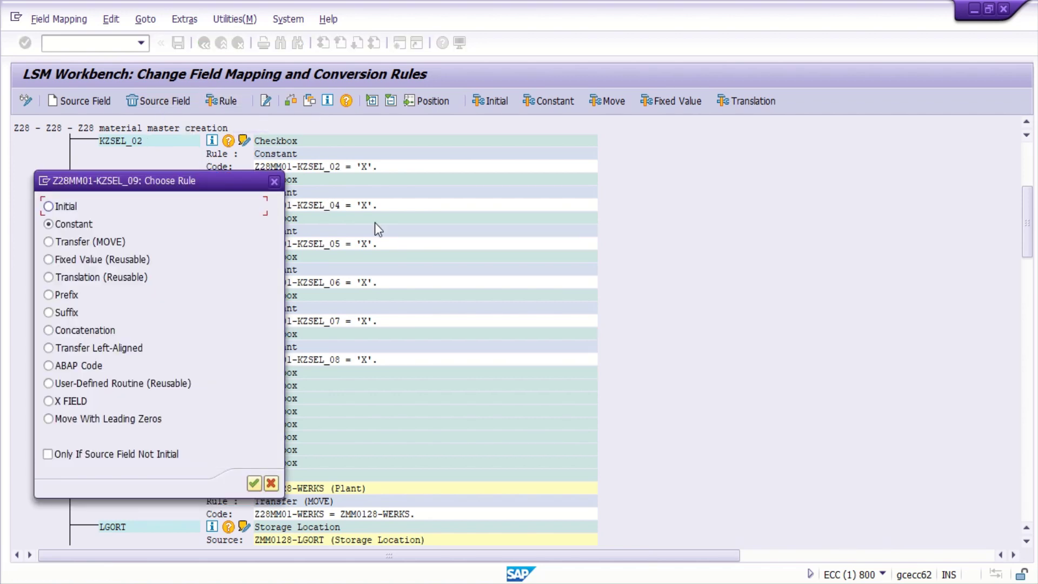
Step: Assign the Constant rule with value X to field KZSEL_09
key(Return)
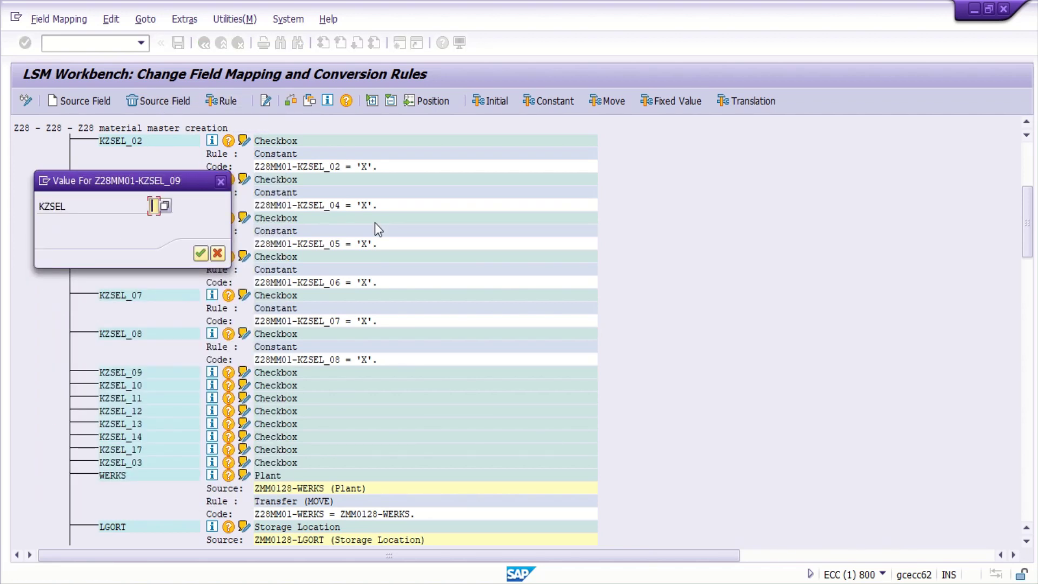
text(X)
key(Return)
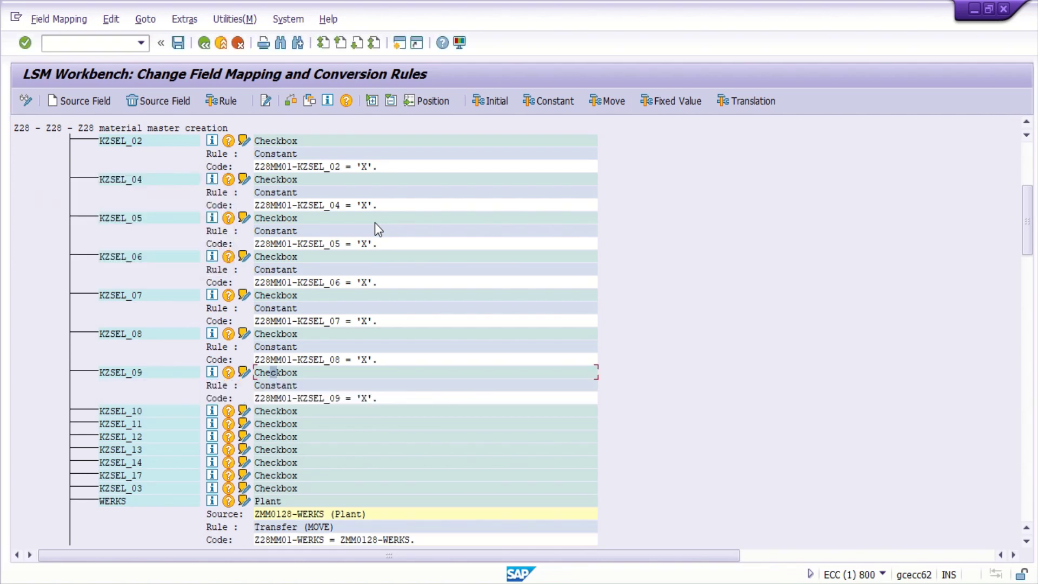
Step: Assign the Constant rule with value X to the KZSEL_10 checkbox field
click(267, 414)
click(226, 103)
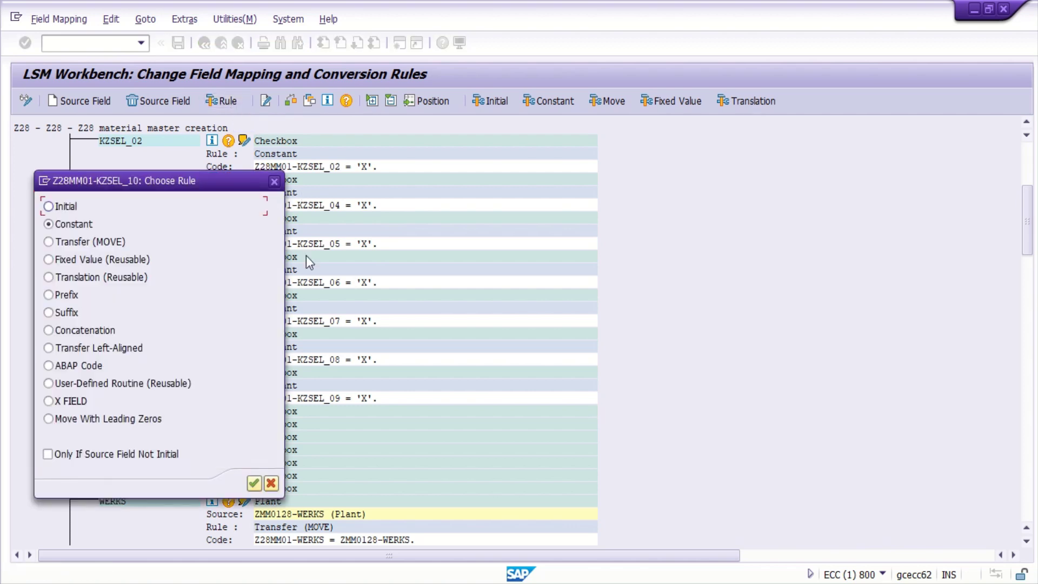
key(Return)
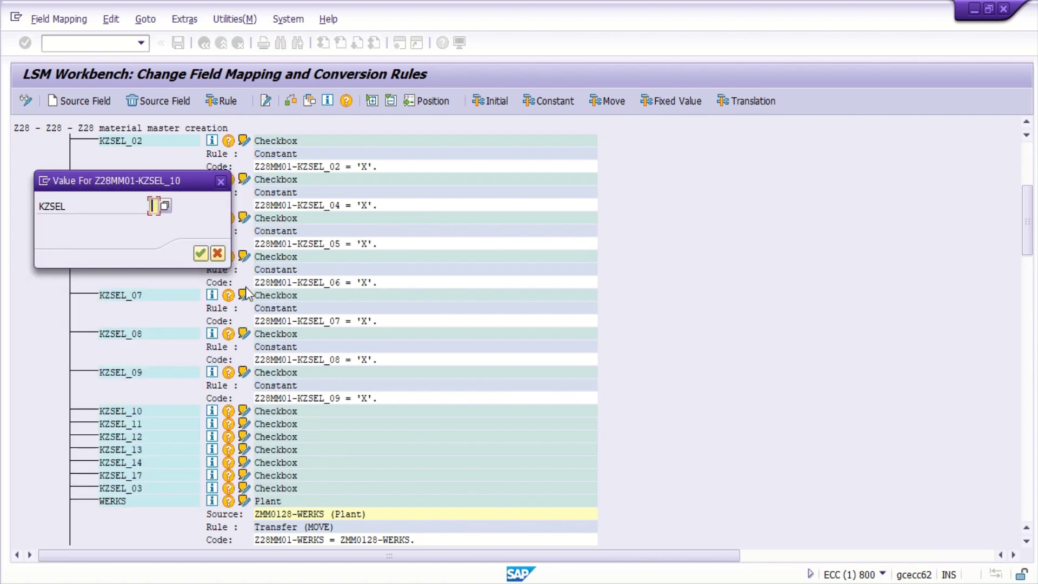
text(X)
key(Return)
Step: Assign the Constant rule with value X to the KZSEL_11 checkbox field
scroll(347, 352, down, 2)
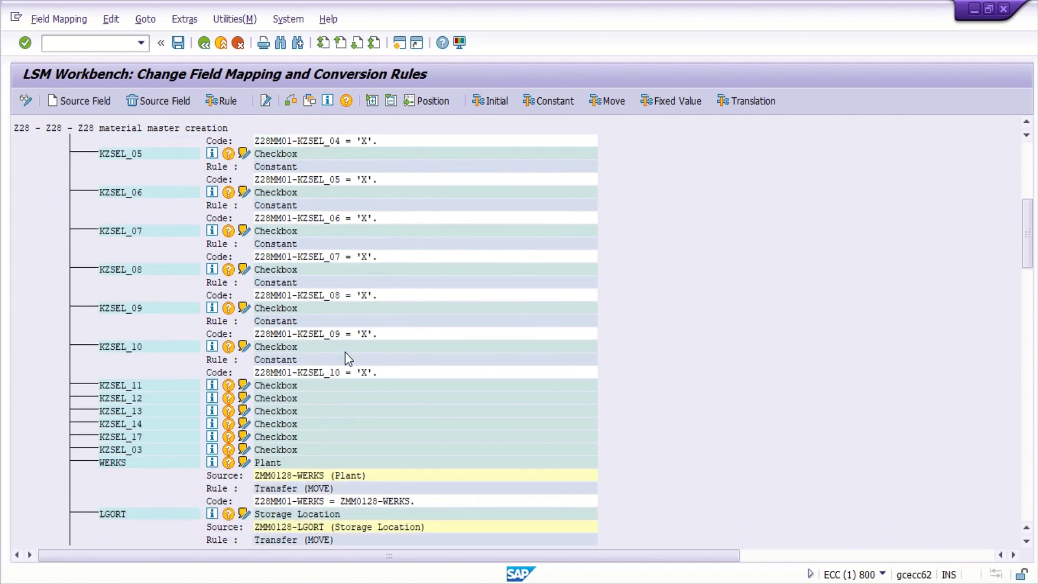
scroll(345, 352, down, 1)
click(265, 362)
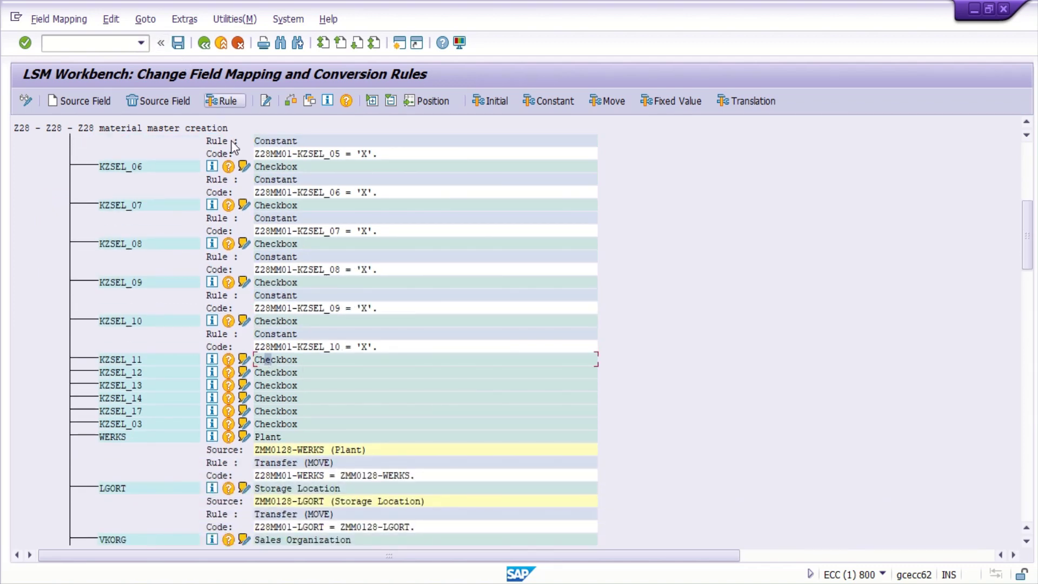
click(227, 102)
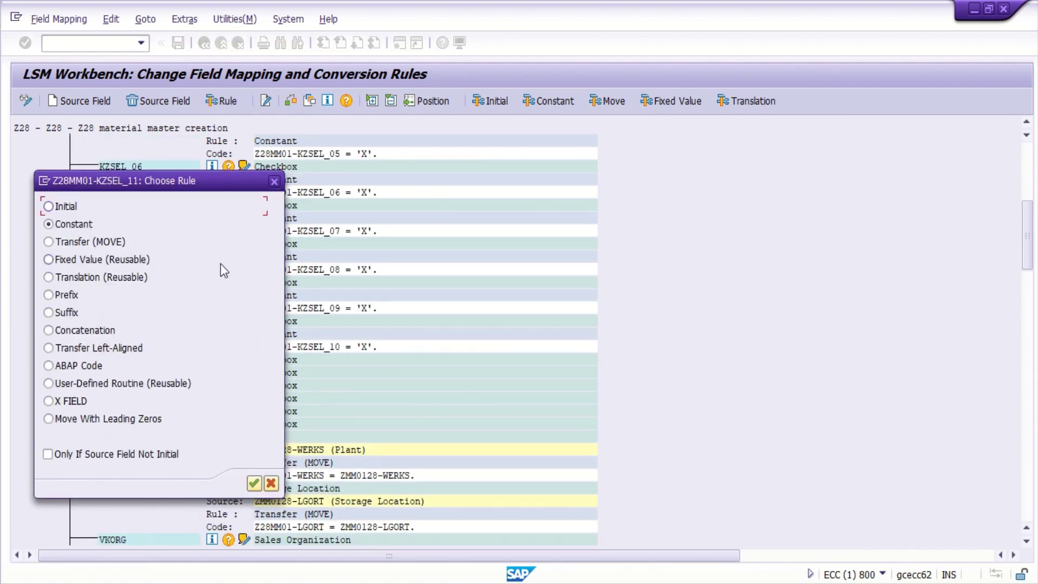
key(Return)
text(X)
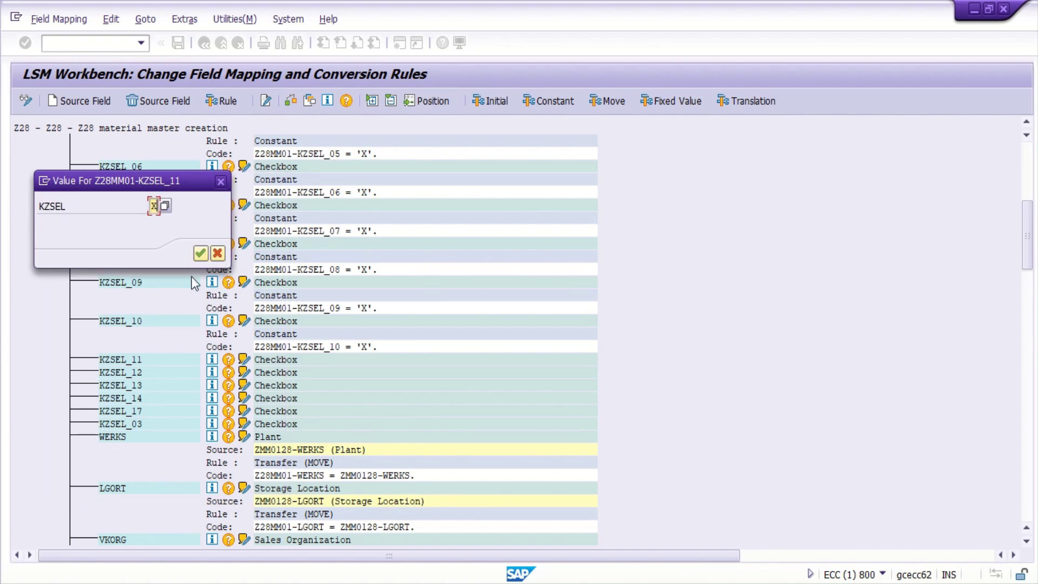
click(200, 253)
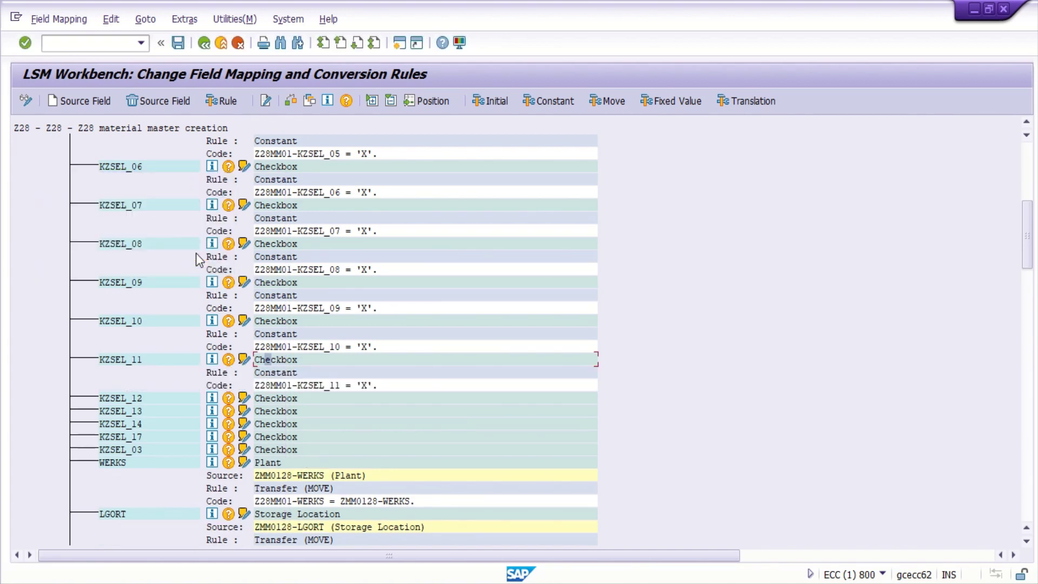
Step: Assign the Constant rule with value X to the KZSEL_12 checkbox field
click(285, 399)
click(226, 101)
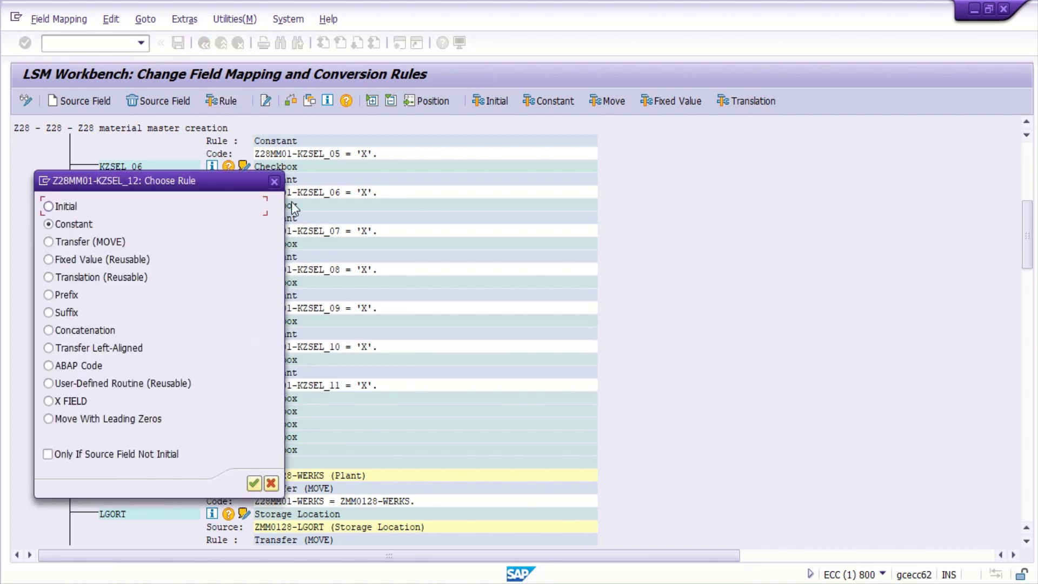
key(Return)
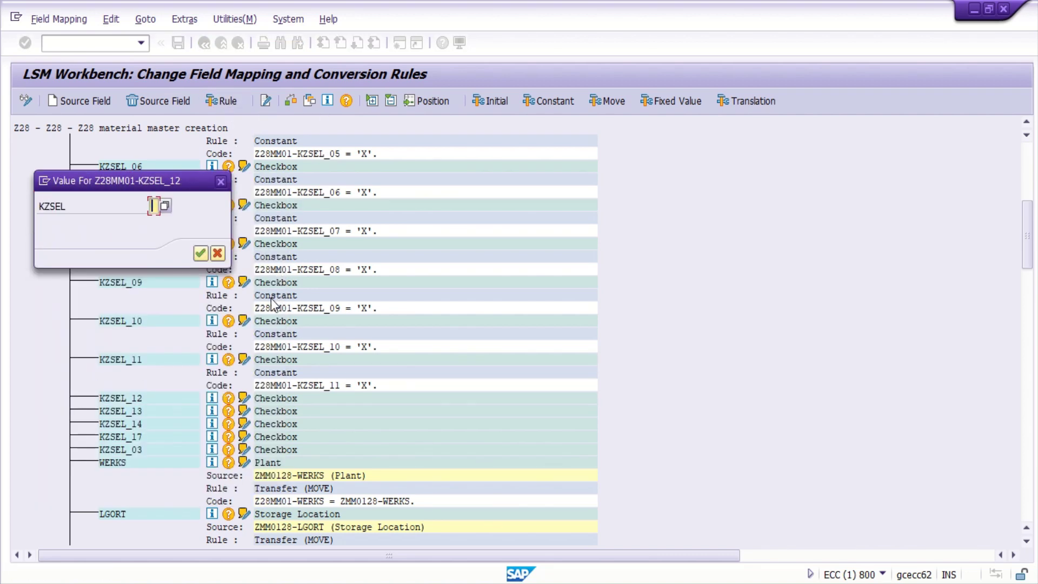
text(X)
key(Return)
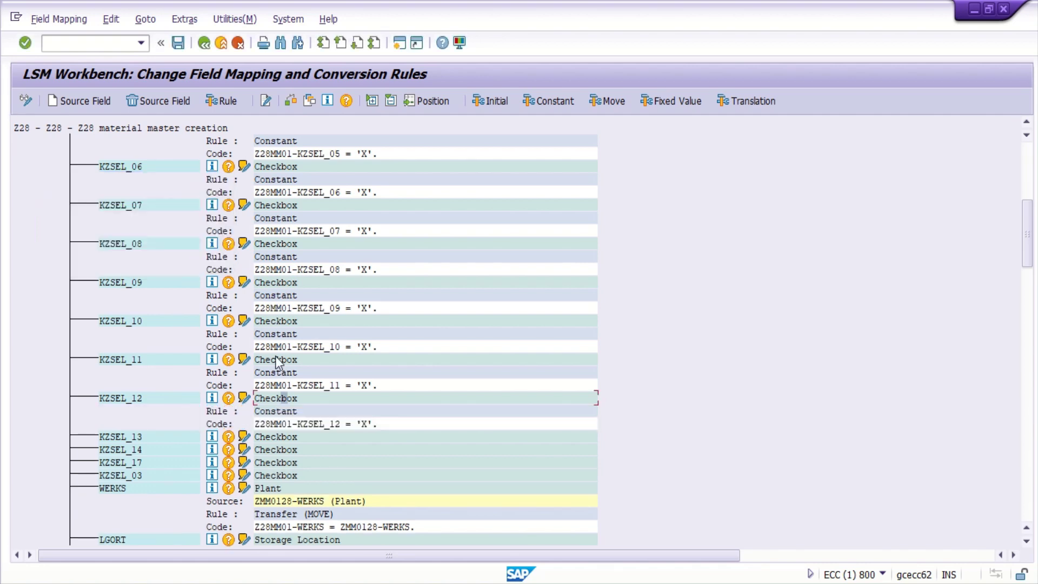
Step: Assign the Constant rule with value X to the KZSEL_13 checkbox field
click(264, 437)
click(225, 102)
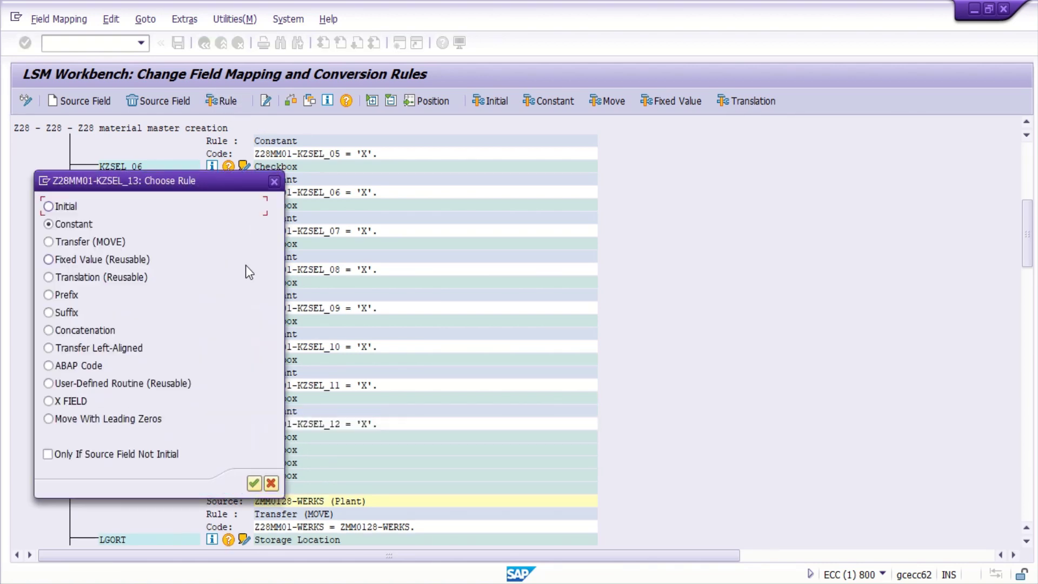
key(Return)
text(X)
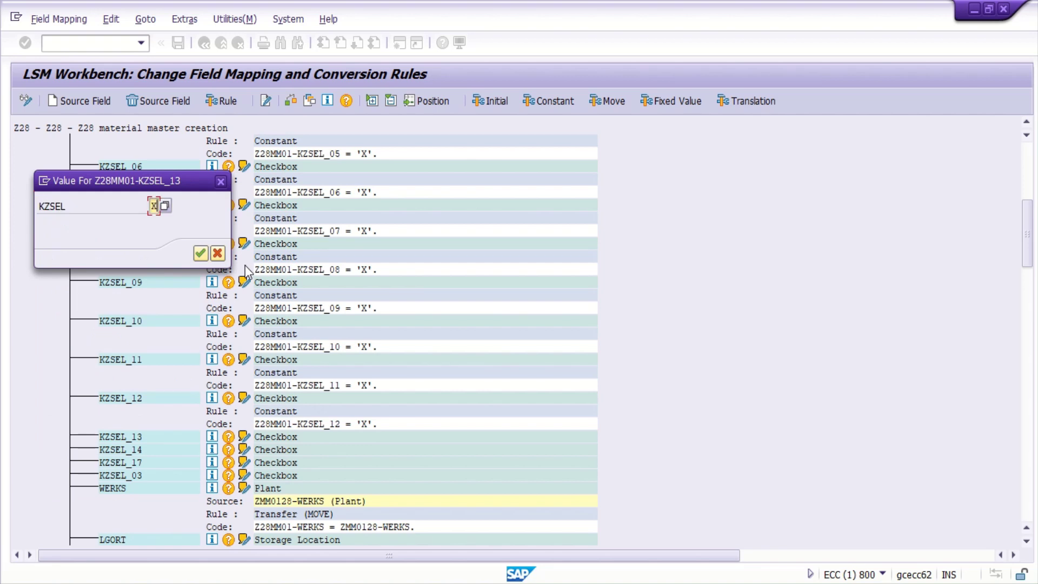
key(Return)
Step: Assign the Constant rule with value X to the KZSEL_14 checkbox field
scroll(326, 406, down, 1)
scroll(326, 412, down, 2)
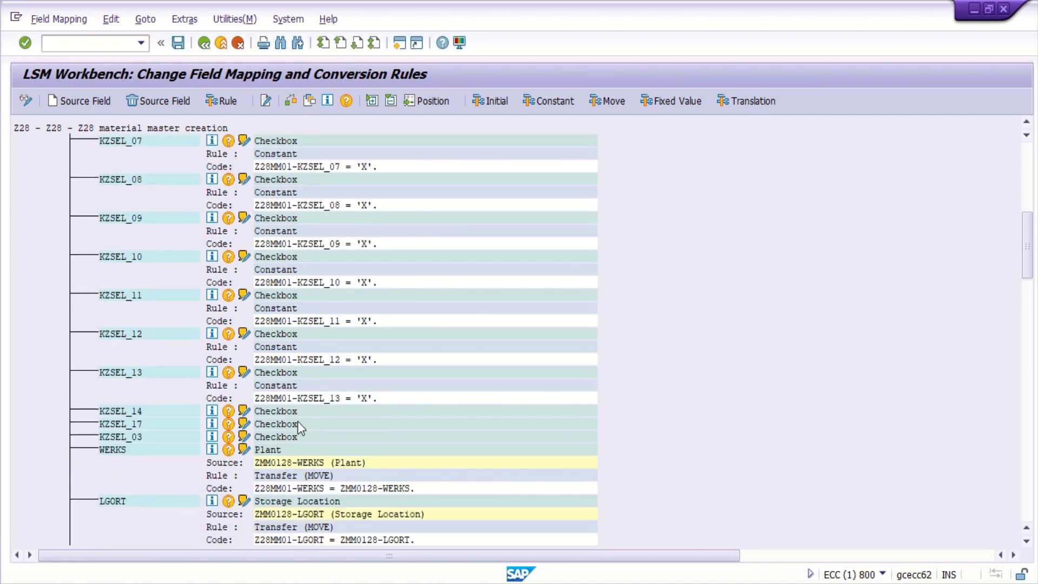
click(278, 384)
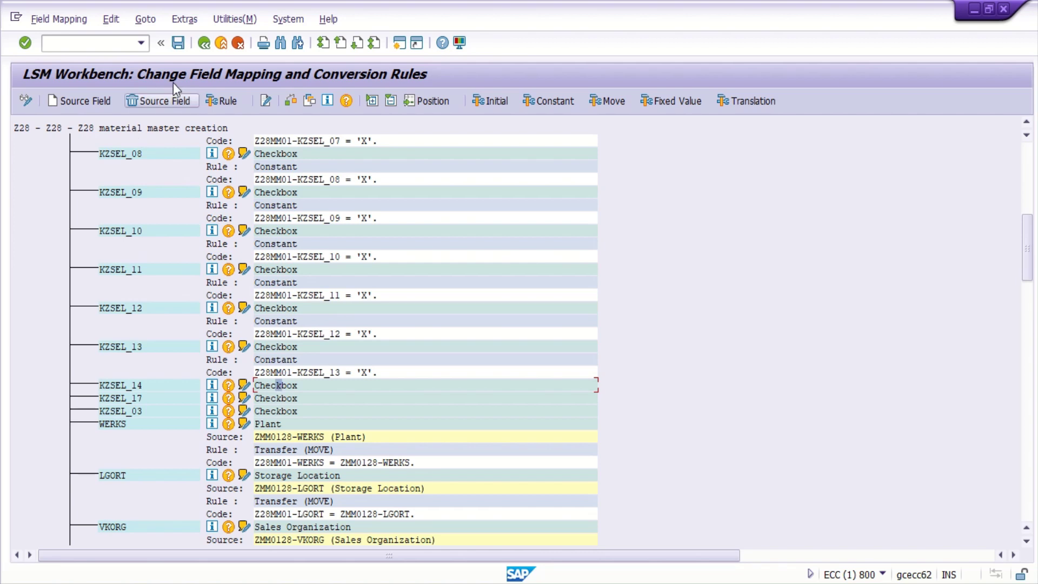
click(223, 101)
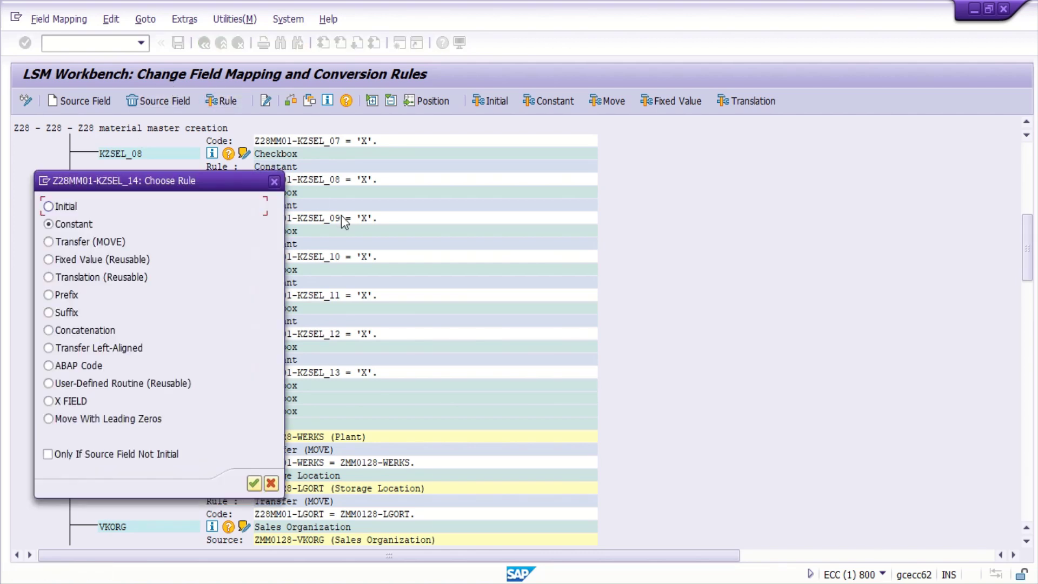
key(Return)
text(X)
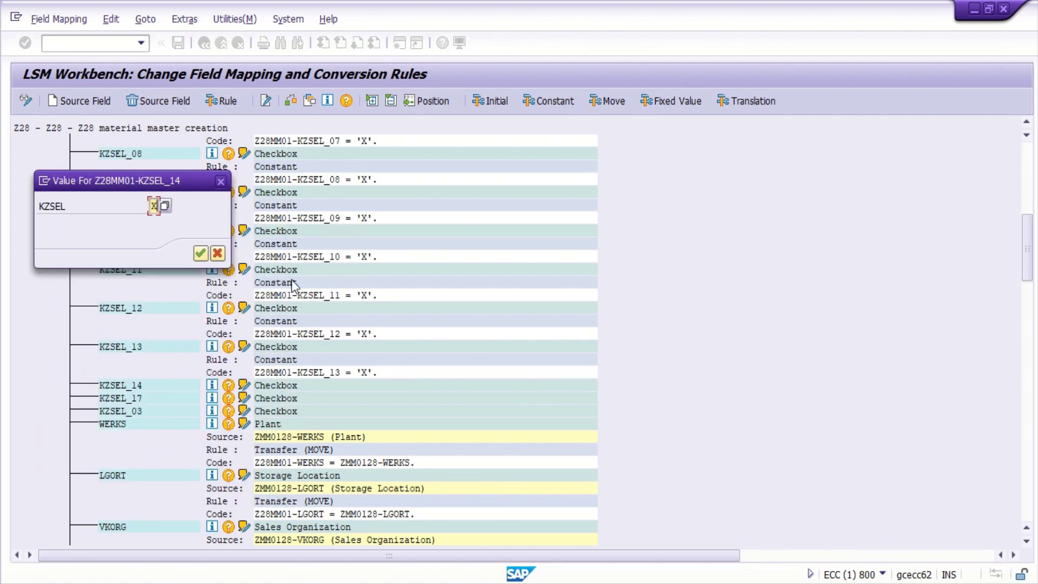
key(Return)
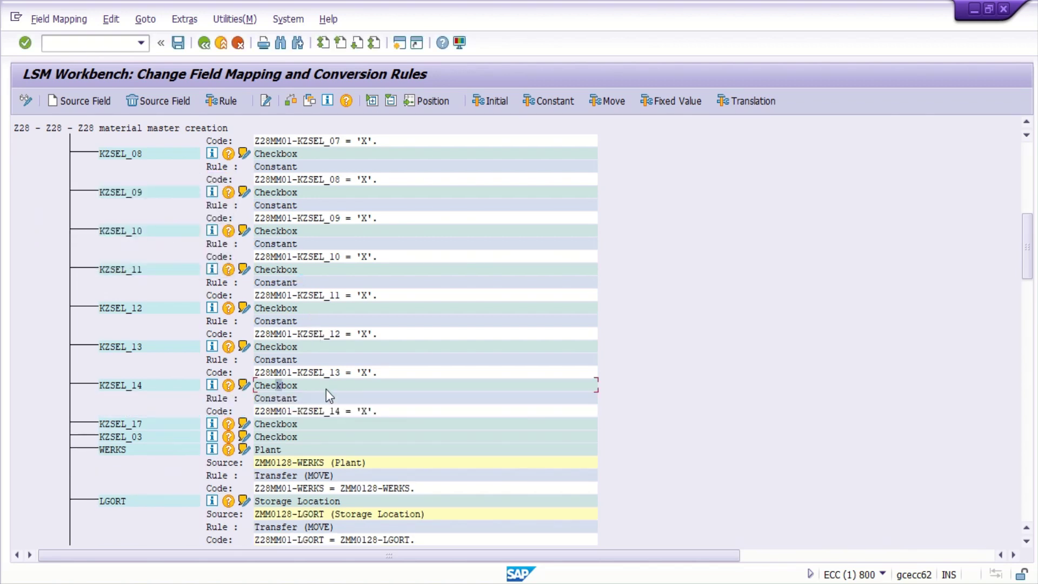
Step: Assign the Constant rule with value X to the KZSEL_17 checkbox field
scroll(326, 390, down, 3)
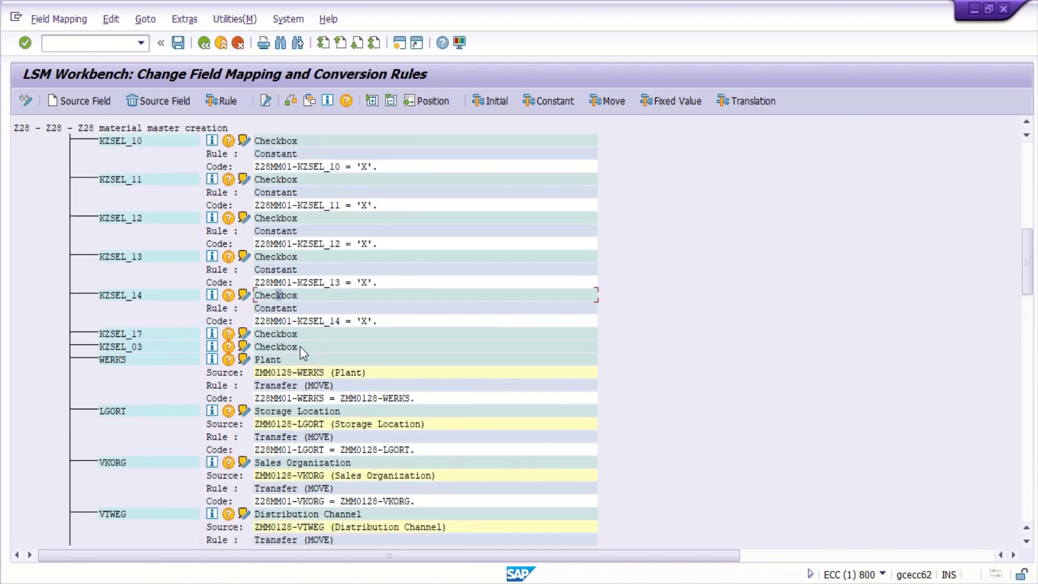
click(258, 335)
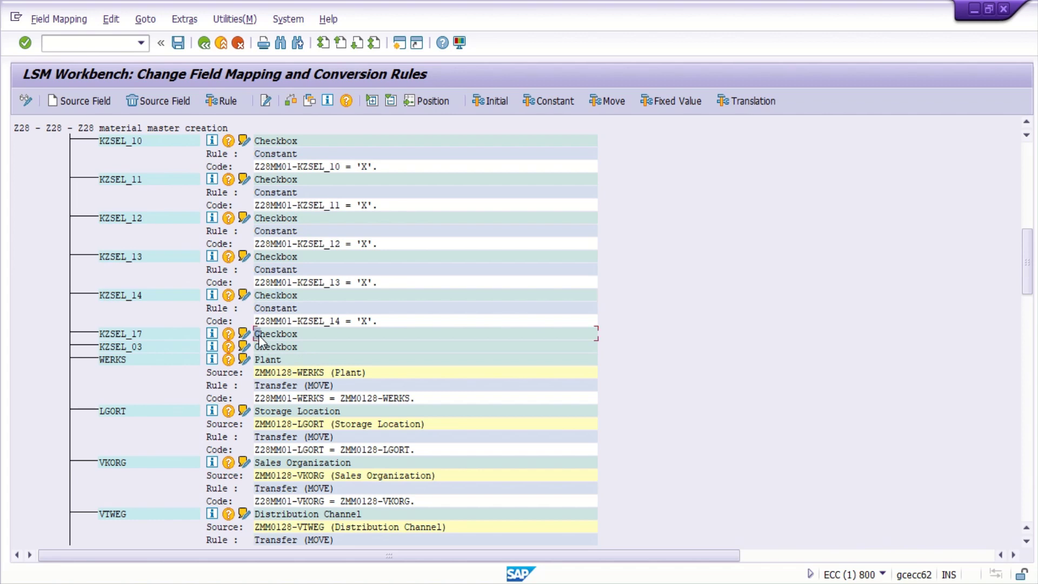
click(228, 100)
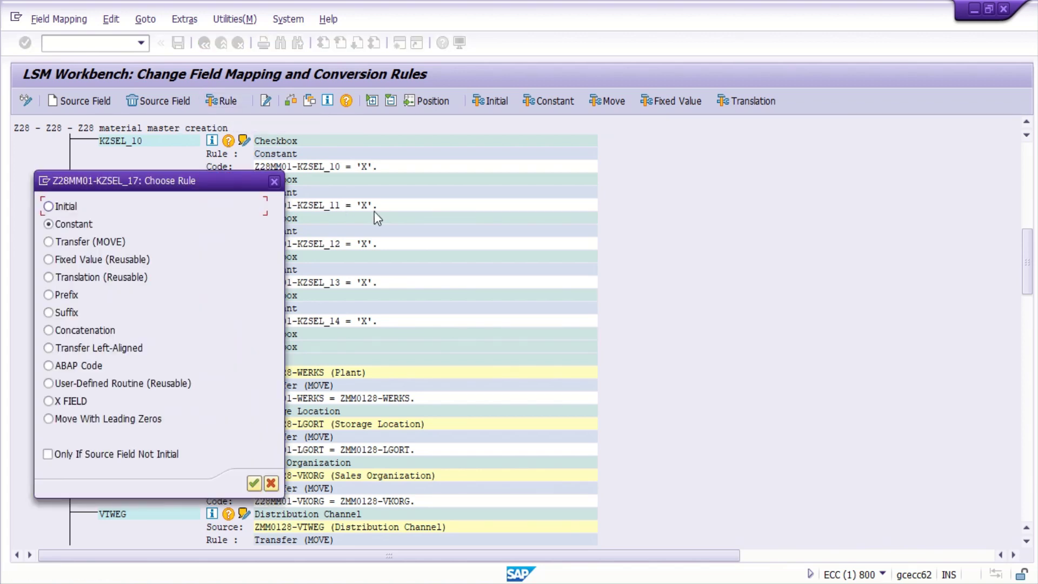
key(Return)
text(X)
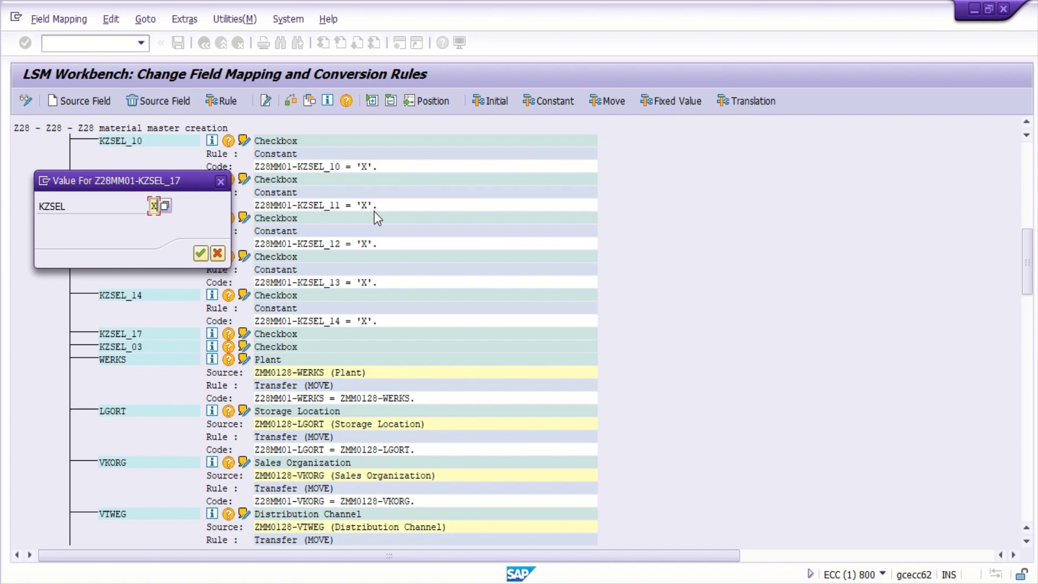
key(Return)
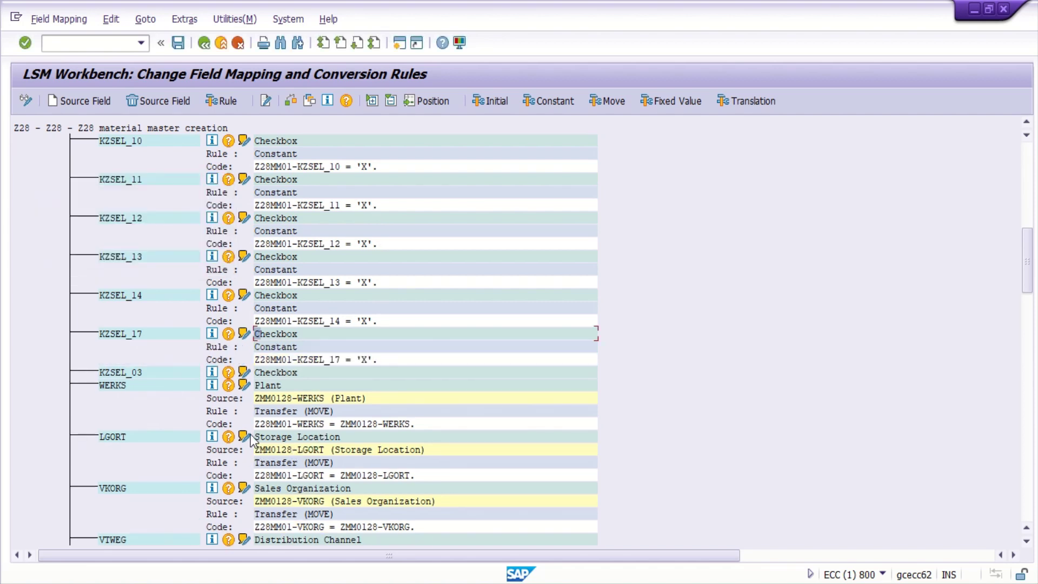
Step: Assign the Constant rule with value X to the KZSEL_03 checkbox field
click(292, 373)
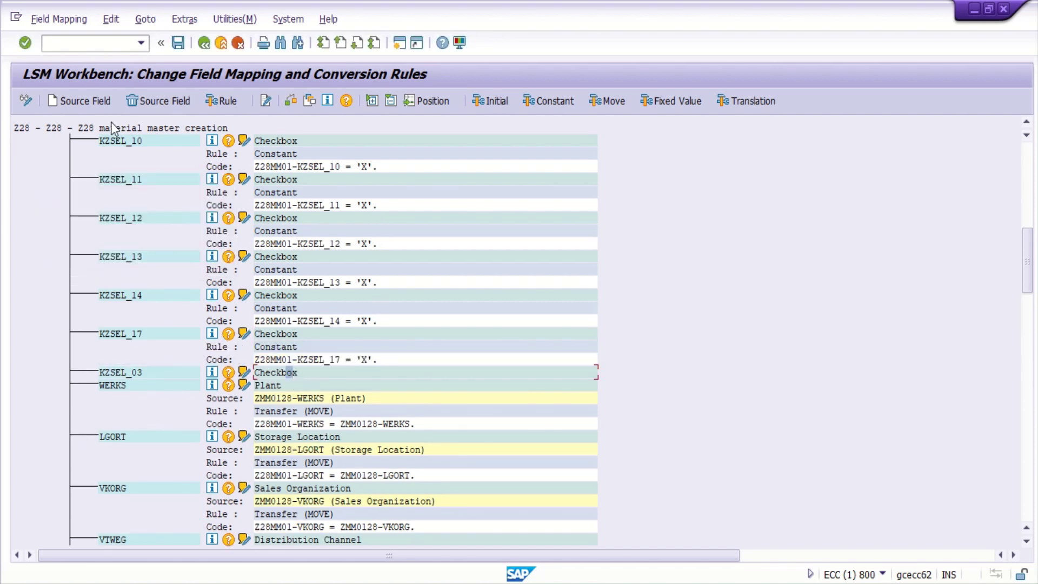
click(221, 99)
key(Return)
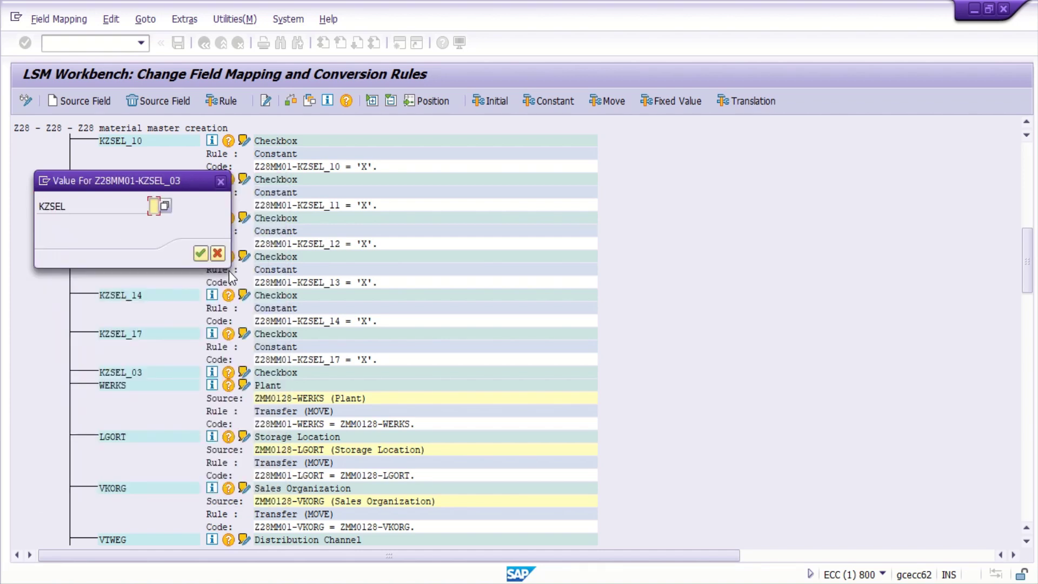
text(X)
key(Return)
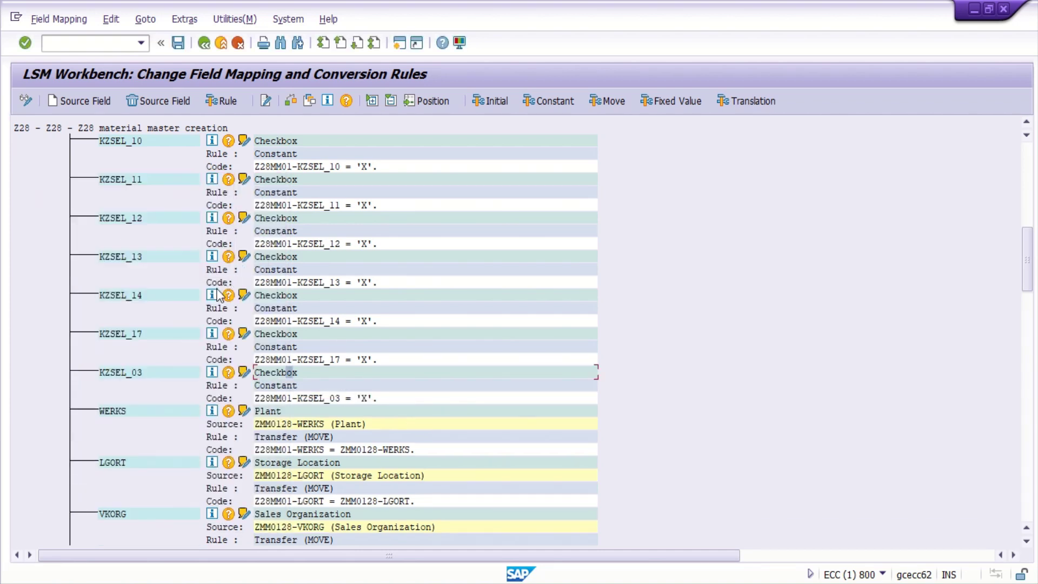
Step: Check the KZSEL constant rules and save the field mapping and conversion rules
scroll(326, 311, down, 1)
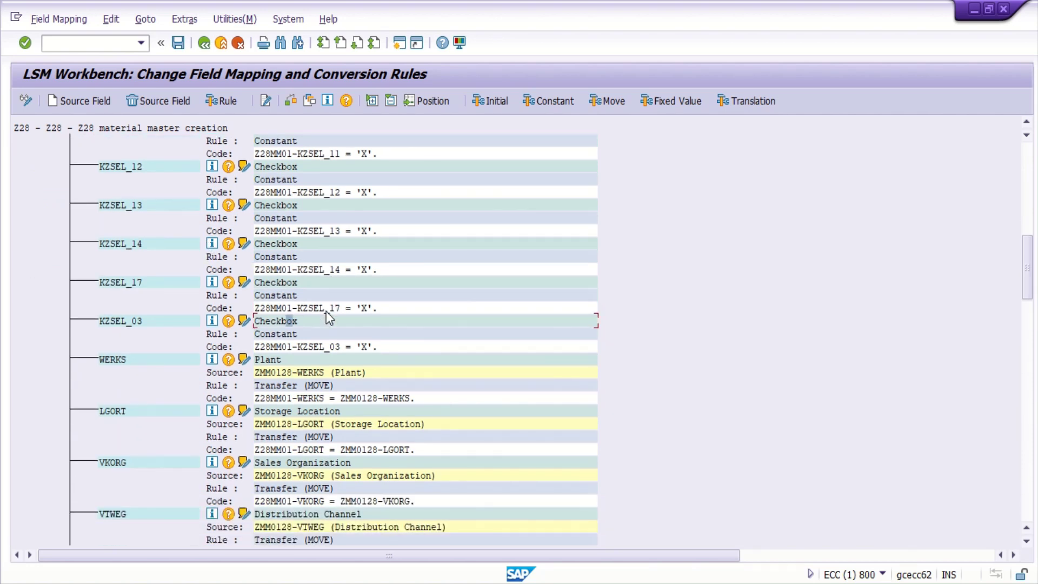
scroll(326, 310, up, 2)
scroll(327, 310, up, 2)
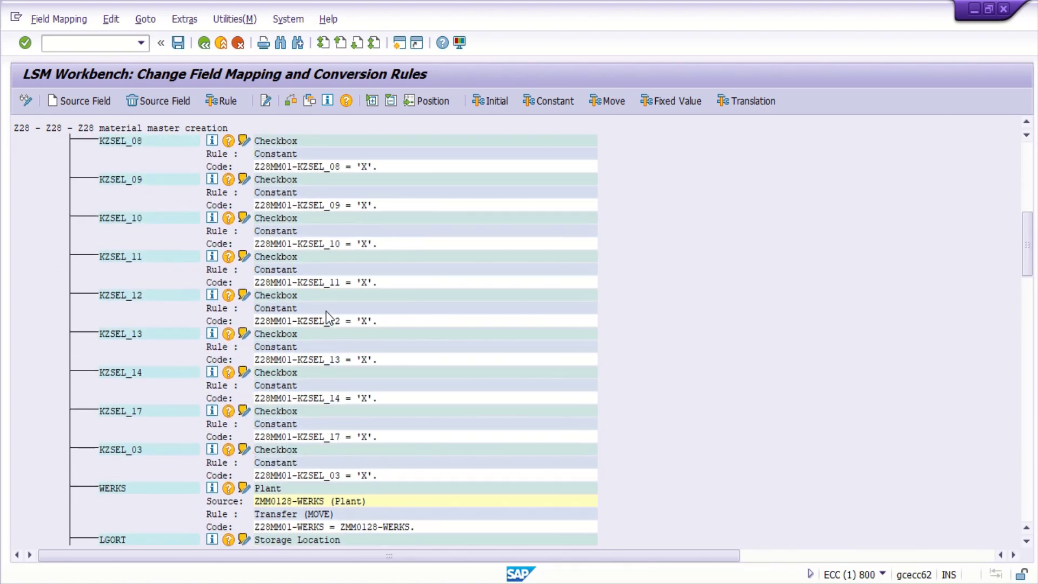
click(178, 43)
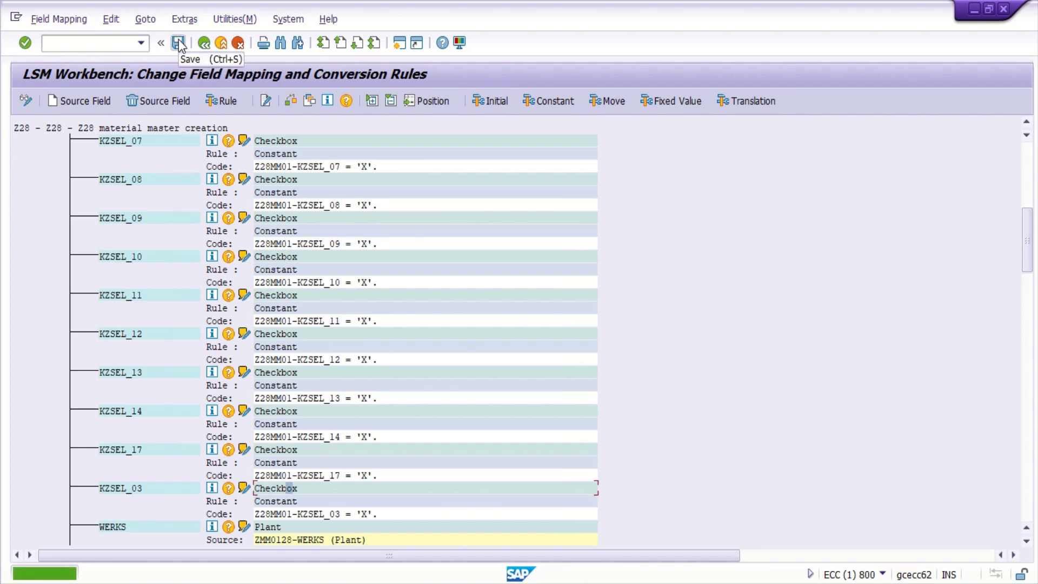
Step: Switch to the Material master mass creation workbook in Excel and copy the field descriptions in D2:D32
key(alt+Tab)
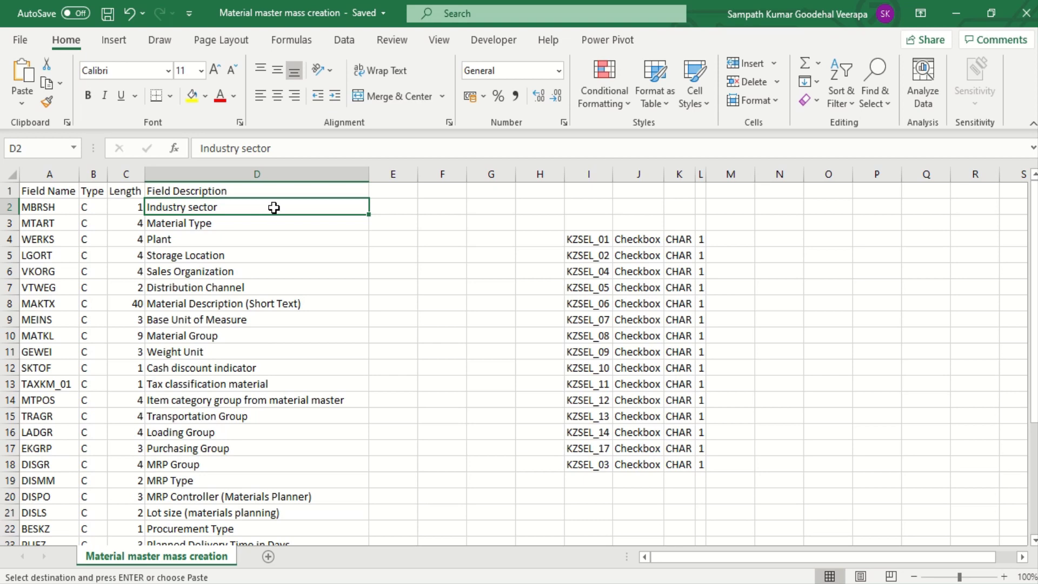
drag(278, 206, 290, 514)
key(ctrl+c)
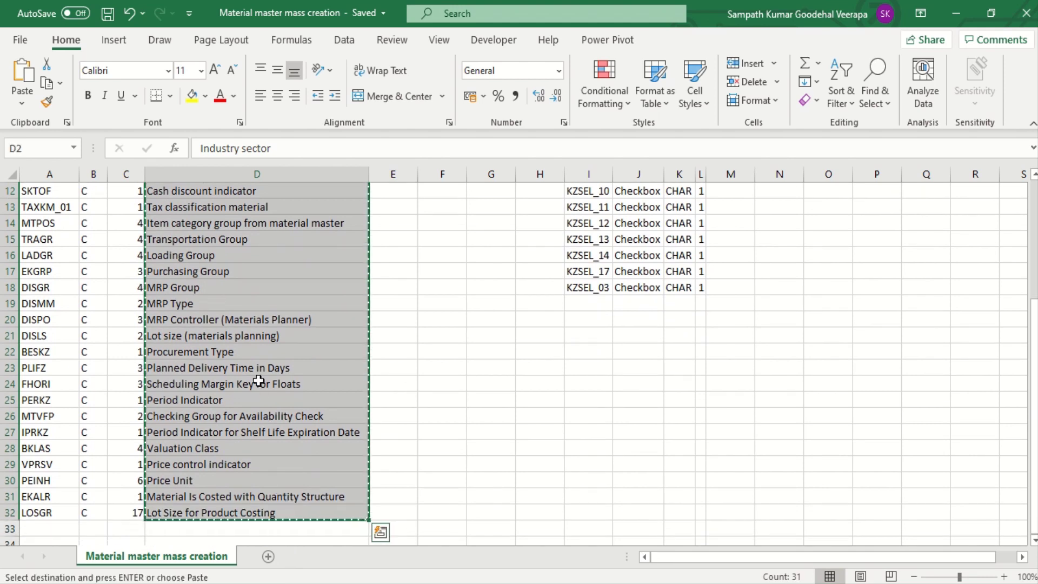
right_click(258, 381)
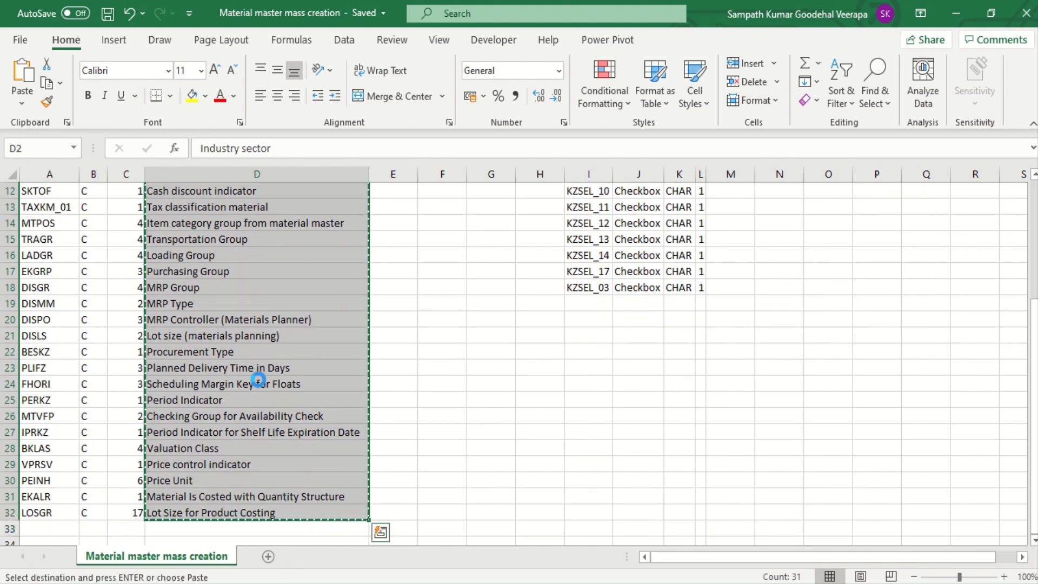
Step: Create a new blank workbook and paste the copied field descriptions transposed across row 1, starting in A1
key(ctrl+n)
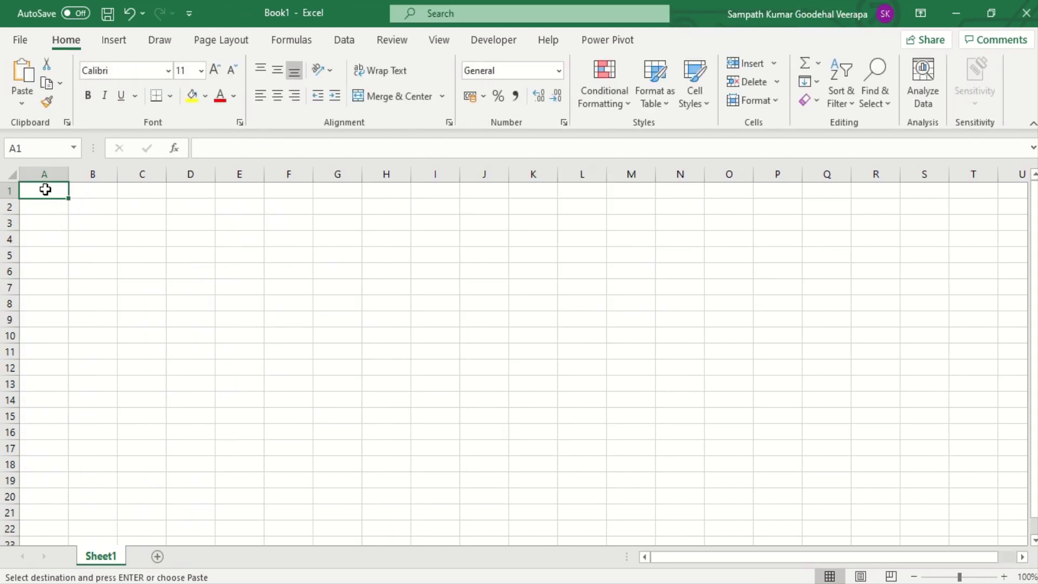
right_click(45, 192)
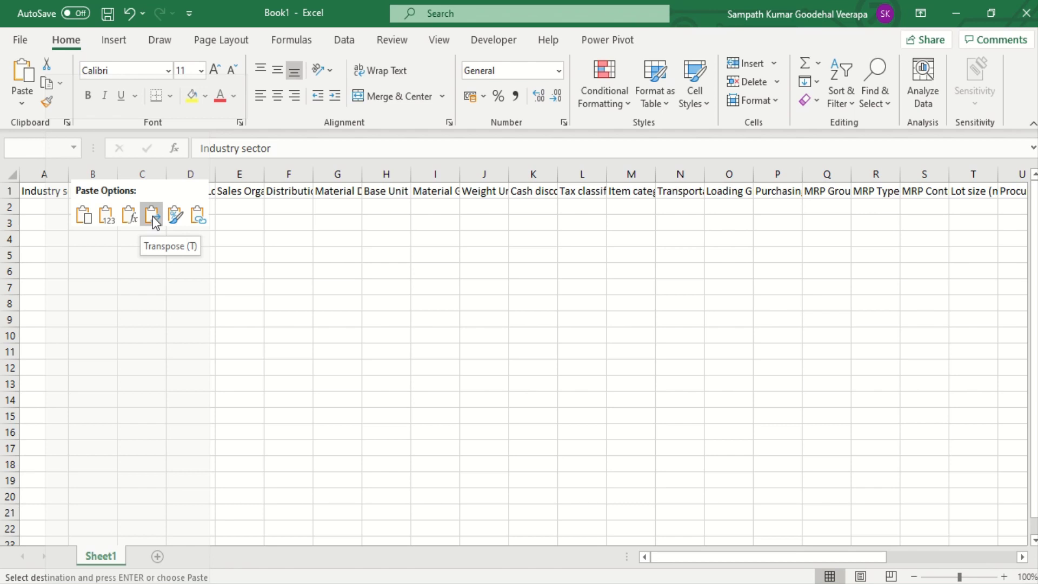
click(153, 216)
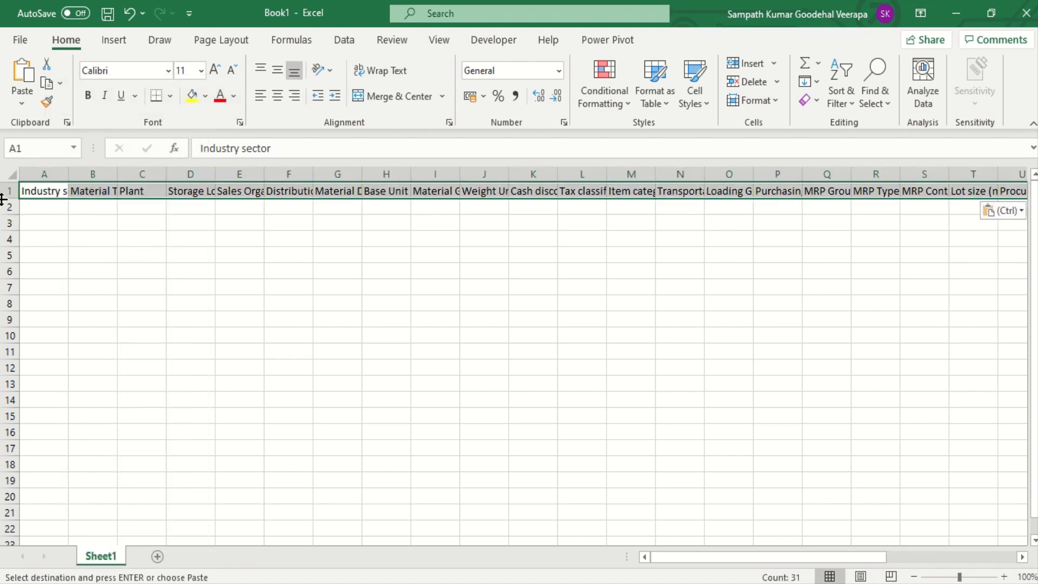
Step: Auto-fit the widths of all columns to the header texts and select A2 for the first data record
click(11, 171)
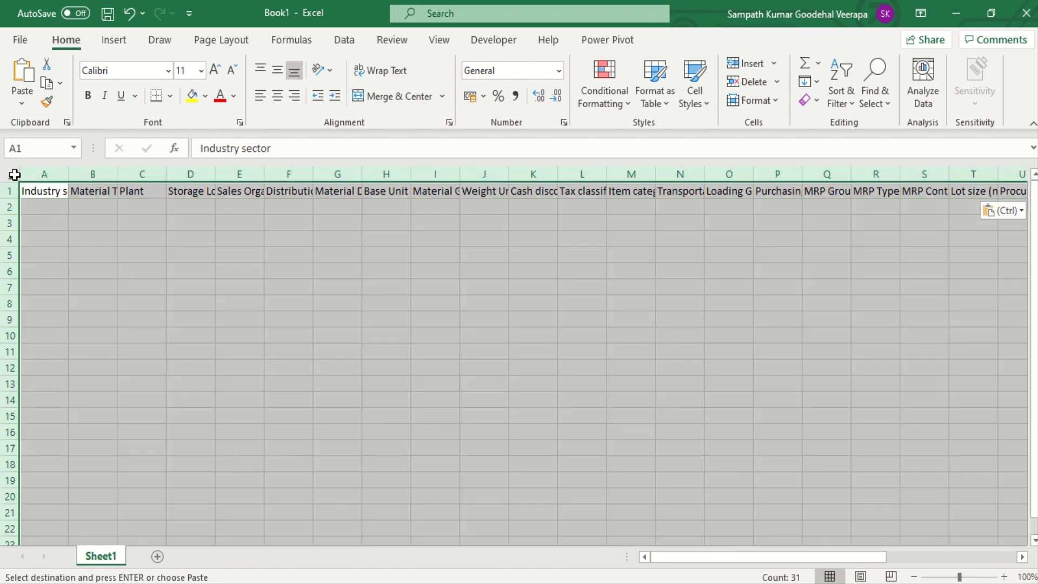
double_click(69, 173)
click(53, 210)
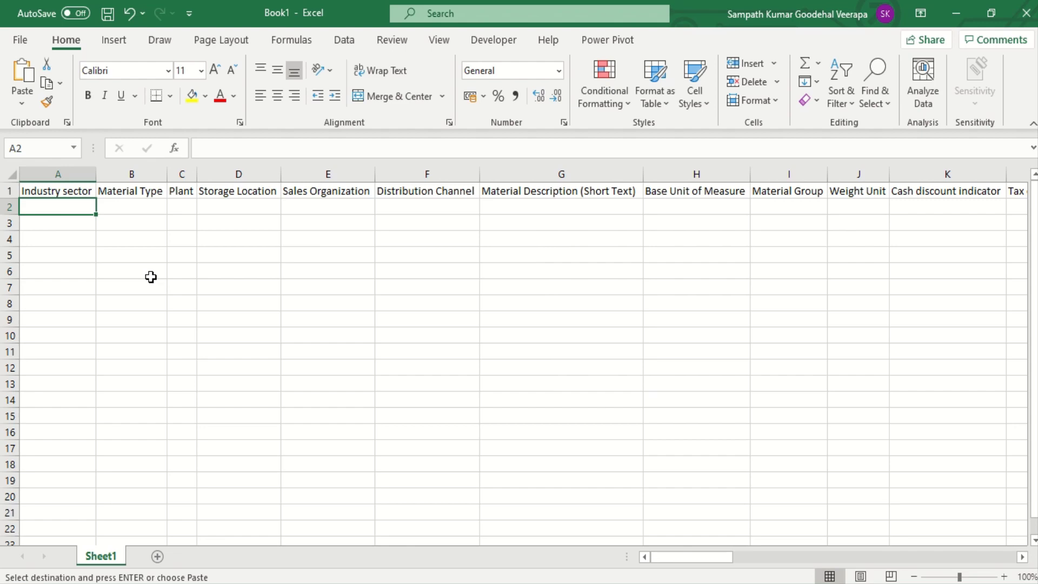
Step: Switch to the SAP LSM Workbench and display the recording Z28MM01 through the Maintain Object Attributes step
key(alt+Tab)
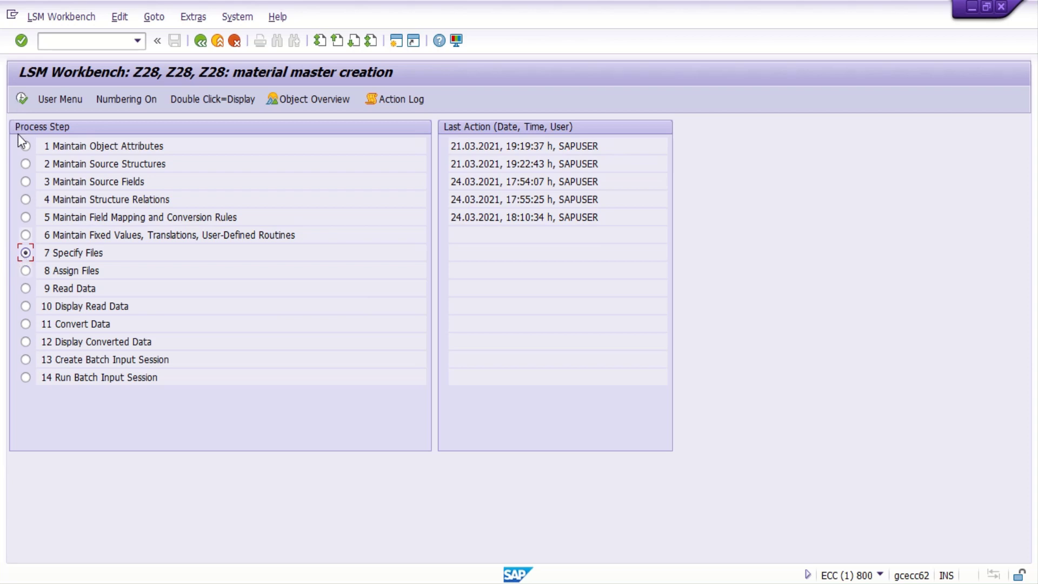
click(25, 147)
click(21, 99)
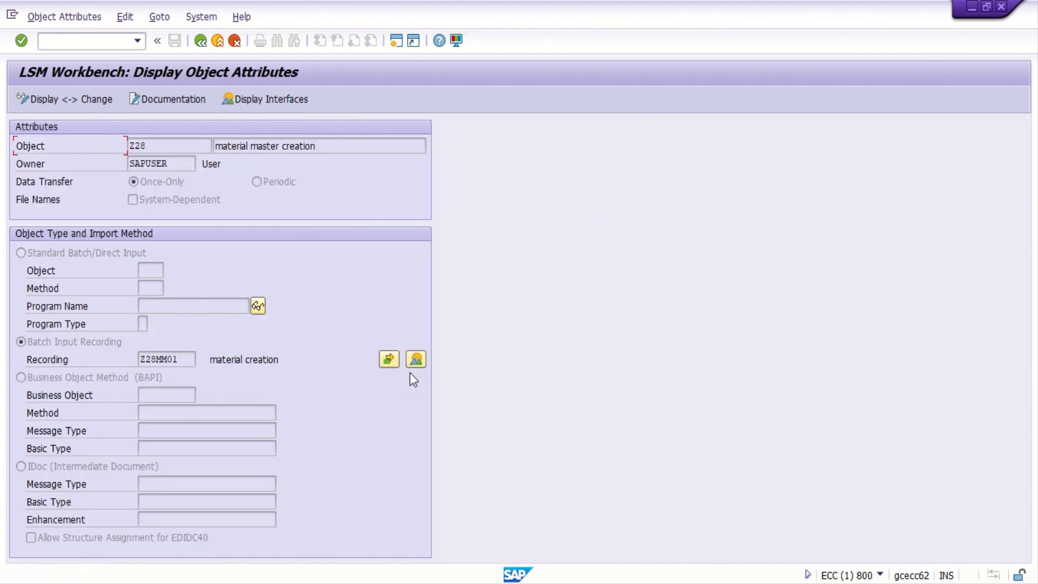
click(416, 360)
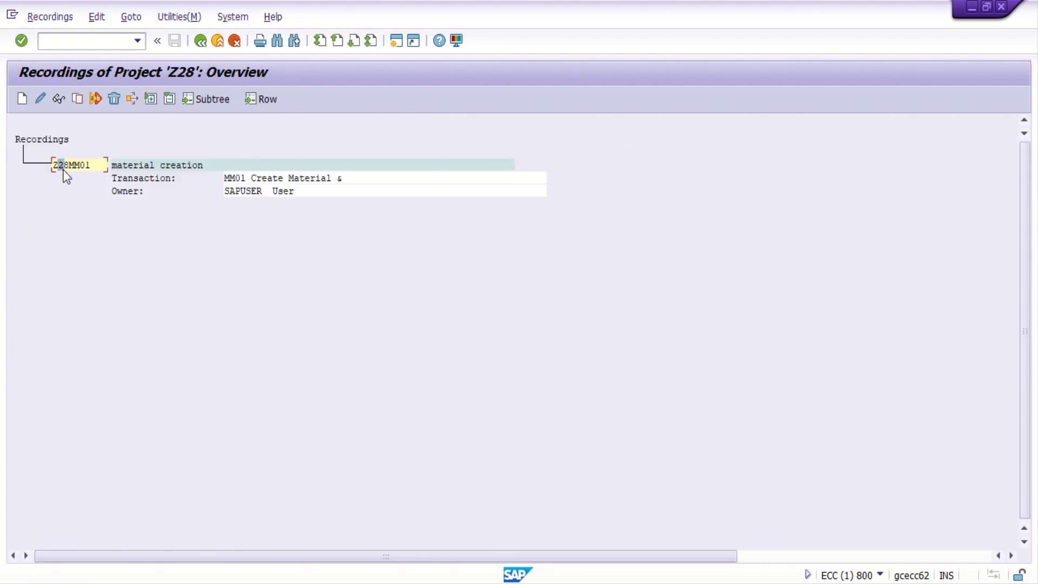
click(58, 98)
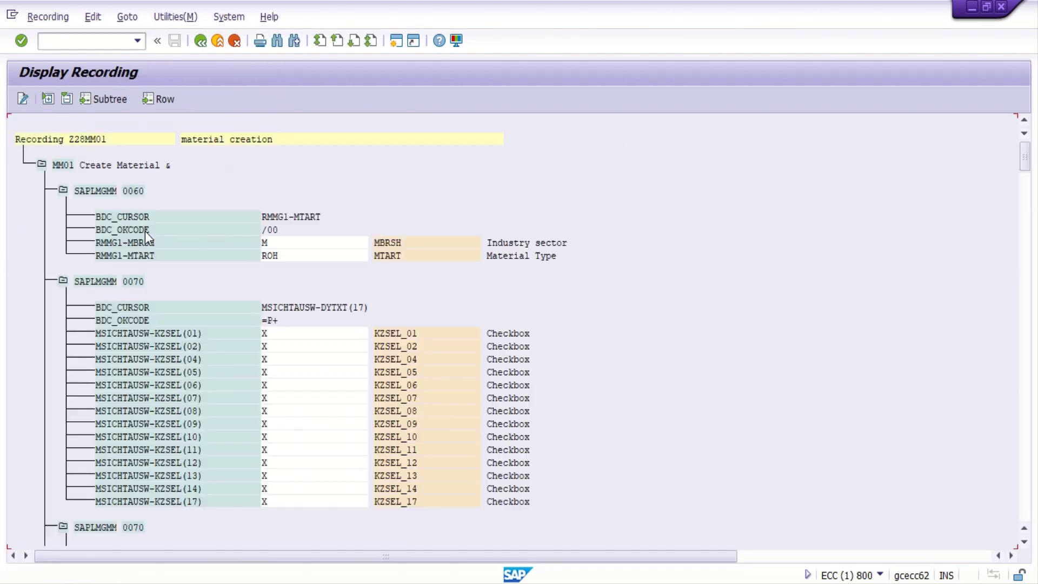
Step: Examine the recorded field values in the Z28MM01 recording, from the view checkboxes through the organizational levels to the basic data
scroll(359, 368, down, 5)
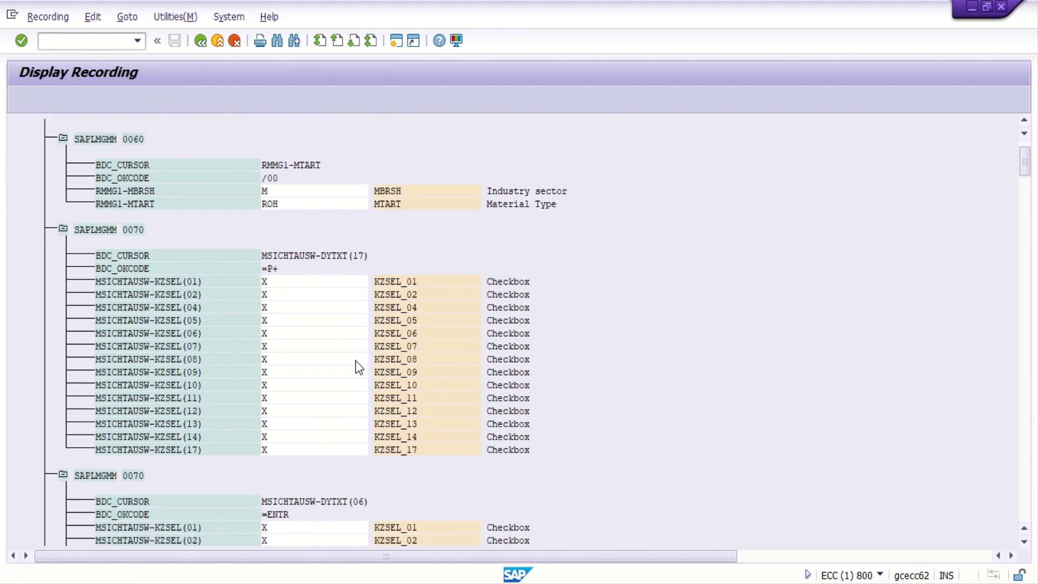
scroll(359, 368, down, 5)
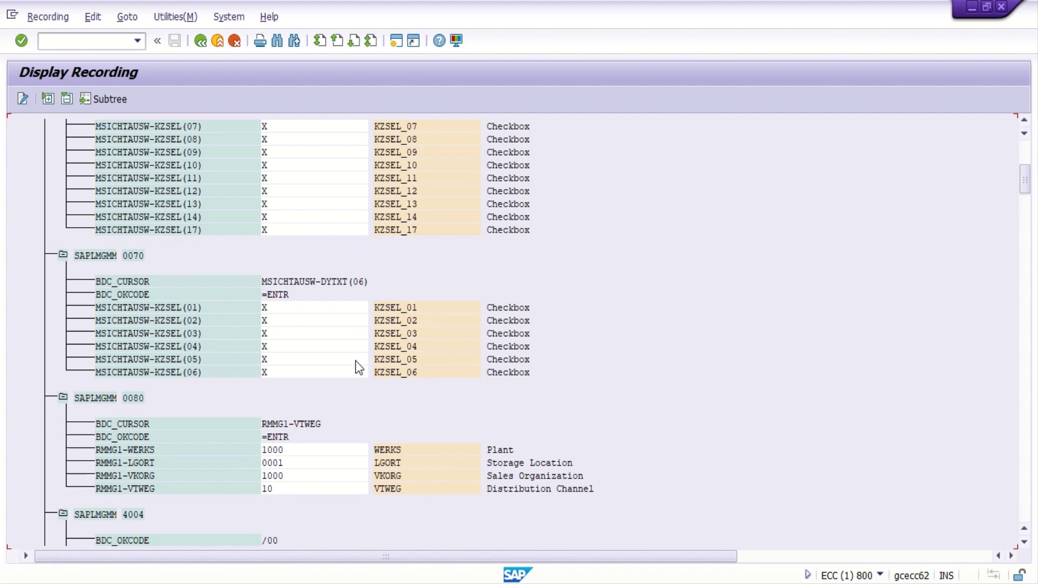
scroll(359, 367, down, 3)
scroll(360, 367, down, 3)
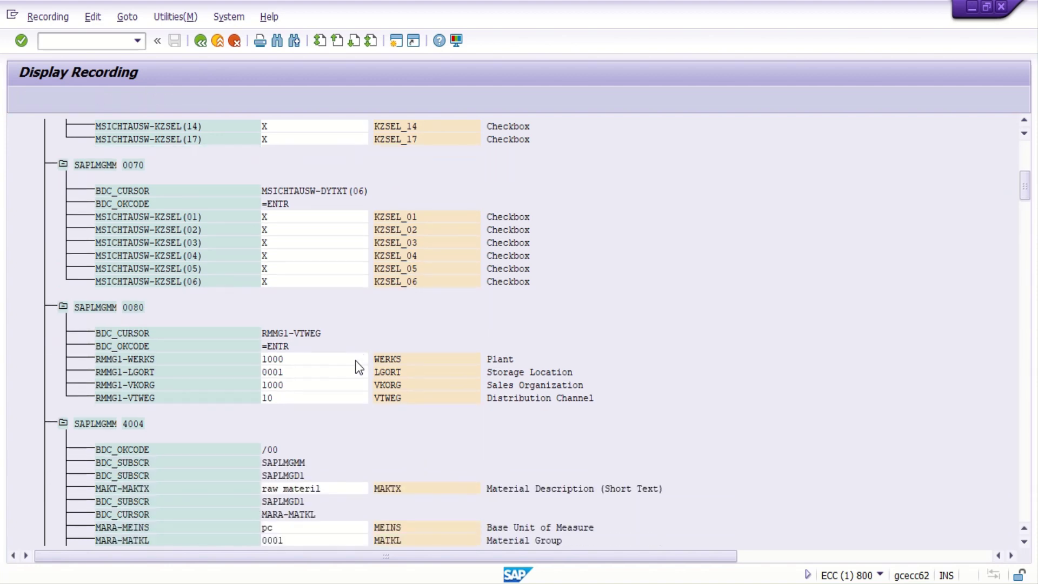
scroll(360, 368, down, 2)
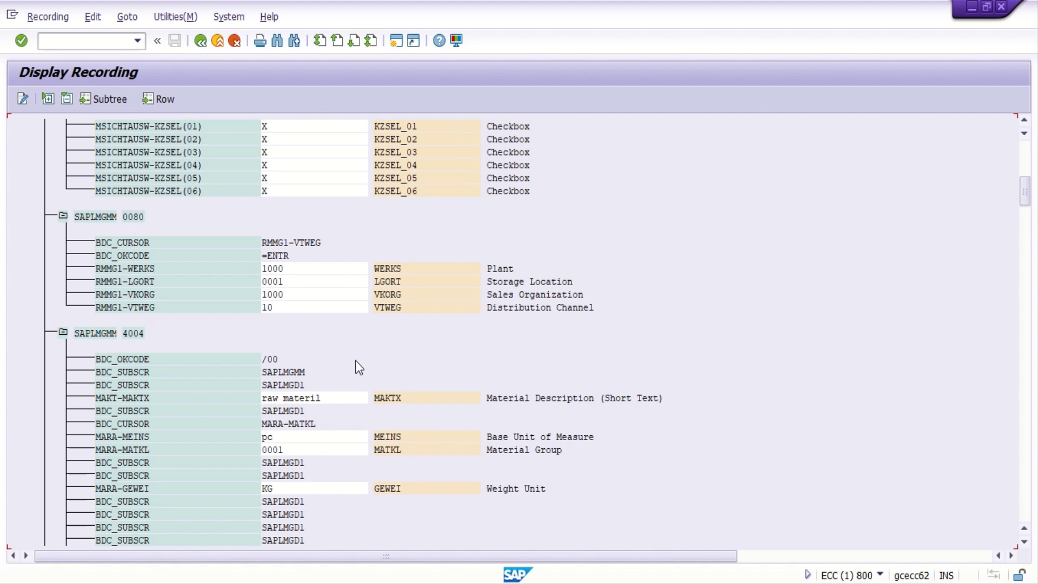
scroll(358, 368, down, 3)
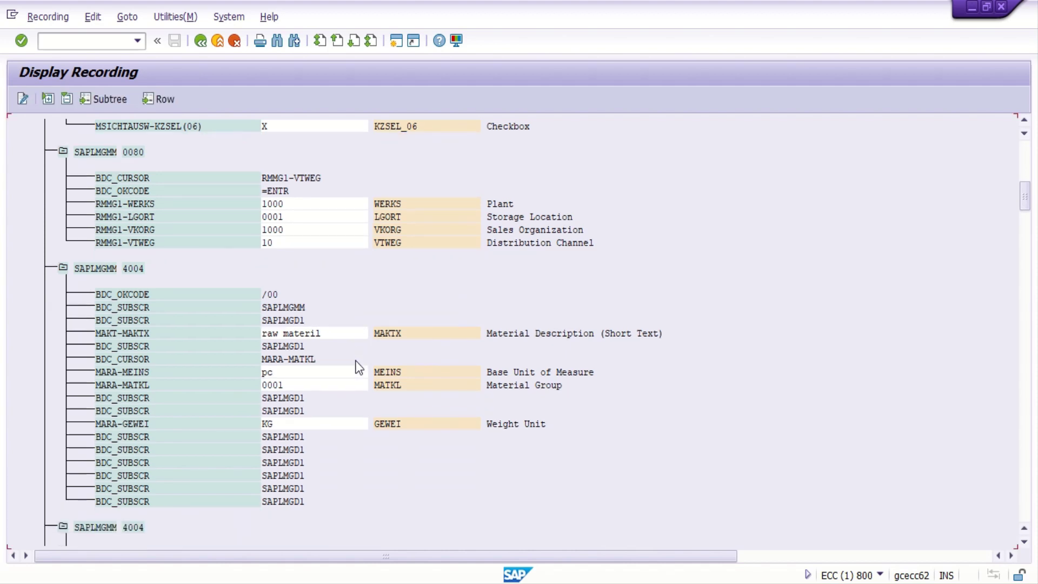
scroll(356, 362, down, 4)
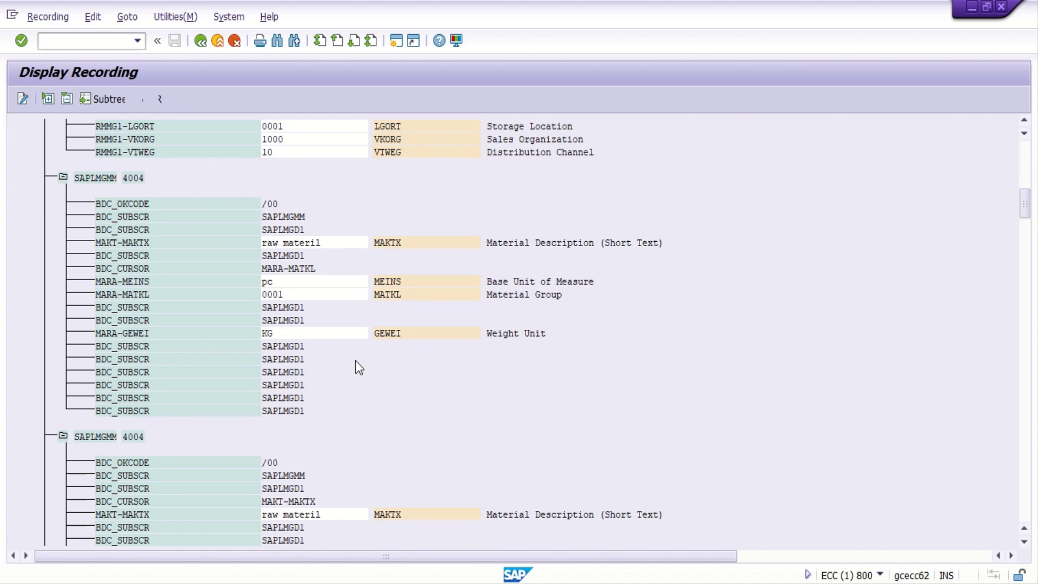
scroll(356, 361, down, 3)
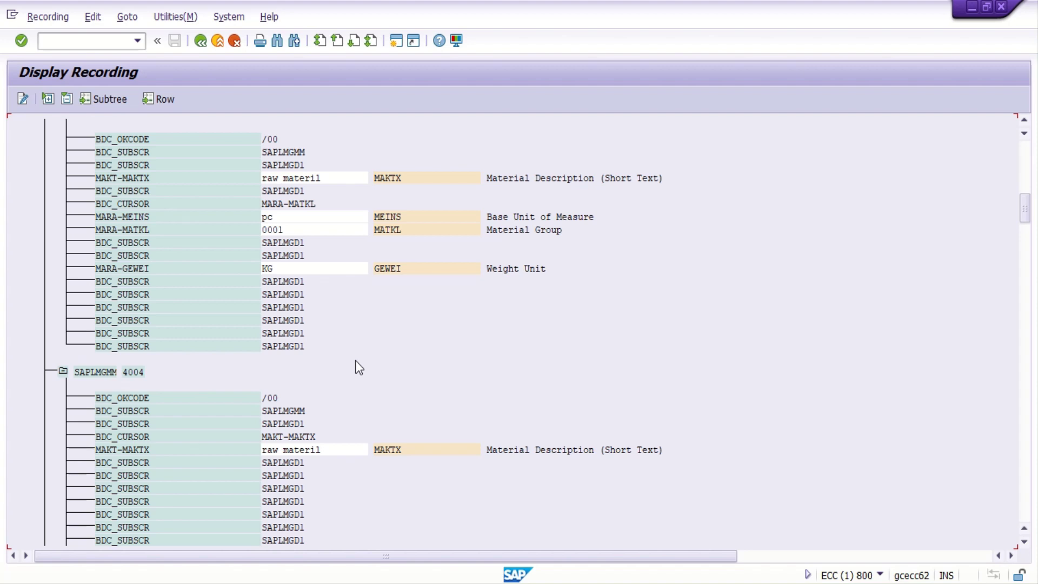
scroll(359, 368, down, 1)
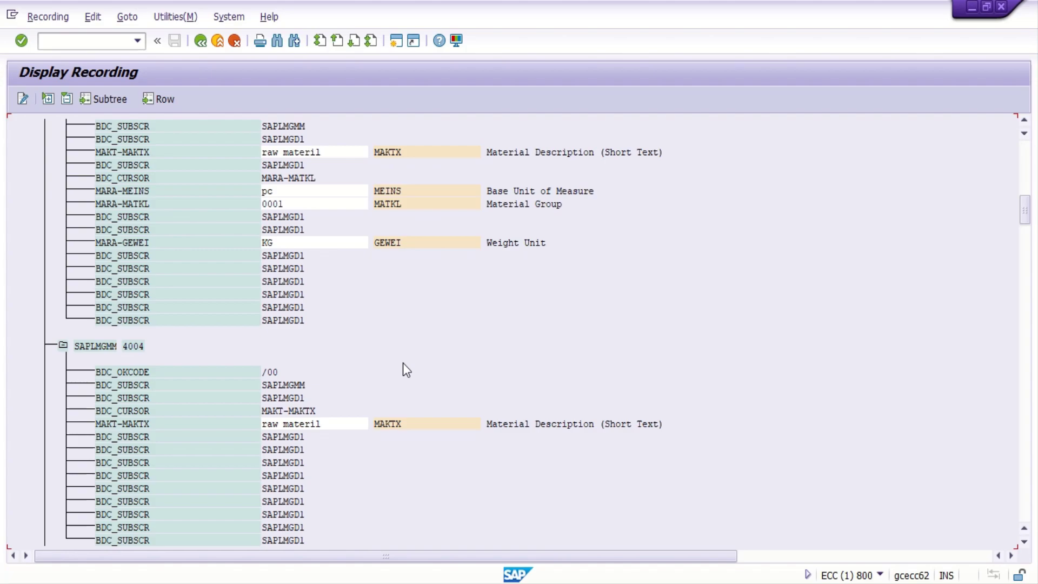
Step: Switch to the LSMW upload material master workbook in Excel and format Storage Location cell D2 as Text
key(alt+Tab)
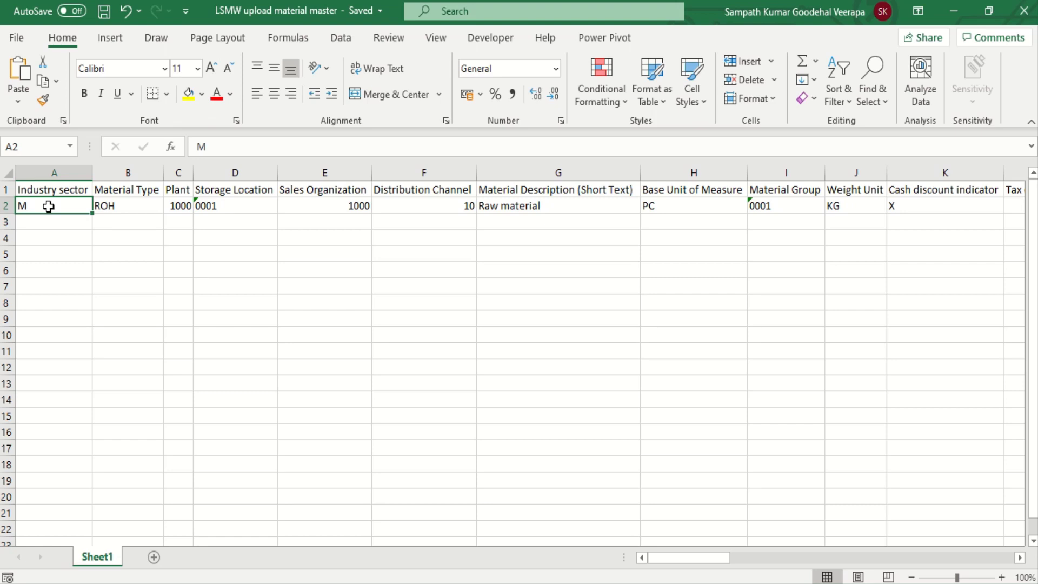
key(Right)
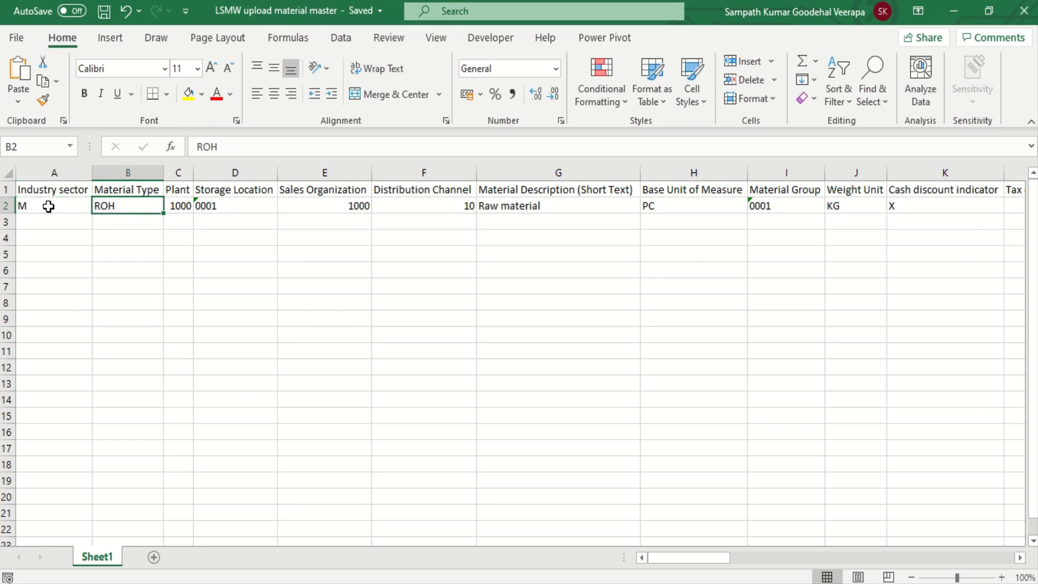
key(Right)
key(Right)
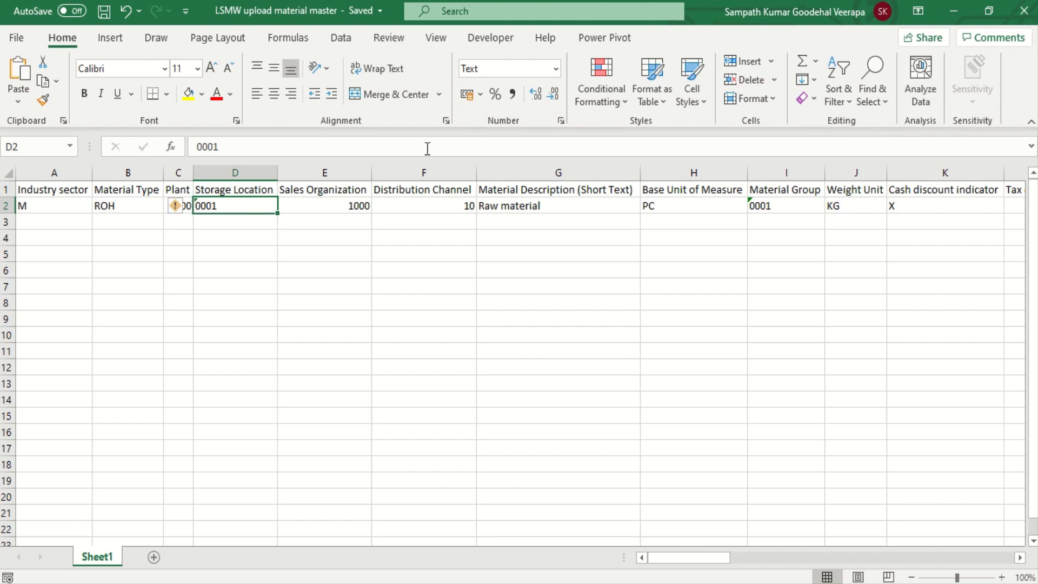
click(554, 69)
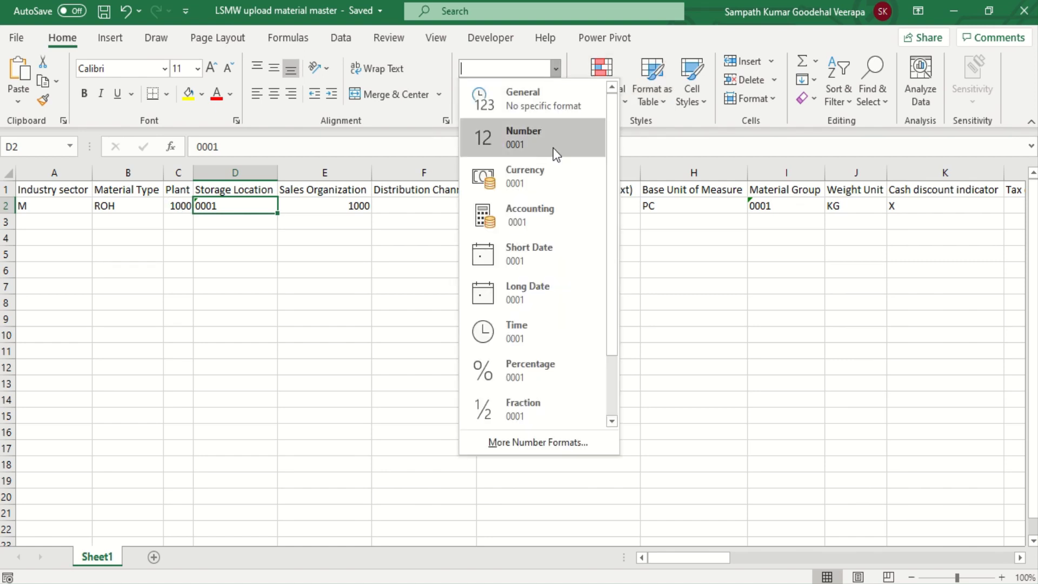
scroll(566, 414, down, 1)
click(543, 414)
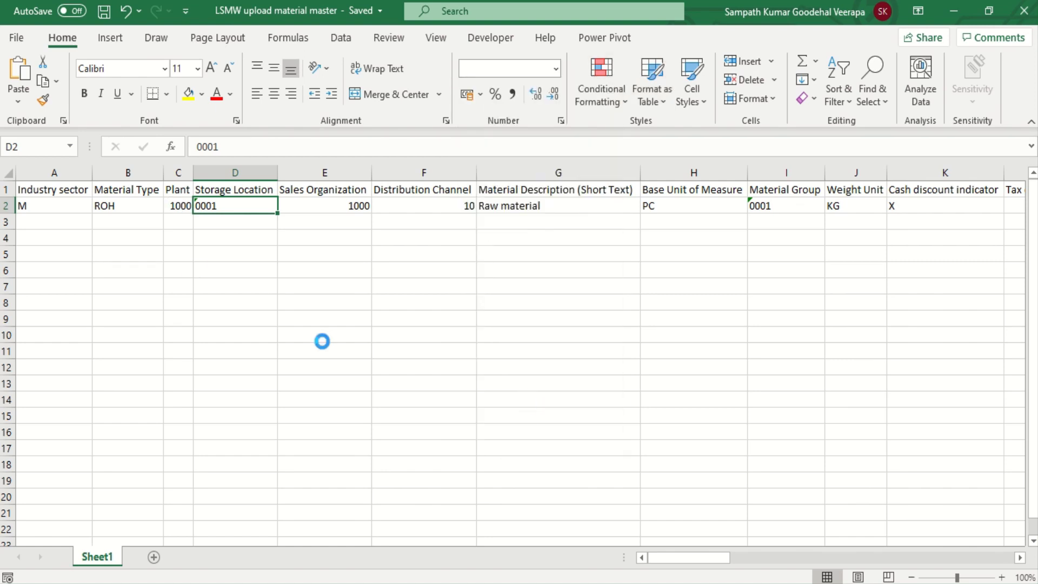
Step: Check the sales, basic data and purchasing values of the record in row 2, from Sales Organization to Purchasing Group
key(Right)
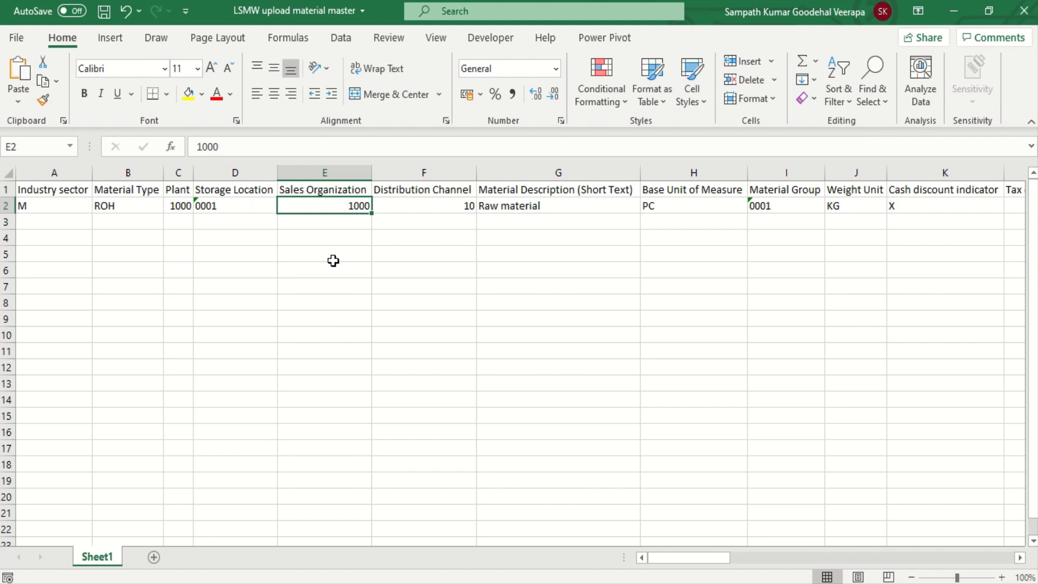
key(Right)
key(Right)
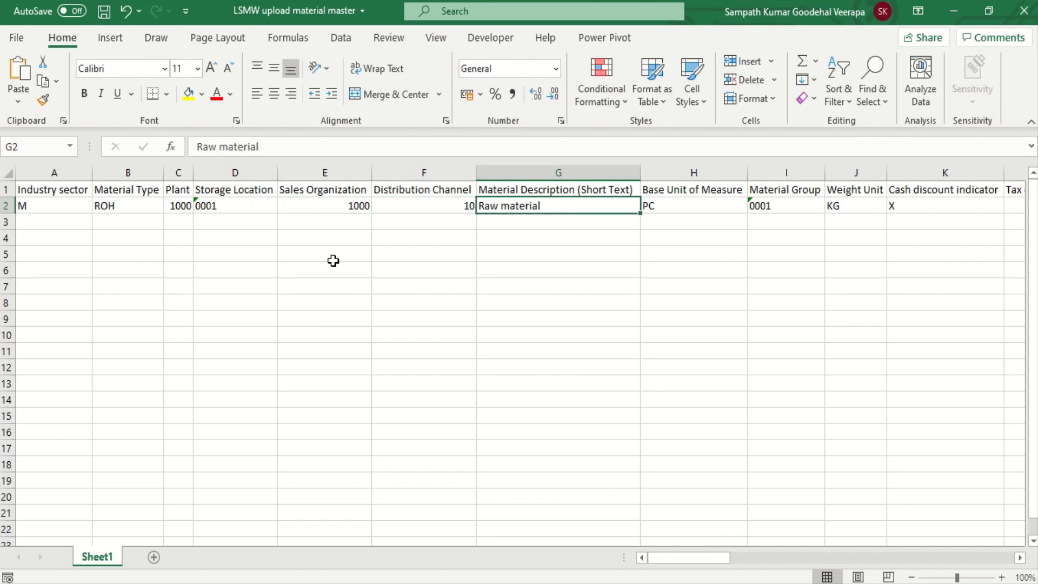
key(Right)
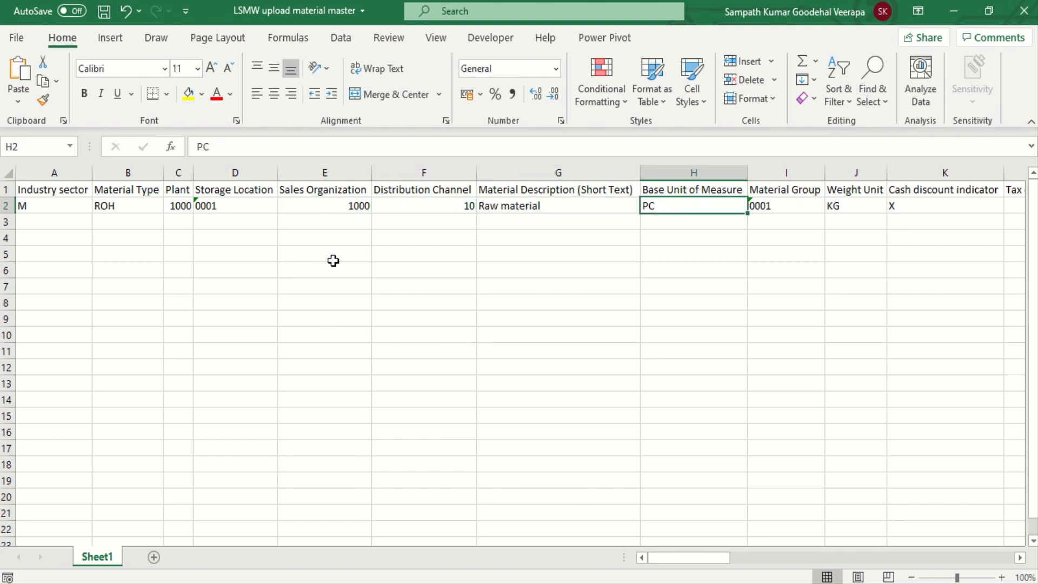
key(Right)
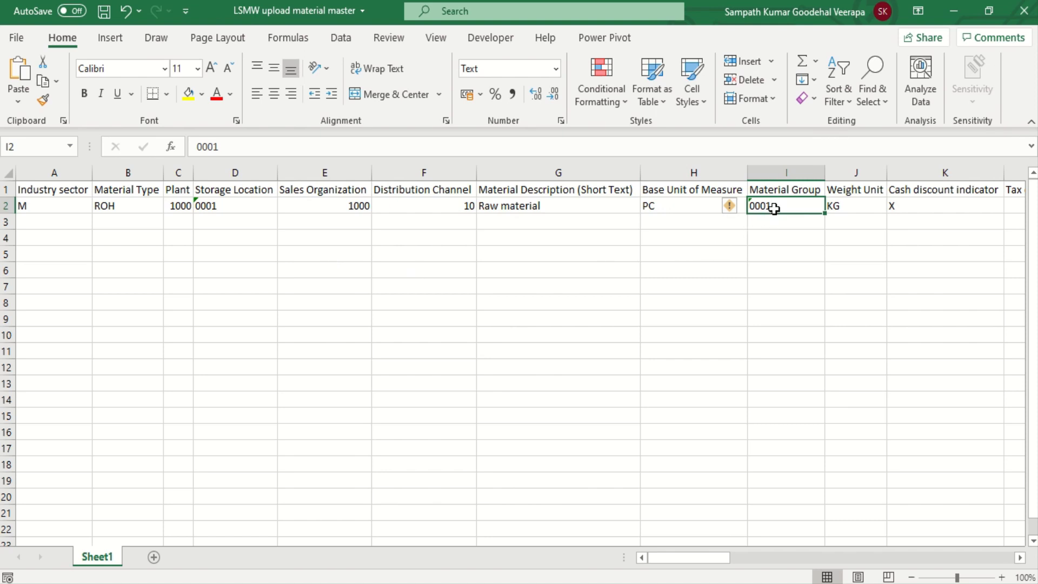
key(Right)
key(Right)
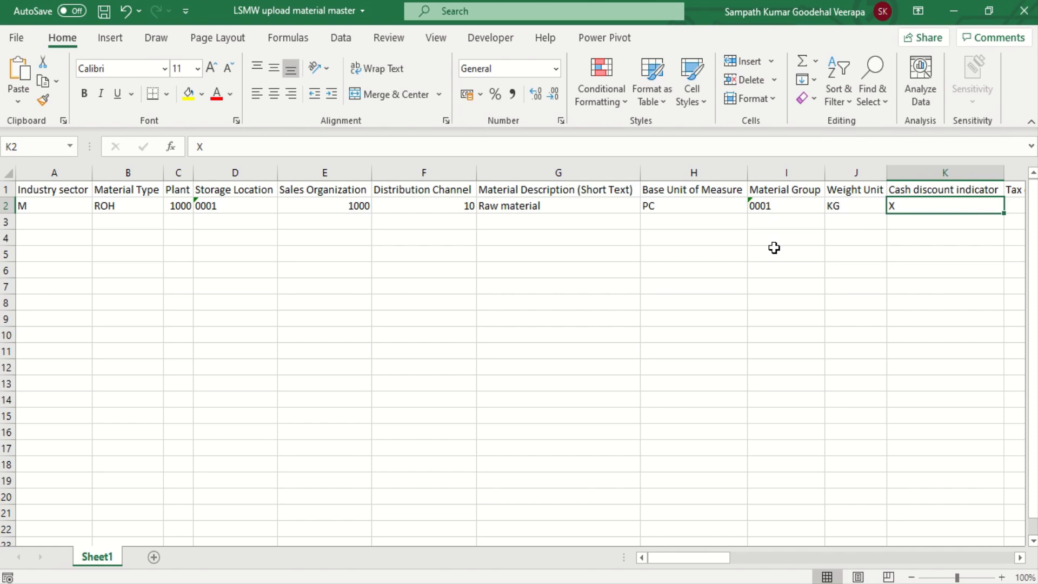
key(Right)
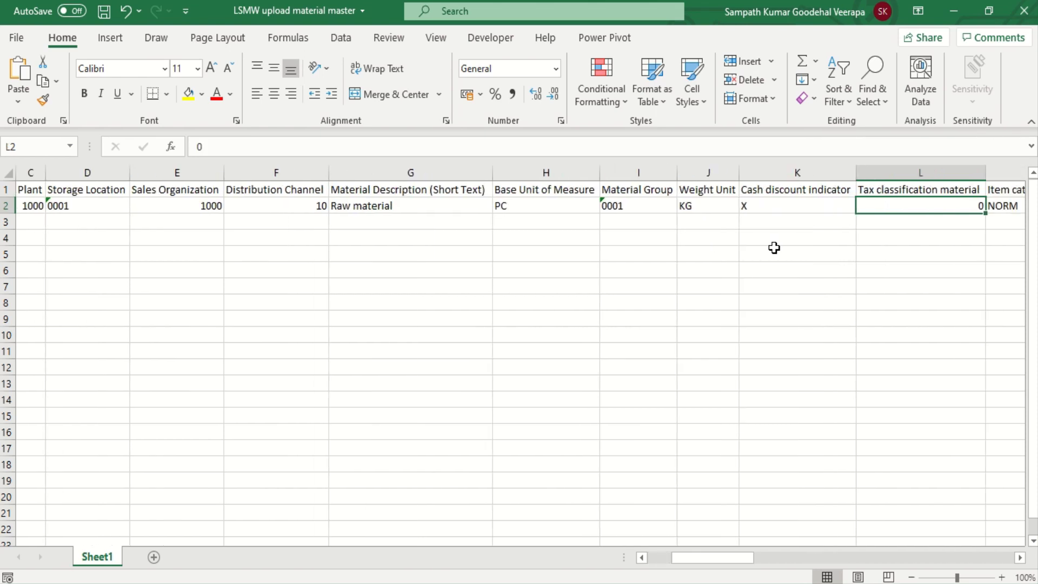
key(Right)
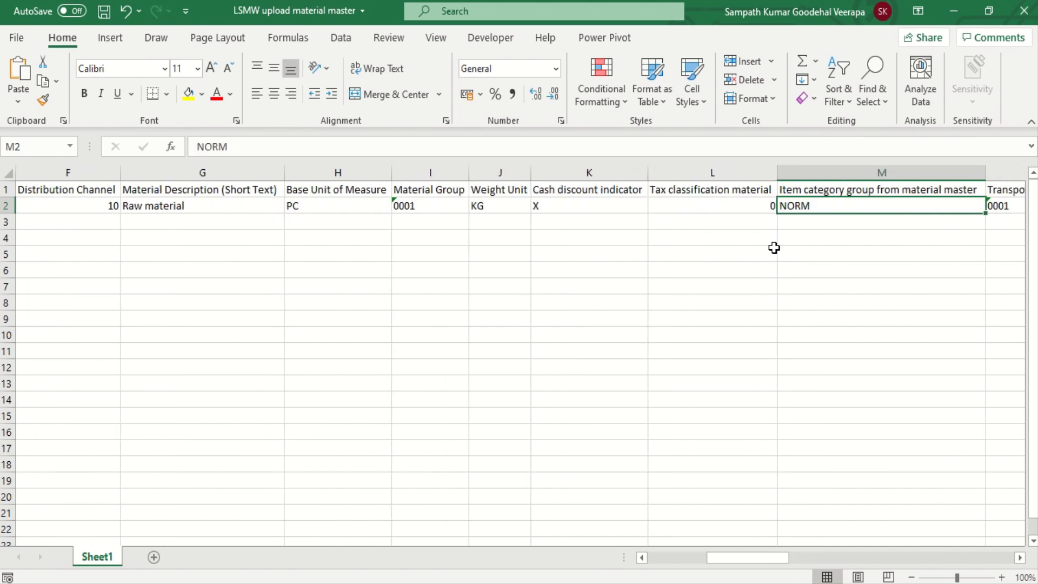
key(Right)
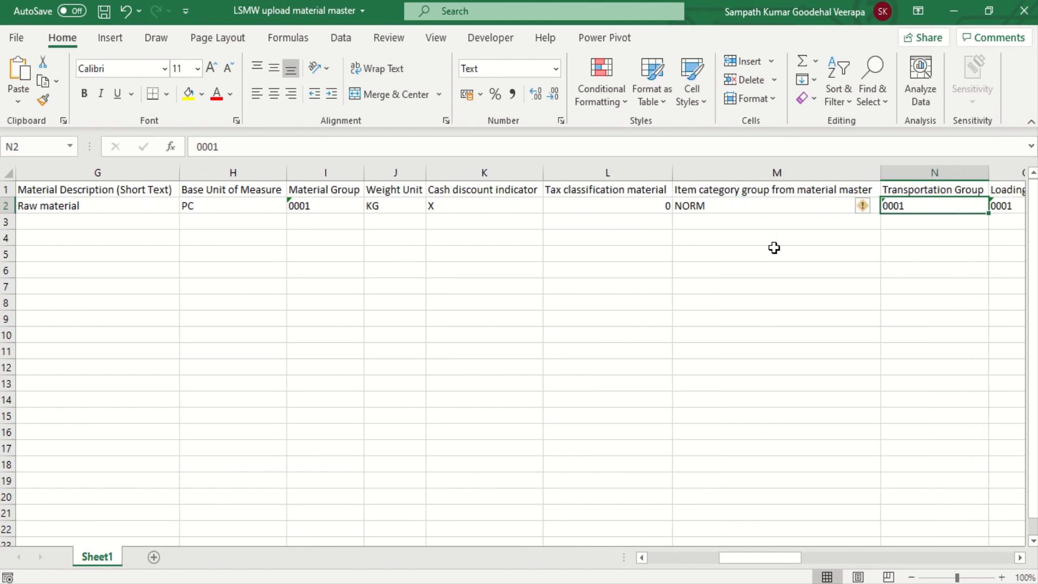
key(Right)
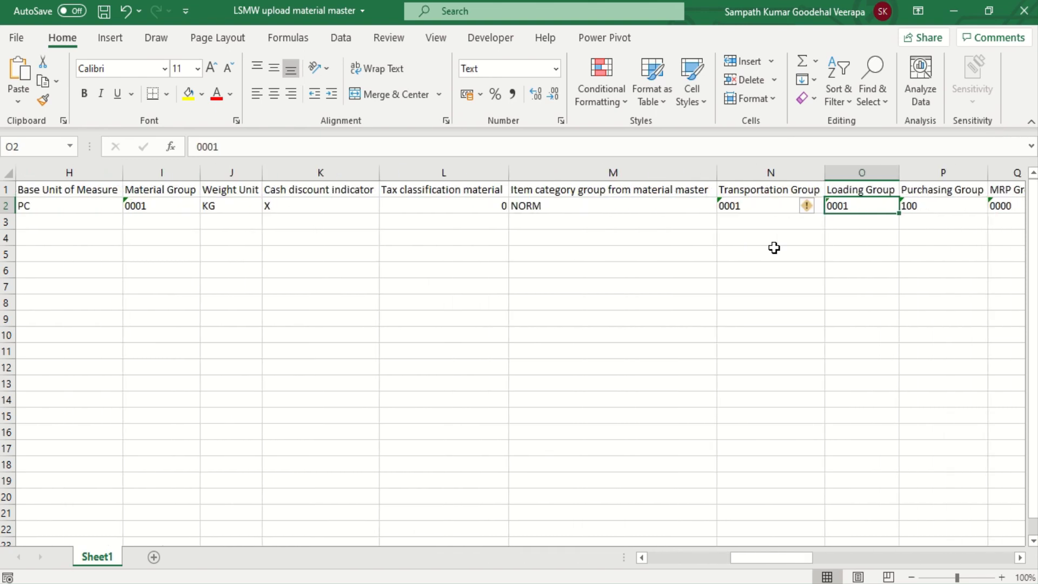
key(Right)
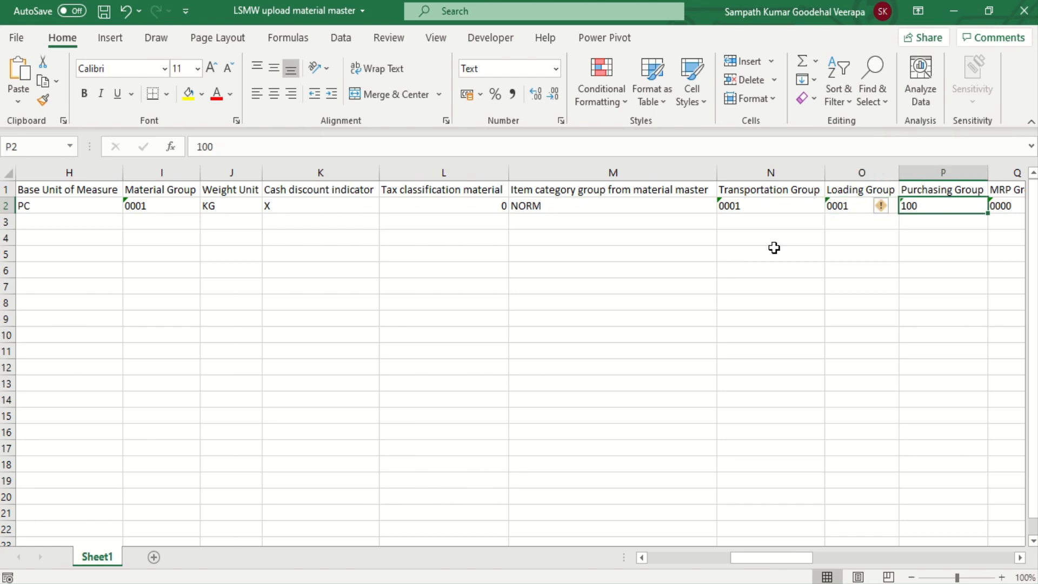
Step: Review the MRP values of the record in row 2, from MRP Group to Checking Group for Availability Check
key(Right)
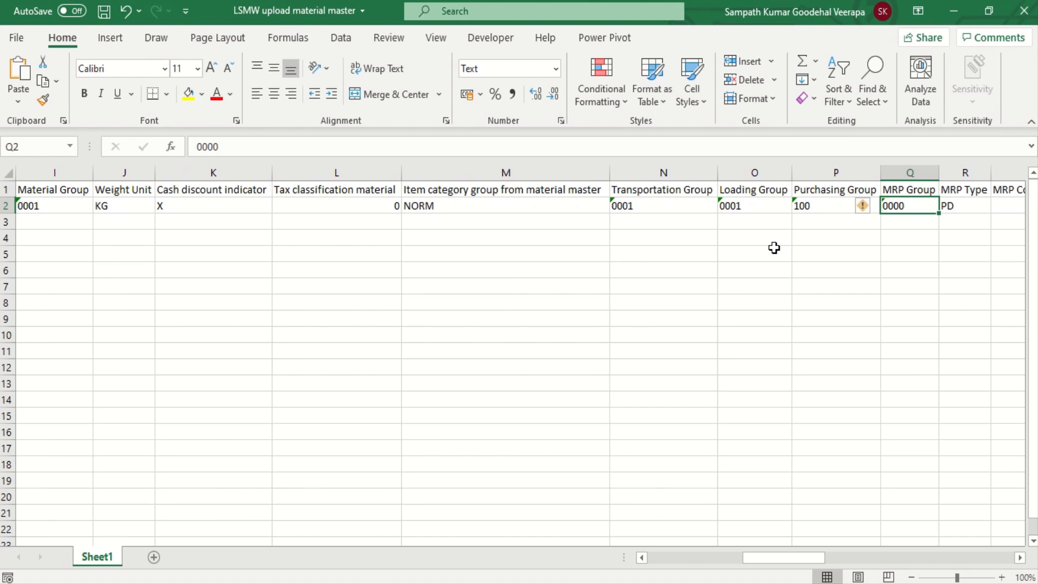
key(Right)
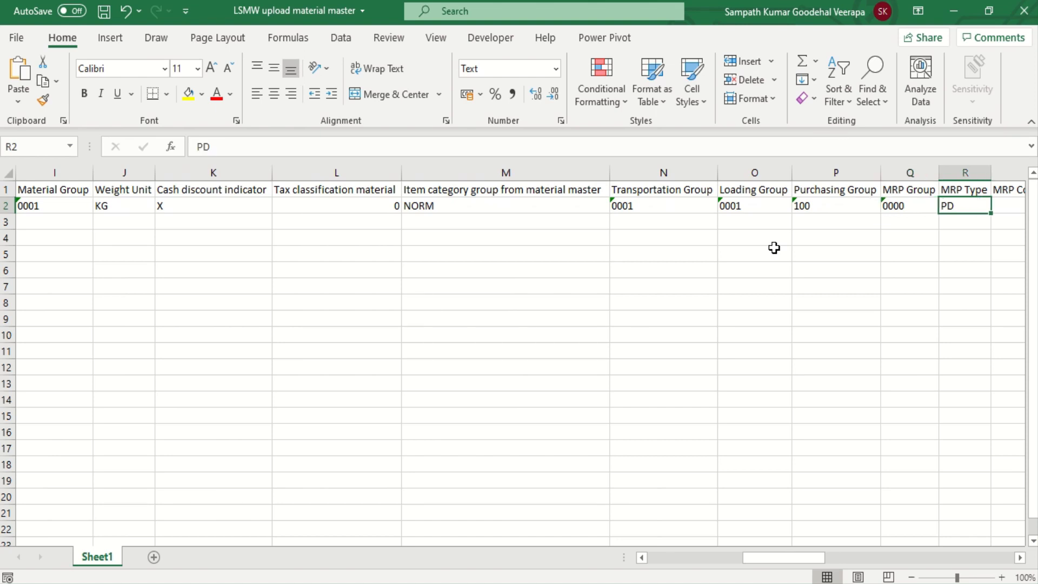
key(Right)
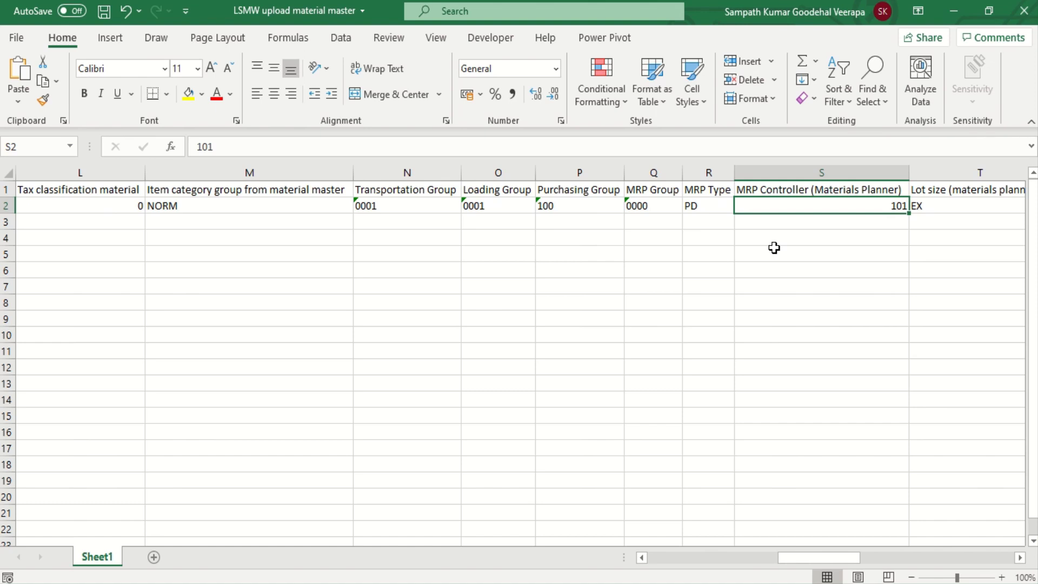
key(Right)
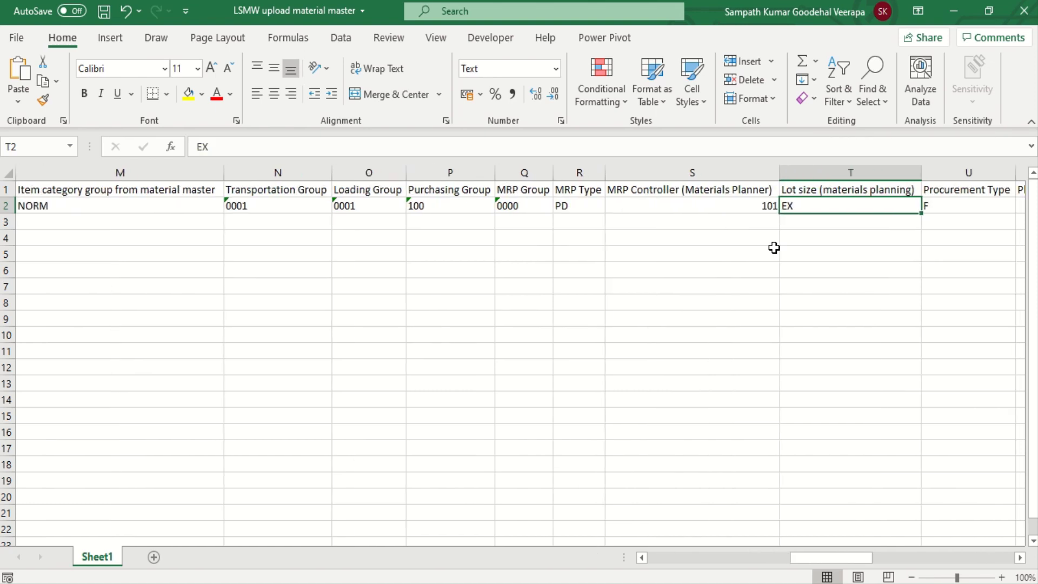
key(Right)
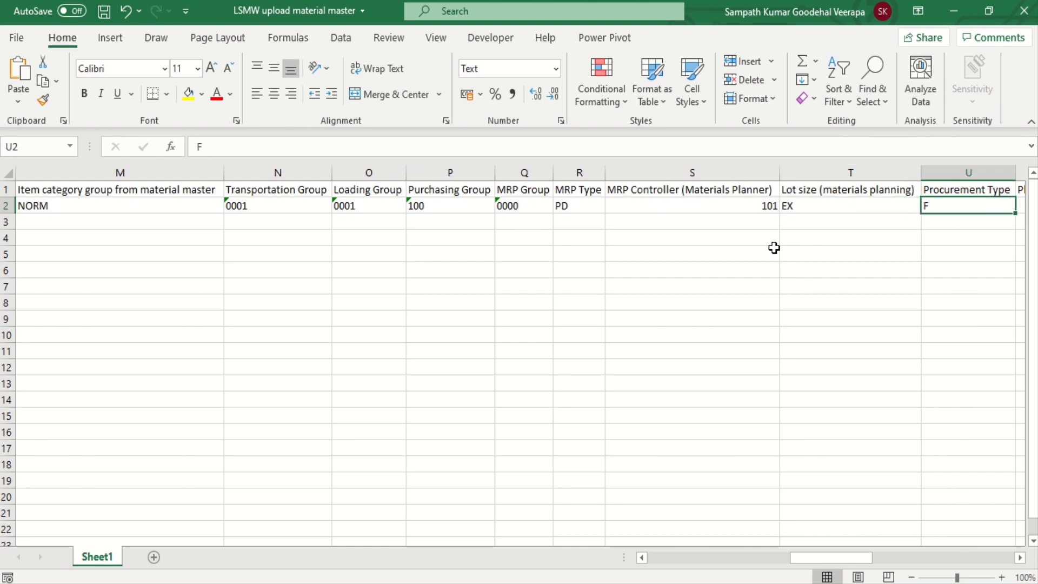
key(Right)
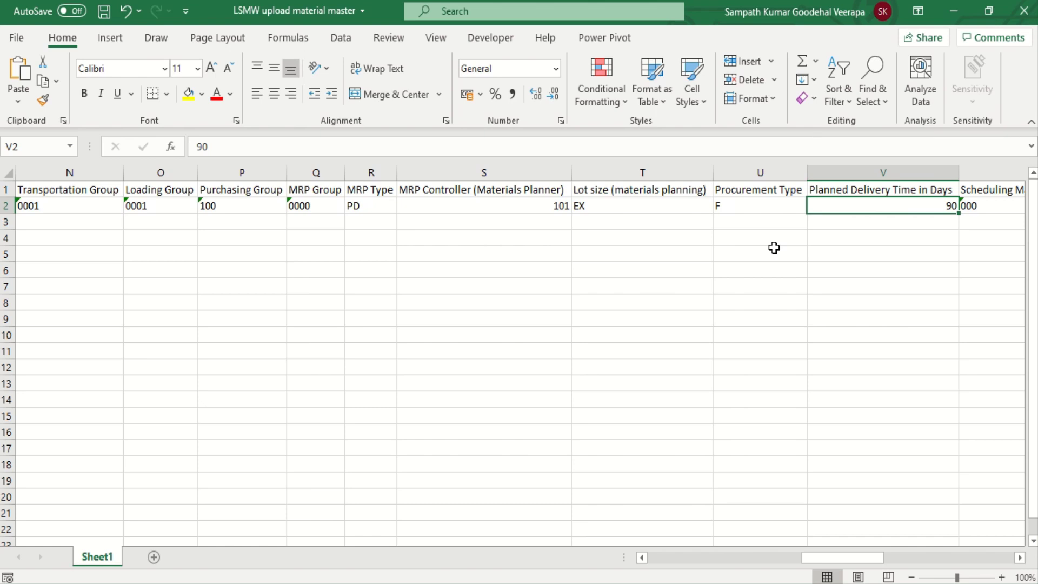
key(Right)
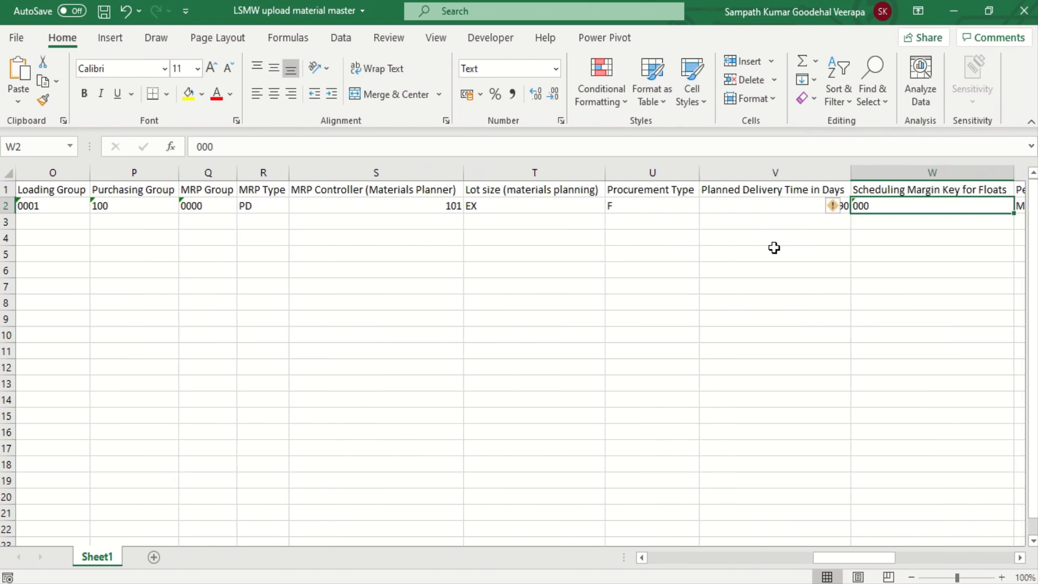
key(Right)
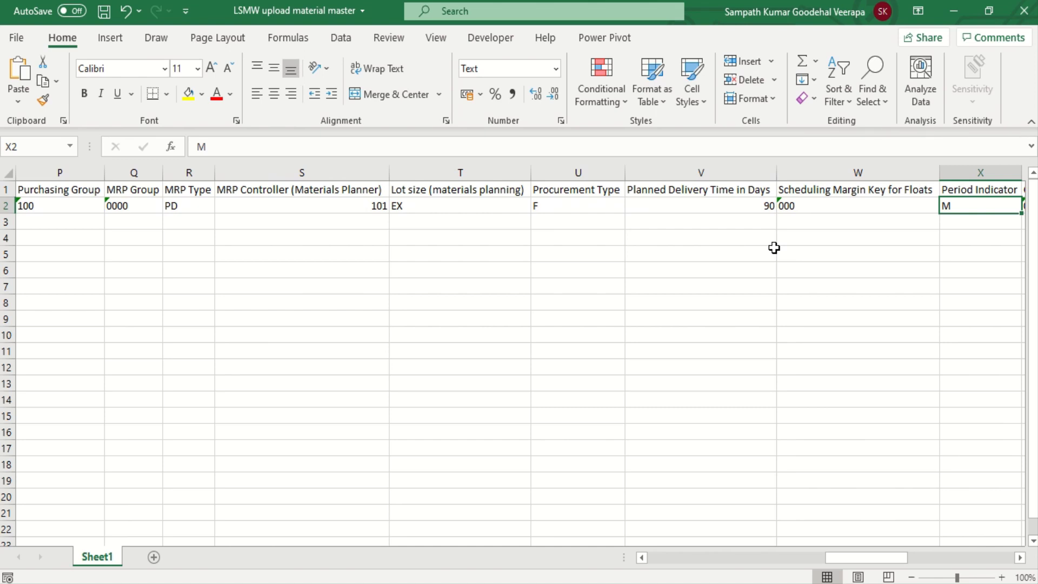
key(Right)
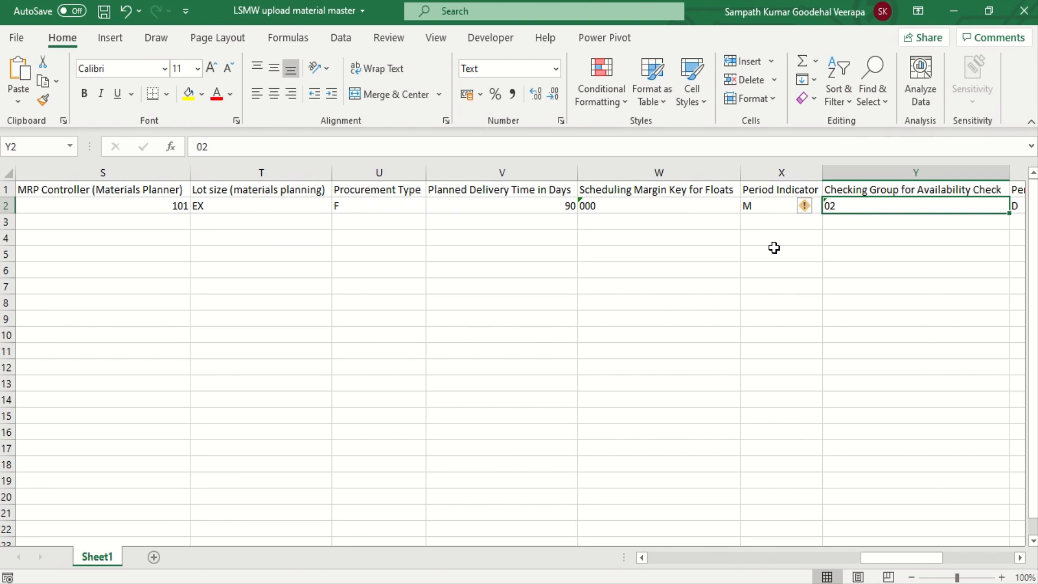
Step: Examine the shelf life, valuation and costing values in row 2 through Lot Size for Product Costing, and return to A2
key(Right)
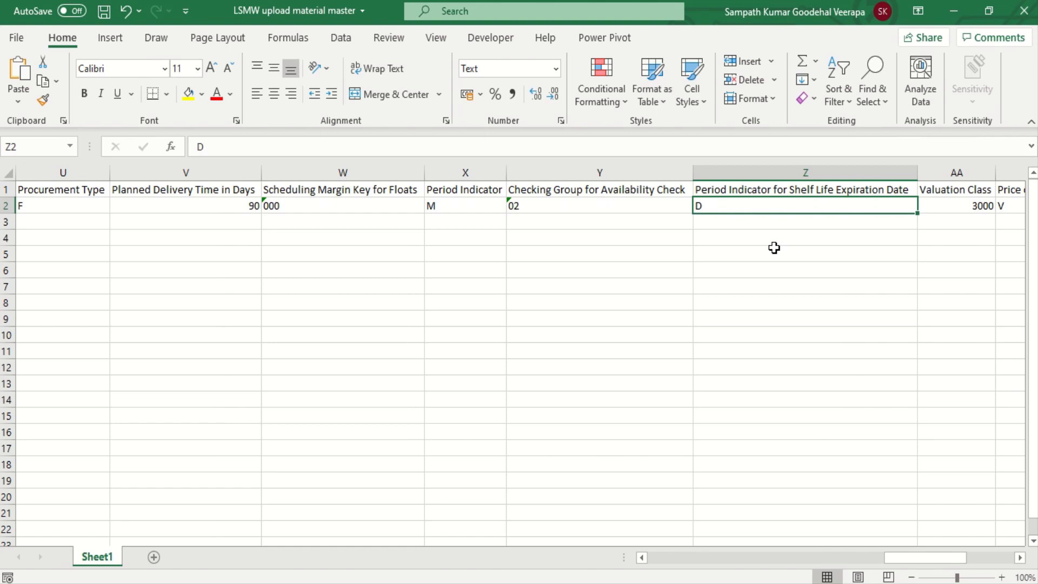
key(Right)
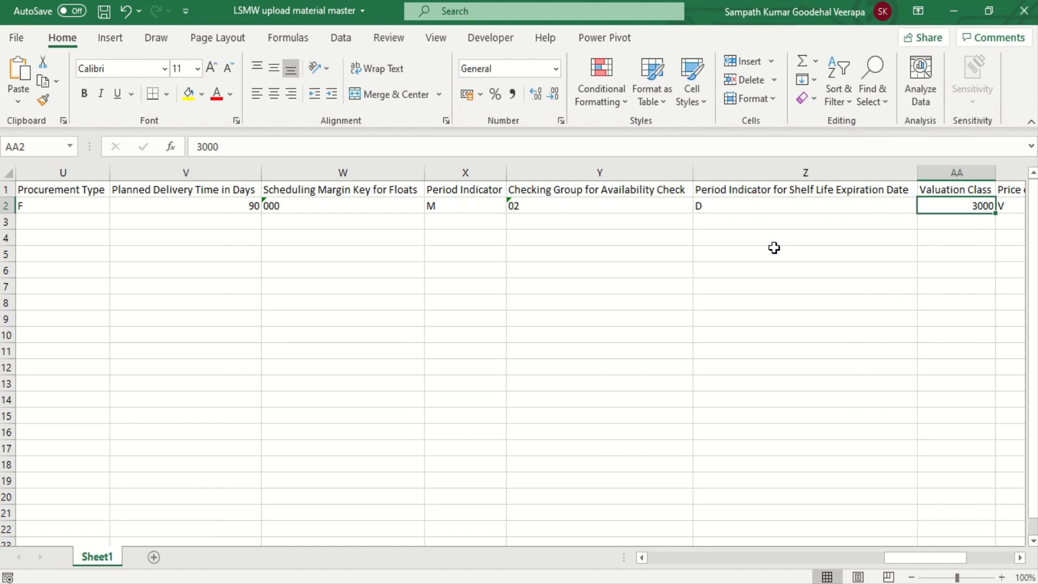
key(Right)
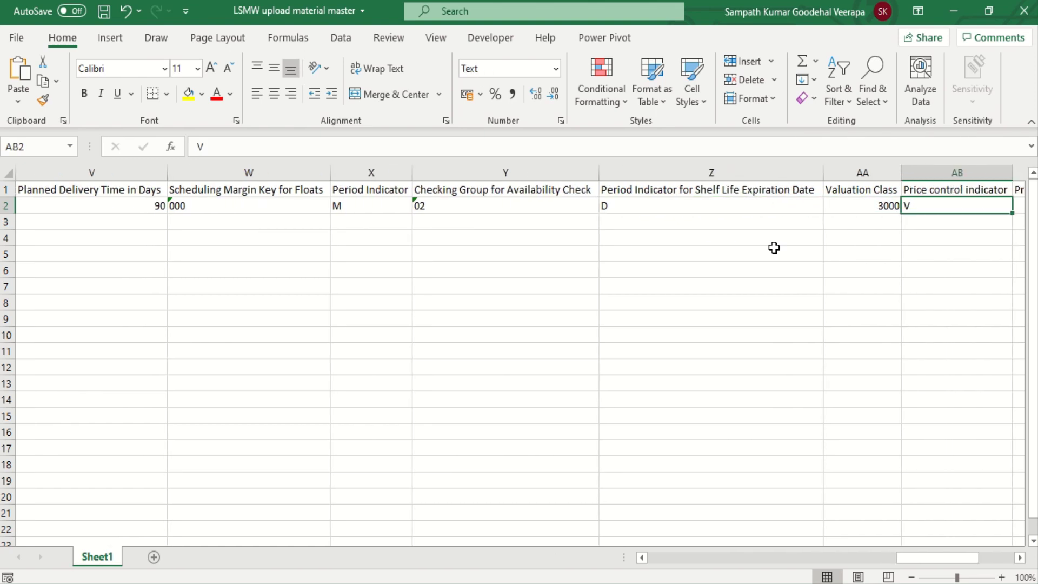
key(Right)
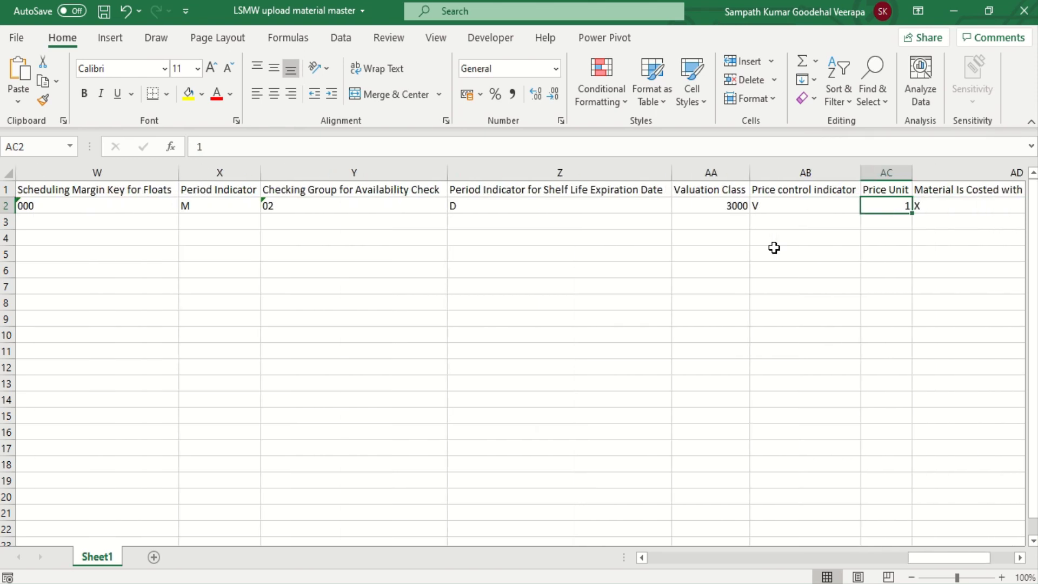
key(Right)
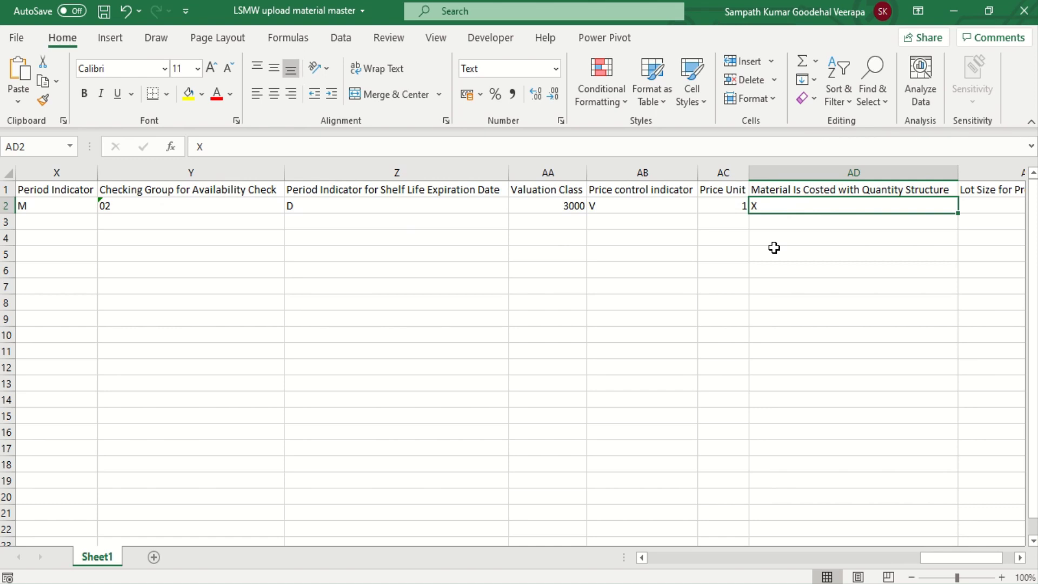
key(Right)
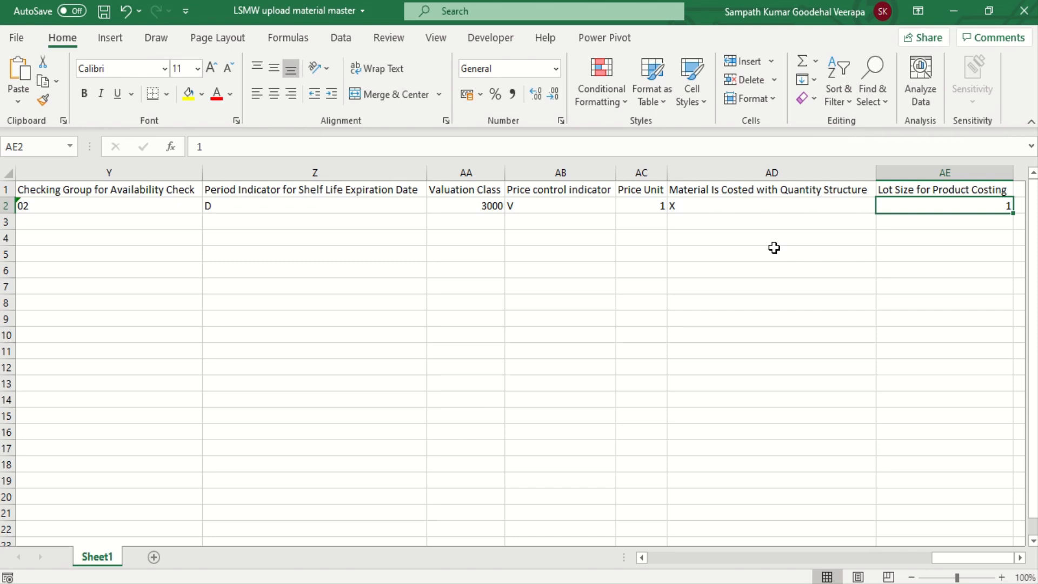
key(Left)
key(Home)
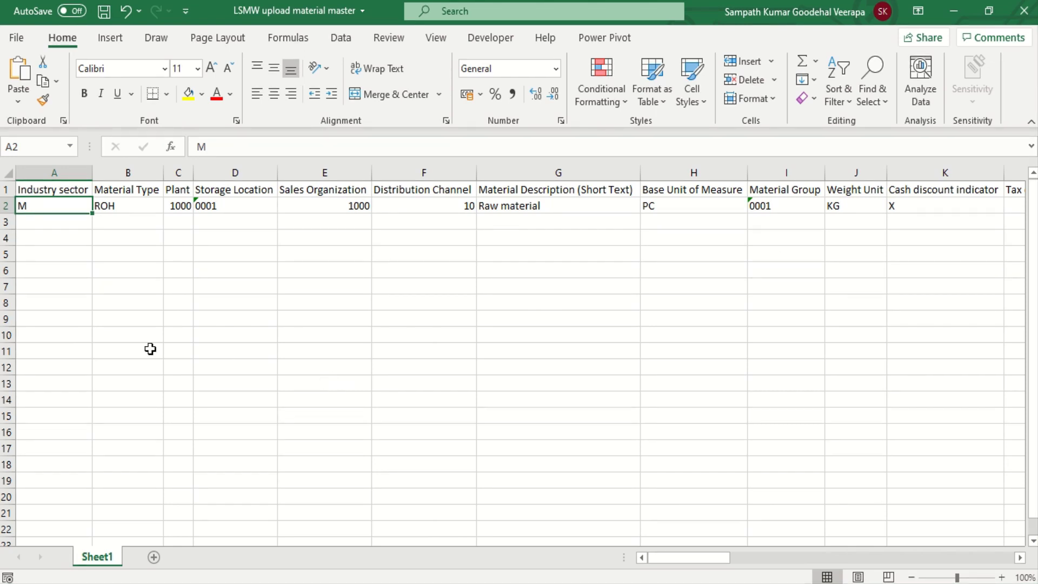
Step: Save the sheet to the Desktop as the Text (Tab delimited) file LSMW upload material master and close the workbook
click(18, 39)
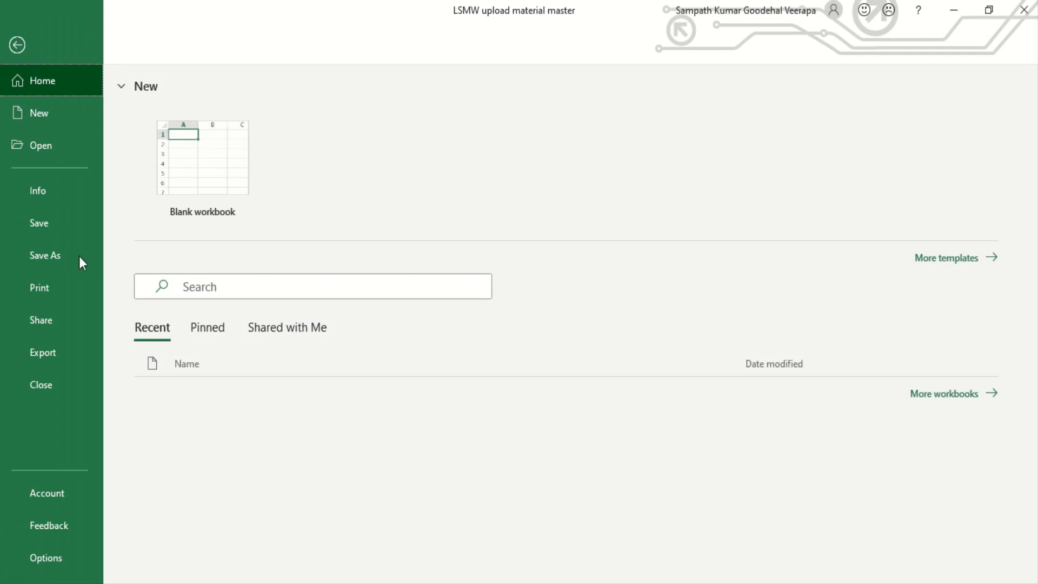
click(49, 257)
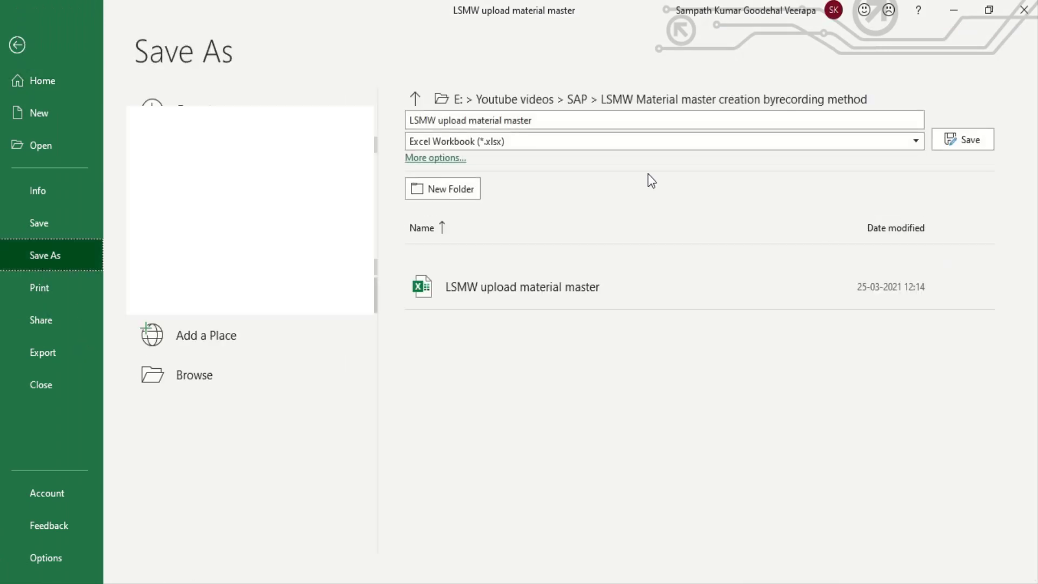
click(603, 144)
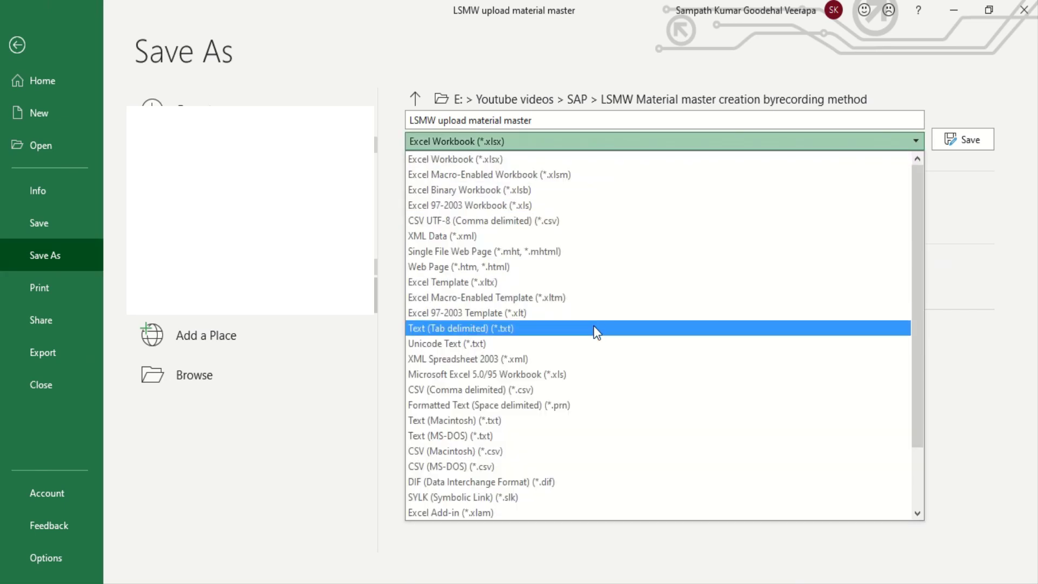
key(Escape)
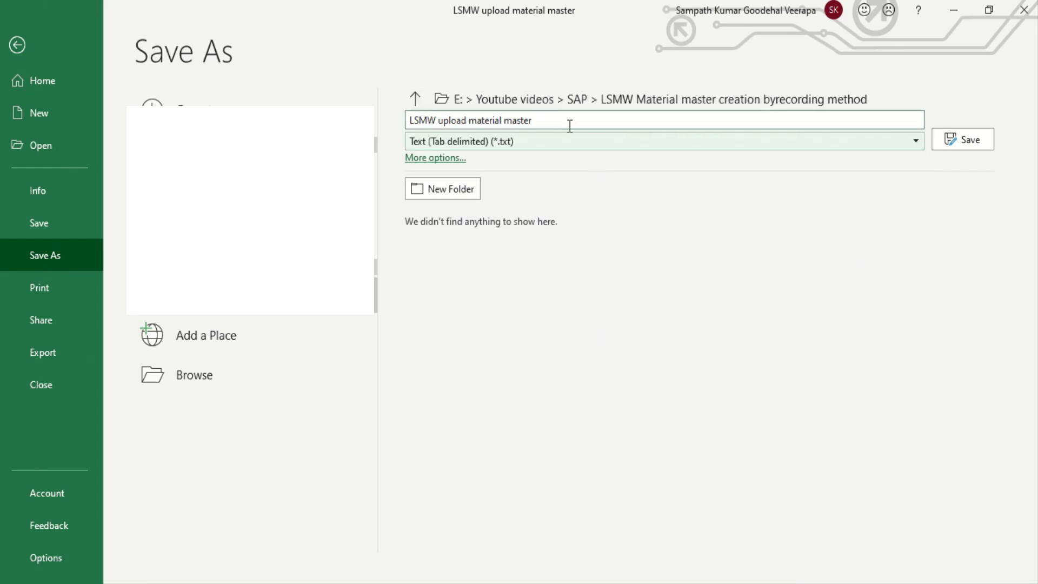
click(217, 378)
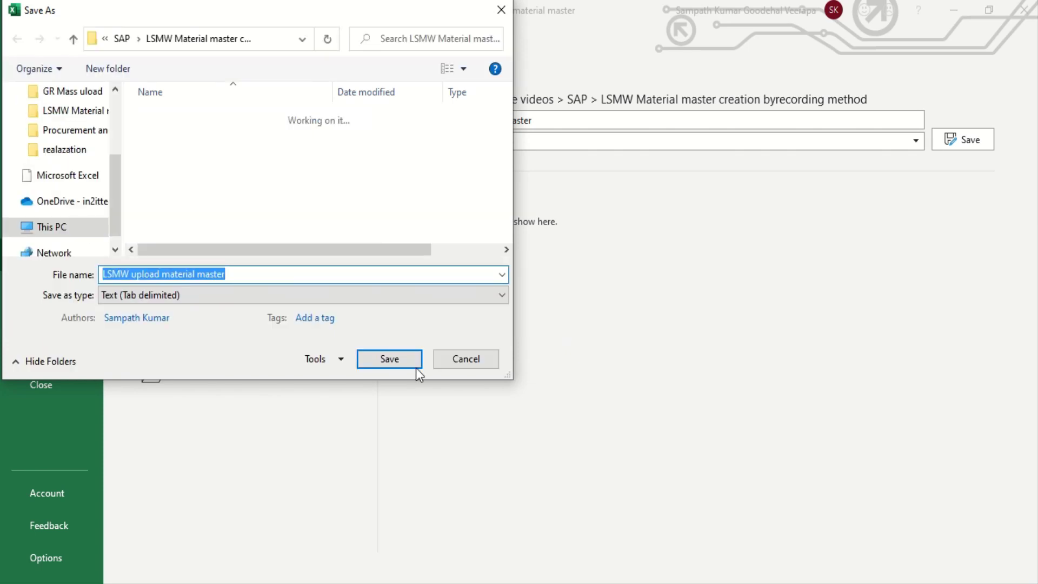
scroll(75, 213, down, 3)
scroll(75, 213, up, 5)
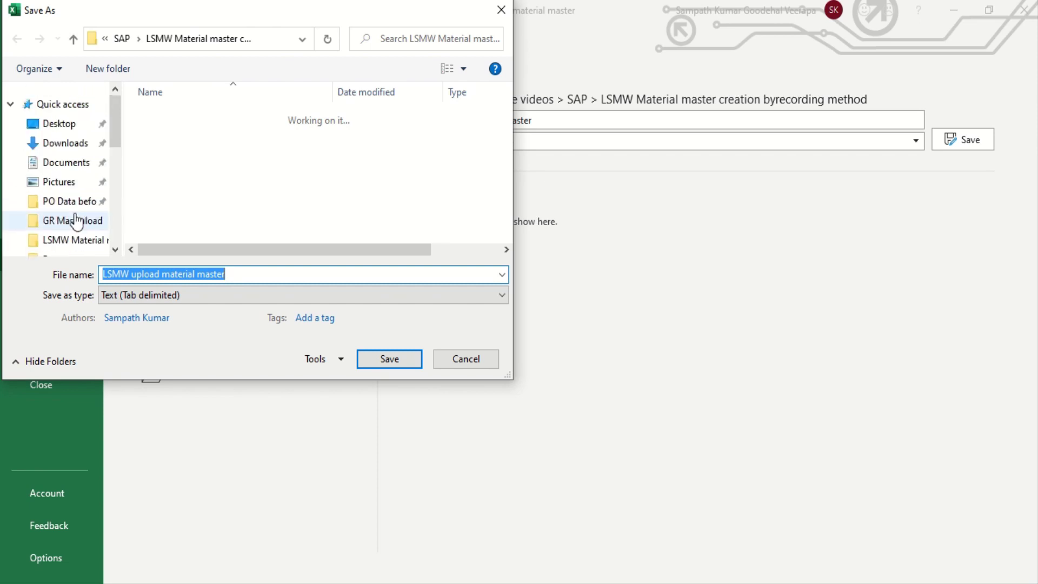
click(66, 131)
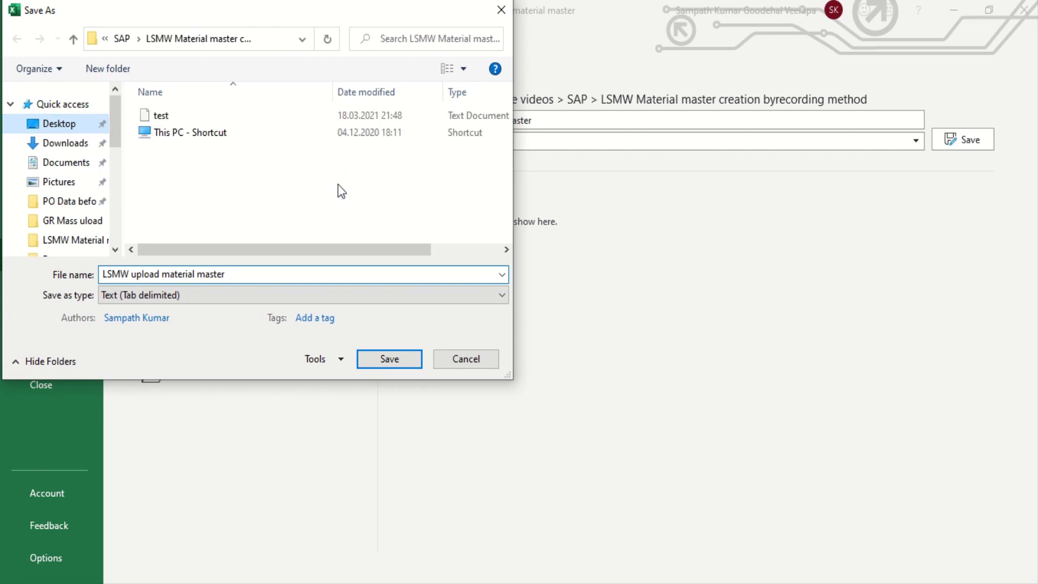
click(389, 359)
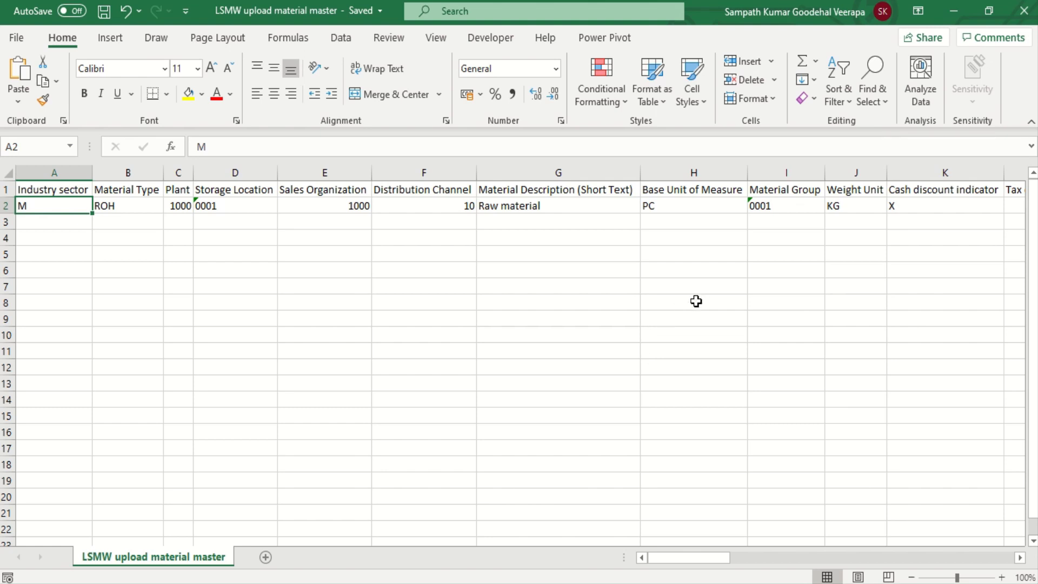
click(1024, 11)
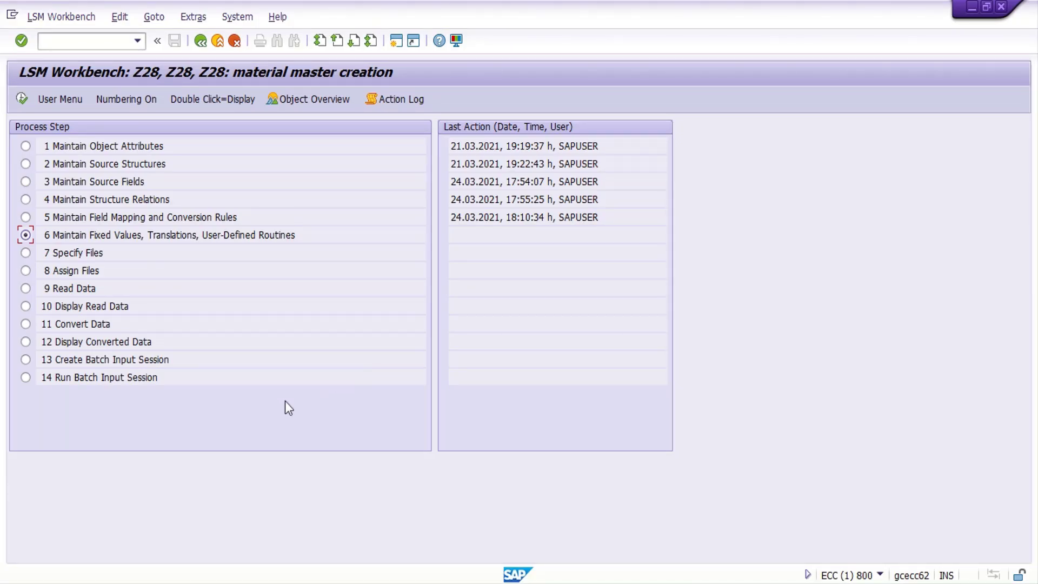
Step: Open Specify Files for changes and select LSMW upload material master.txt from the Desktop as the legacy data file on the PC
click(25, 253)
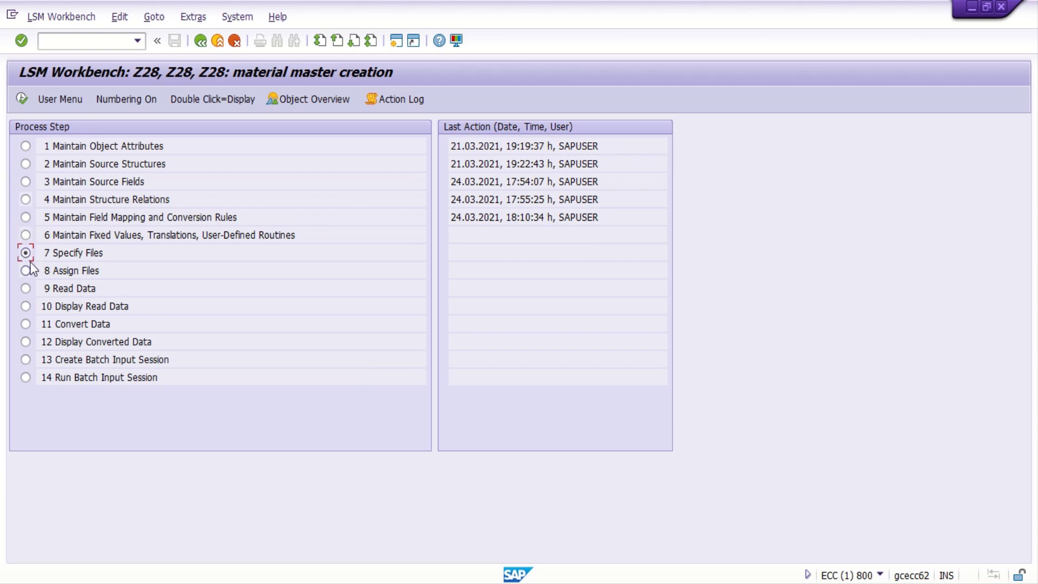
click(20, 99)
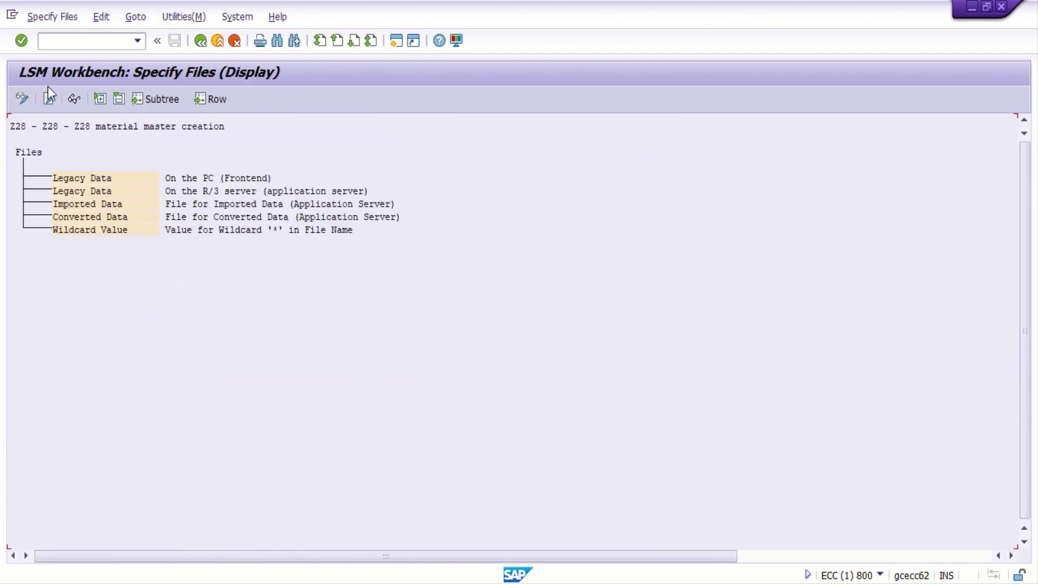
click(21, 103)
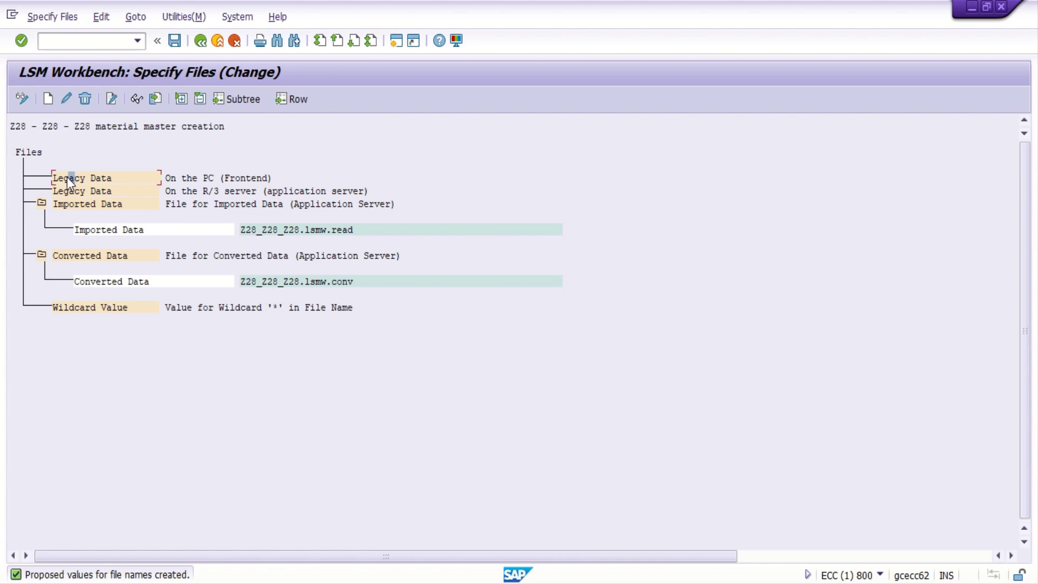
click(50, 99)
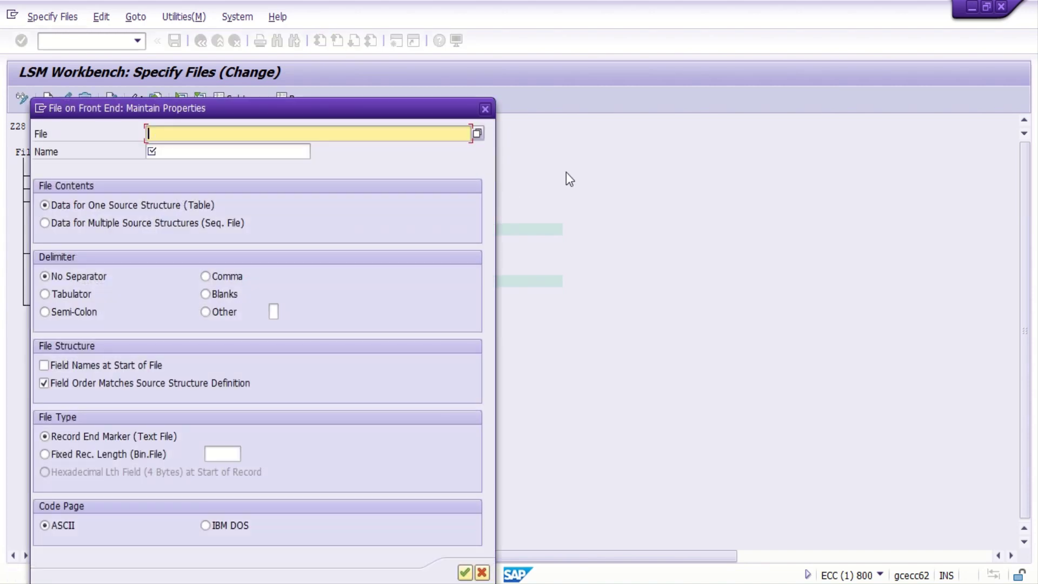
click(478, 133)
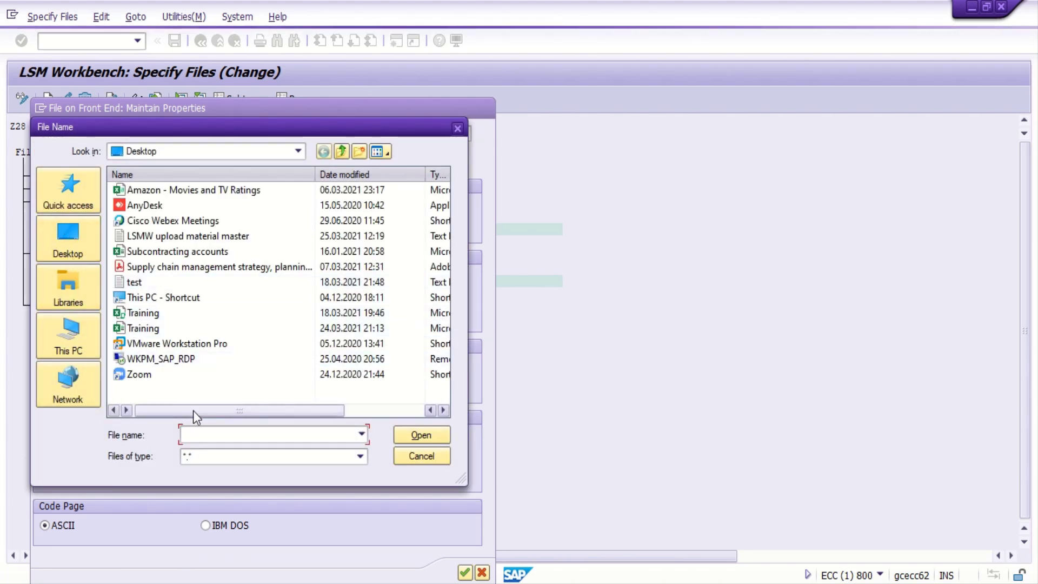
click(358, 457)
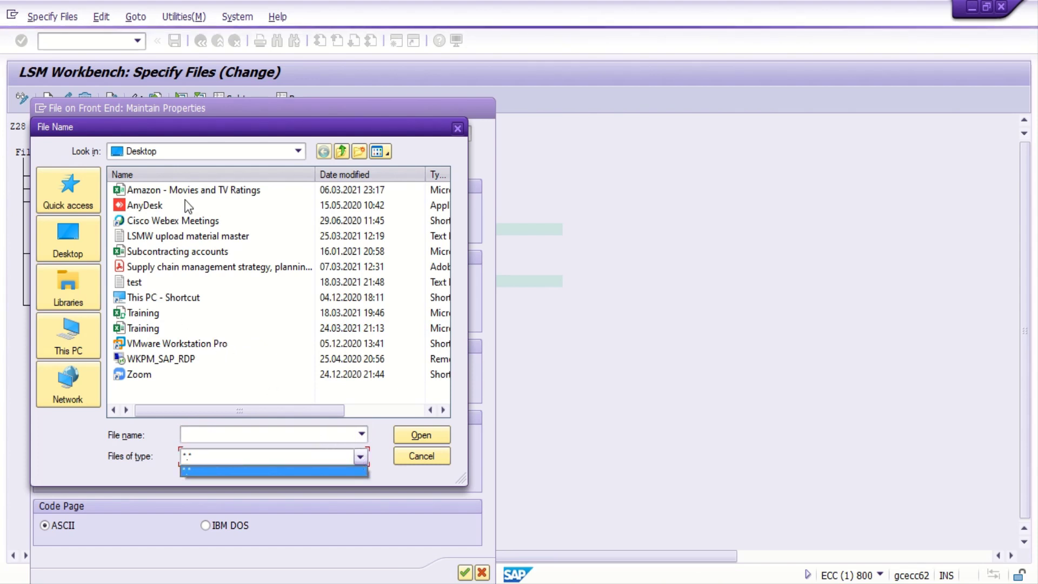
click(226, 244)
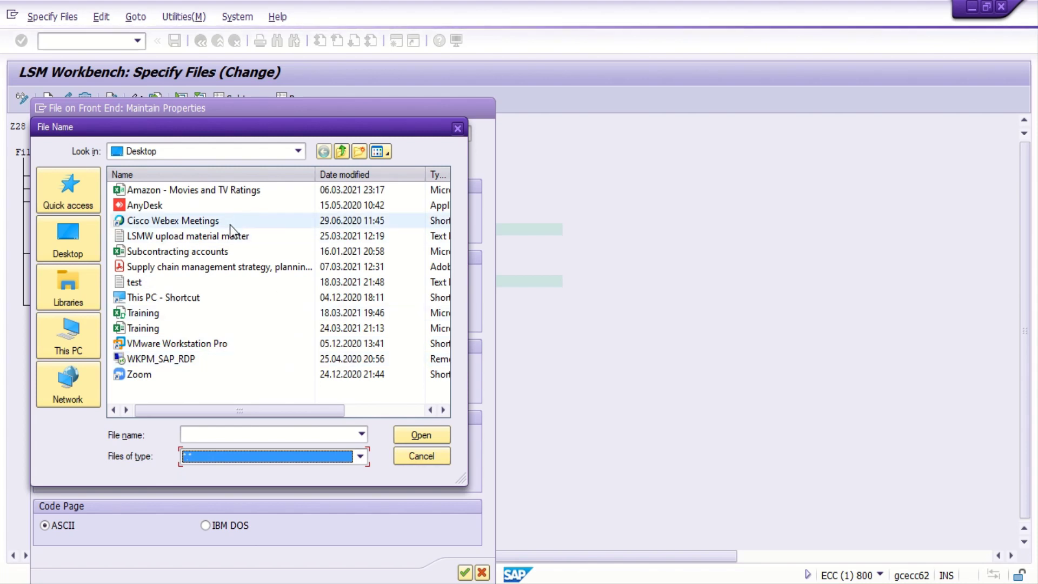
click(229, 241)
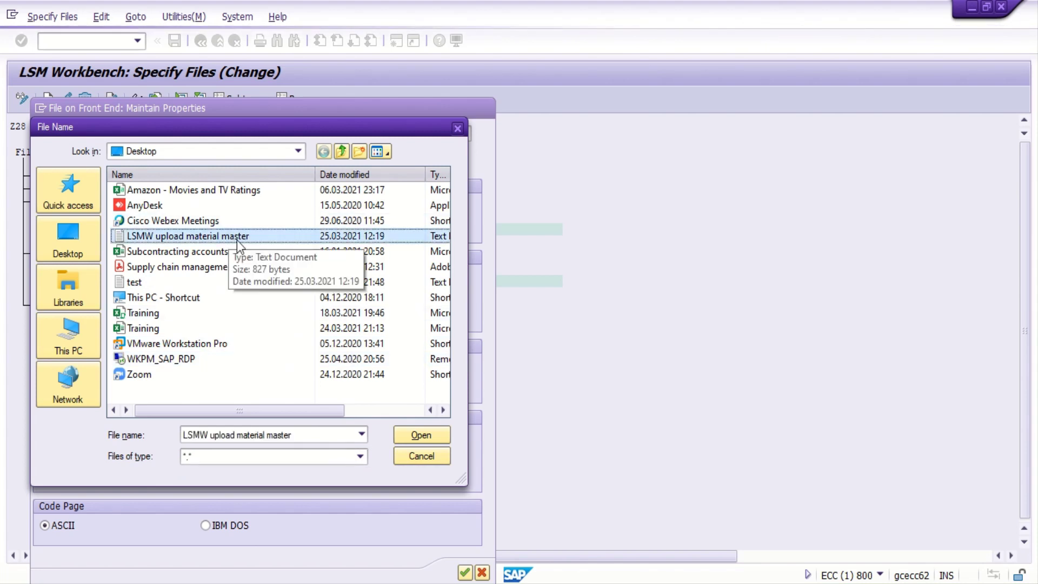
click(420, 437)
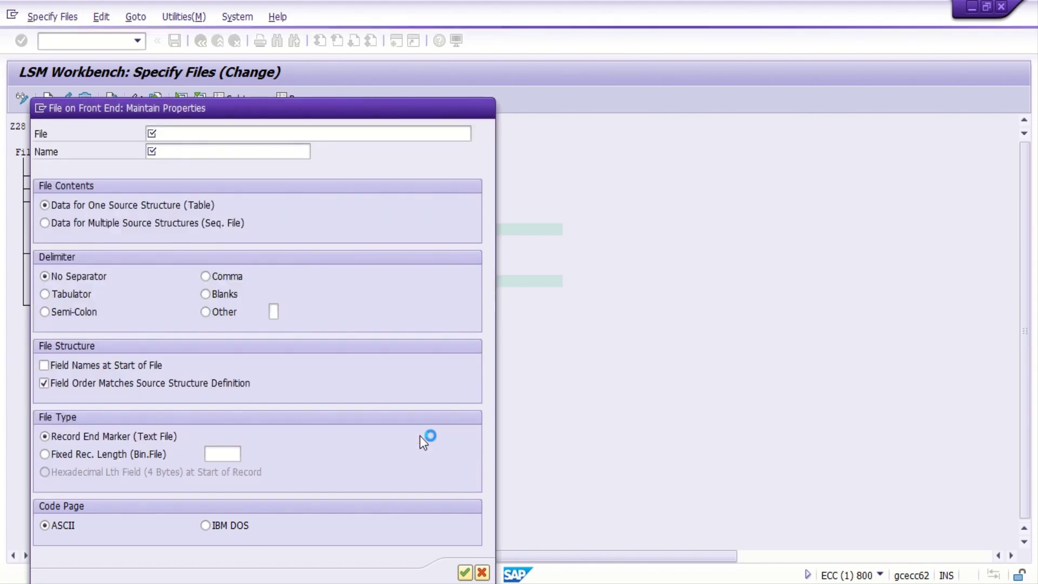
Step: Name the legacy file material master, set Tabulator as delimiter with field names at start of file, and save the file specification
click(273, 153)
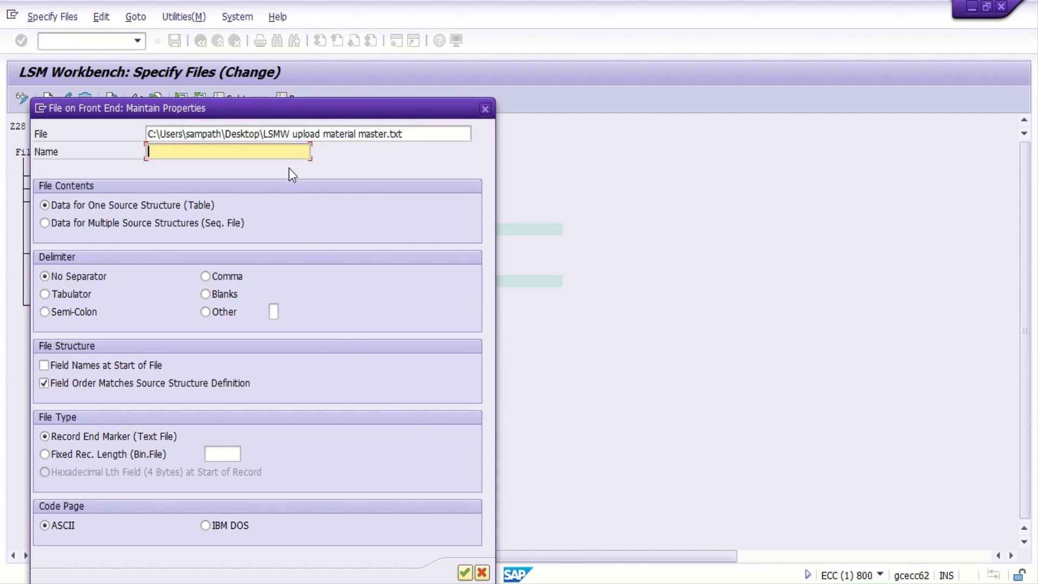
text(material)
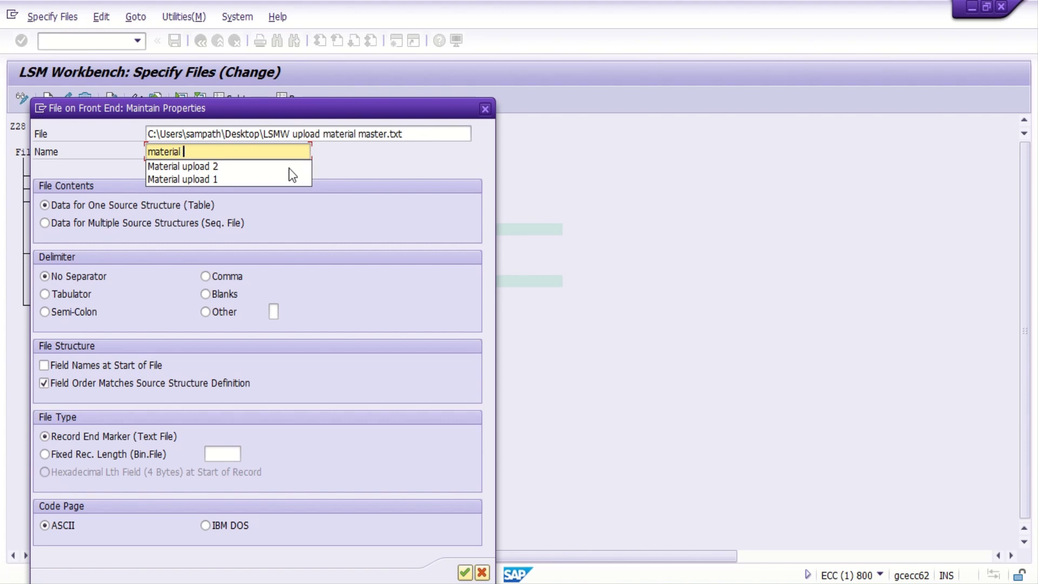
text( master)
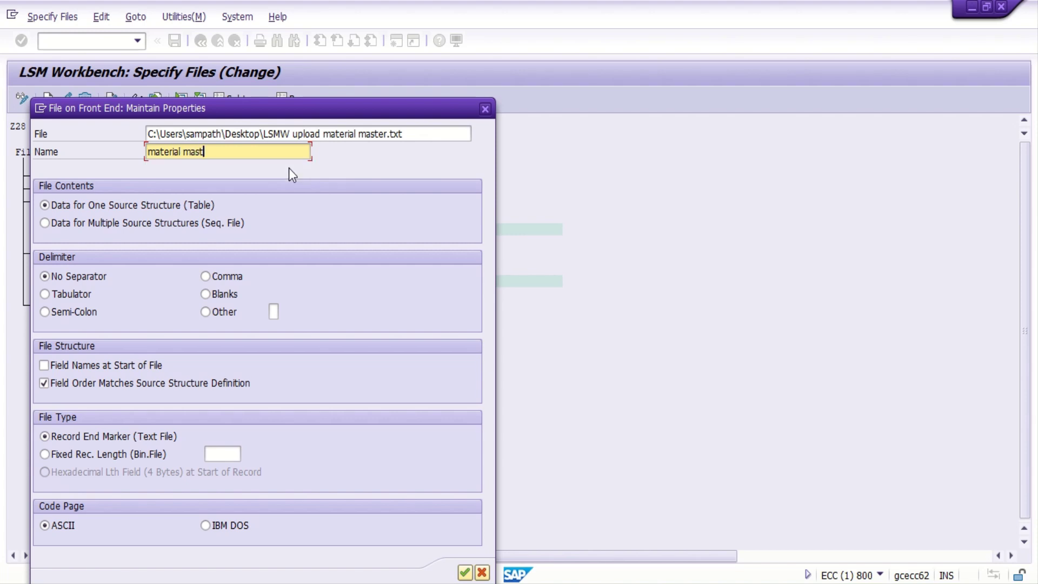
click(60, 293)
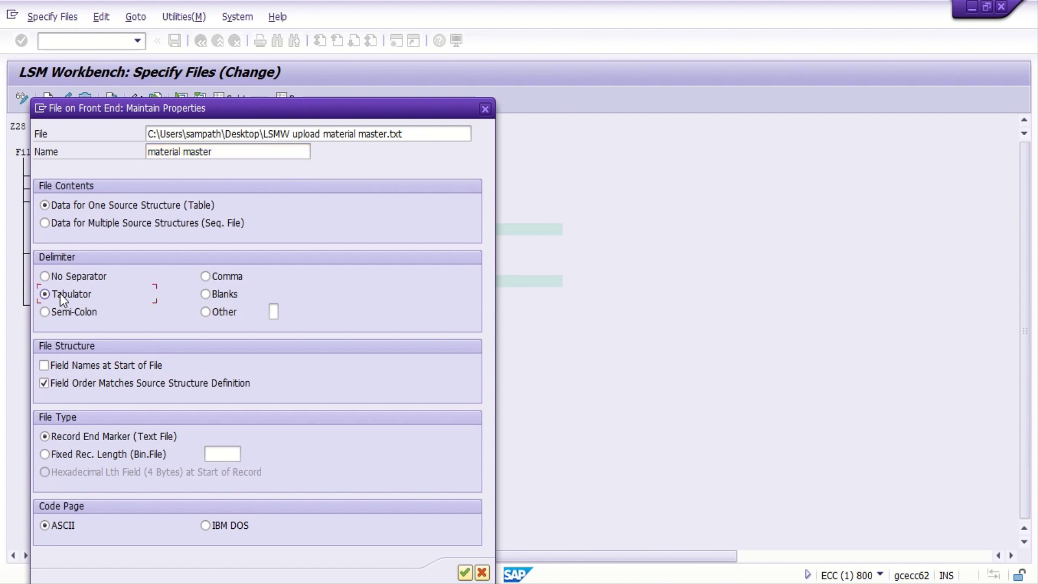
click(60, 367)
click(465, 573)
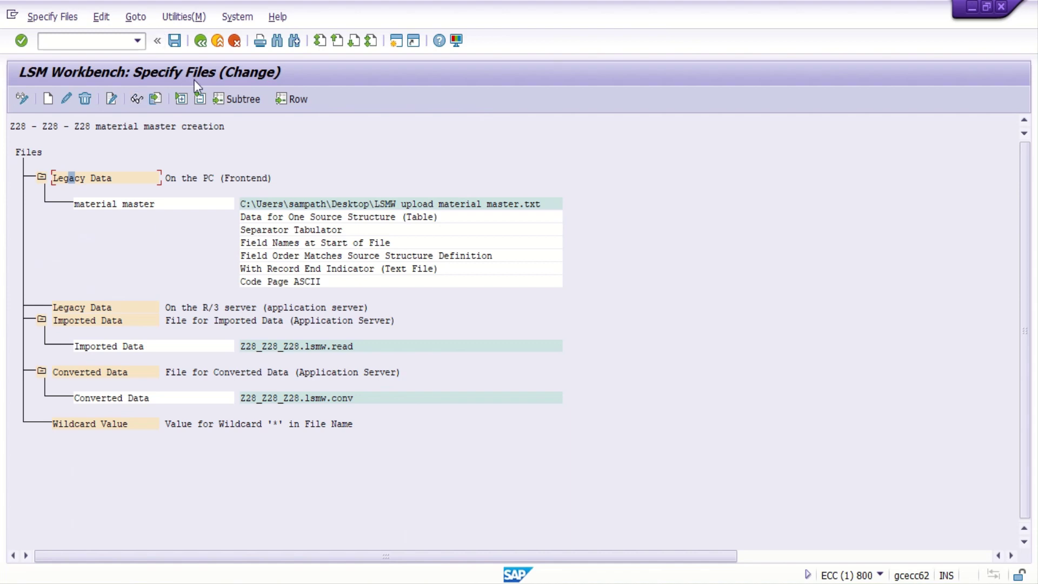
click(175, 41)
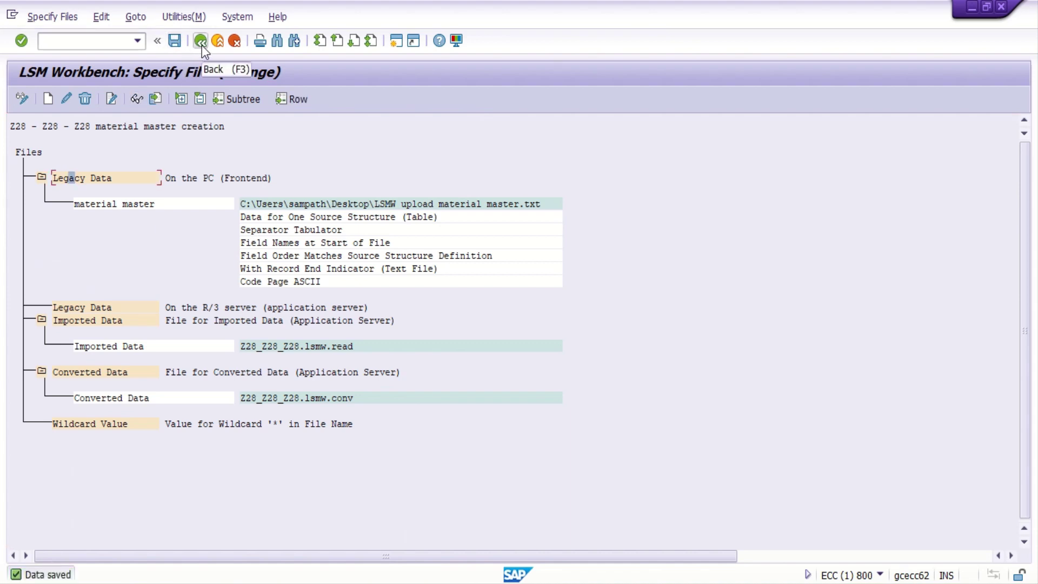
click(201, 41)
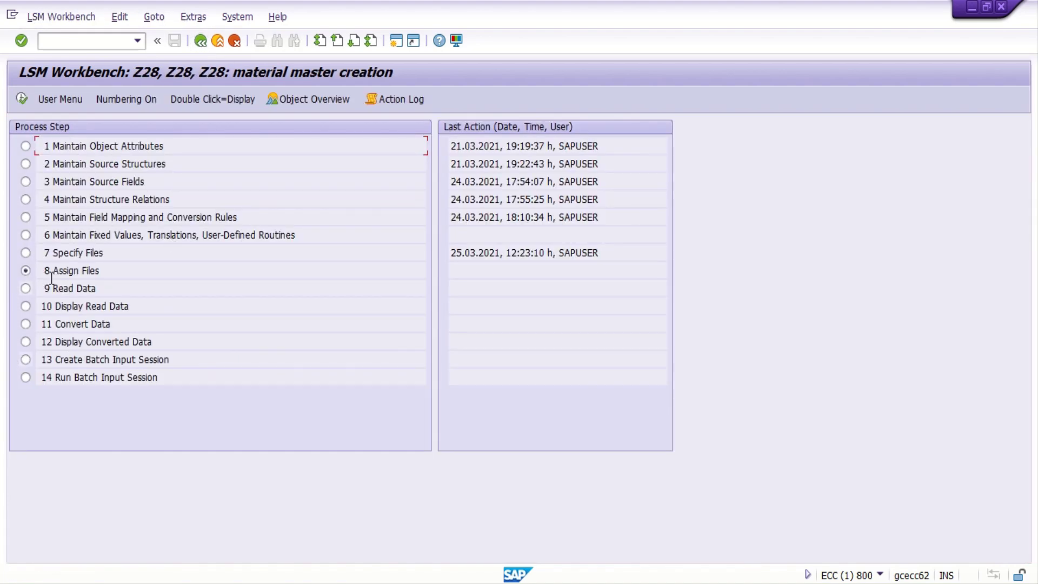
Step: Open Assign Files for changes and save the assignment of the material master file to source structure ZMM0128
click(22, 100)
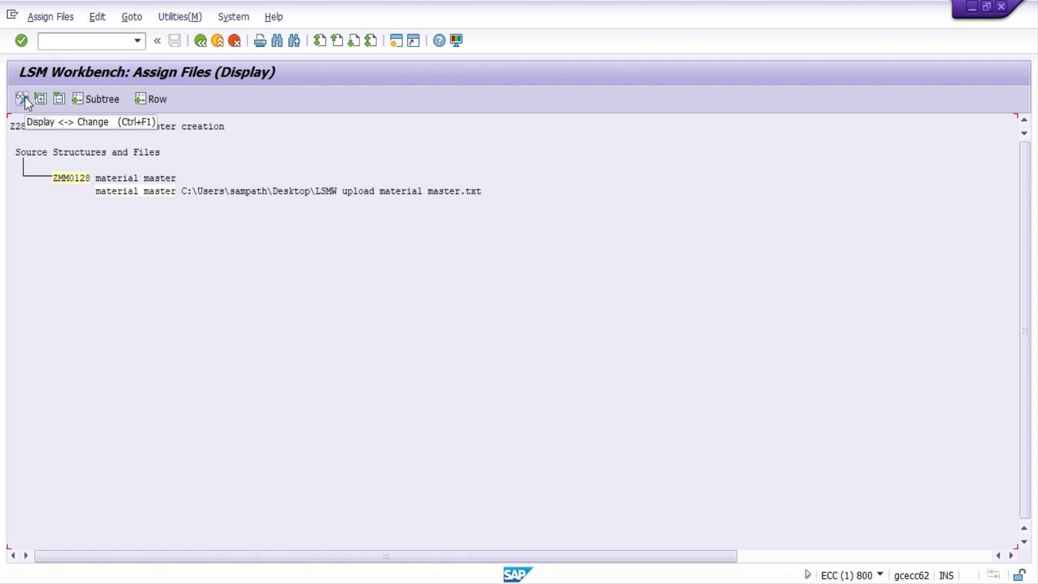
click(24, 96)
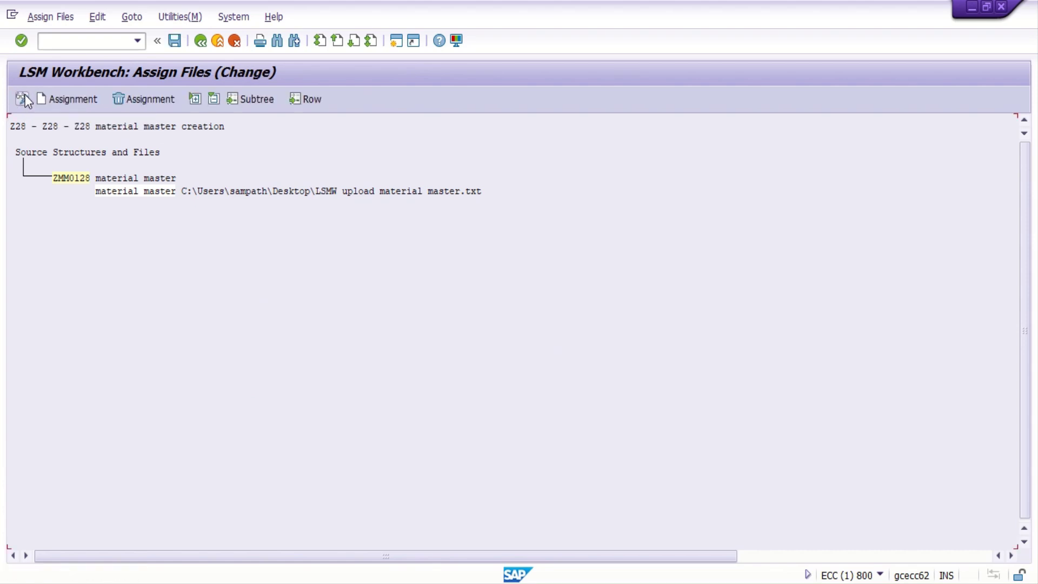
click(174, 40)
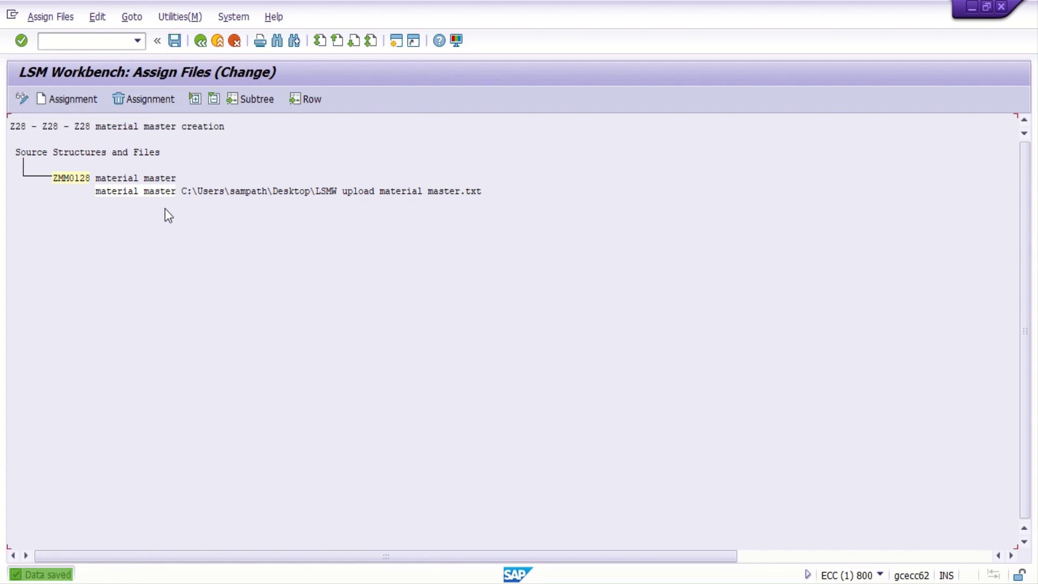
click(199, 43)
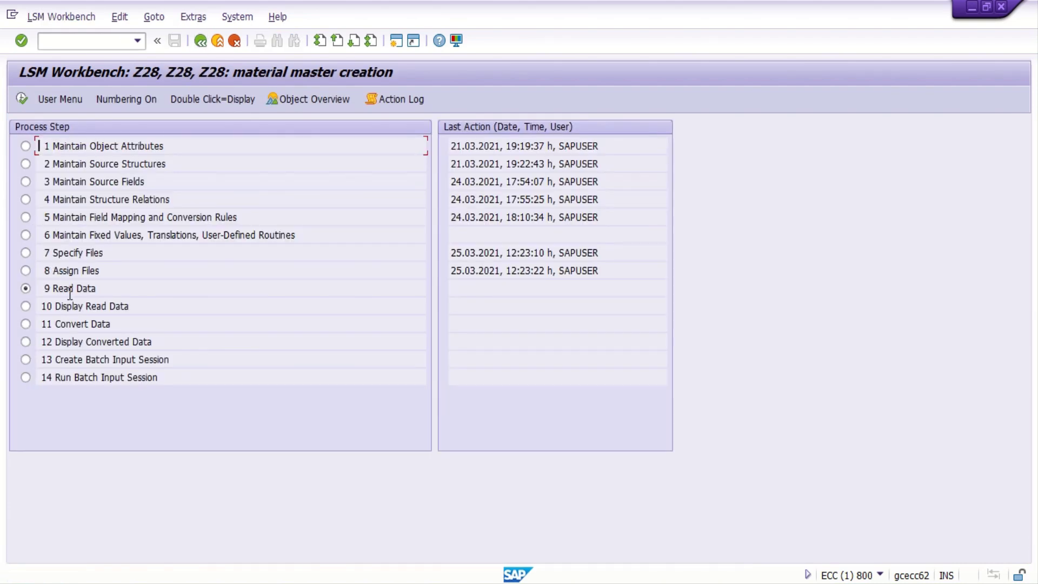
Step: Run Read Data without a transaction number restriction, allow access to the text file, and return to the process steps
click(24, 100)
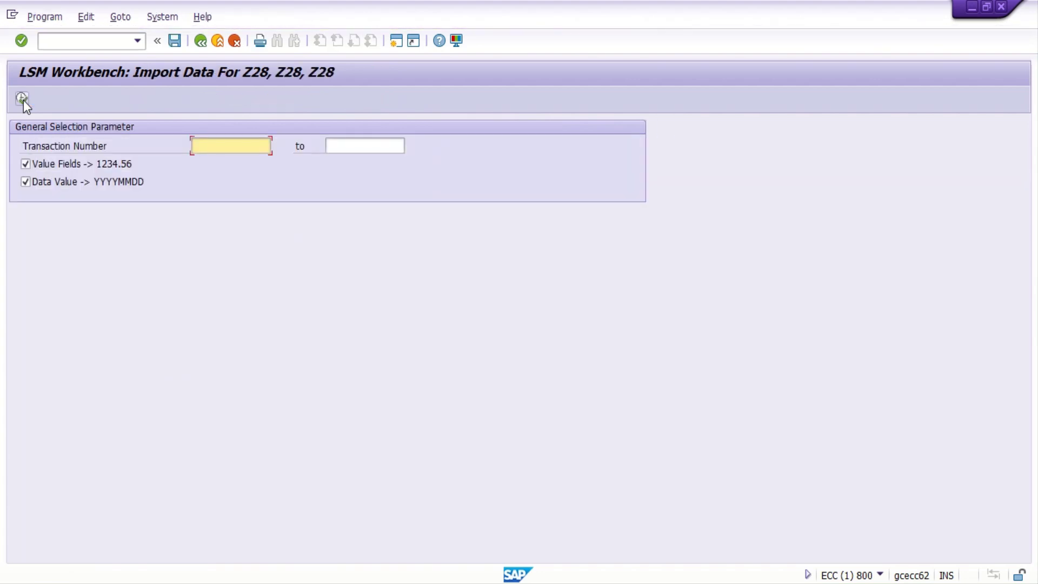
click(23, 99)
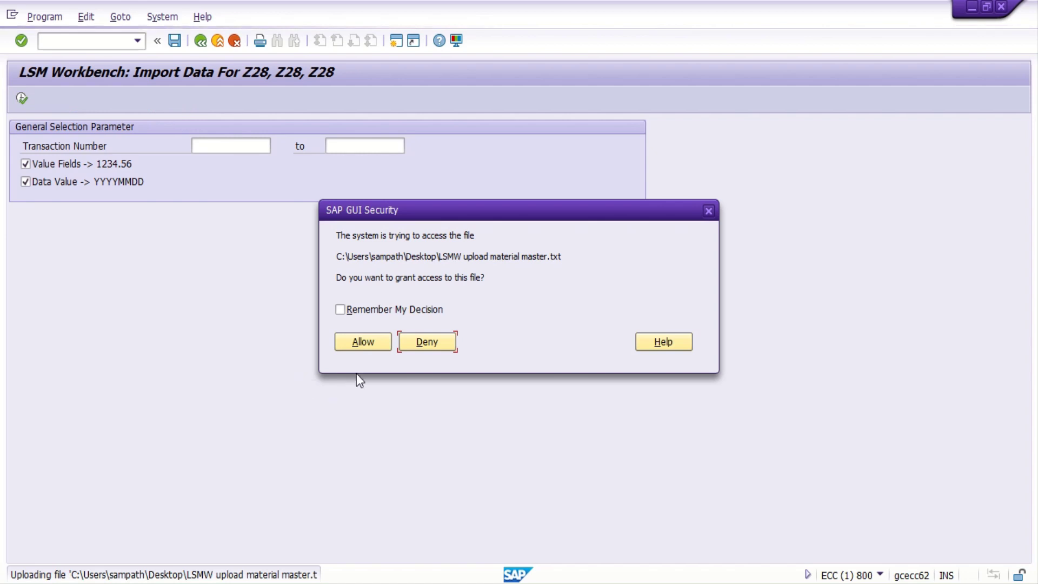
click(363, 342)
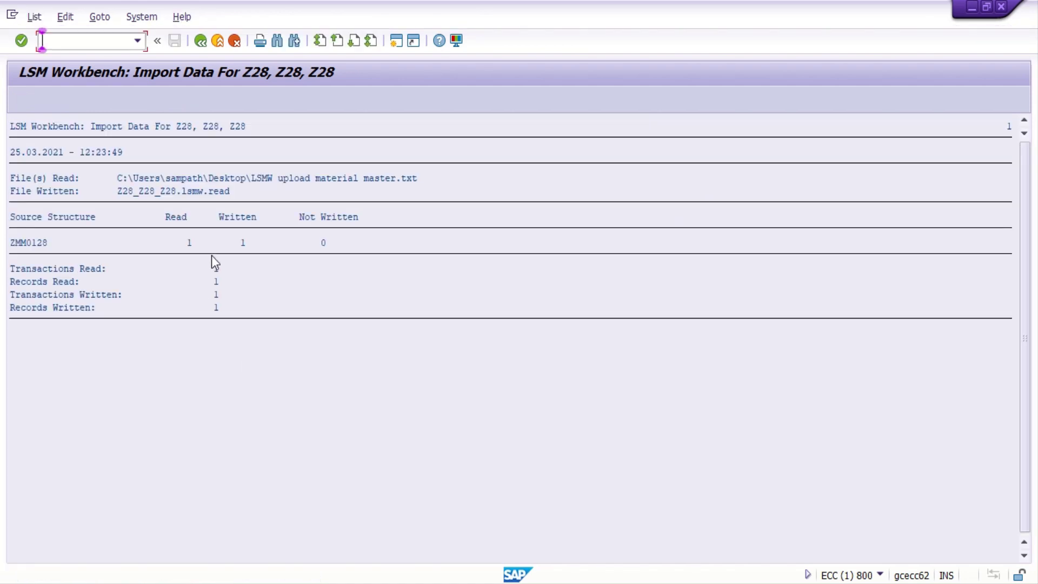
click(201, 44)
click(202, 48)
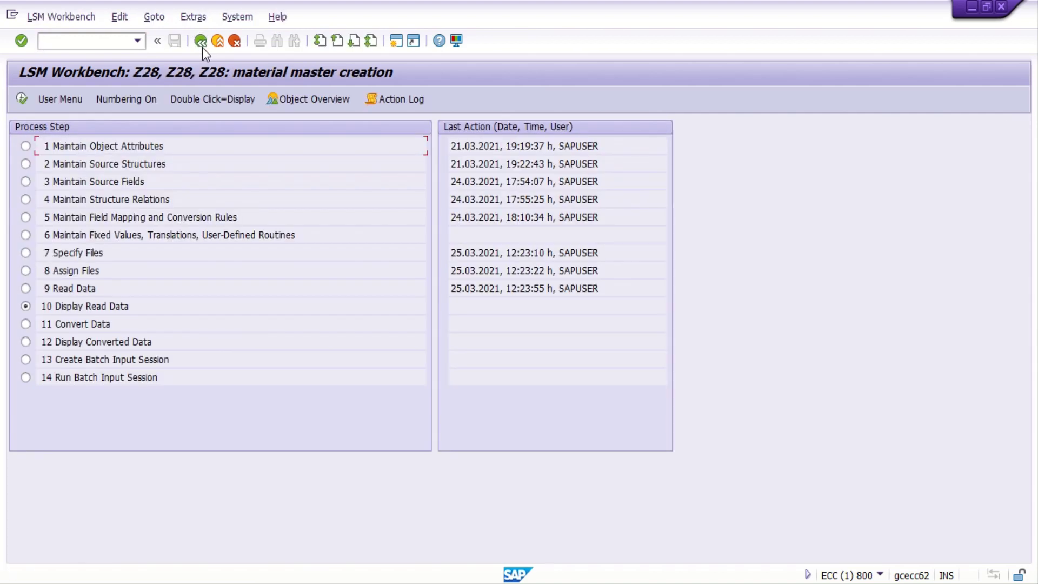
Step: Display the read data without a line restriction and open the field contents of the ZMM0128 record
click(22, 99)
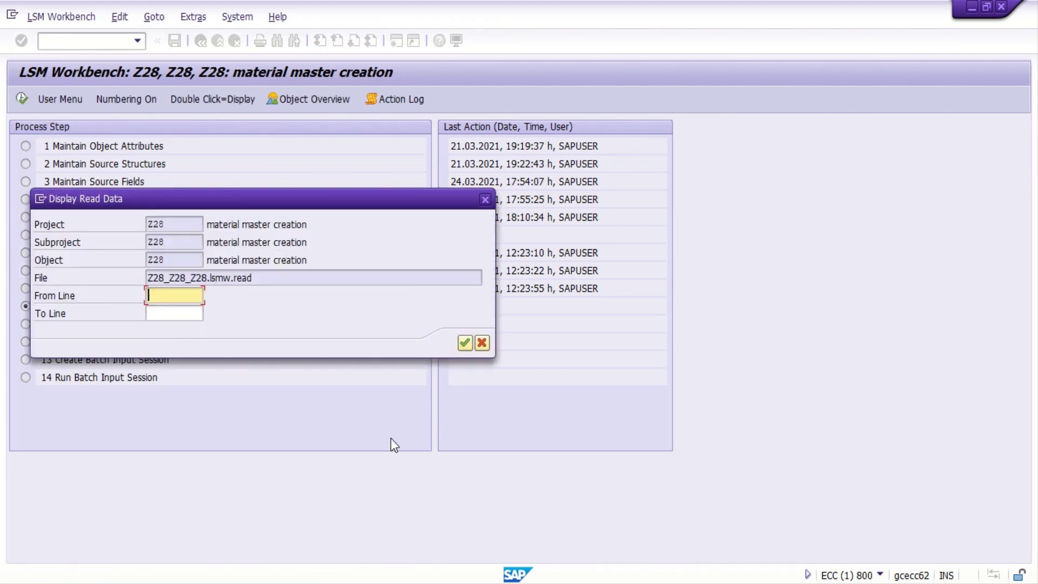
click(464, 344)
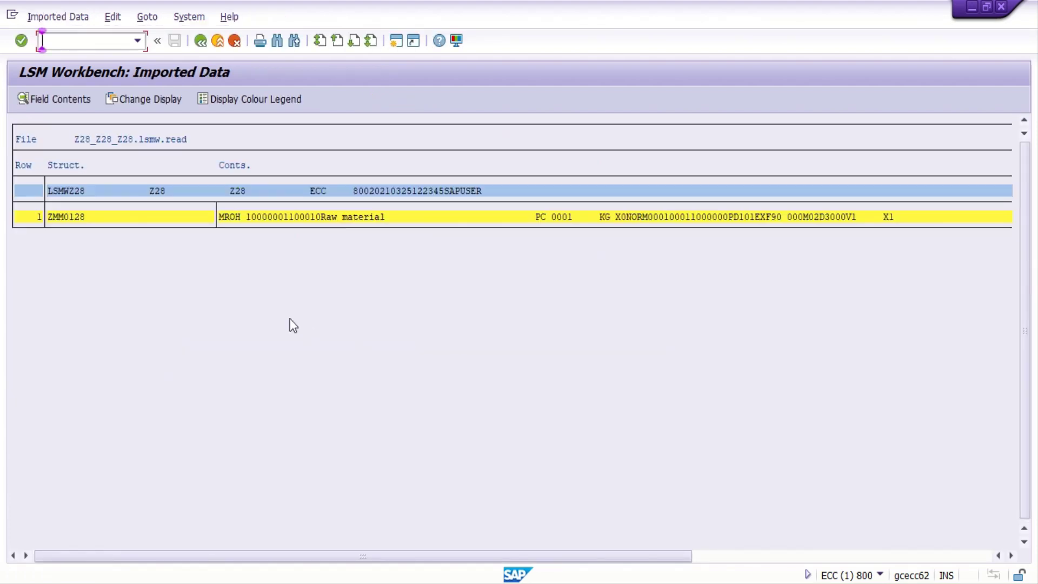
click(266, 218)
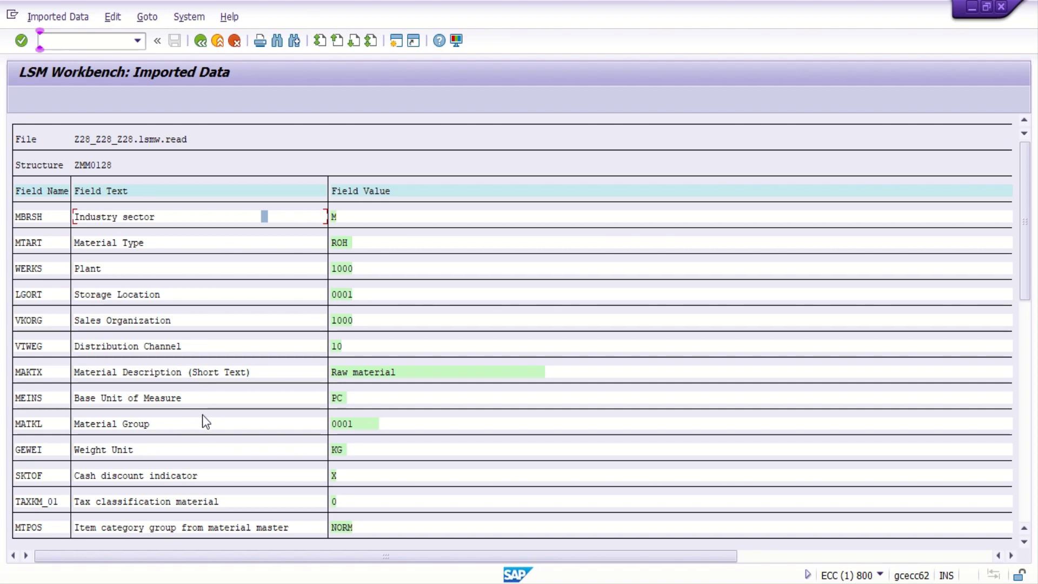
Step: Review the imported field values of the ZMM0128 record from industry sector through product costing lot size, then return to the process steps
scroll(202, 414, down, 1)
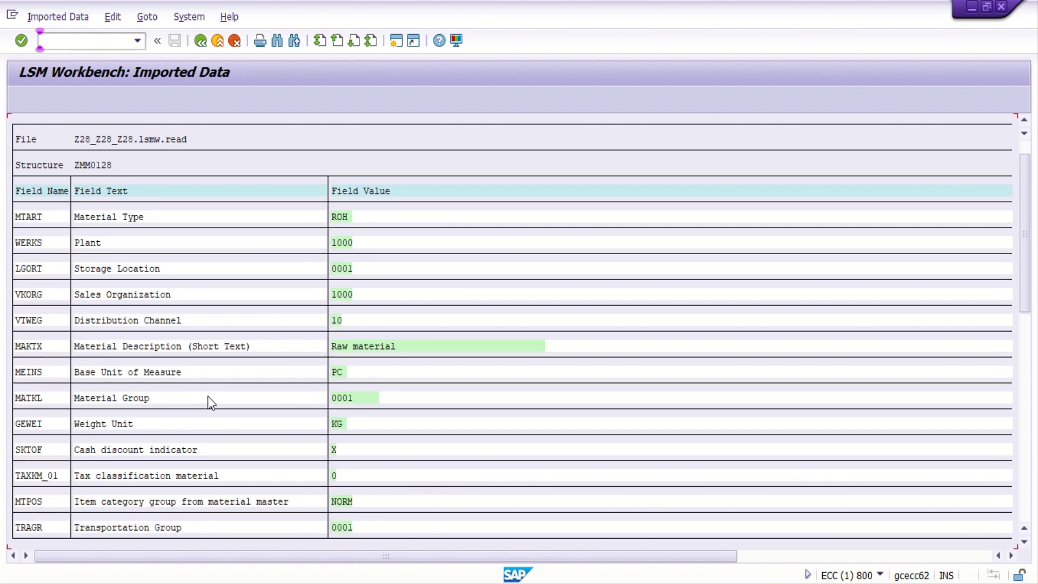
scroll(207, 401, down, 1)
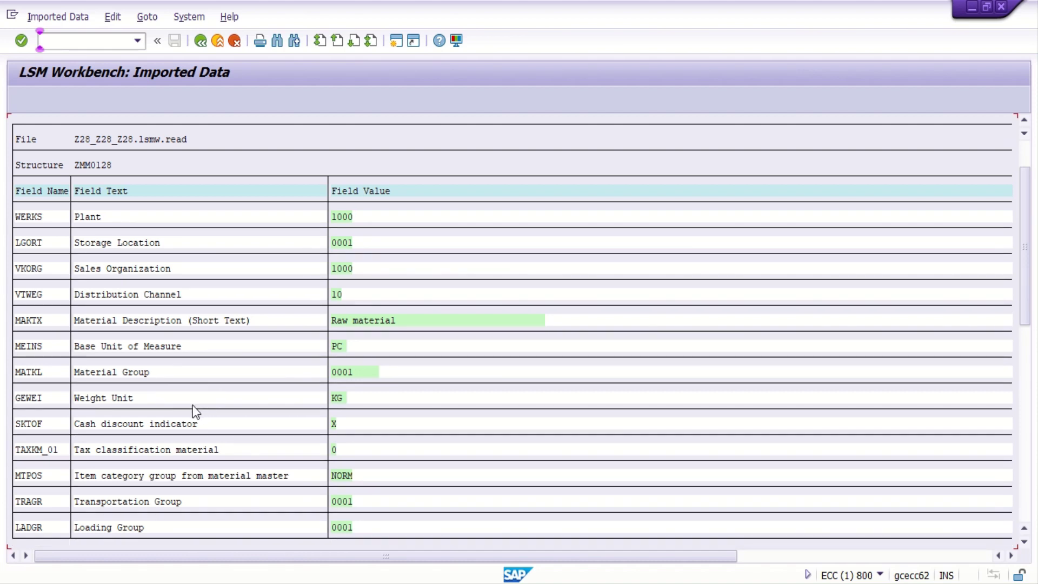
scroll(205, 408, down, 1)
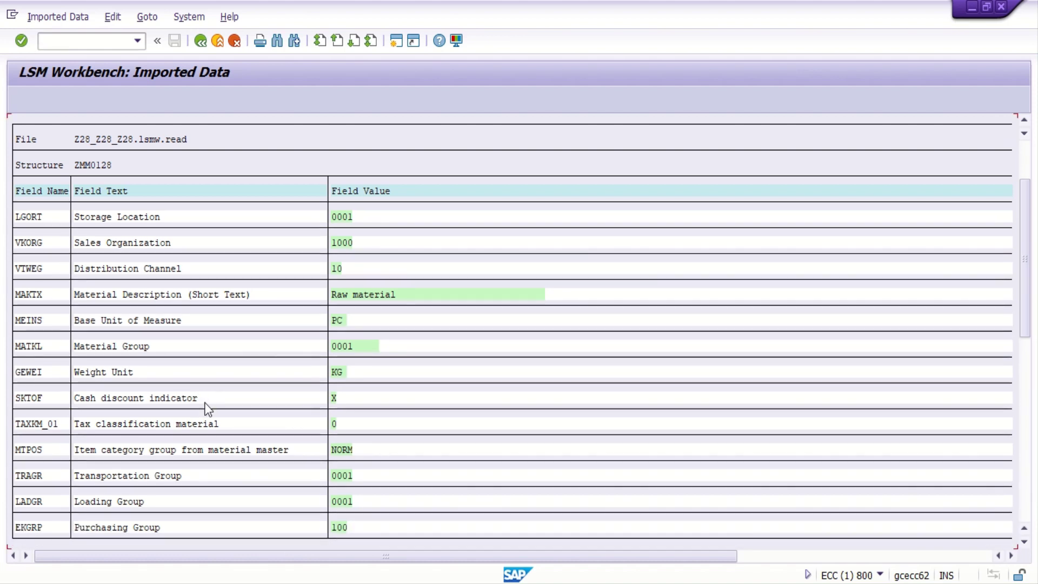
scroll(241, 403, down, 1)
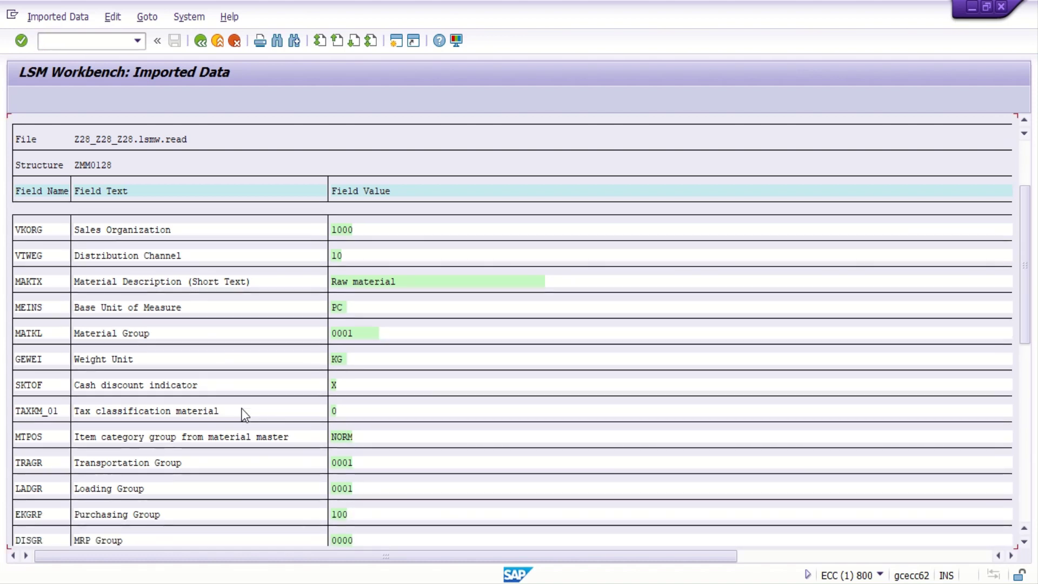
scroll(255, 430, down, 1)
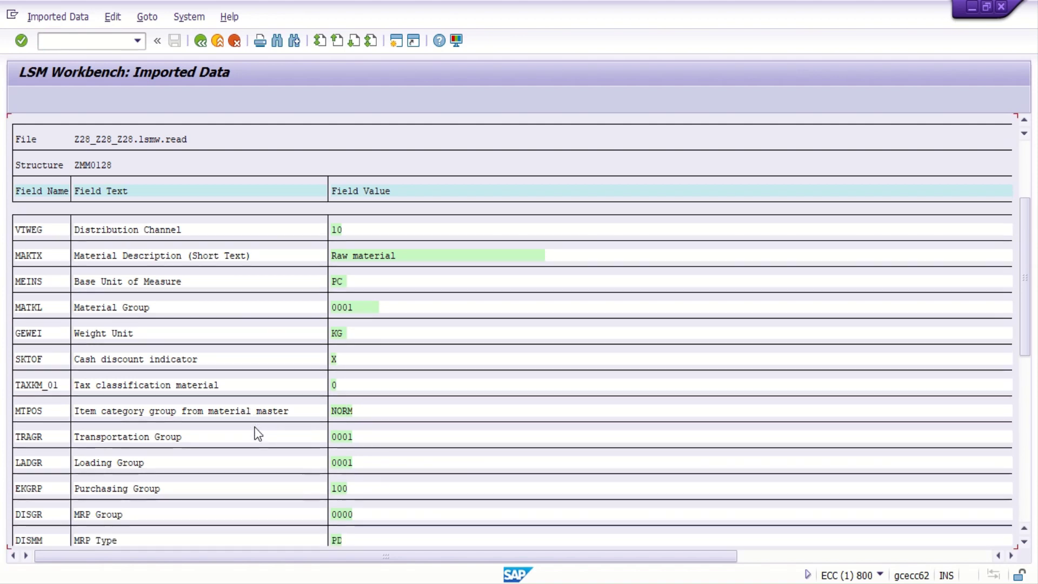
scroll(256, 431, down, 1)
scroll(258, 433, down, 1)
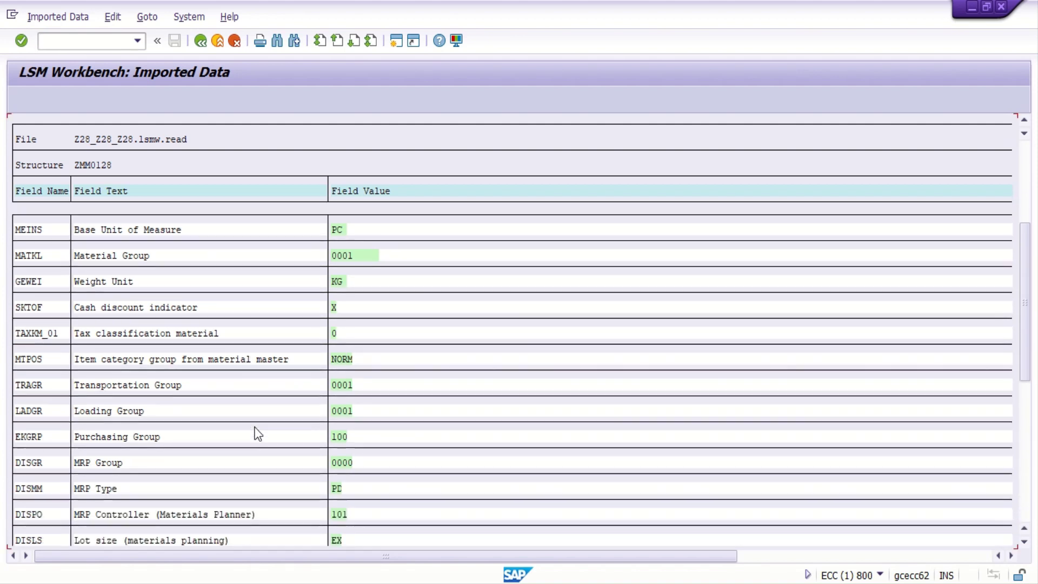
scroll(256, 436, down, 1)
scroll(255, 437, down, 1)
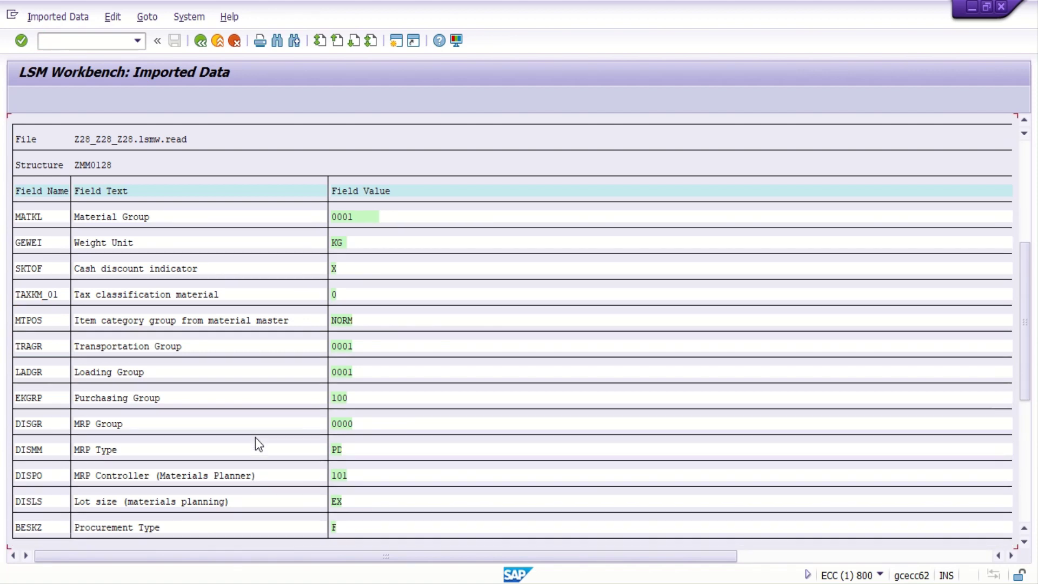
scroll(255, 436, down, 1)
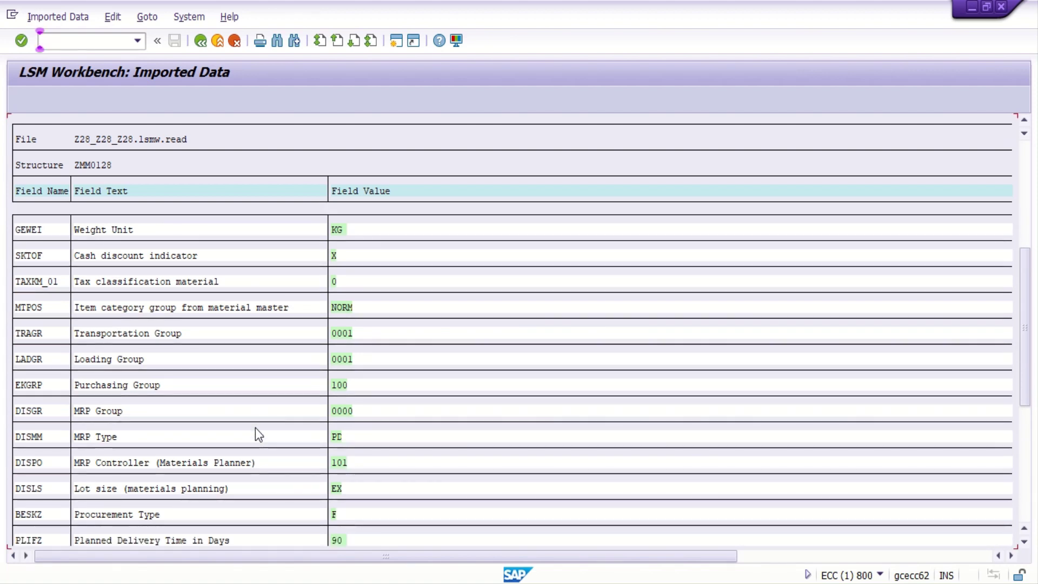
scroll(255, 428, down, 1)
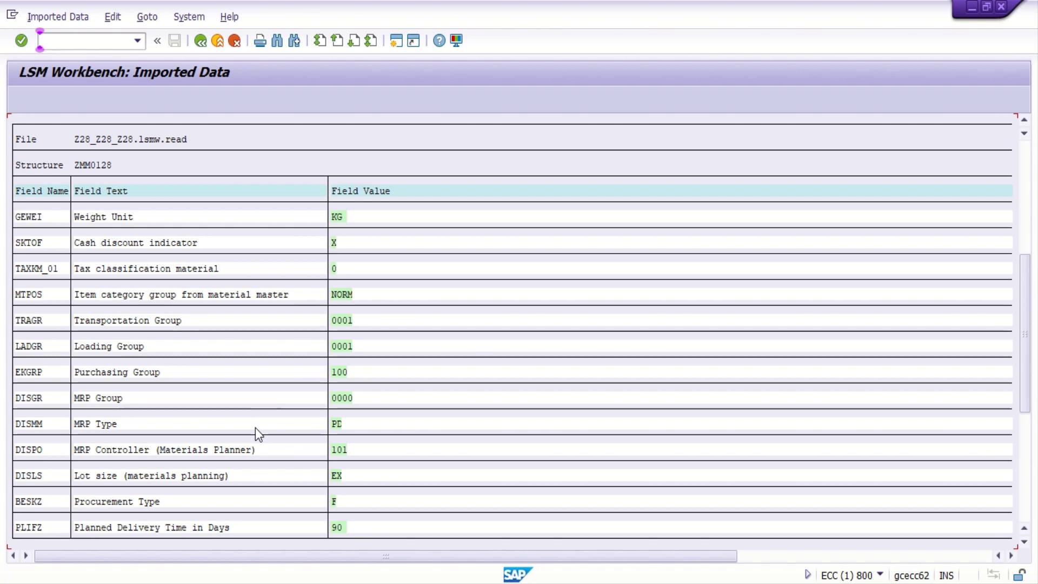
scroll(273, 461, down, 1)
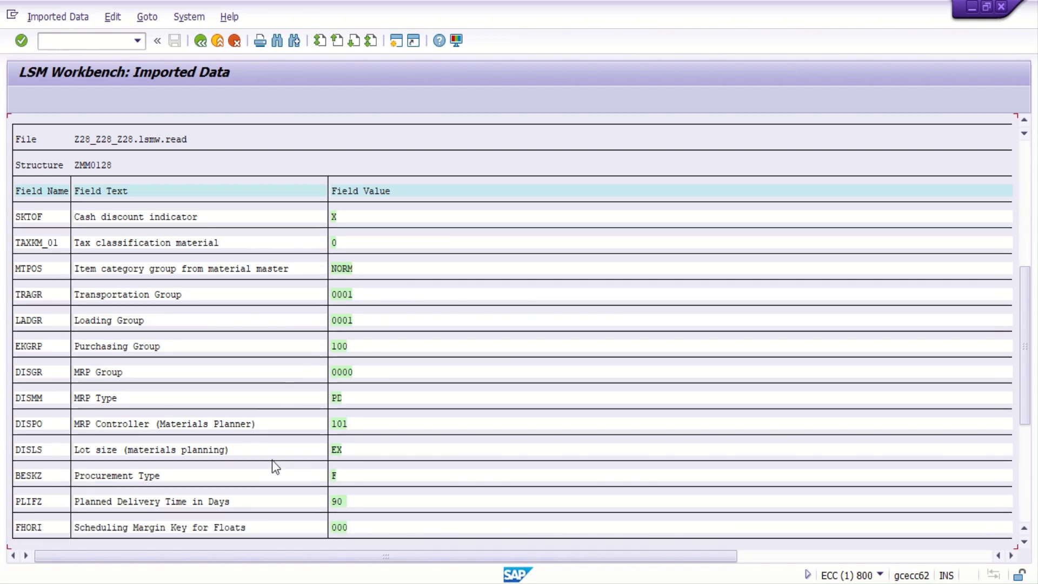
scroll(272, 461, down, 1)
scroll(273, 461, down, 1)
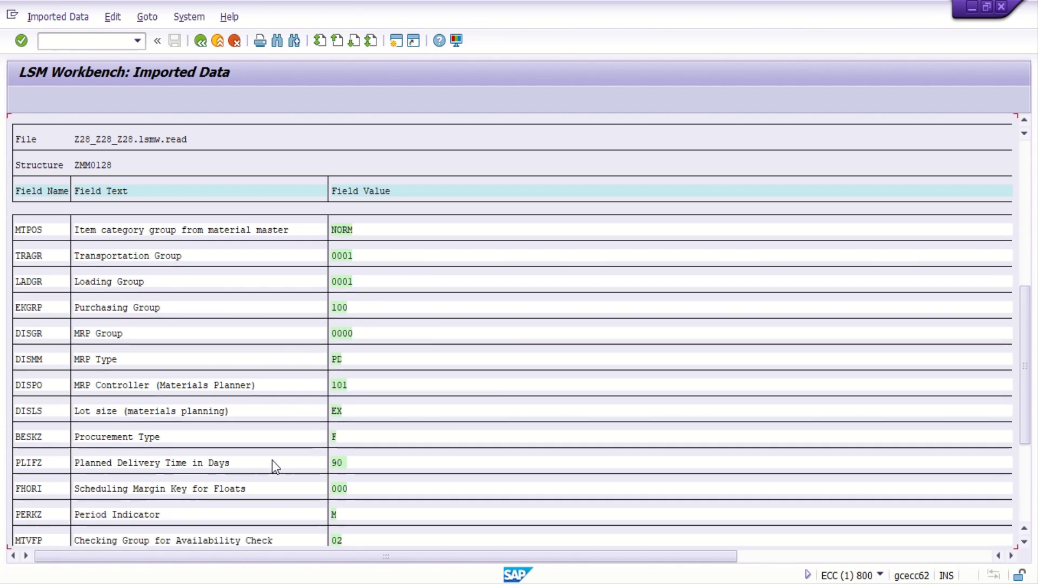
scroll(272, 460, down, 1)
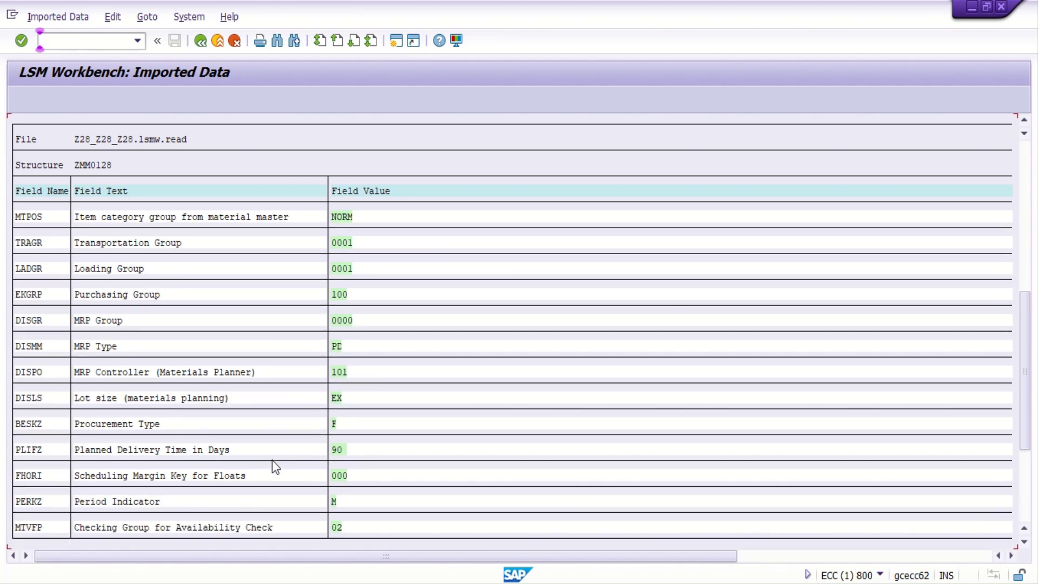
scroll(272, 460, down, 1)
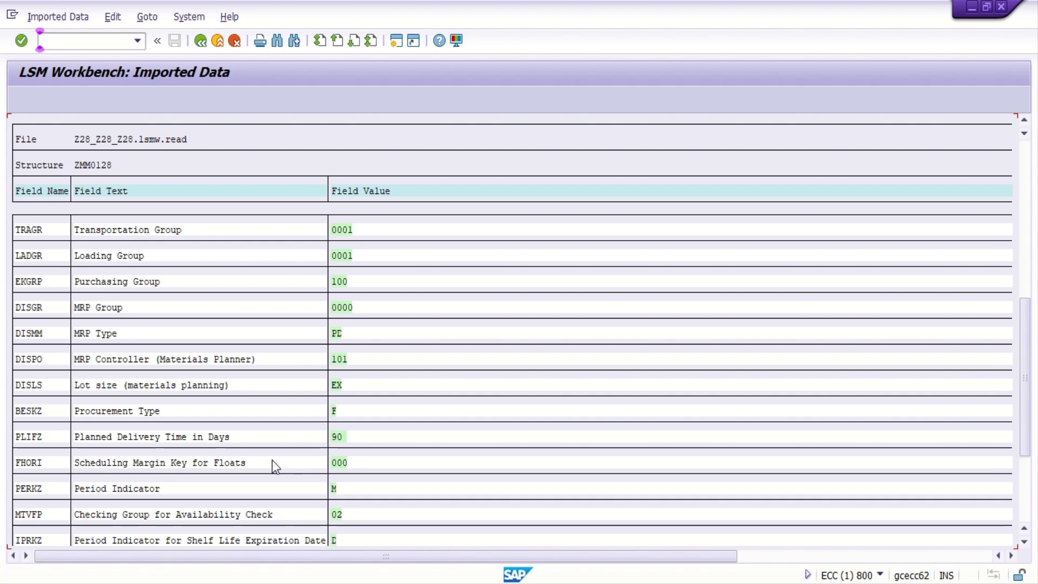
scroll(272, 460, down, 2)
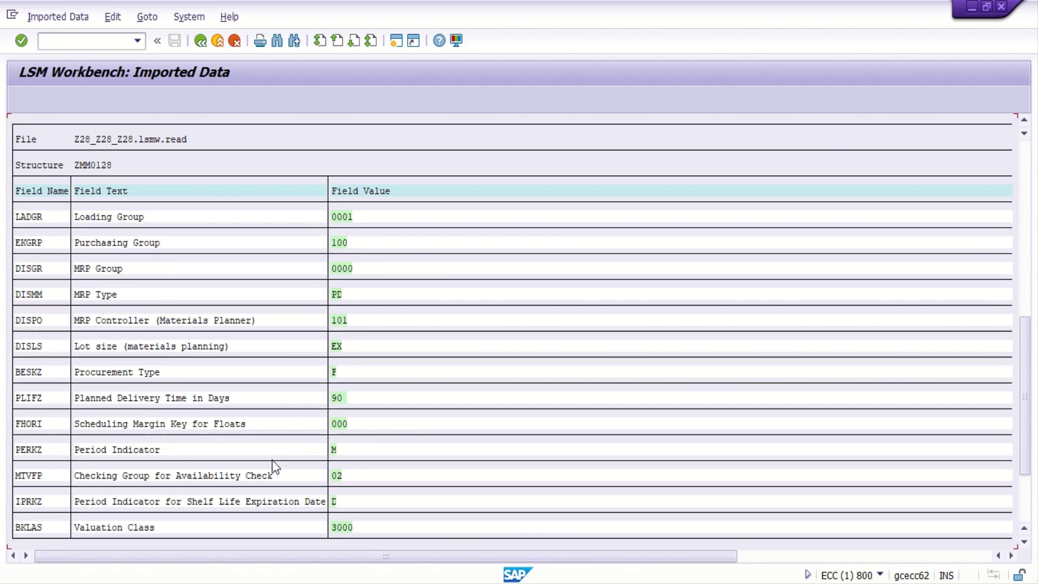
scroll(272, 455, down, 1)
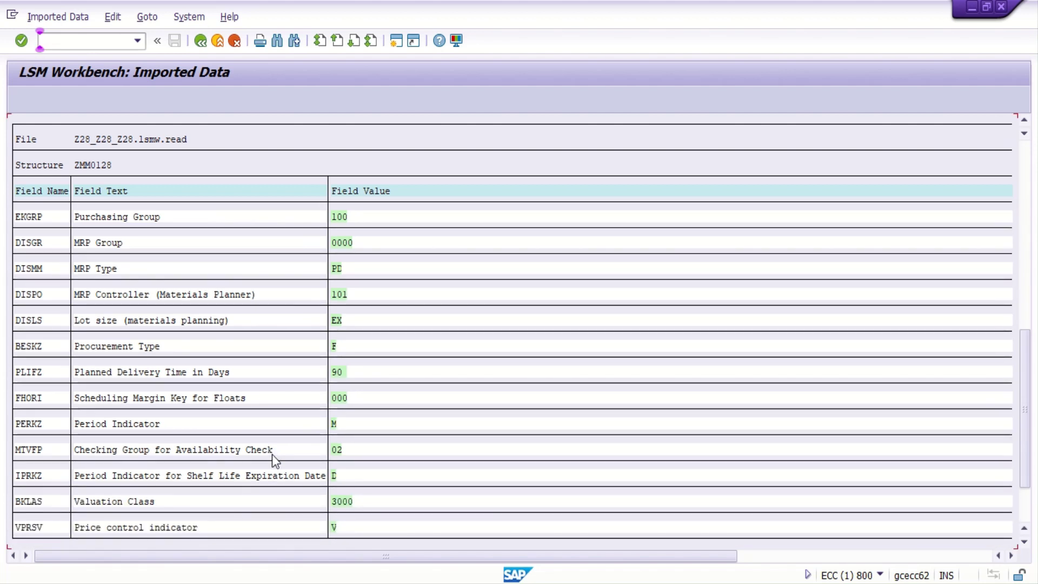
scroll(281, 453, down, 1)
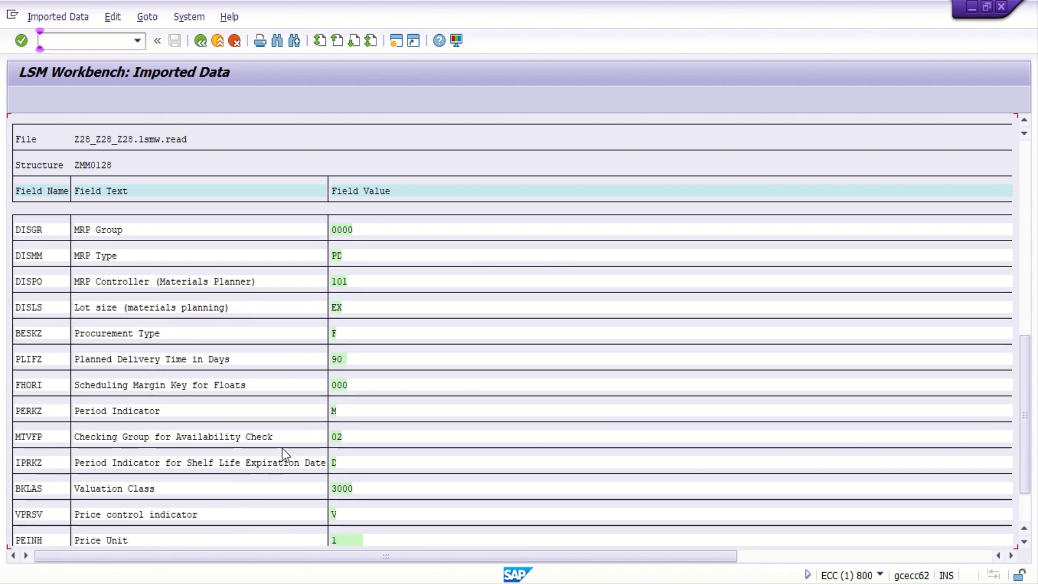
scroll(287, 436, down, 2)
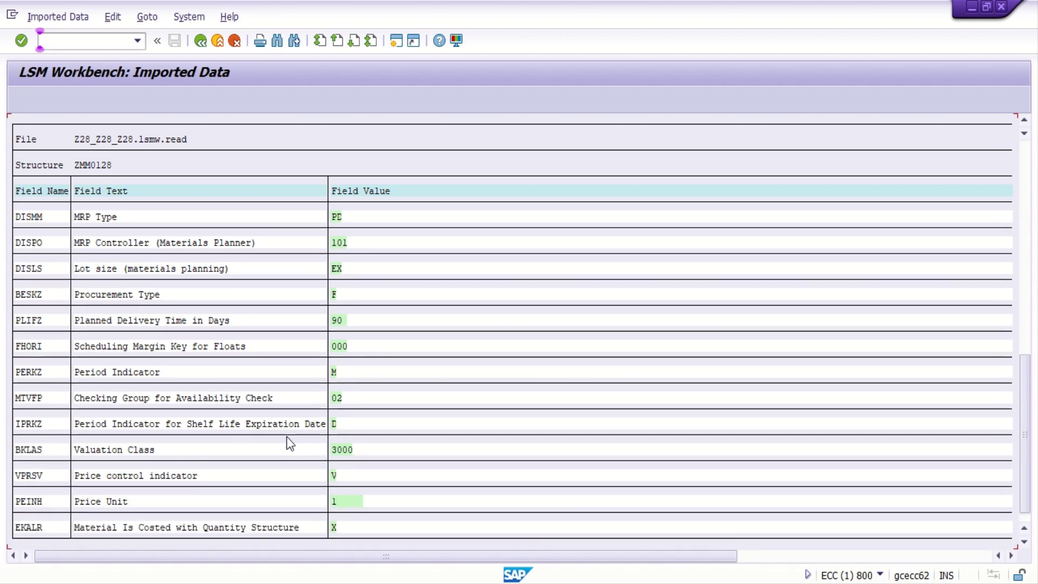
scroll(286, 427, down, 1)
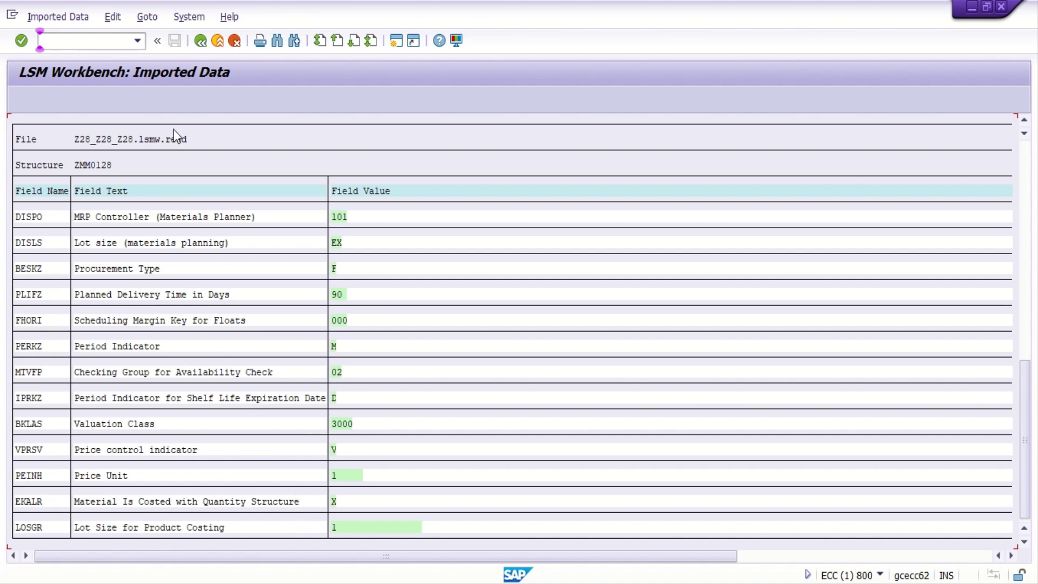
click(200, 42)
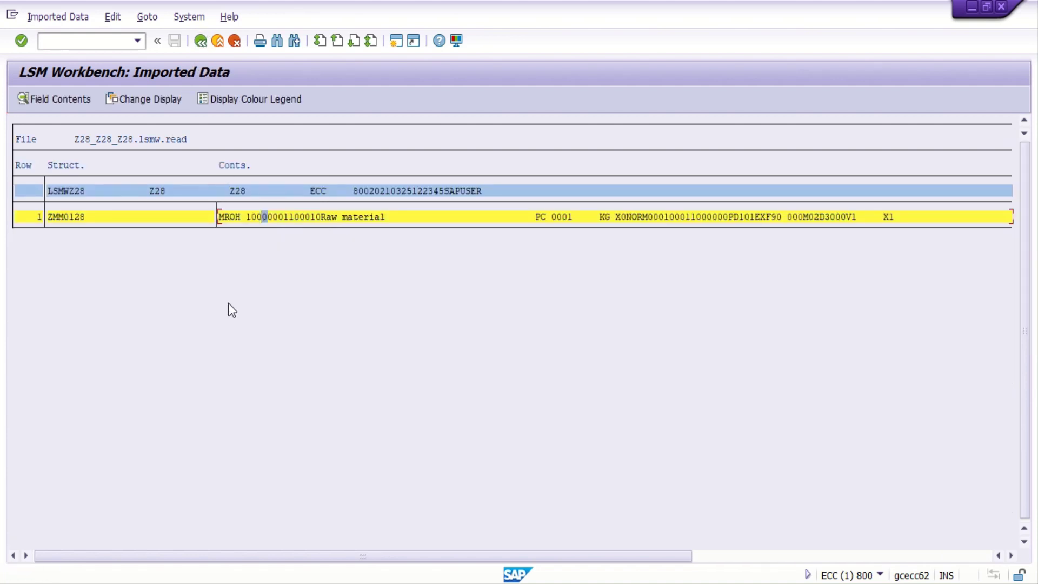
click(200, 41)
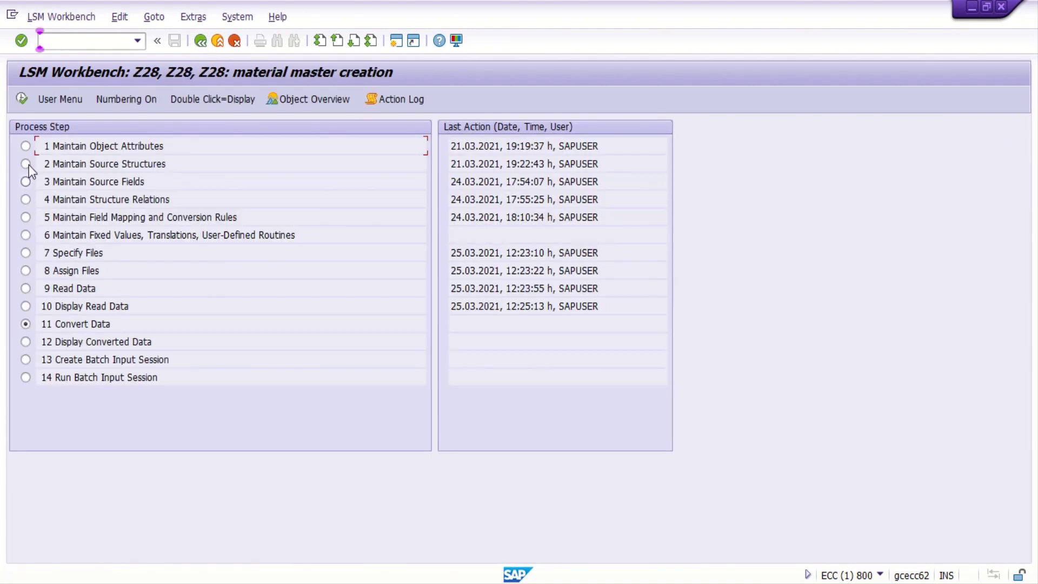
Step: Run Convert Data without a transaction number restriction and return to the process steps
click(24, 99)
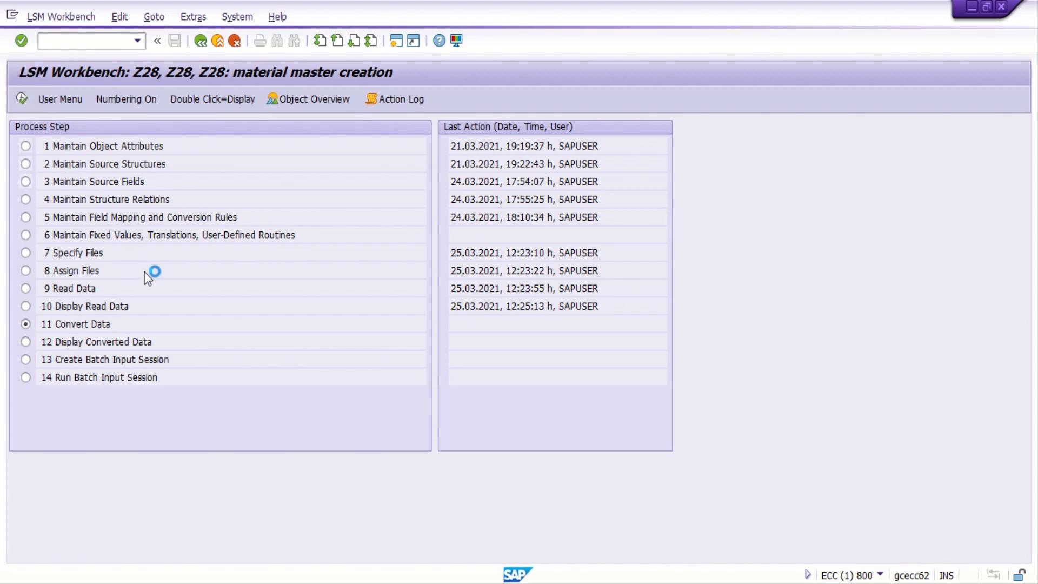
click(21, 98)
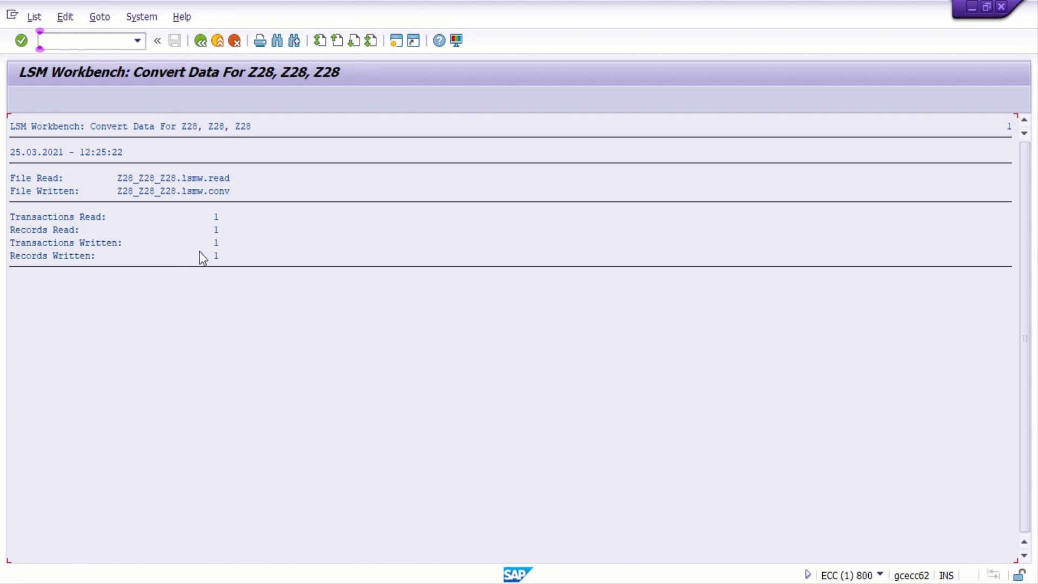
click(201, 41)
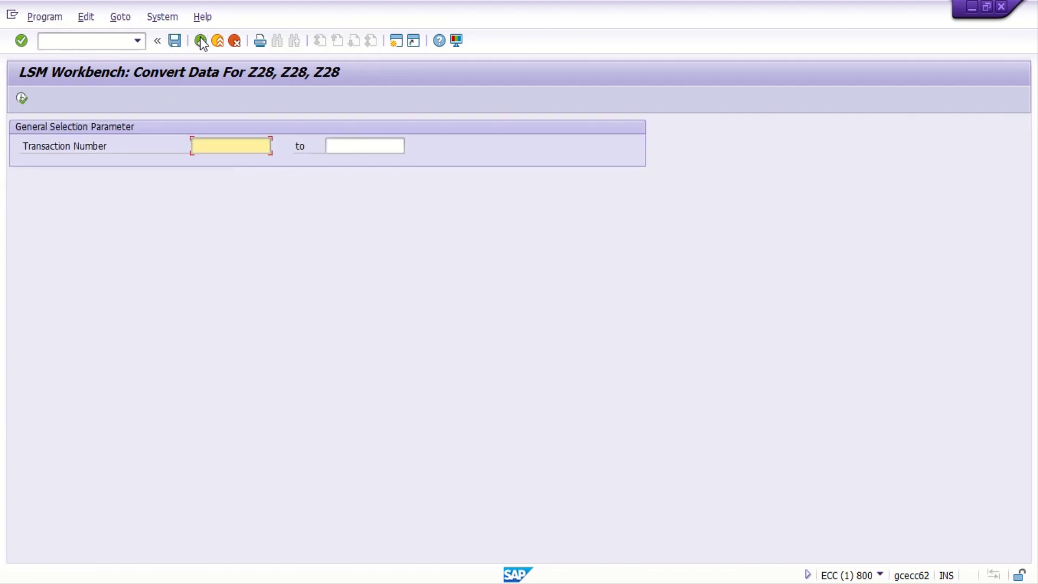
click(201, 41)
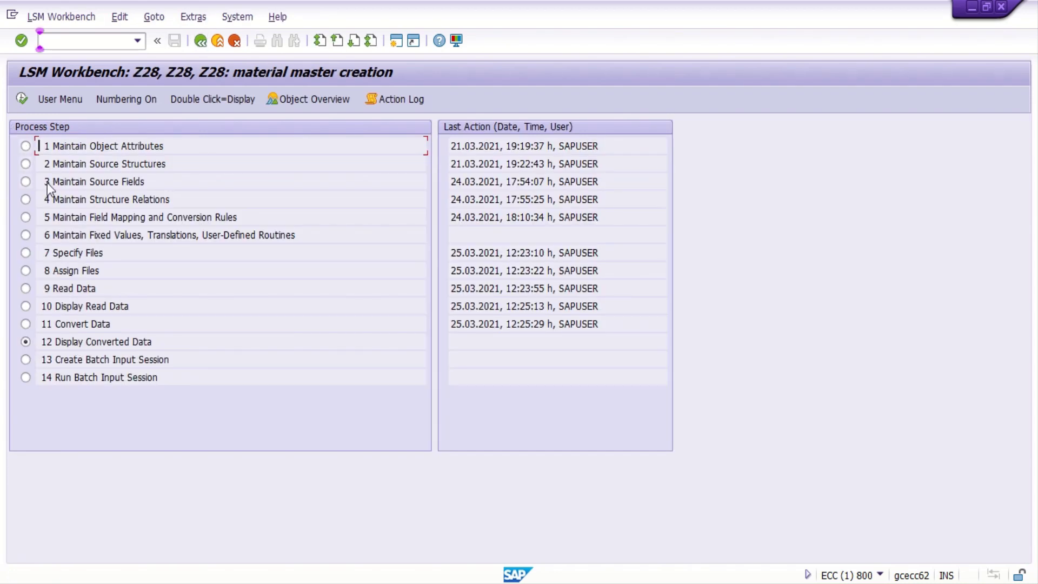
Step: Display the converted data without a line restriction and open the field contents of the Z28MM01 record
click(21, 98)
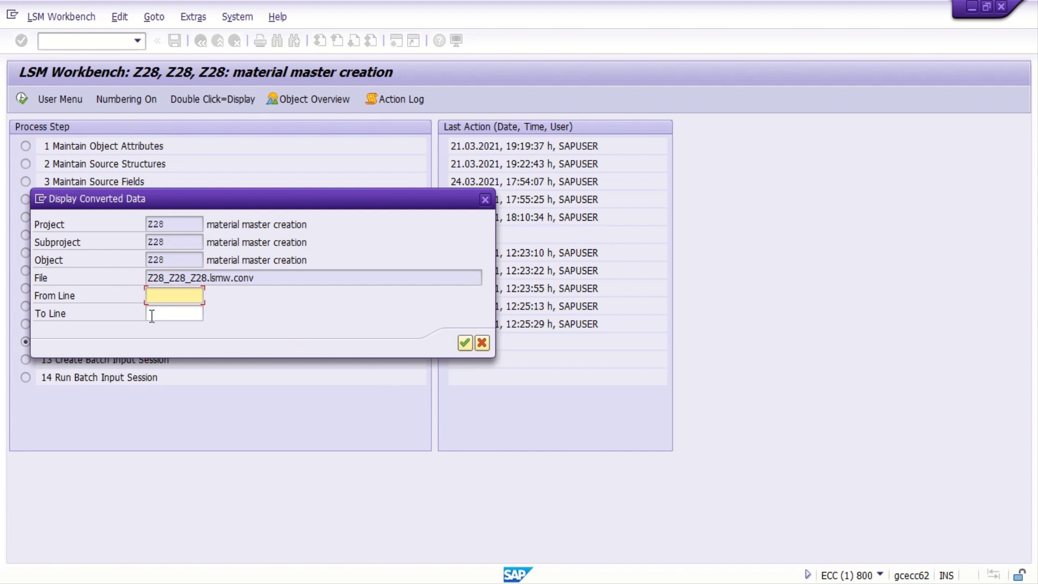
click(465, 344)
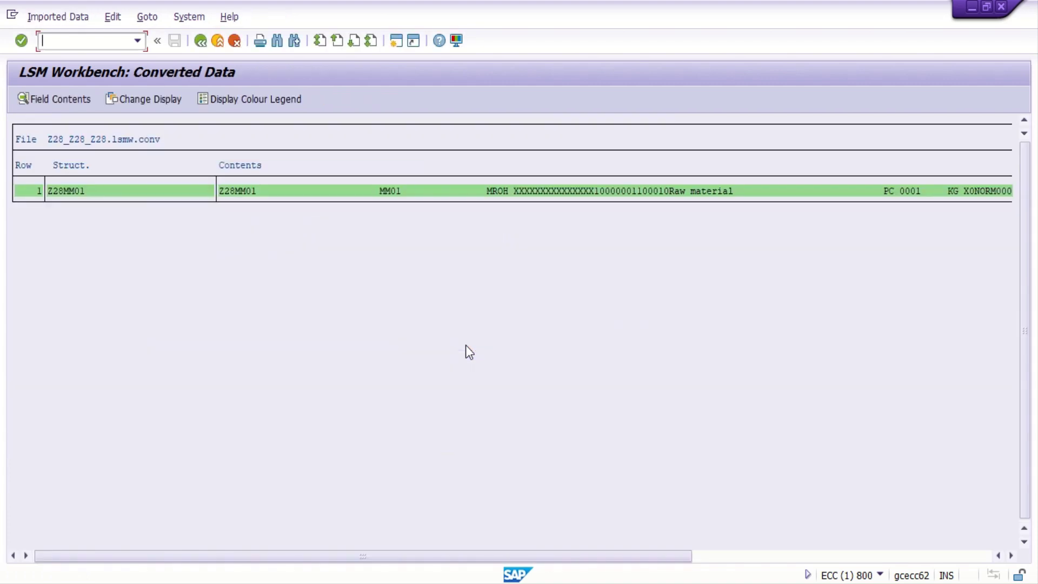
click(242, 198)
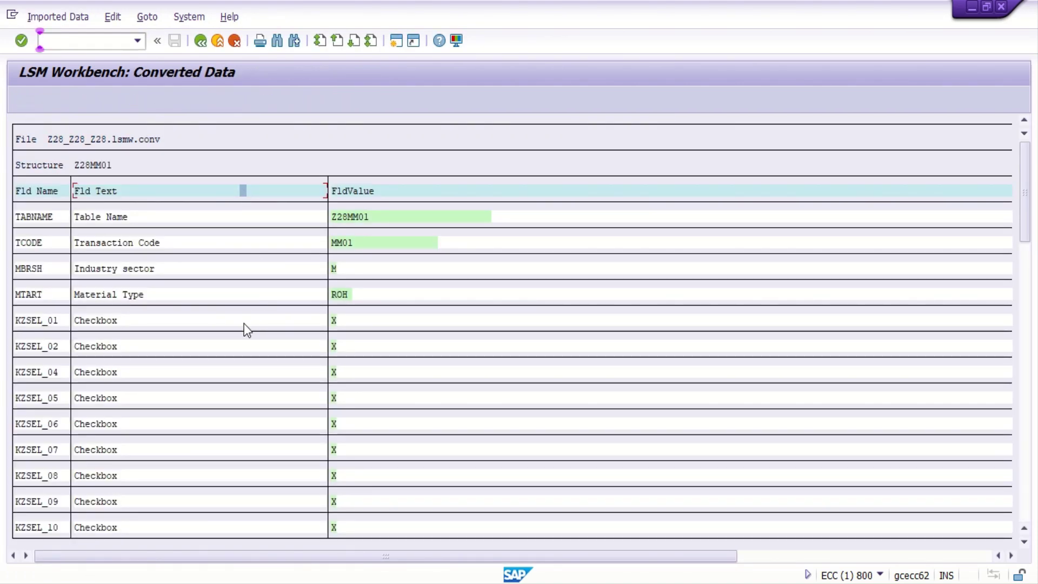
Step: Review the converted field values of the Z28MM01 record from transaction code through product costing lot size, then return to the process steps
scroll(231, 309, down, 1)
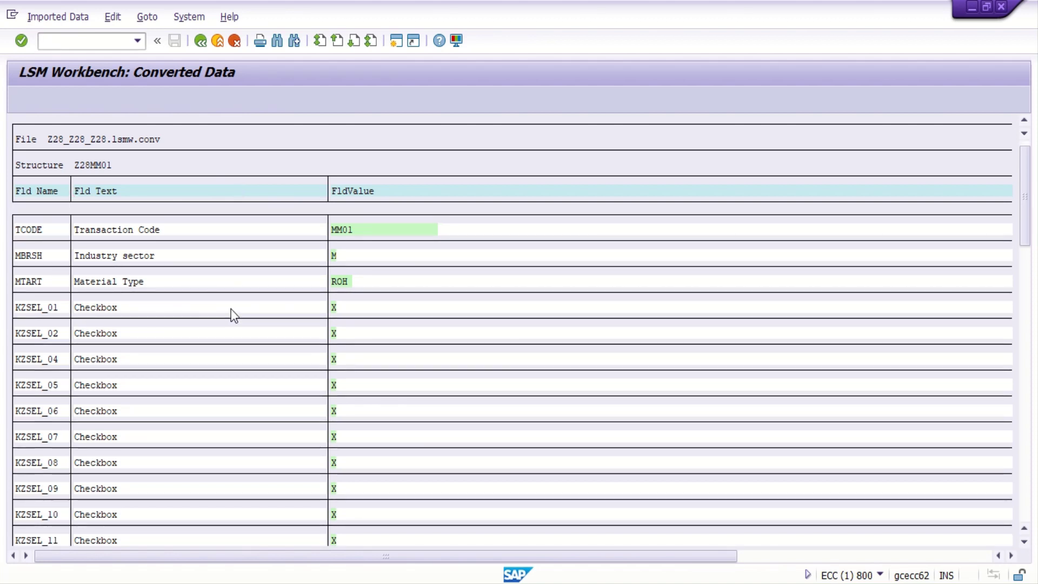
scroll(231, 309, up, 1)
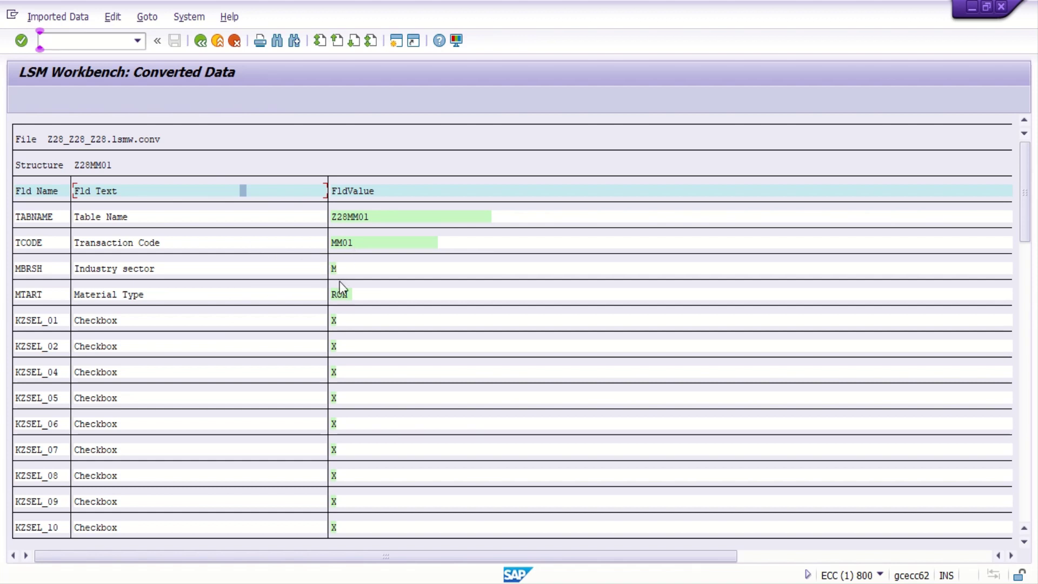
scroll(285, 323, down, 1)
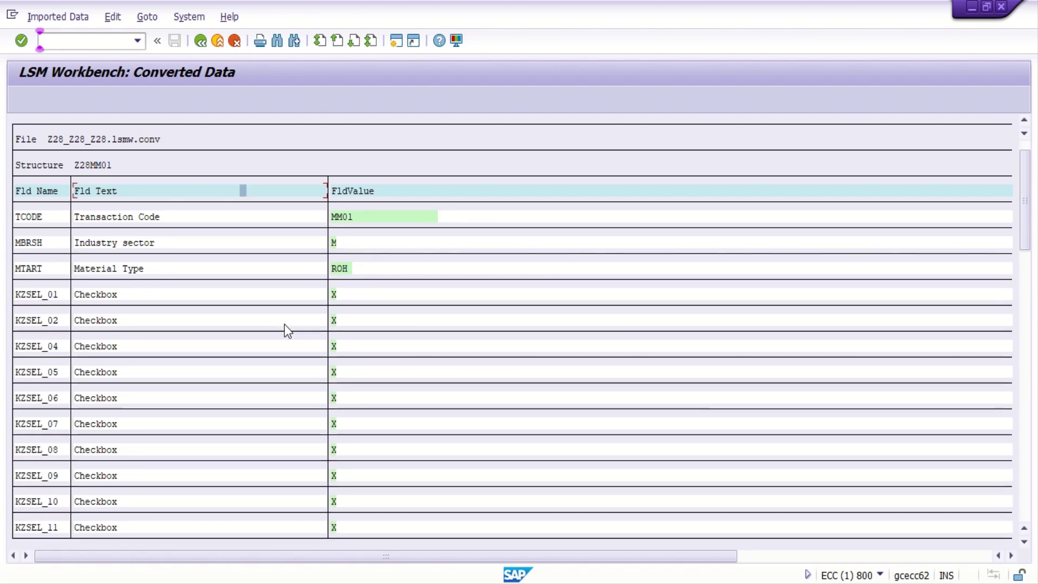
scroll(285, 325, down, 2)
scroll(285, 325, down, 6)
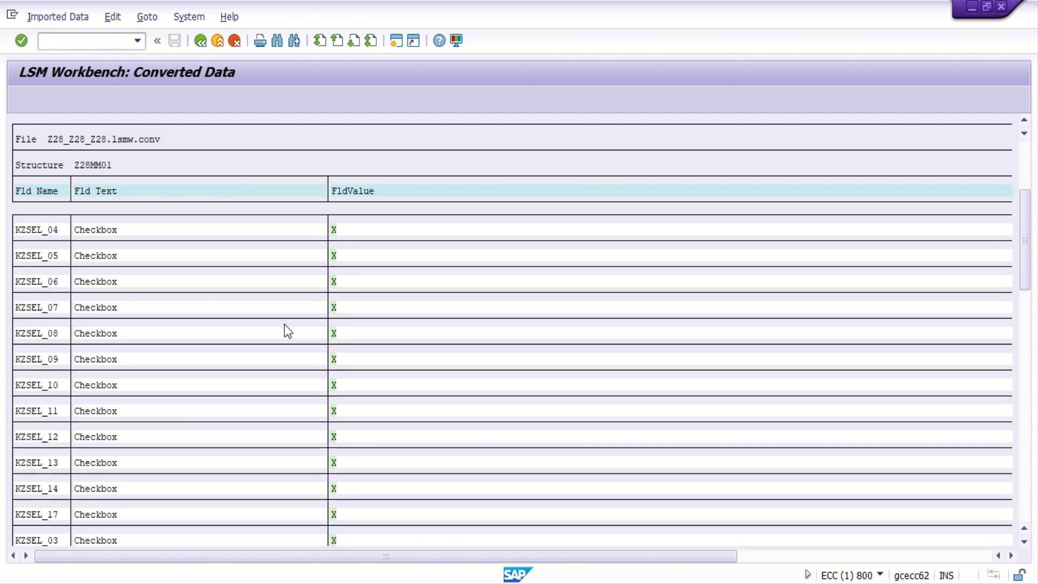
scroll(285, 323, down, 5)
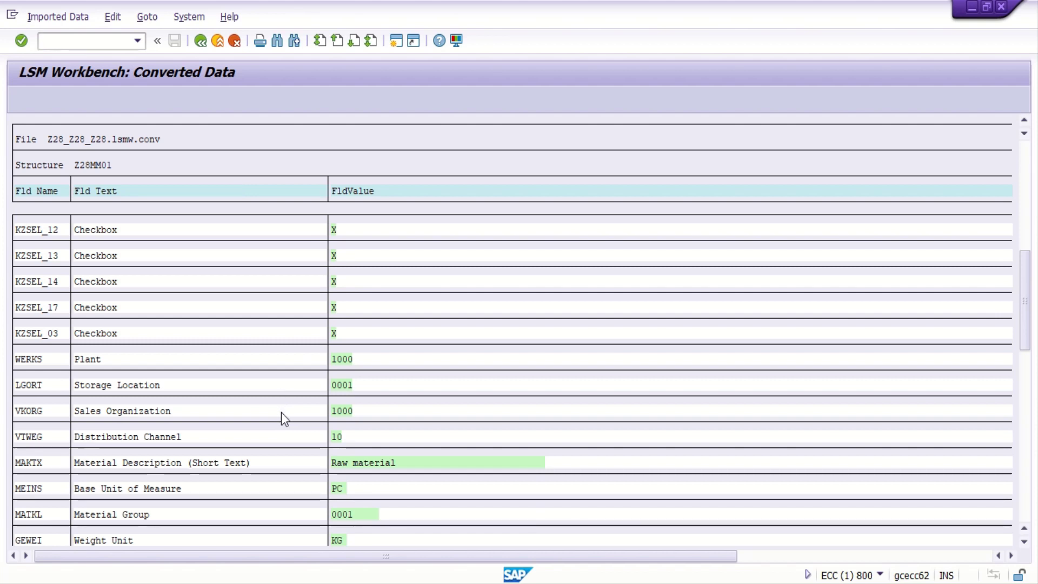
scroll(281, 417, down, 3)
scroll(282, 416, down, 6)
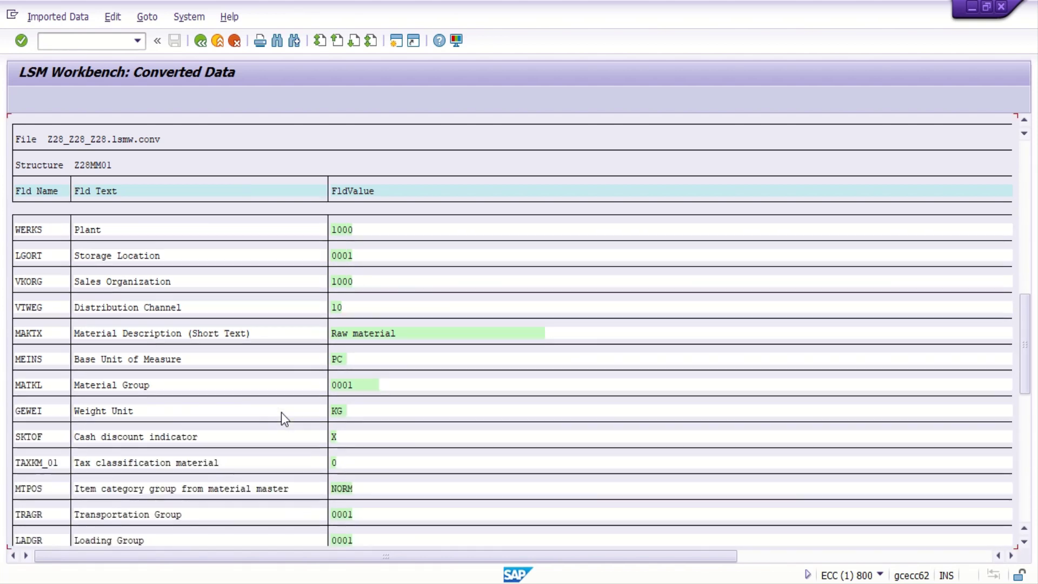
scroll(281, 413, down, 6)
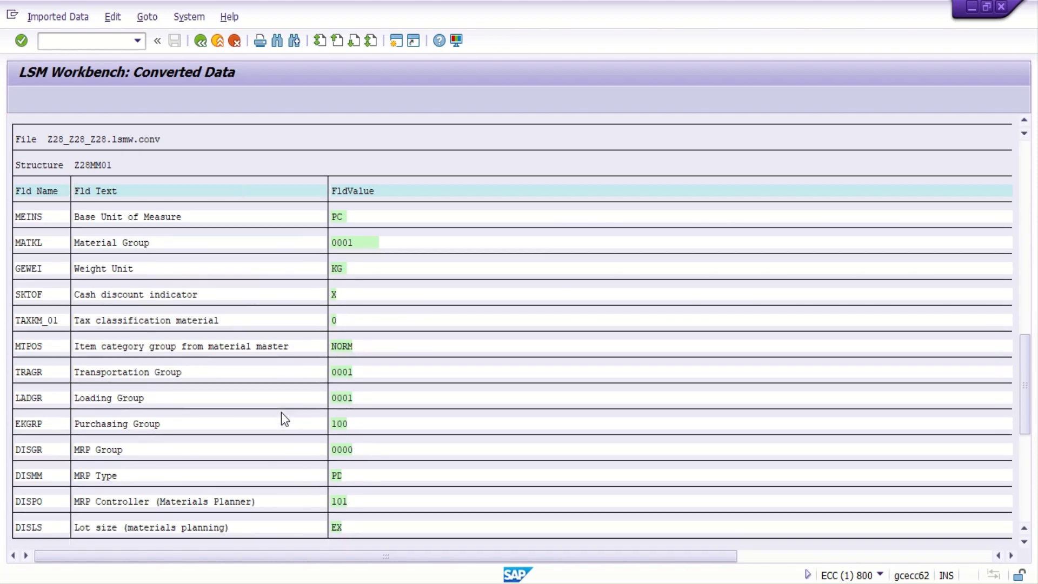
scroll(281, 416, down, 6)
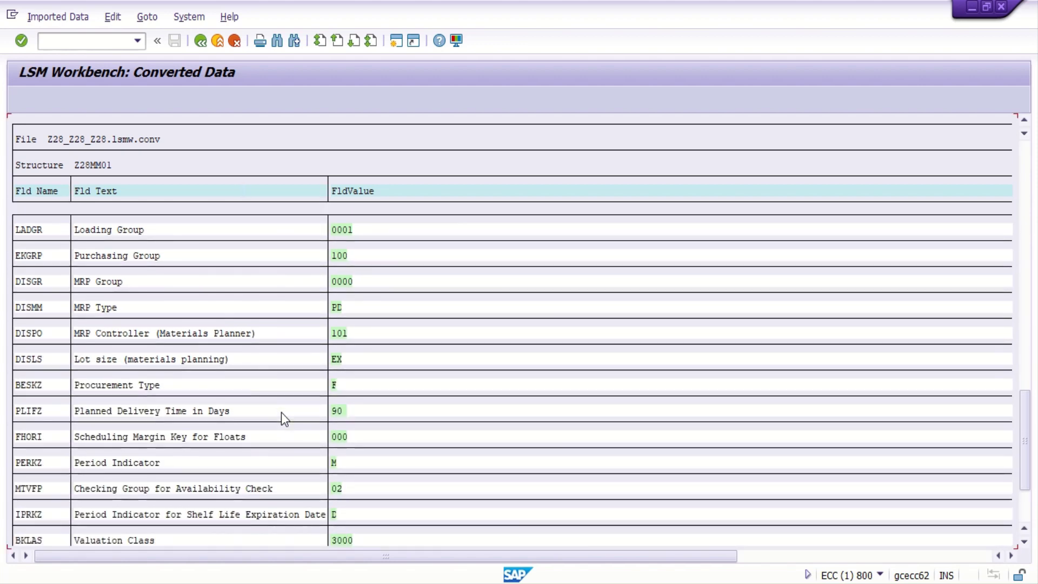
scroll(281, 412, down, 1)
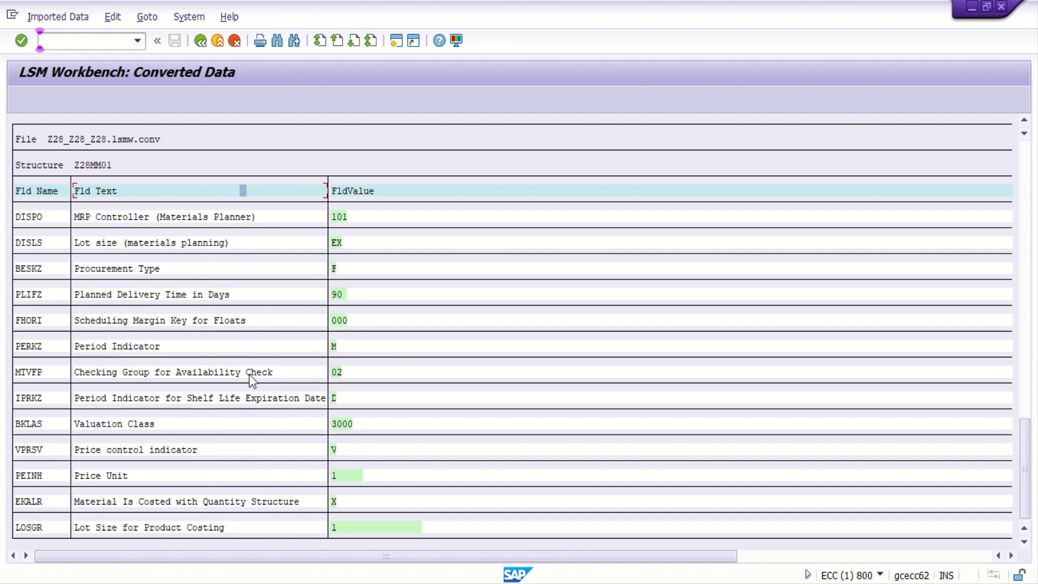
click(202, 41)
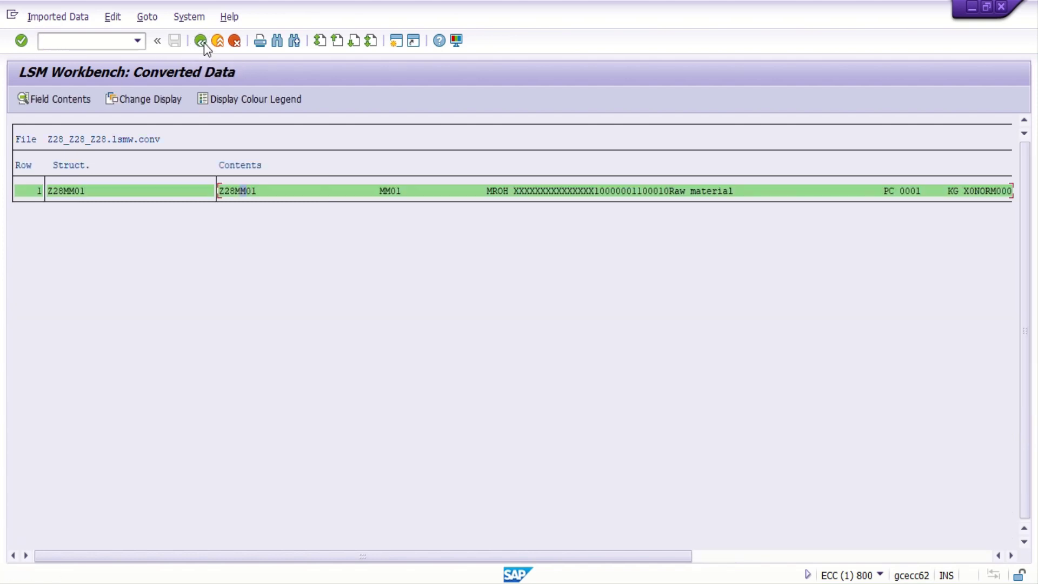
click(201, 42)
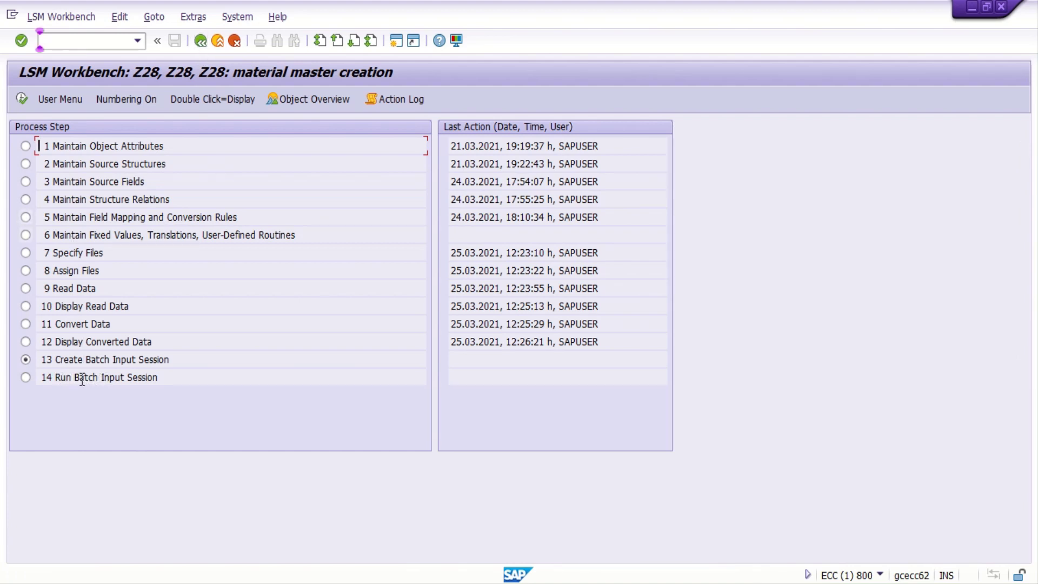
Step: Create the batch input session Z28 from the converted file Z28_Z28_Z28.lsmw.conv
click(21, 99)
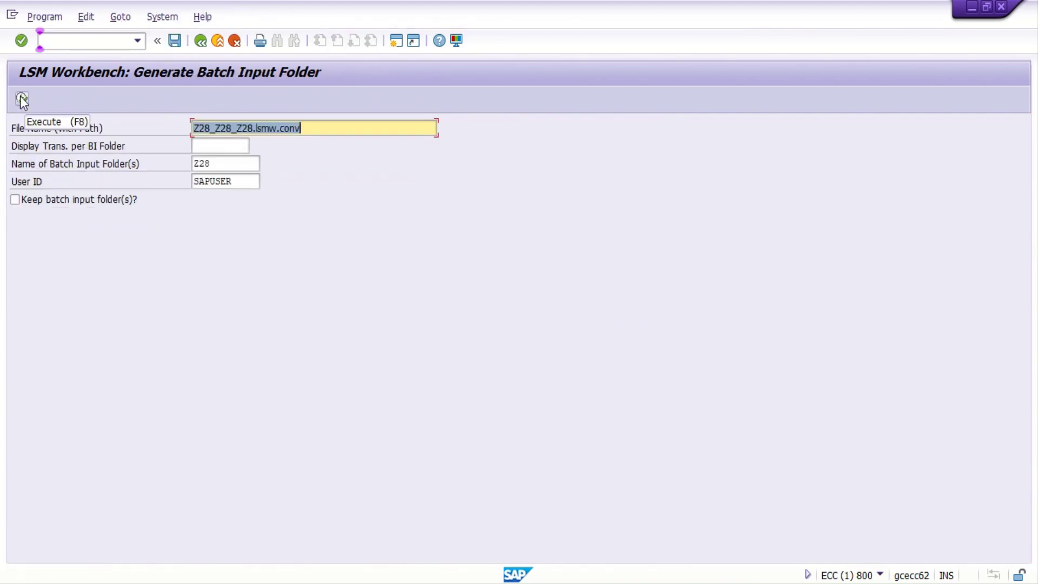
click(21, 99)
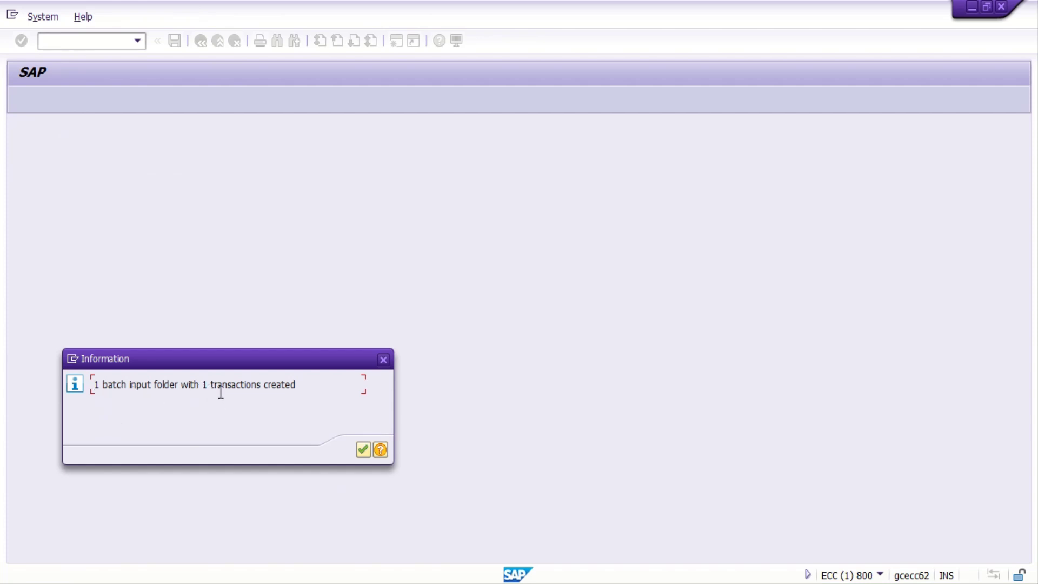
click(363, 451)
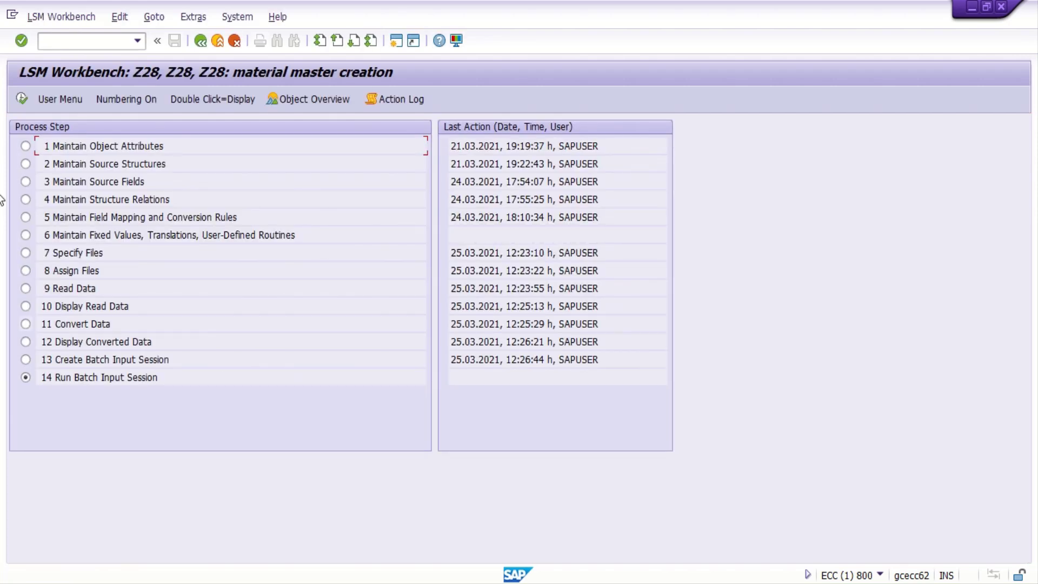
Step: Open Run Batch Input Session and process session Z28 in foreground mode with Dynpro standard size
click(24, 102)
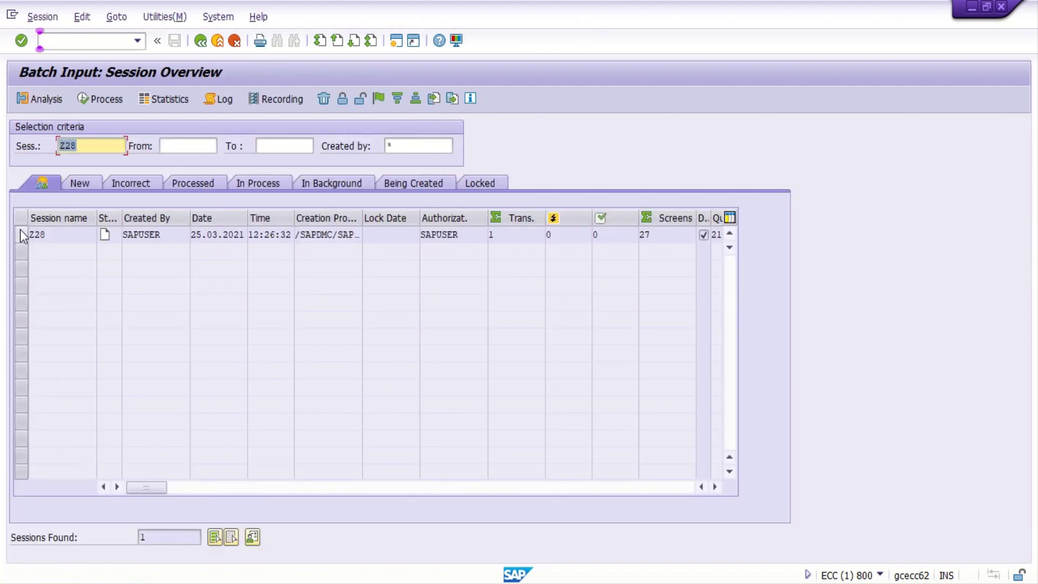
click(19, 233)
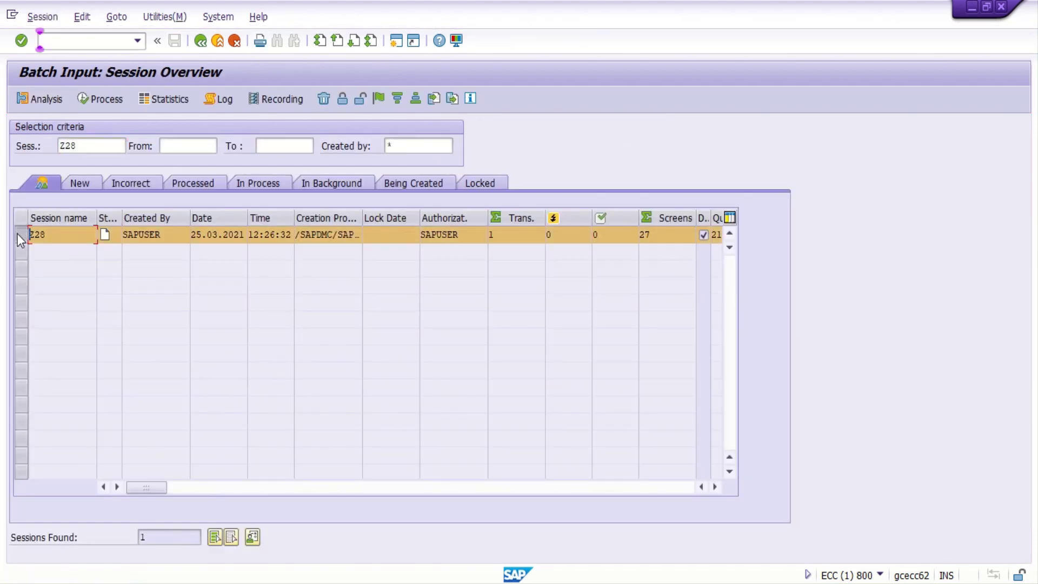
click(102, 103)
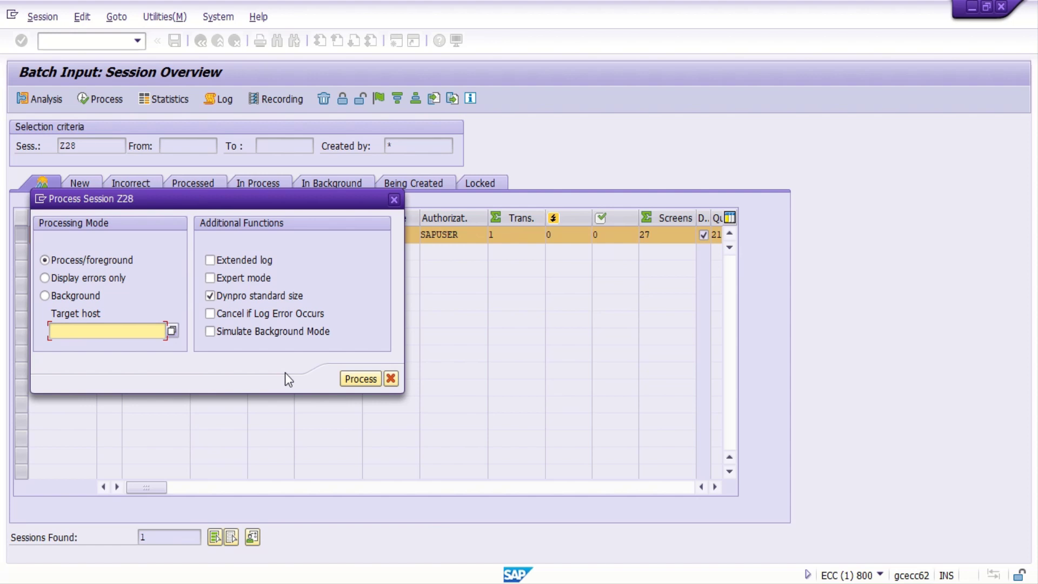
click(358, 378)
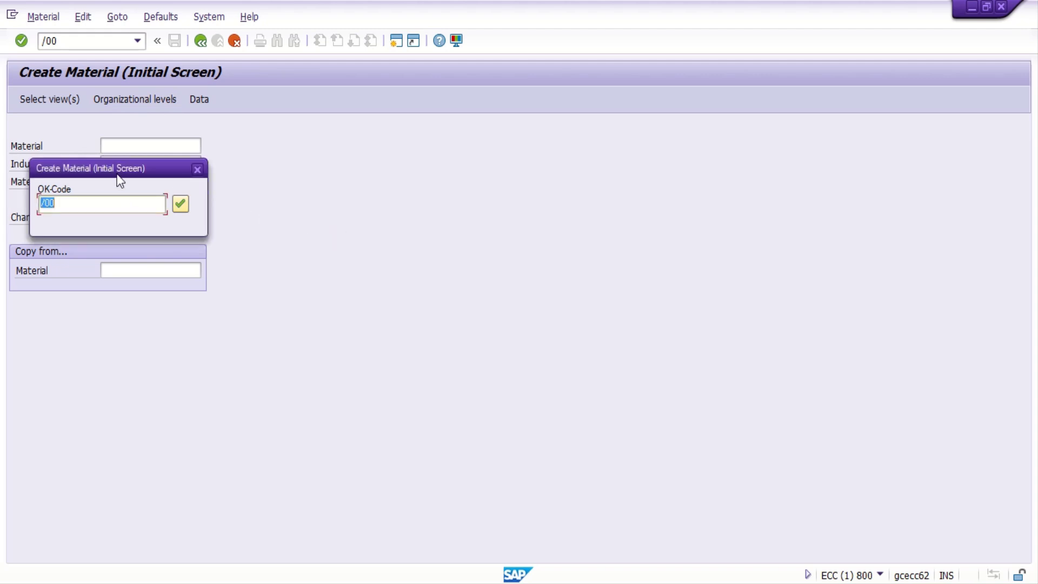
Step: Move the OK-code box clear of the fields and advance the session through the initial screen, view selection and organizational levels to Basic data 1
drag(118, 171, 424, 199)
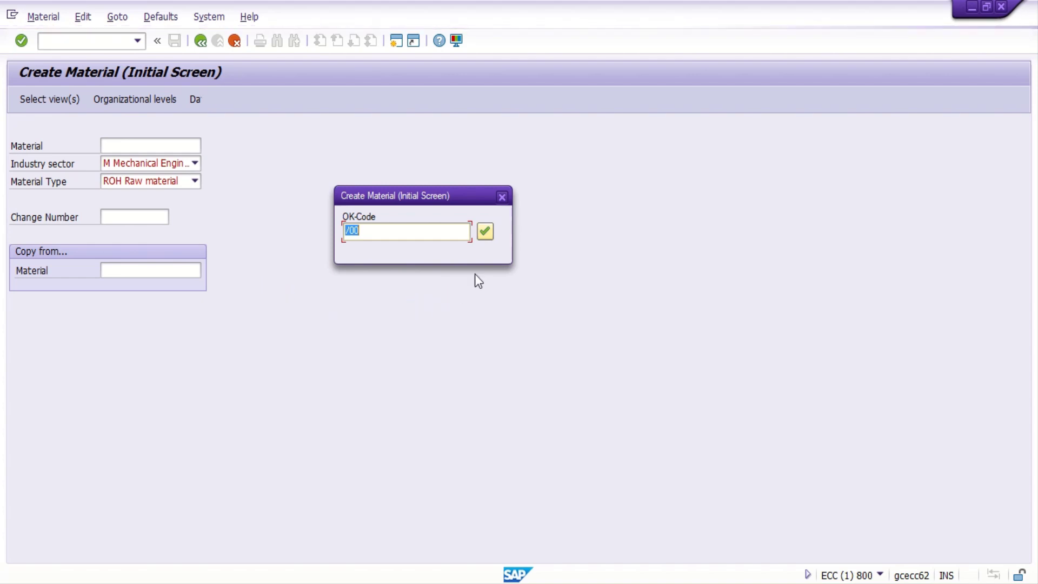
click(485, 231)
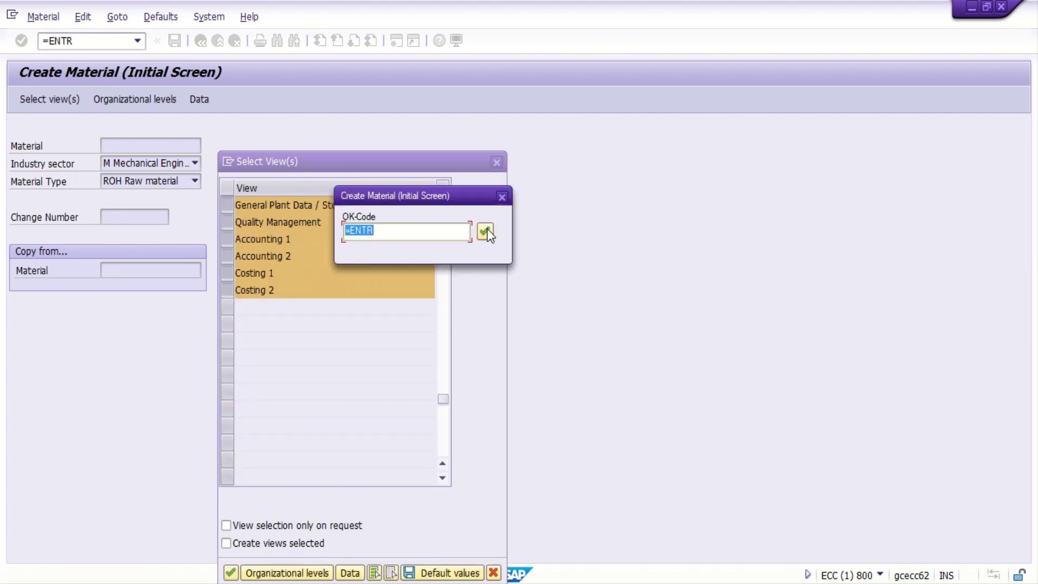
click(485, 231)
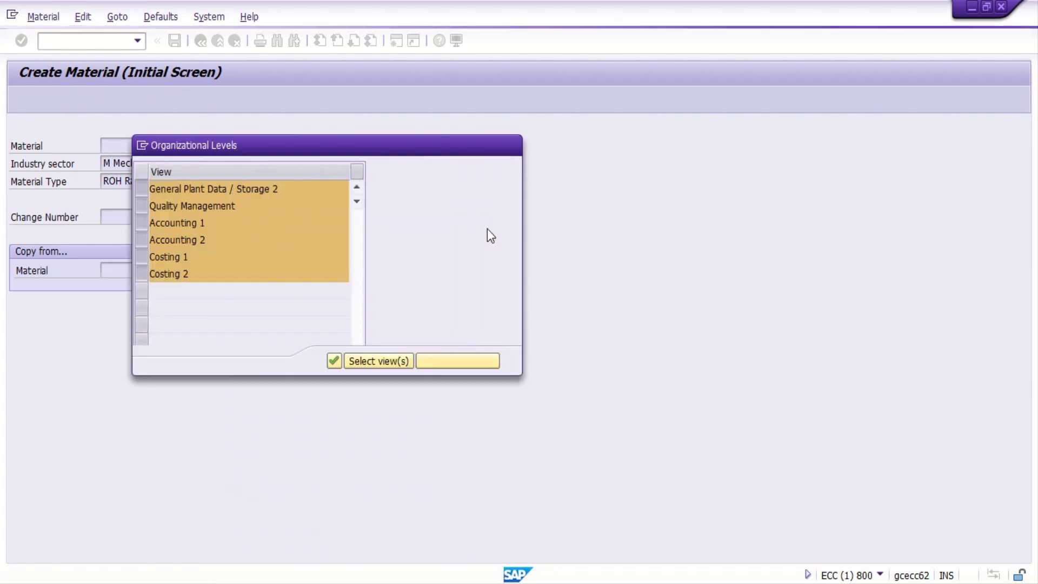
click(489, 231)
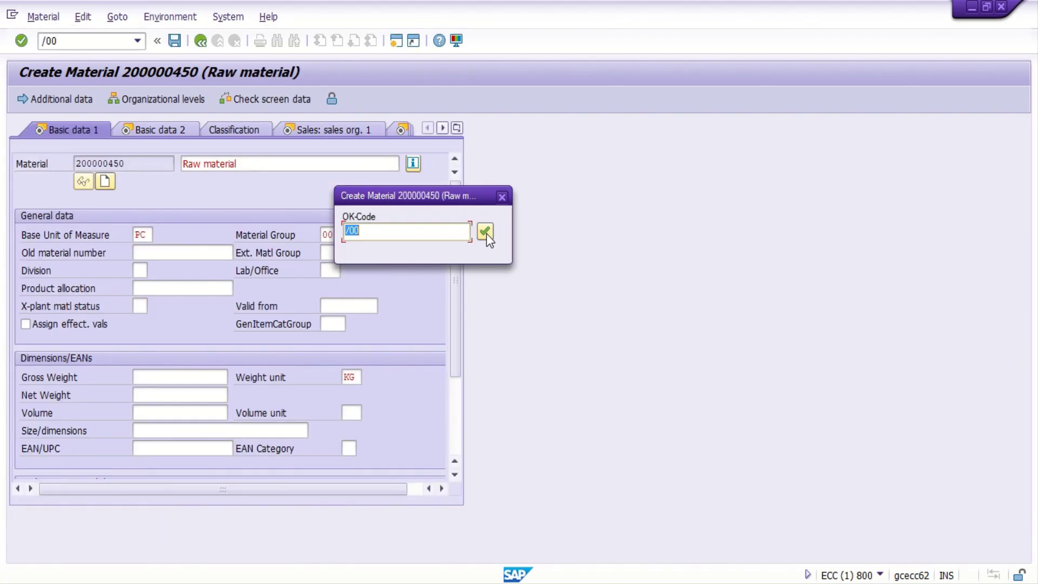
Step: Move the OK-code box off the material data and advance through basic data, Sales org. 1 and tax data to Sales org. 2
drag(420, 197, 550, 220)
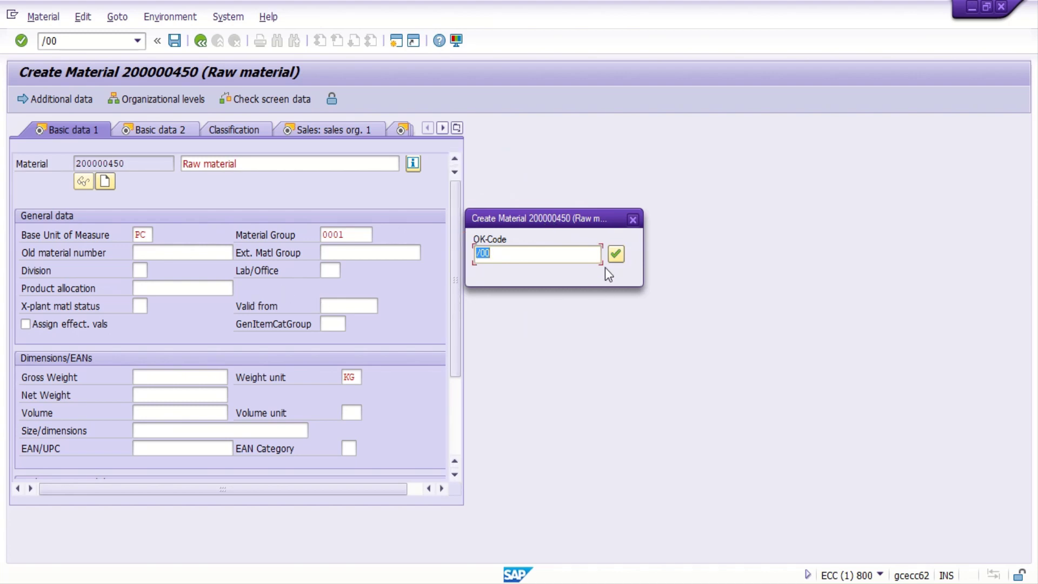
click(616, 255)
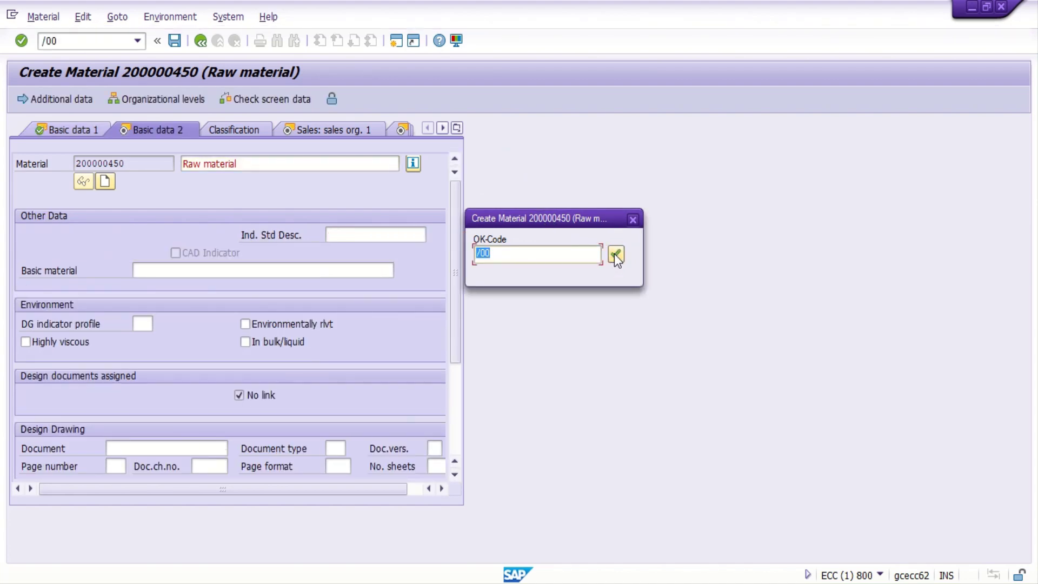
click(616, 255)
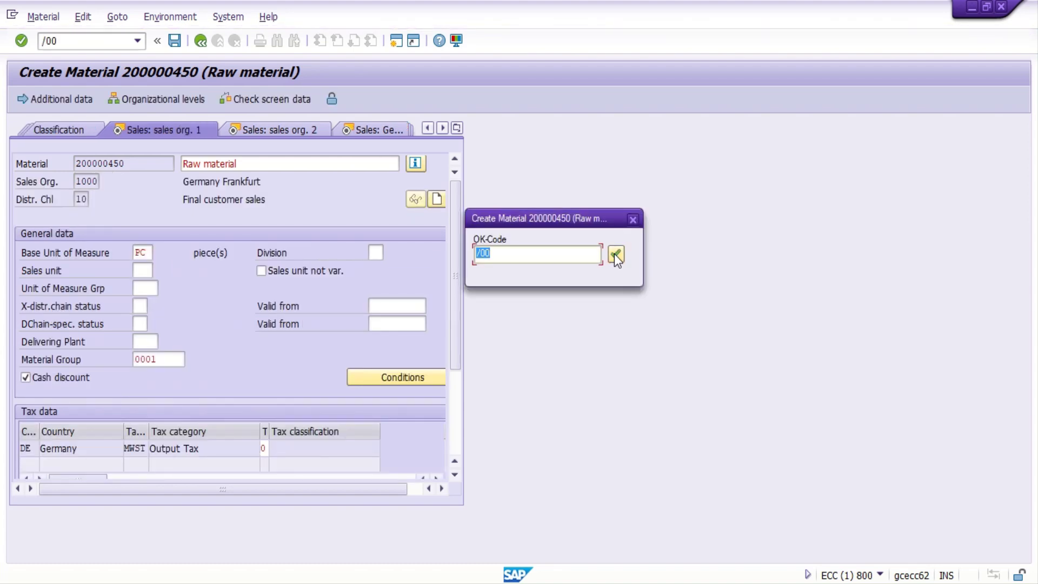
click(615, 255)
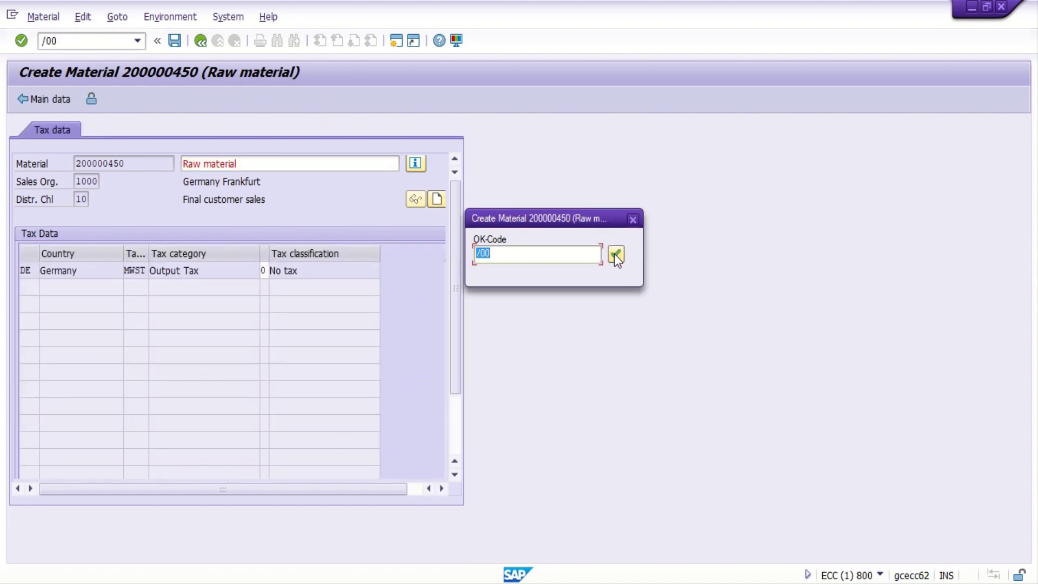
click(615, 255)
click(615, 254)
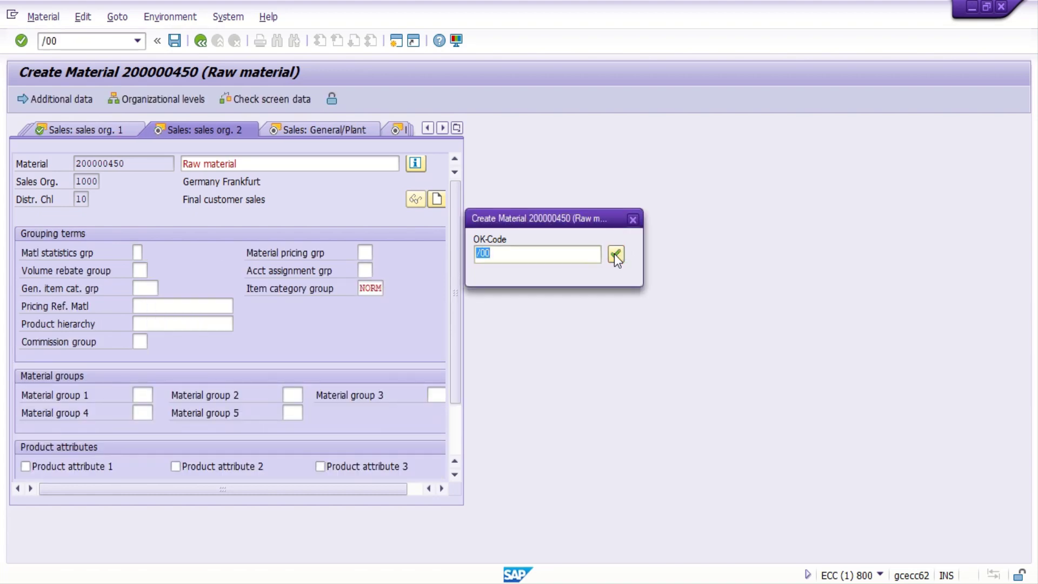
Step: Advance the session from Sales org. 2 through Sales: General/Plant, Foreign trade export and Sales text to the Purchasing view
click(615, 254)
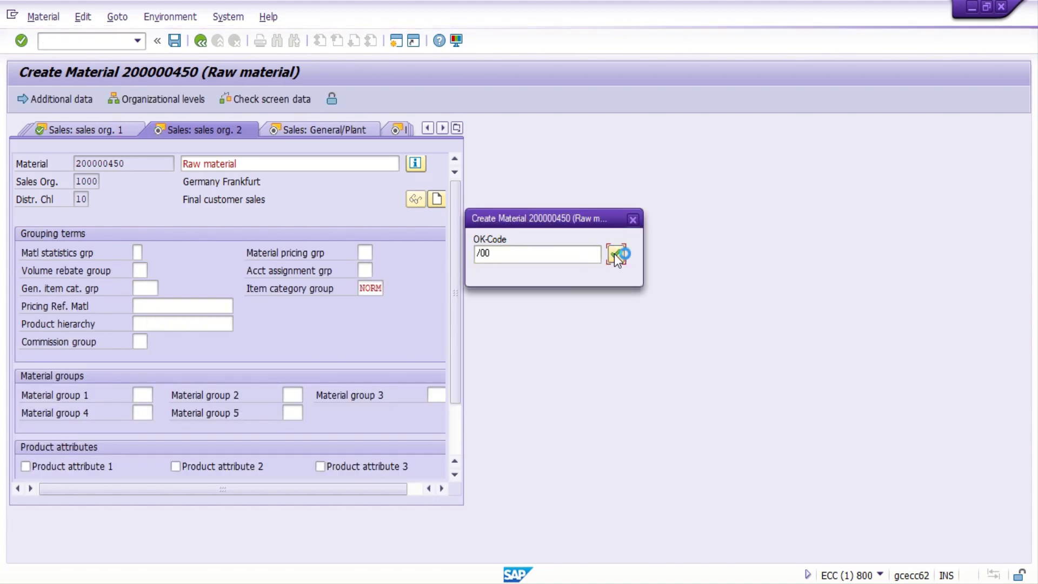
click(615, 254)
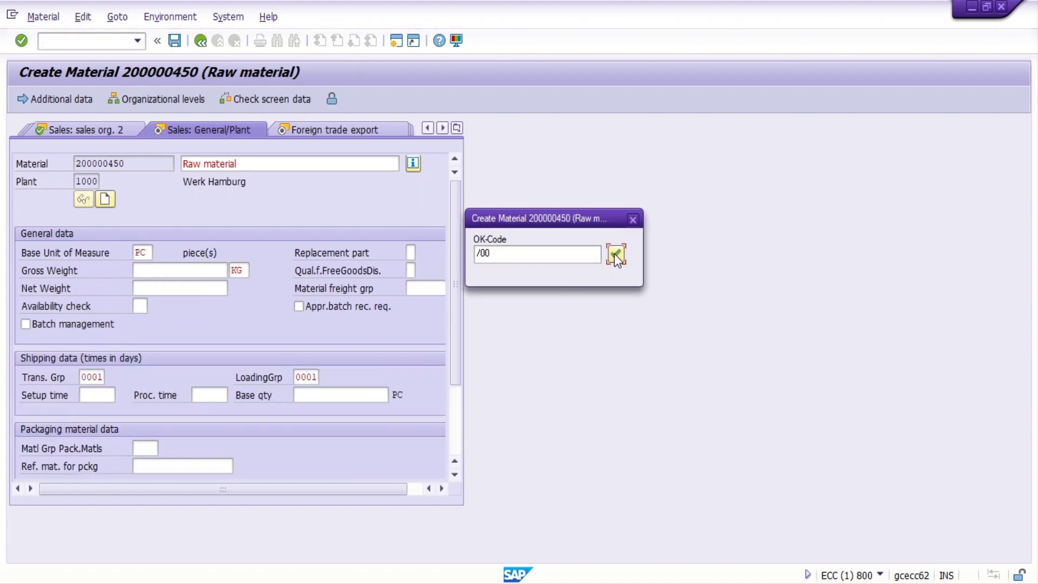
click(614, 254)
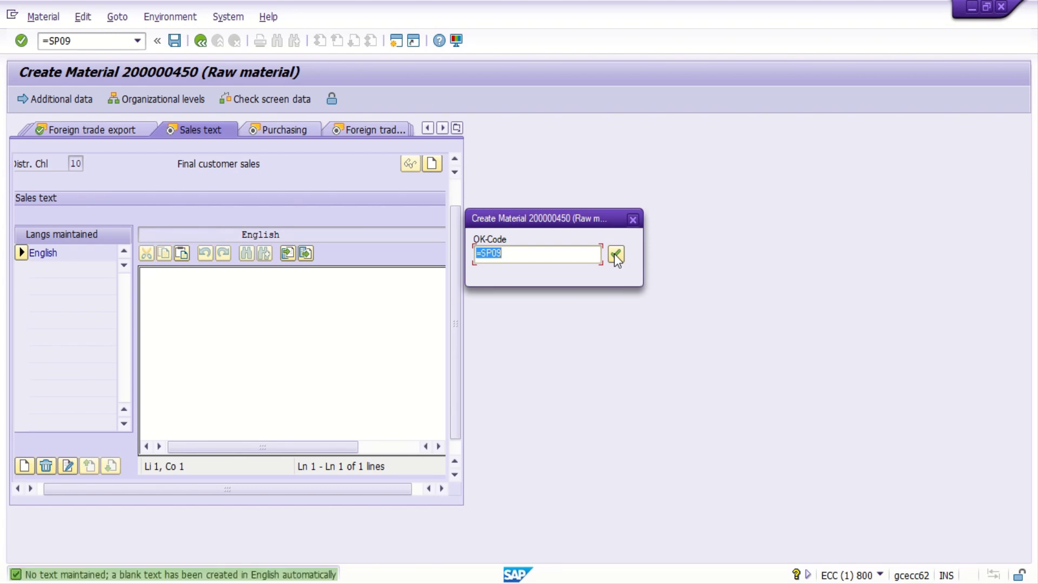
click(615, 254)
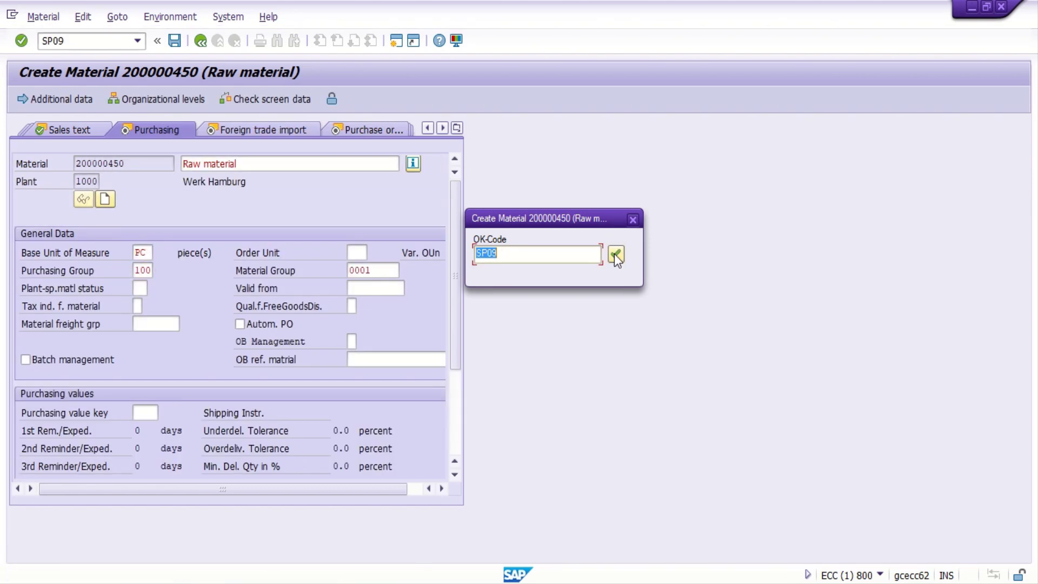
Step: Advance the session from Purchasing through Foreign trade import, Purchase order text and MRP 1 to the MRP 2 view
click(615, 254)
click(614, 254)
click(614, 255)
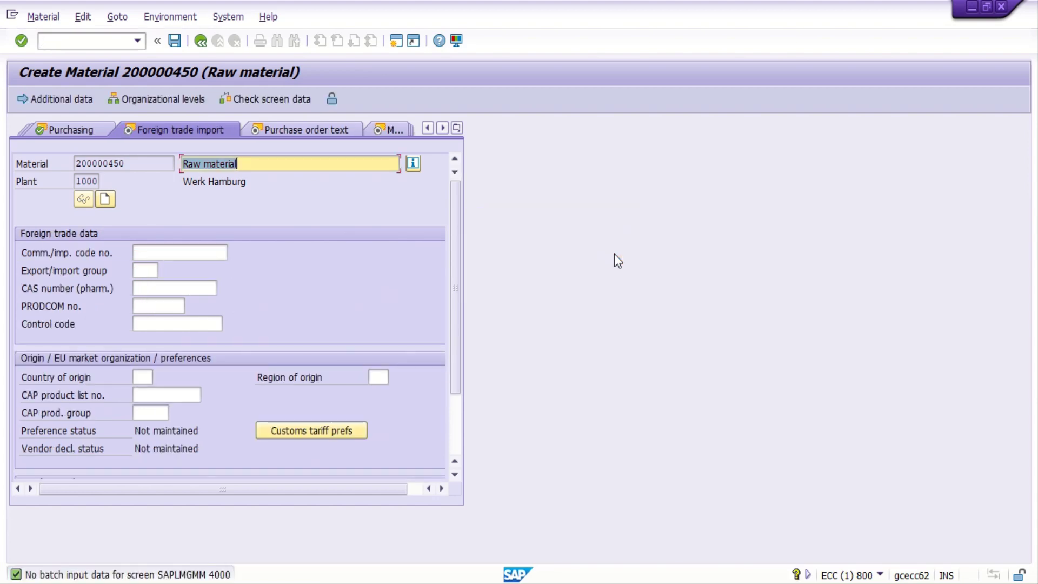
key(Return)
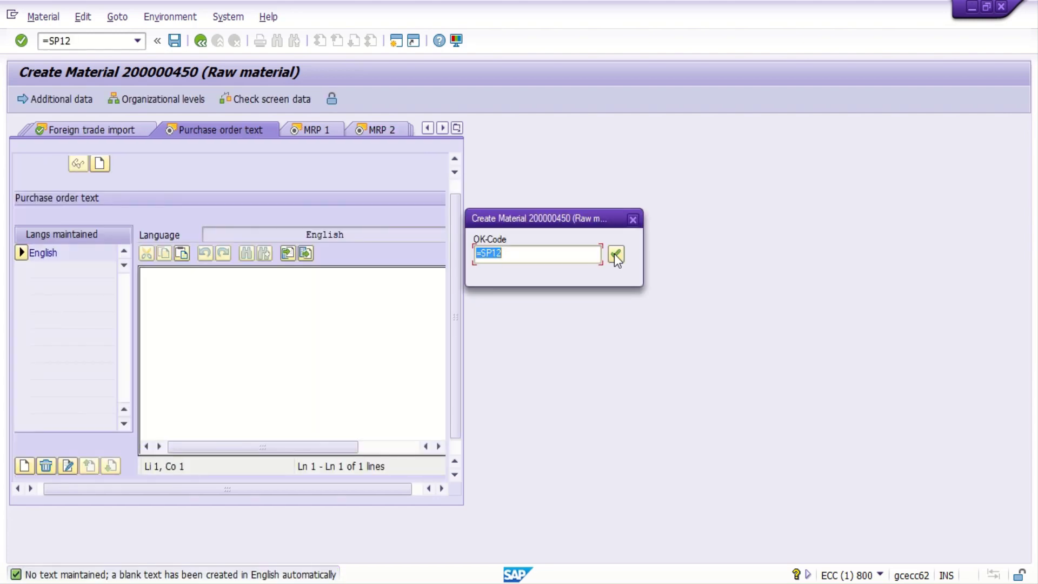
click(615, 254)
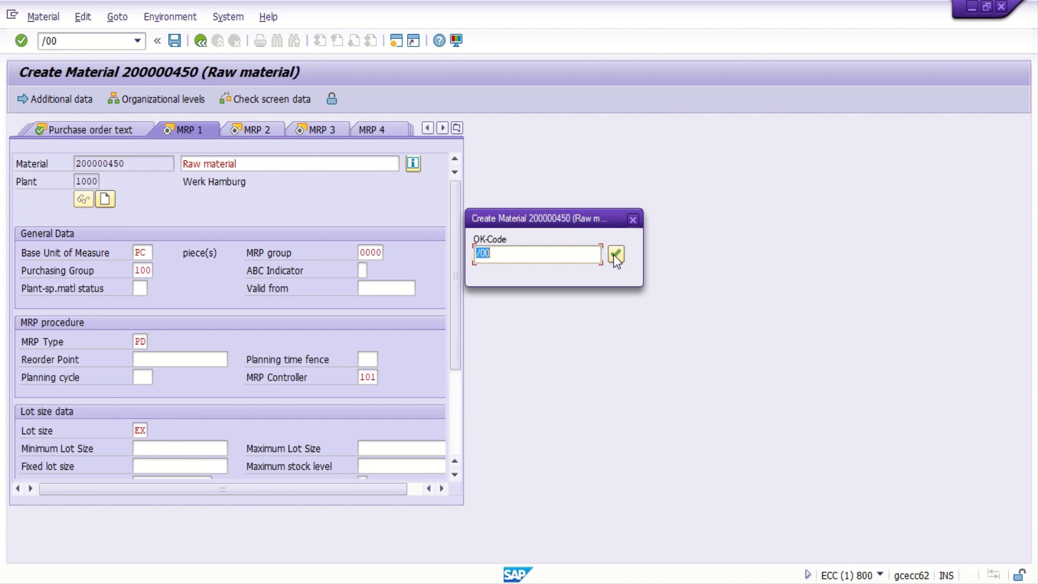
click(616, 254)
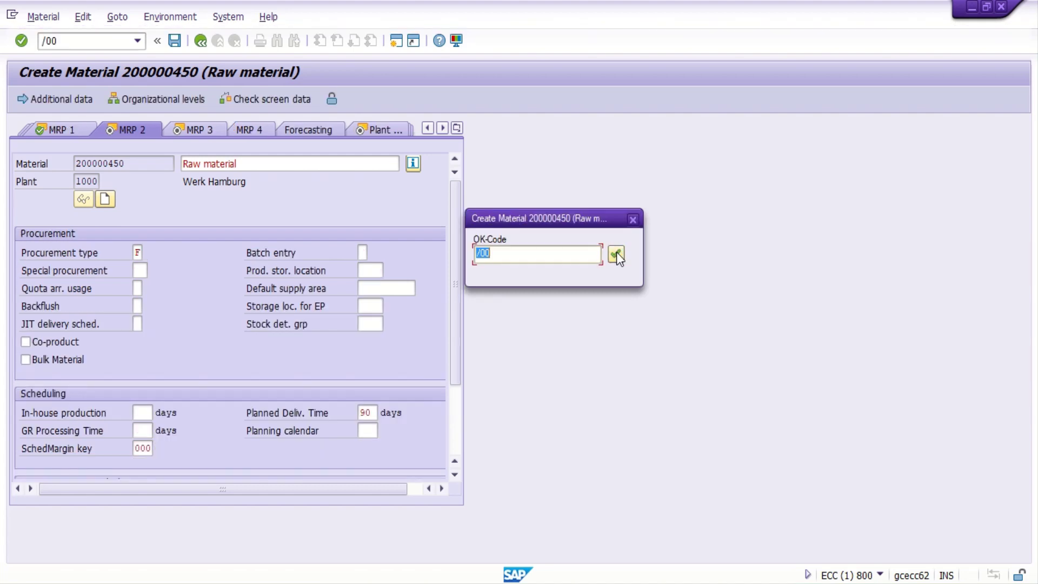
Step: Advance the session from MRP 2 through MRP 3, the plant data/storage views and Quality management to Accounting 1
click(617, 253)
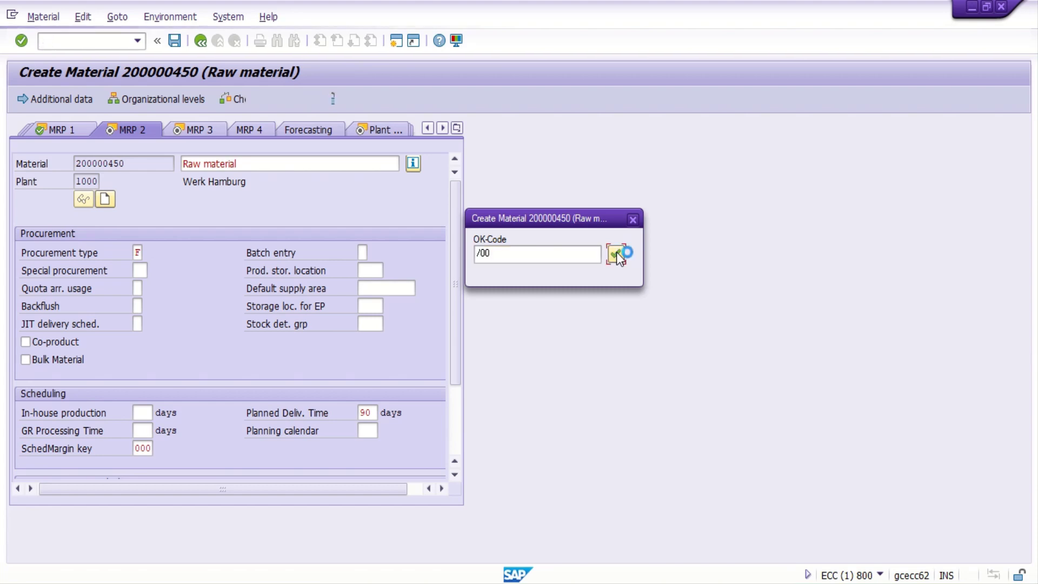
click(616, 253)
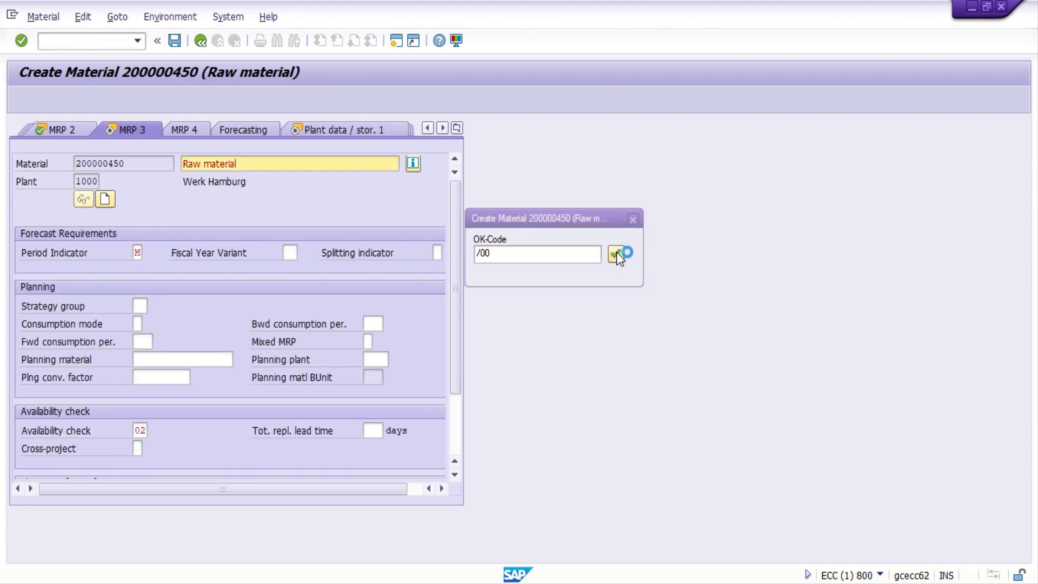
click(616, 253)
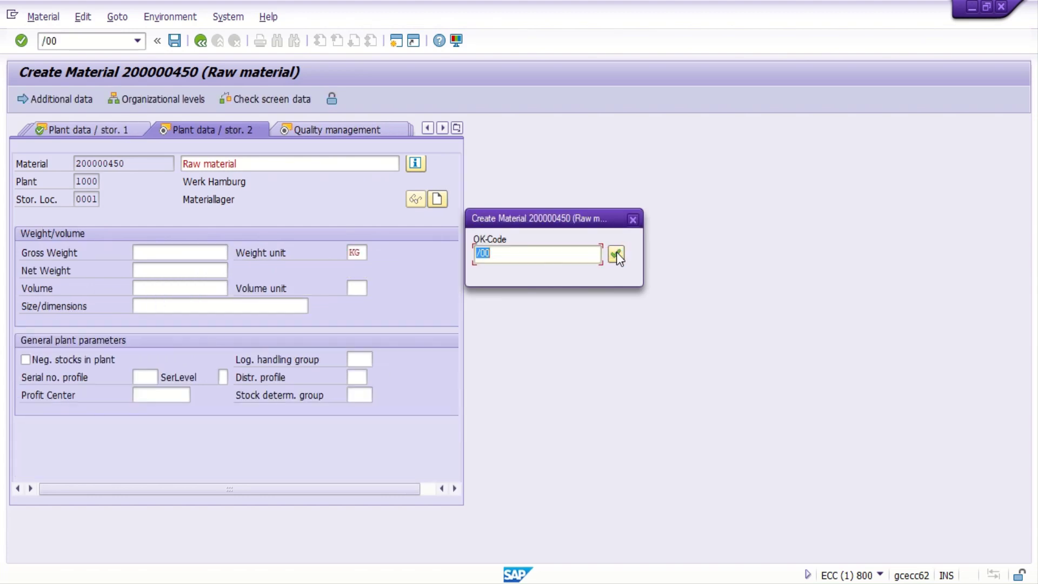
click(616, 253)
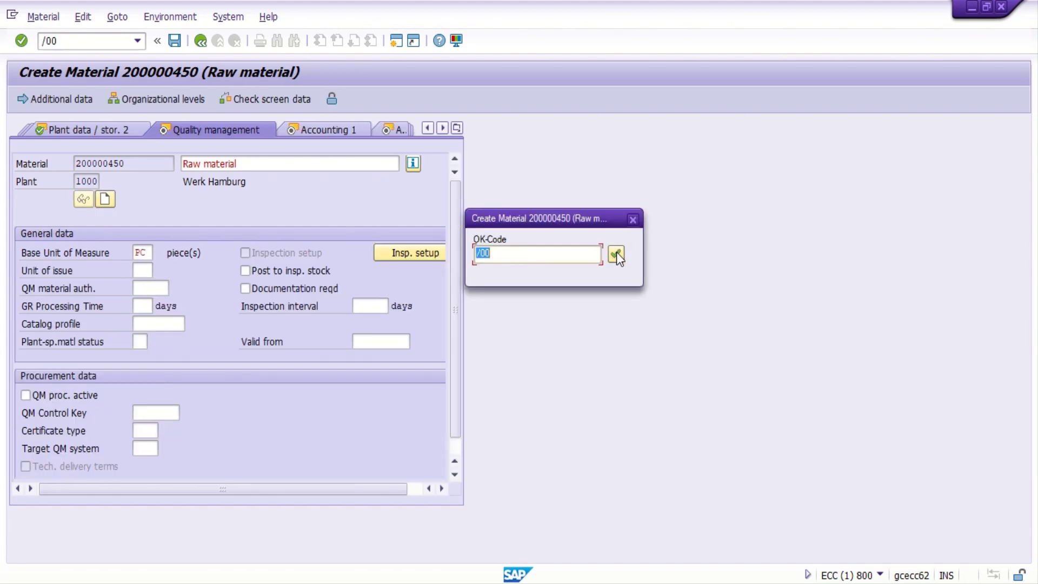
click(617, 253)
click(617, 253)
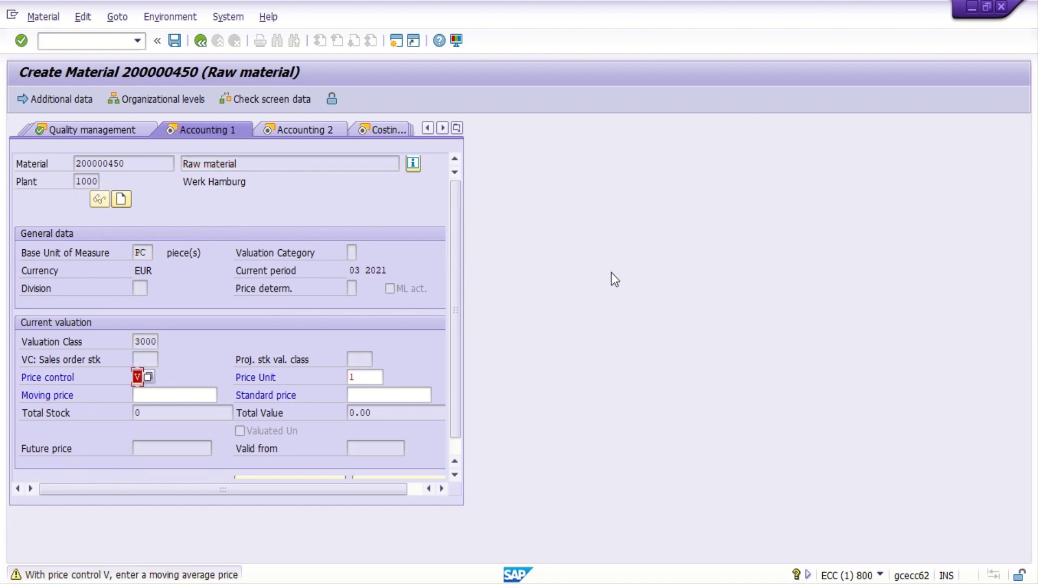
Step: Advance the session from Accounting 1 through Accounting 2, Costing 1 and Costing 2 to completion, and return to the session overview
key(Return)
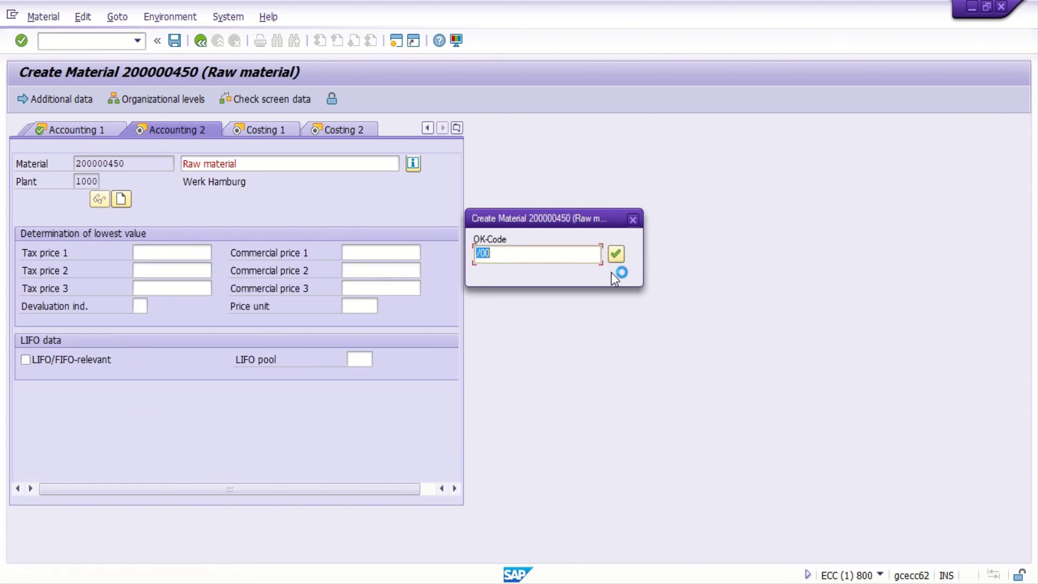
key(Return)
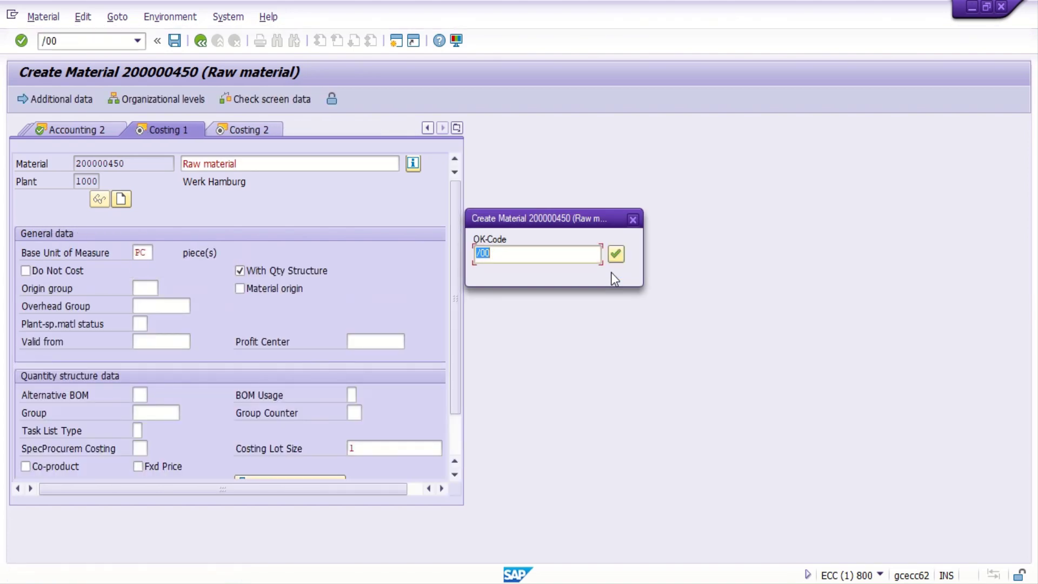
key(Return)
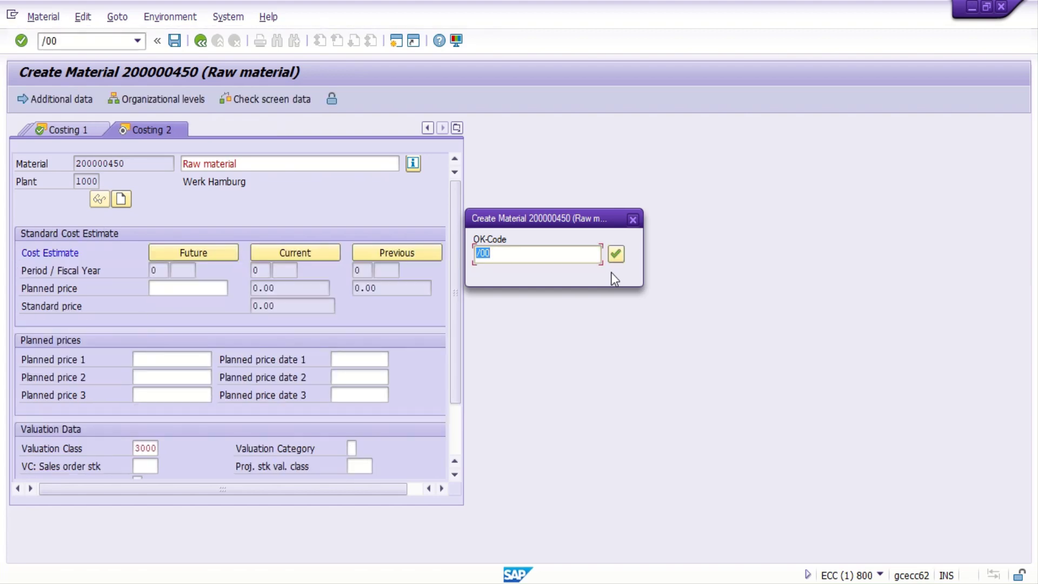
key(Return)
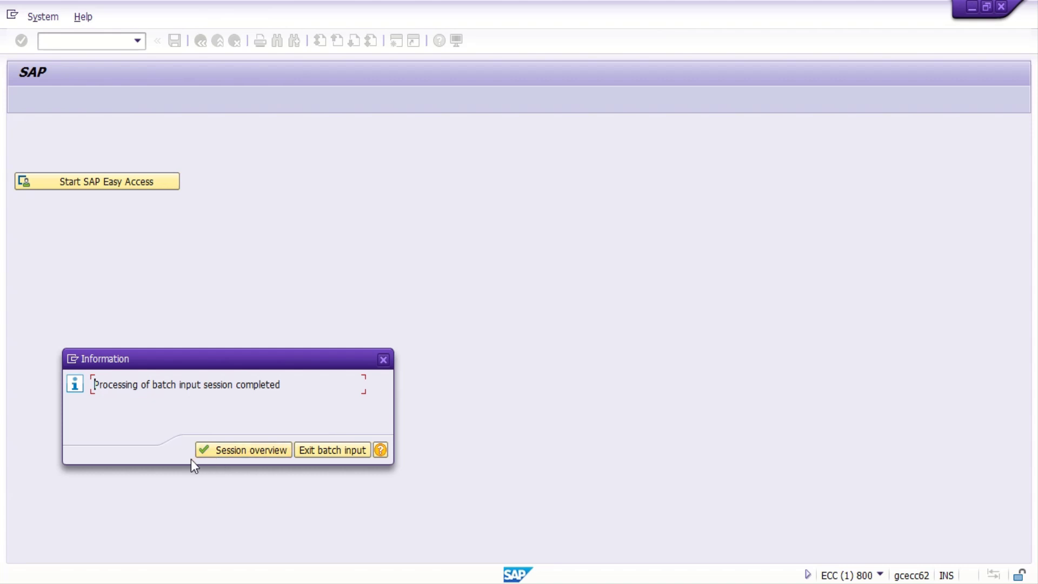
click(248, 453)
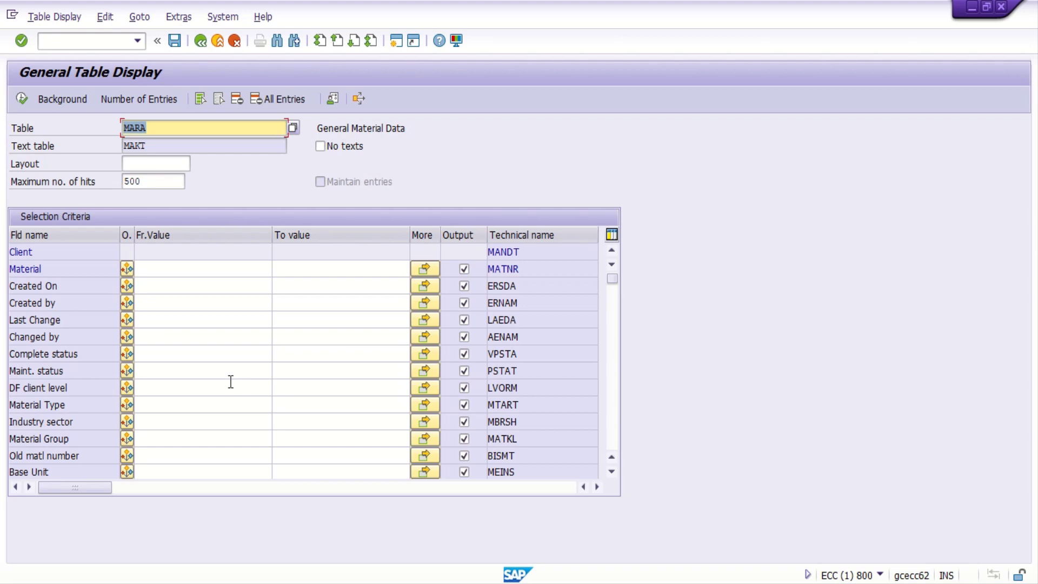
Step: Display the MARA table entries created on 25.03.2021 by sapuser
click(198, 286)
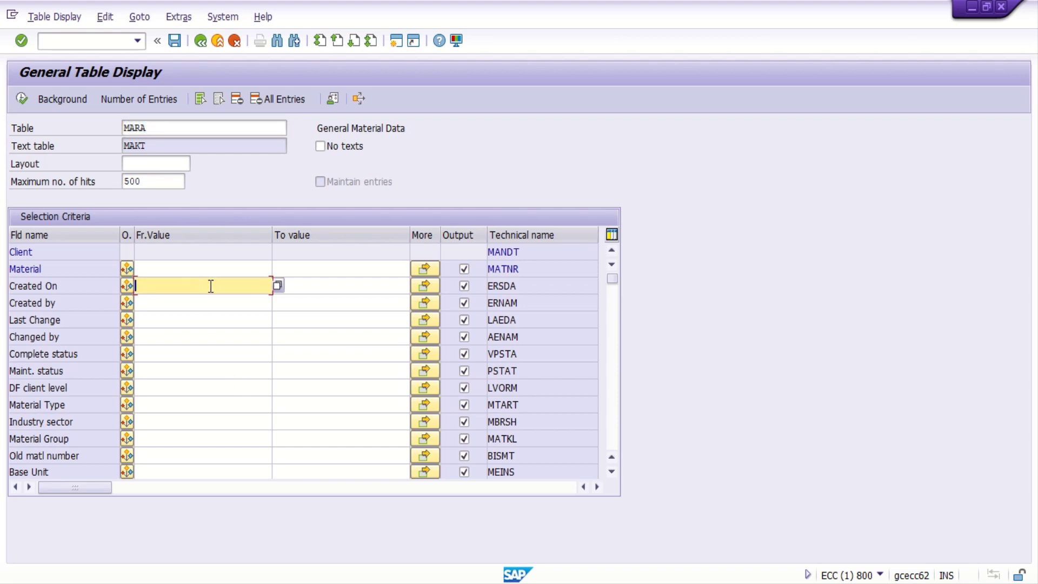
click(277, 285)
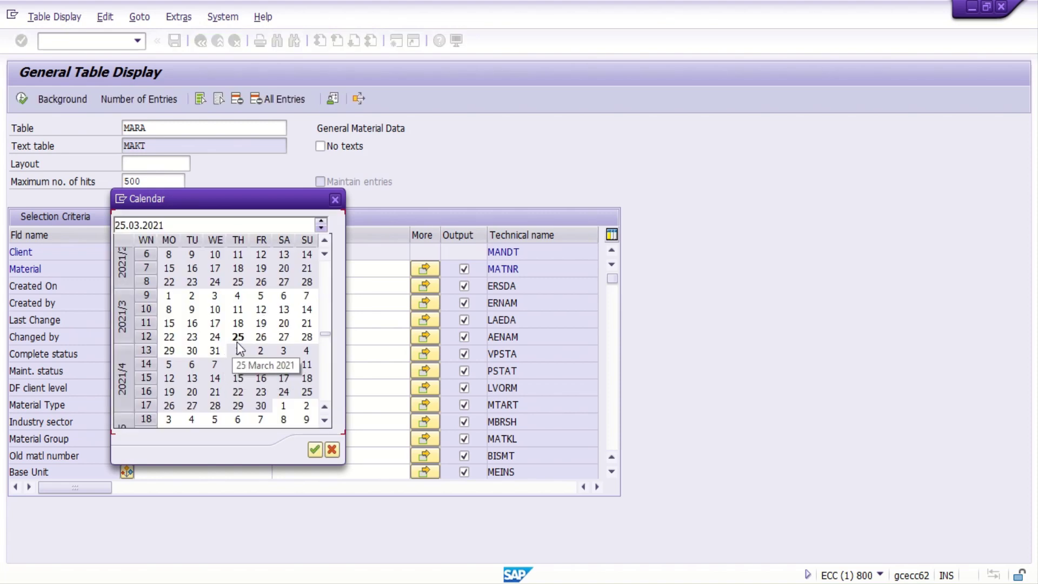
double_click(239, 338)
click(236, 303)
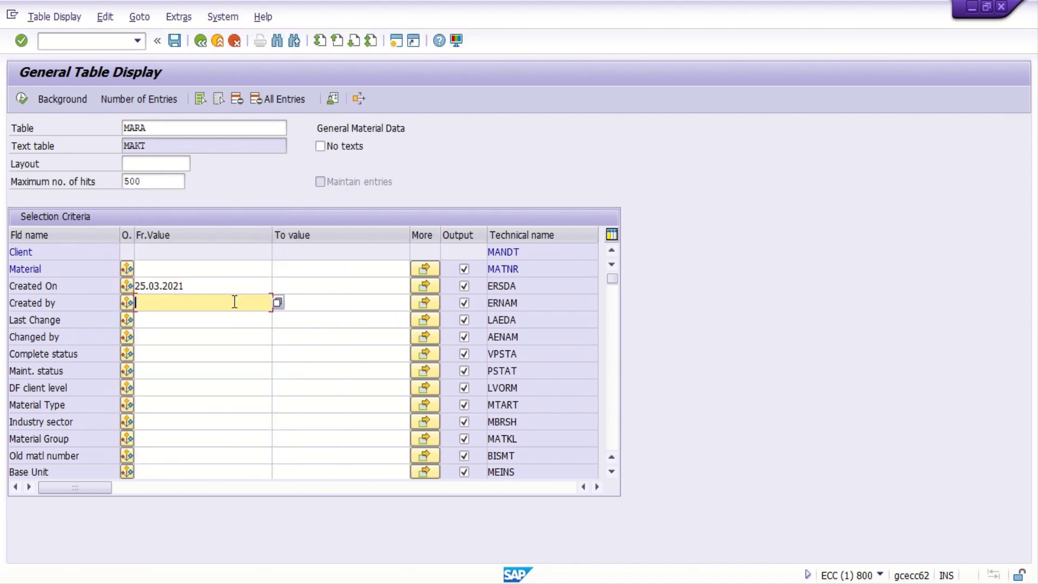
text(sapuser)
click(20, 99)
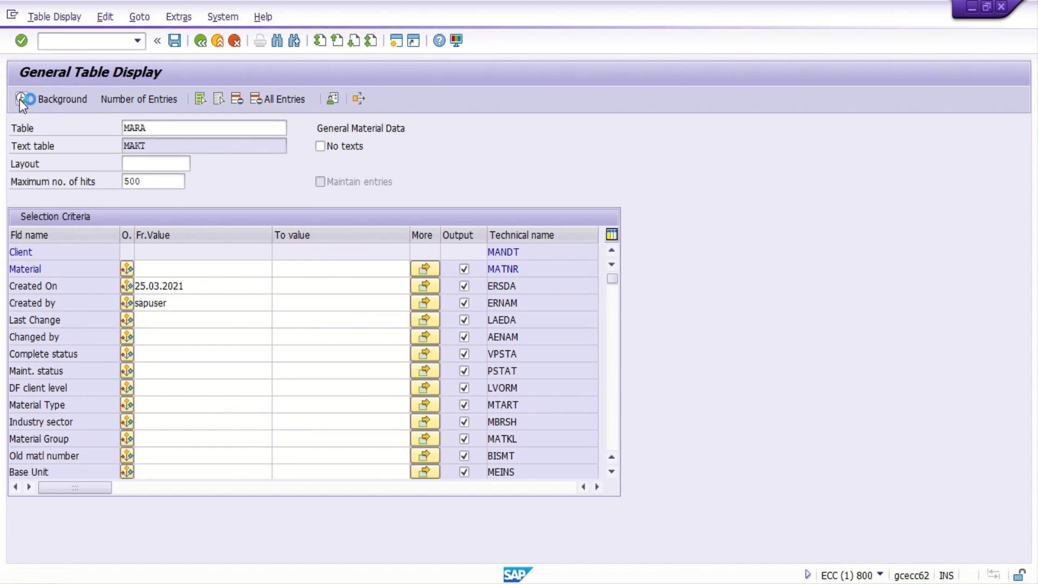
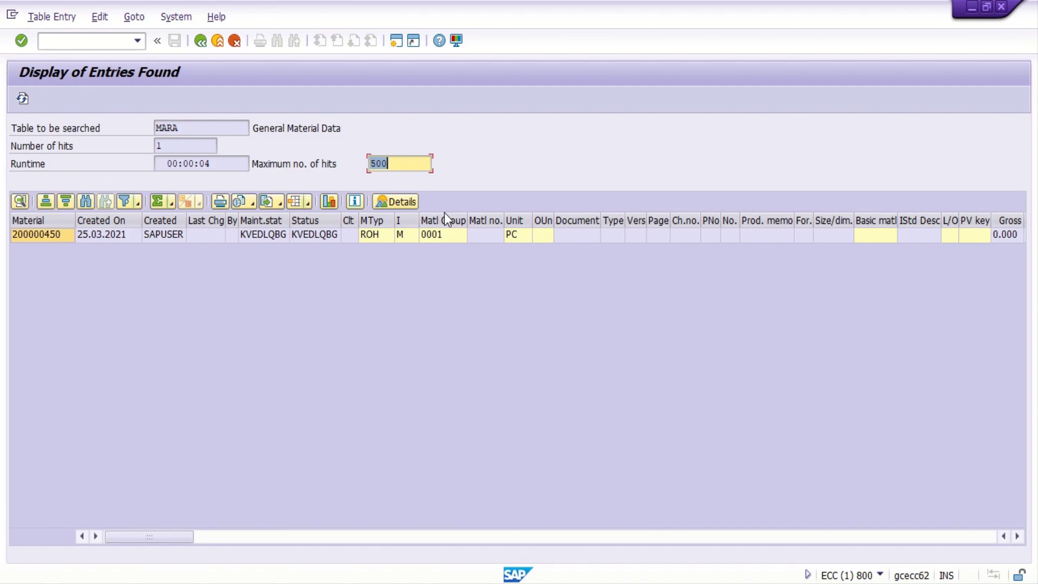
Step: Switch to the LSMW upload material master workbook in Excel and fill row 2's values from columns A to AE down through row 28
key(alt+Tab)
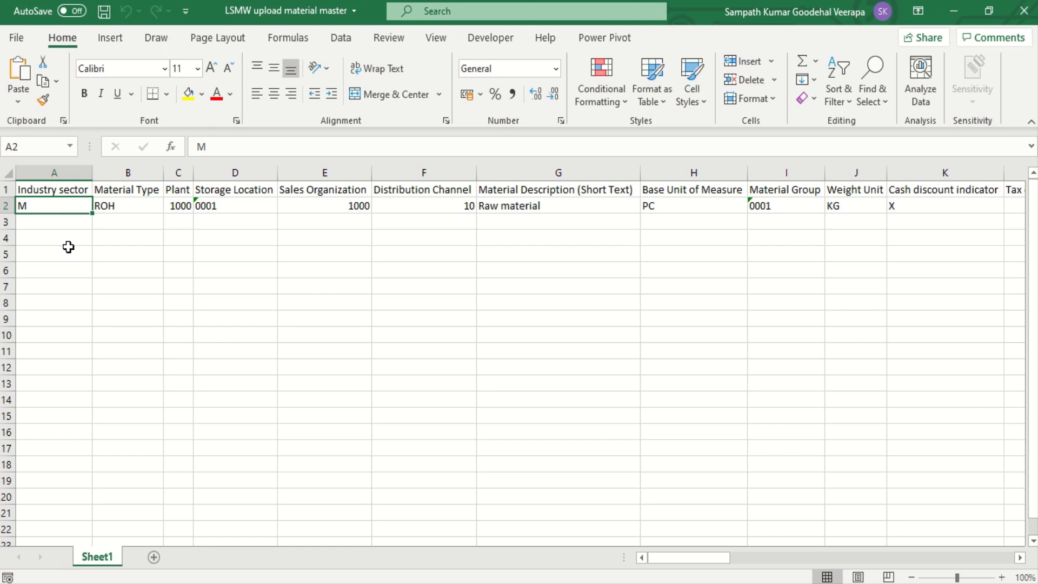
key(ctrl+shift+Right)
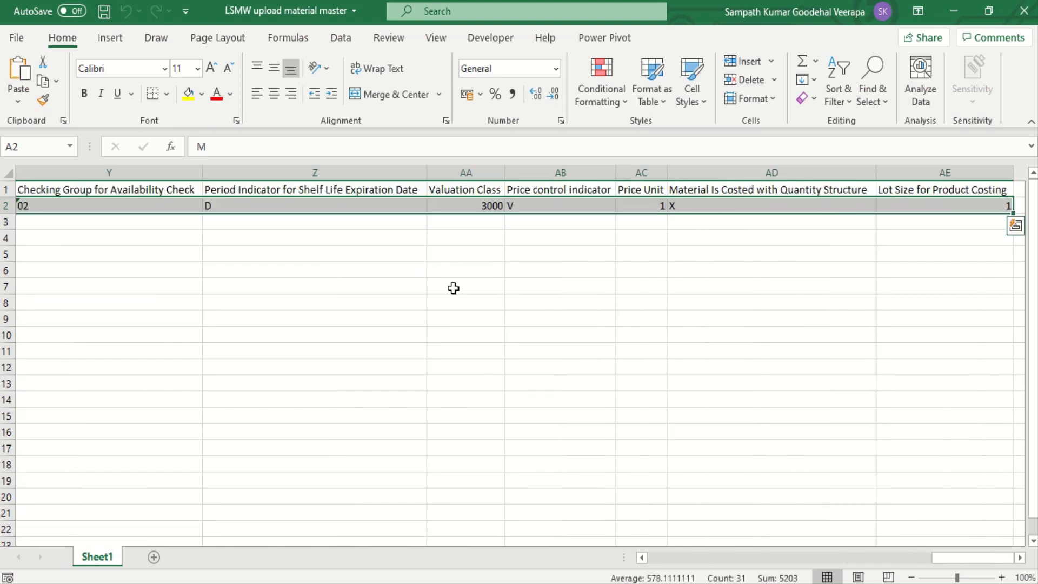
key(shift+Down)
key(shift+Down)
key(shift+Down)
key(shift+Down)
key(shift+Down)
key(shift+Down)
key(shift+Down)
key(shift+Down)
key(shift+Down)
key(shift+Down)
key(shift+Down)
key(shift+Down)
key(shift+Down)
key(shift+Down)
key(shift+Down)
key(shift+Down)
key(shift+Down)
key(shift+Down)
key(shift+Down)
key(shift+Down)
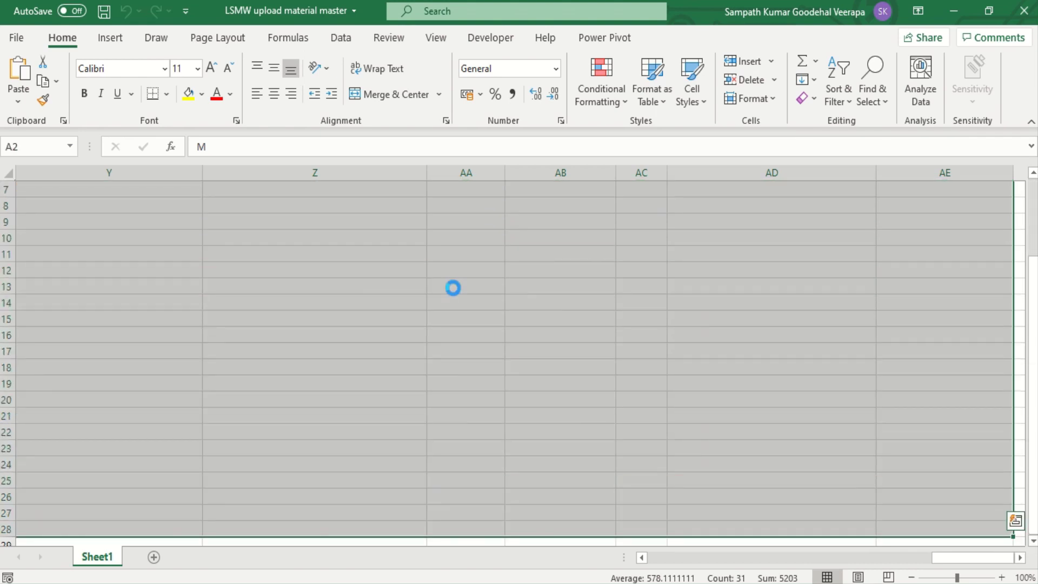
key(ctrl+d)
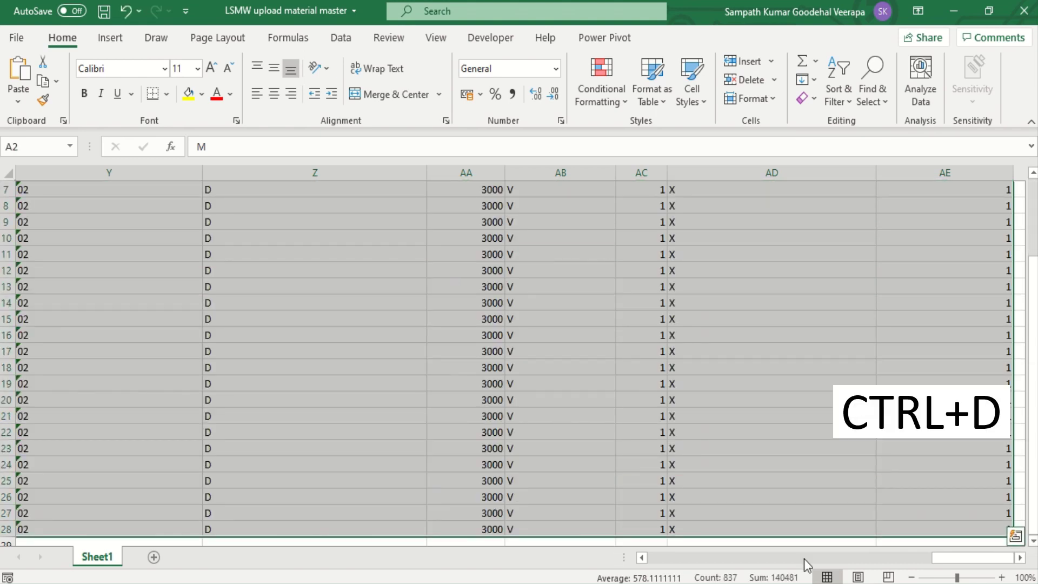
Step: Change the material descriptions in G2 and G3 to "Raw material 1" and "Raw material 2"
drag(966, 557, 655, 573)
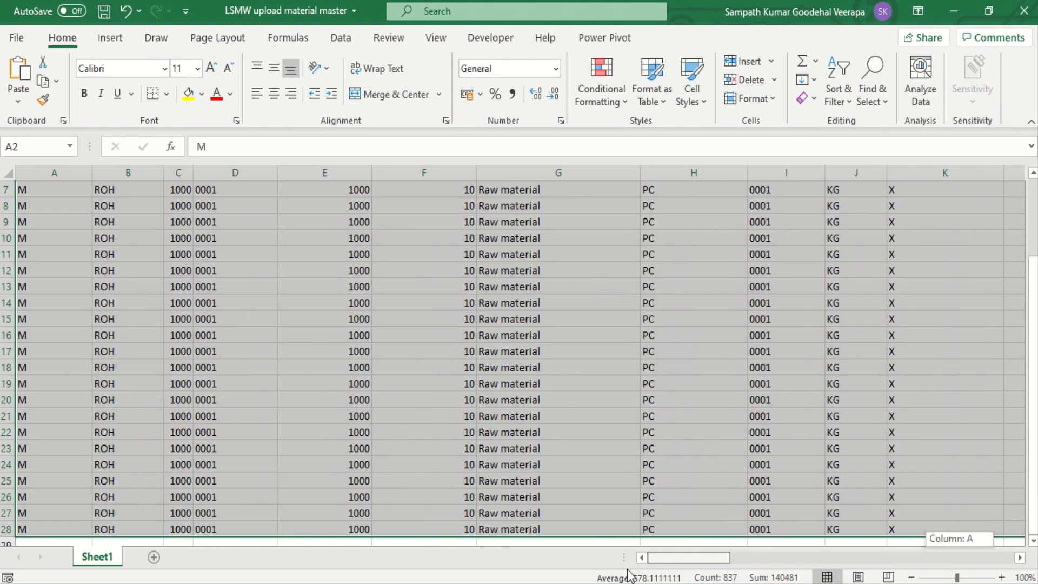
scroll(373, 375, up, 2)
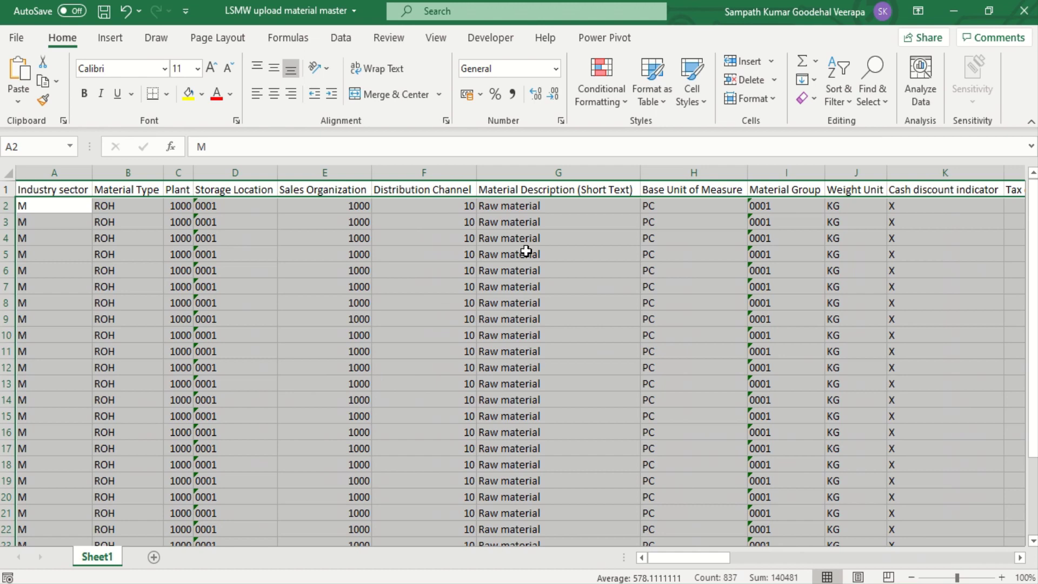
click(557, 204)
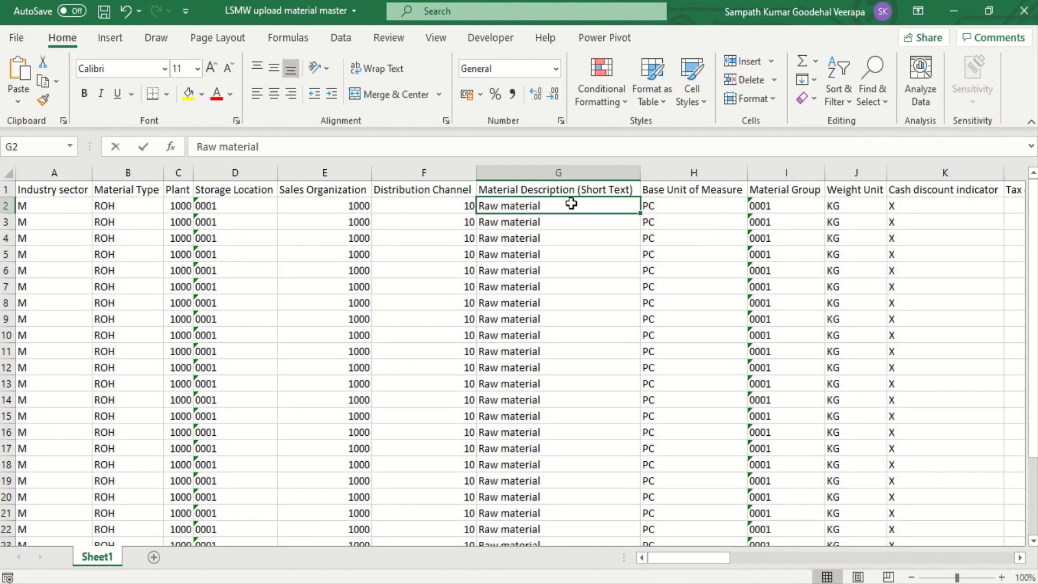
double_click(575, 205)
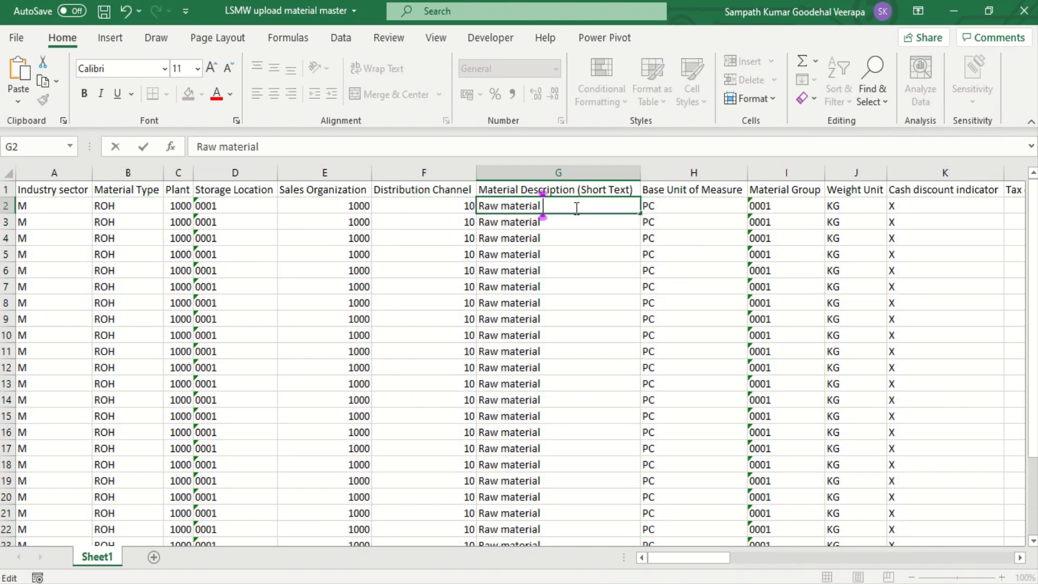
text(1)
click(585, 225)
double_click(588, 225)
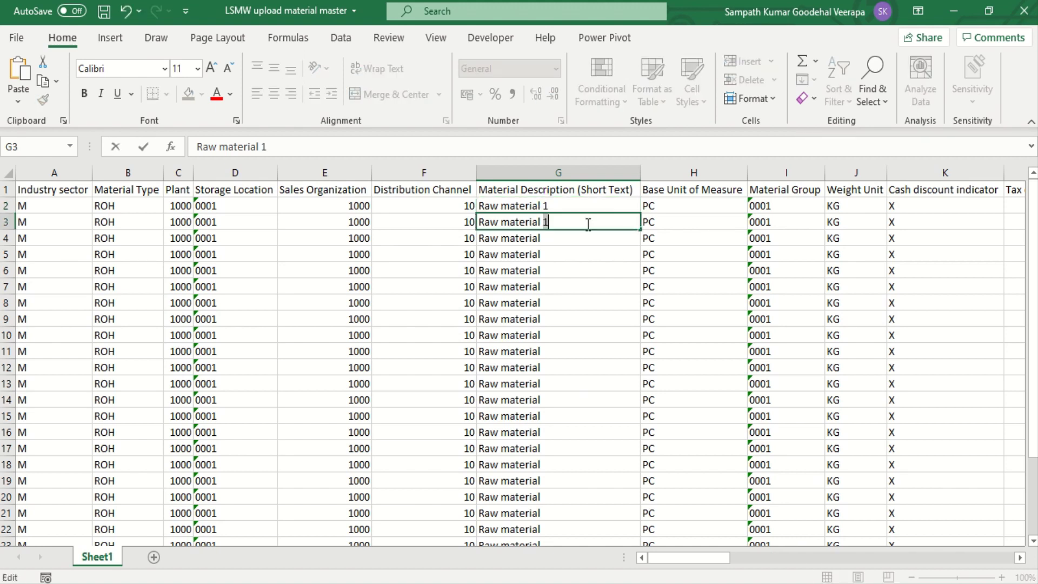
text(2)
key(Return)
Step: Extend the numbered description series from G2:G3 down column G through row 28 and check the filled rows
key(Up)
key(Up)
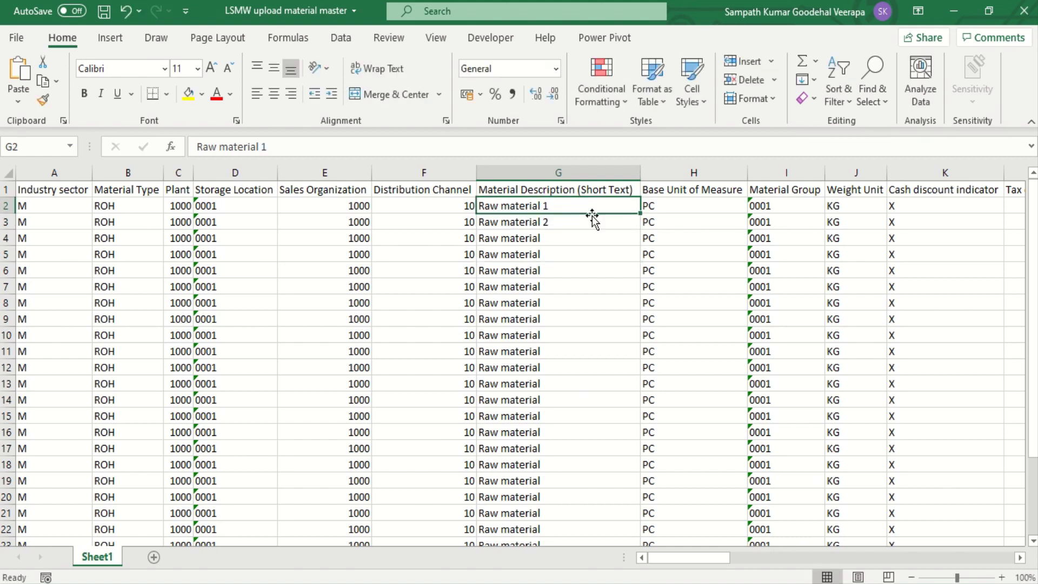
drag(595, 210, 605, 226)
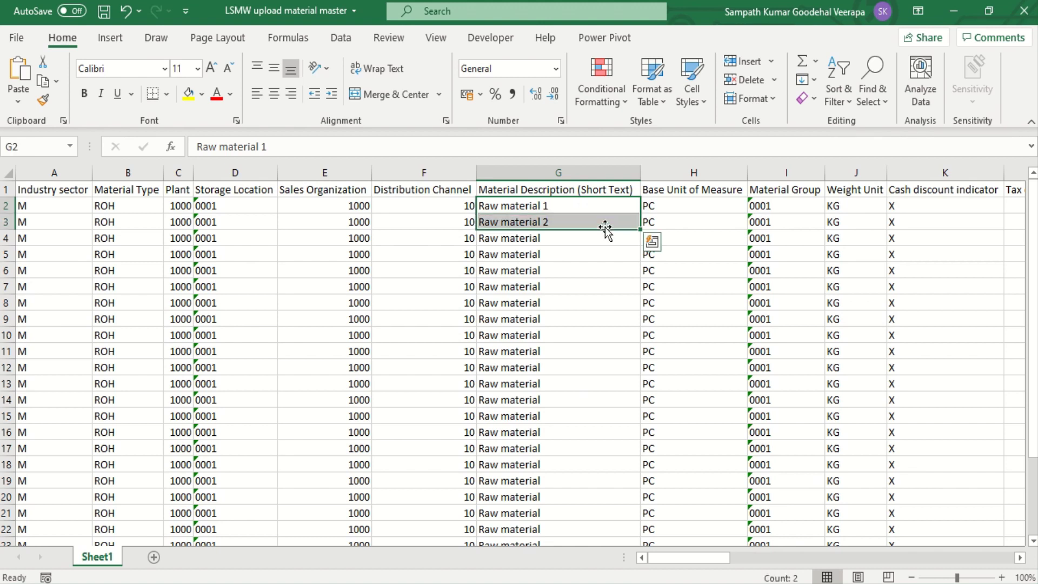
double_click(641, 231)
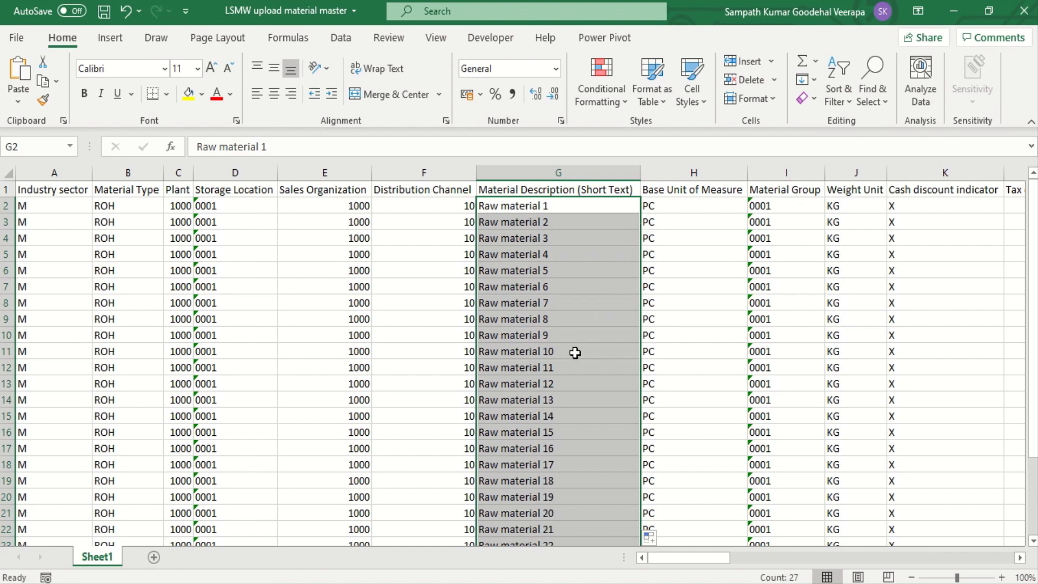
scroll(575, 352, down, 3)
scroll(574, 353, down, 1)
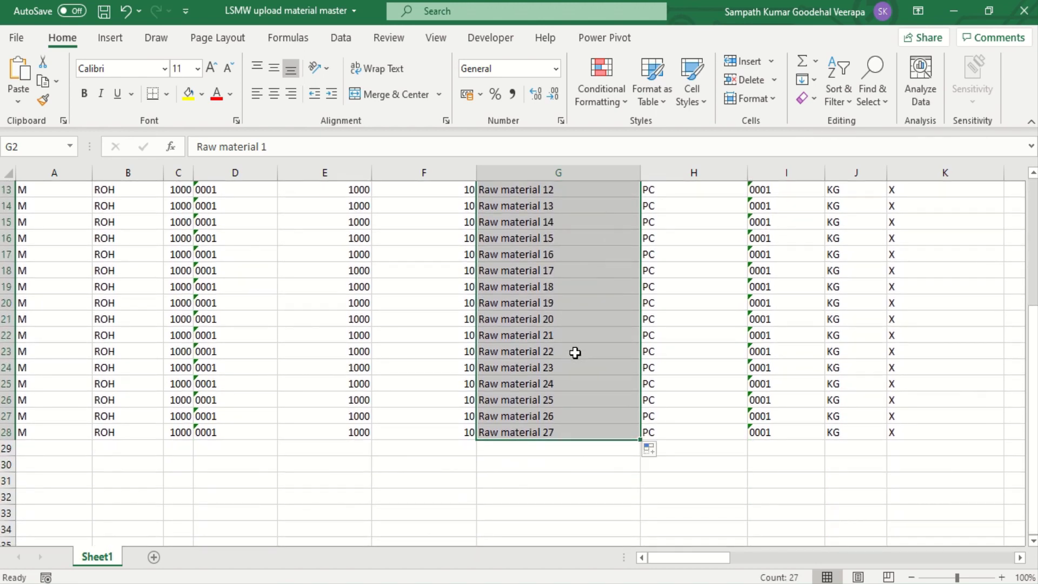
scroll(575, 352, up, 4)
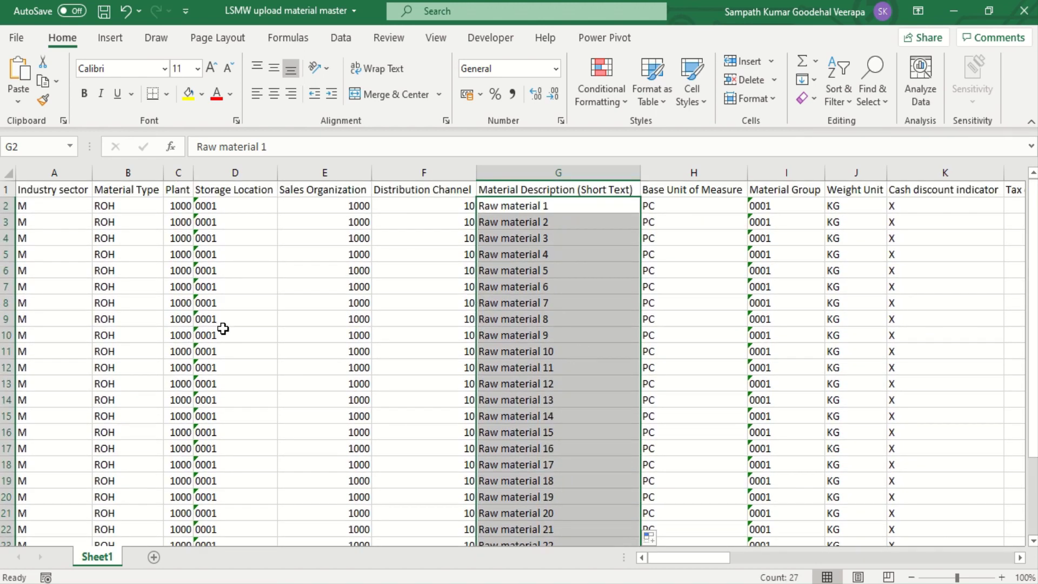
click(222, 330)
key(Left)
key(Left)
key(Left)
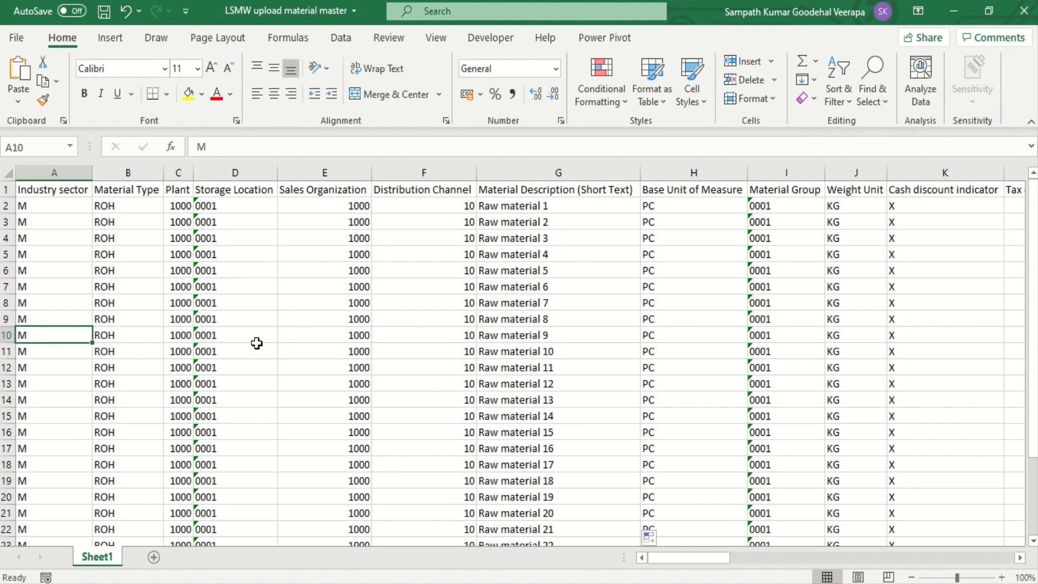
Step: Set up a save-as copy of the LSMW upload material master workbook in Text (Tab delimited) (*.txt) format
click(17, 38)
key(Escape)
click(17, 37)
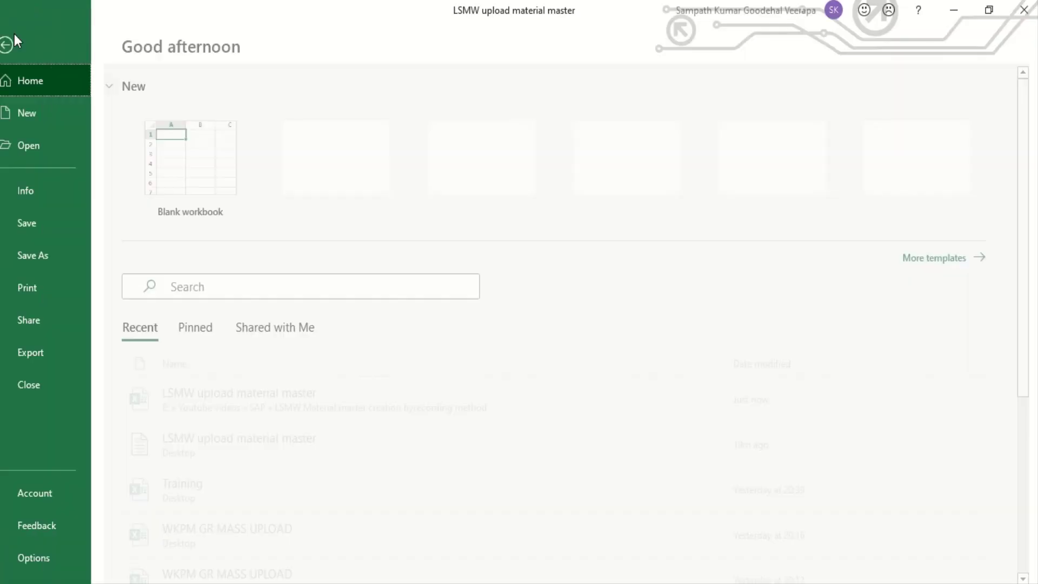
click(53, 263)
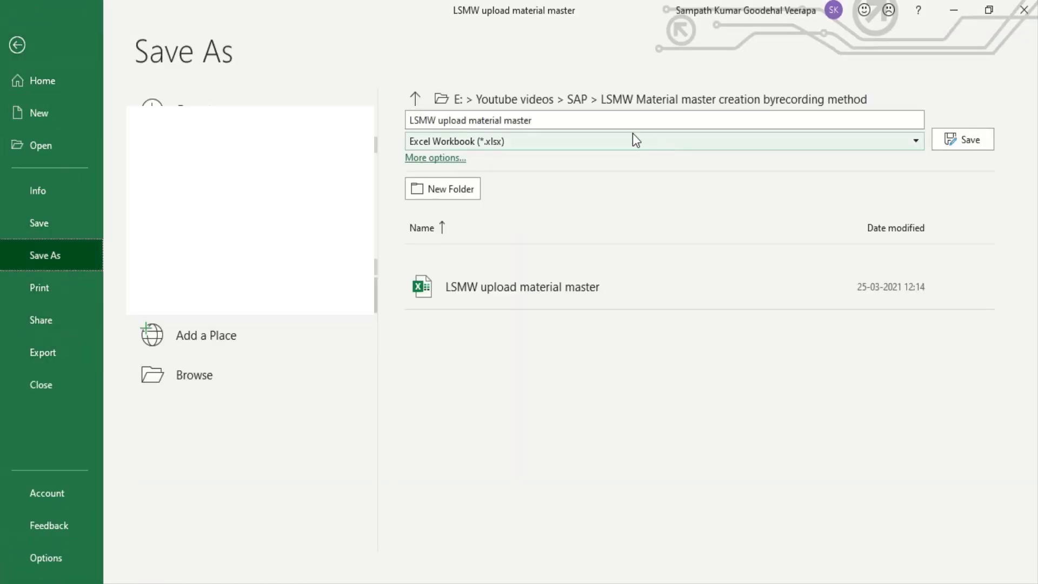
click(616, 146)
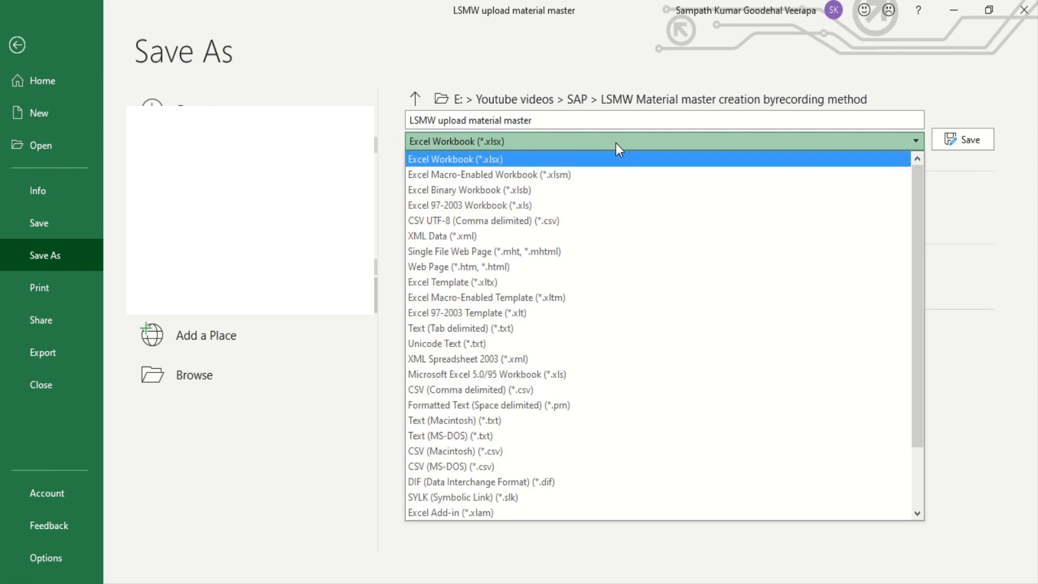
key(t)
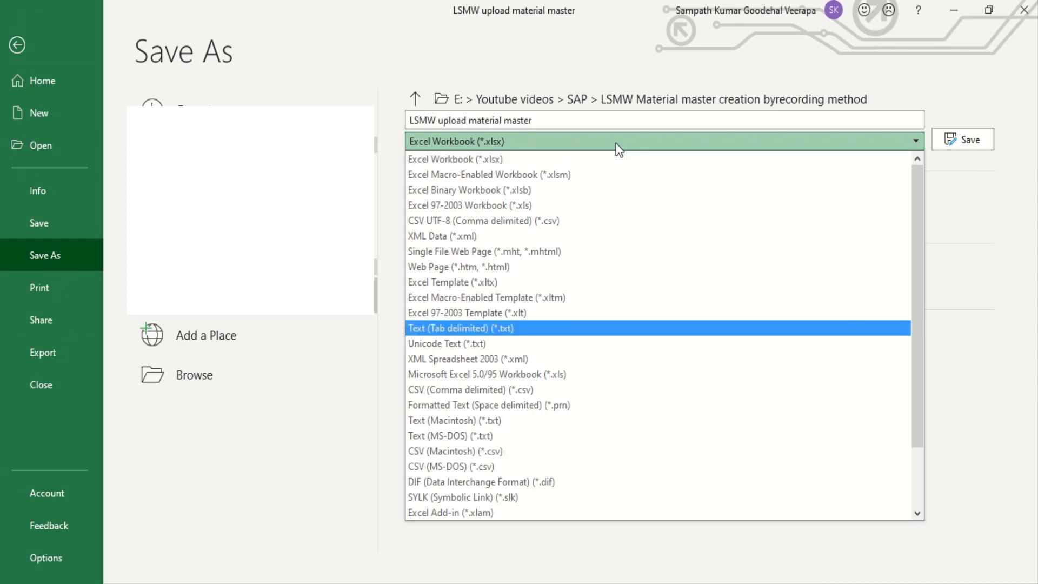
click(590, 328)
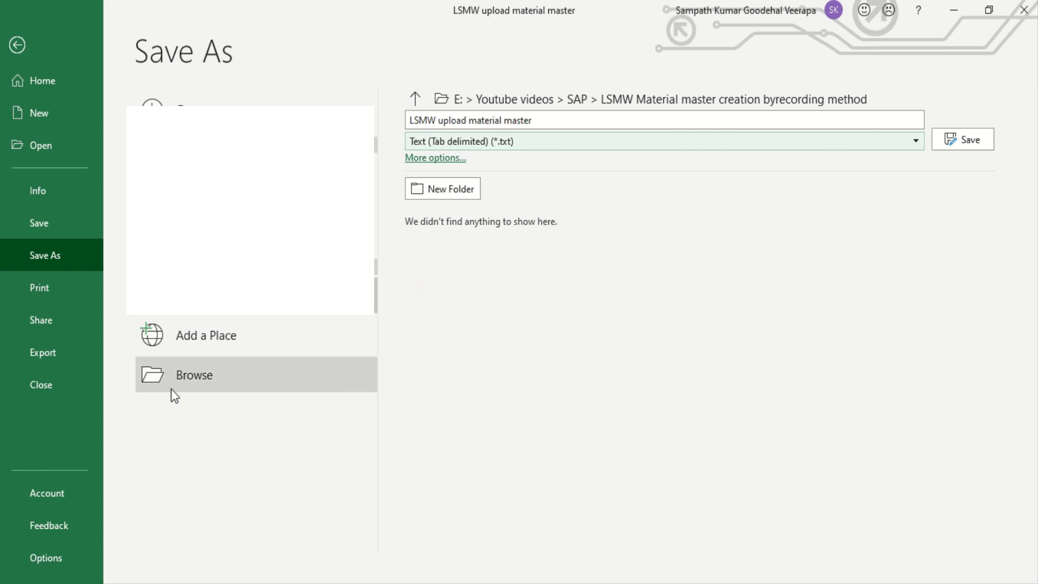
Step: Save the text file to the Desktop, replacing the existing LSMW upload material master file, and close the workbook
click(193, 380)
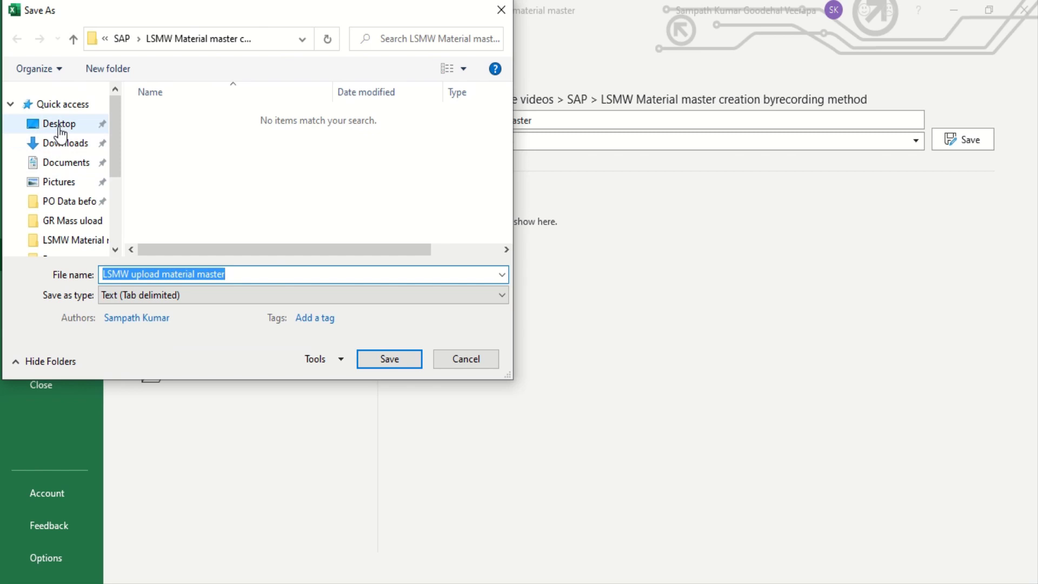
click(60, 127)
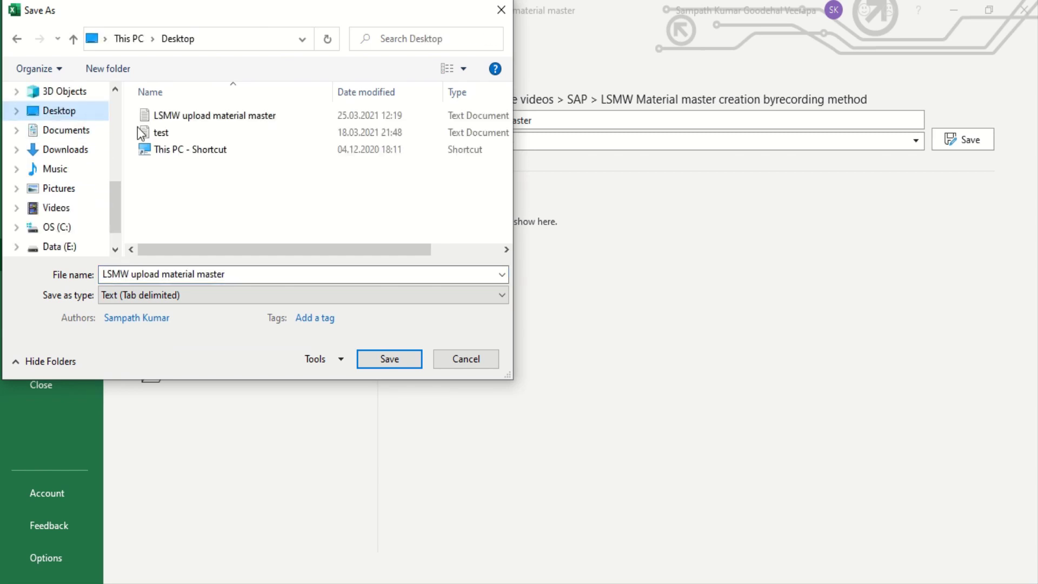
click(289, 114)
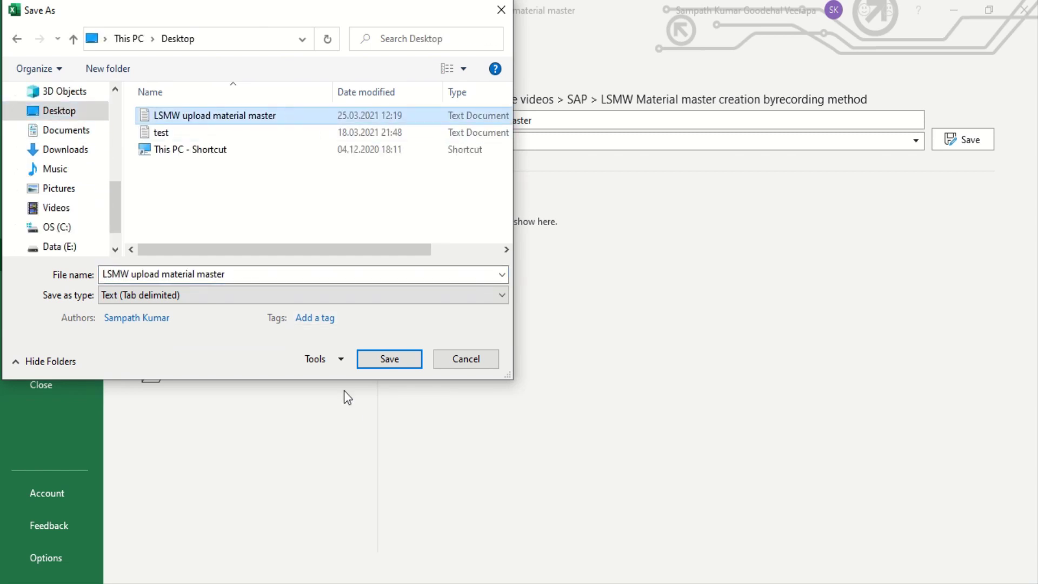
click(387, 359)
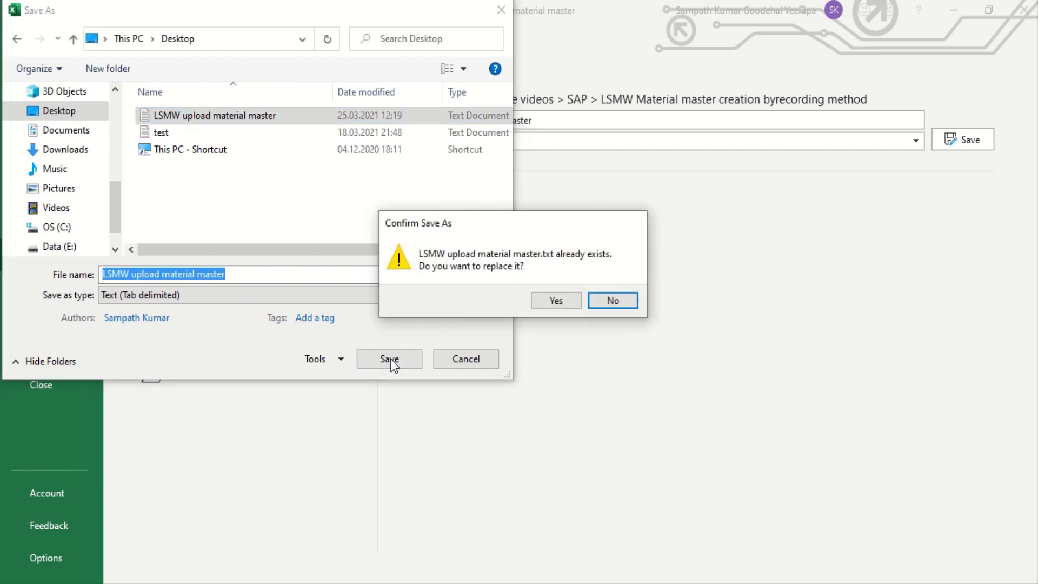
click(552, 301)
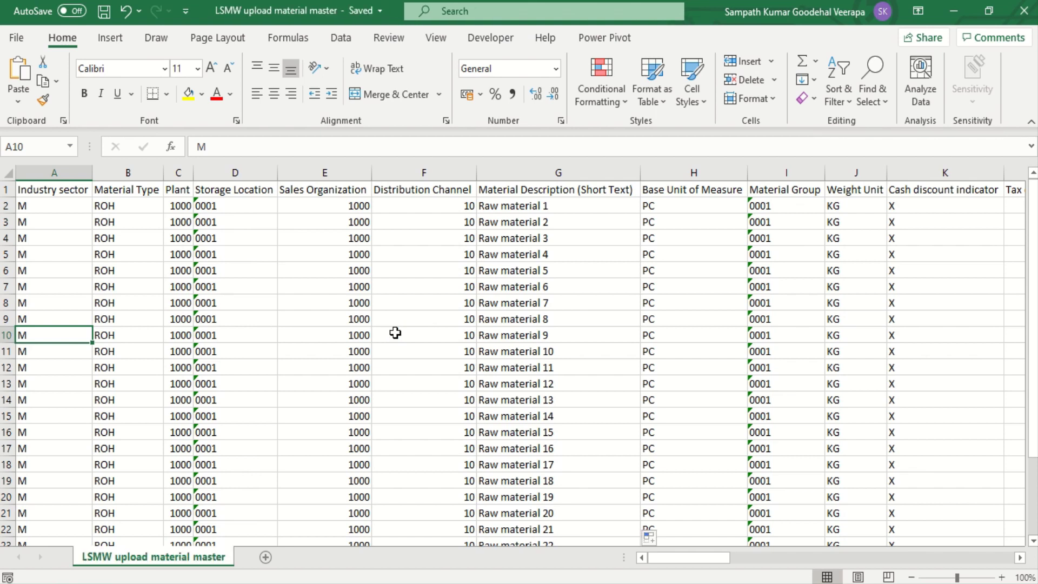
click(1023, 11)
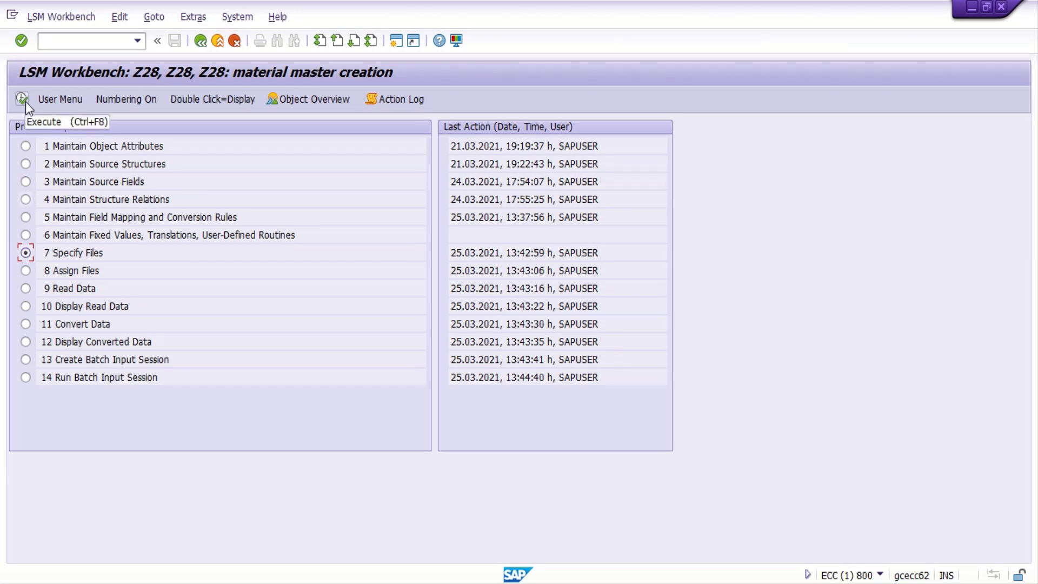
Step: In SAP LSM Workbench, open Specify Files in change mode, delete the material master legacy file entry, and save
click(22, 100)
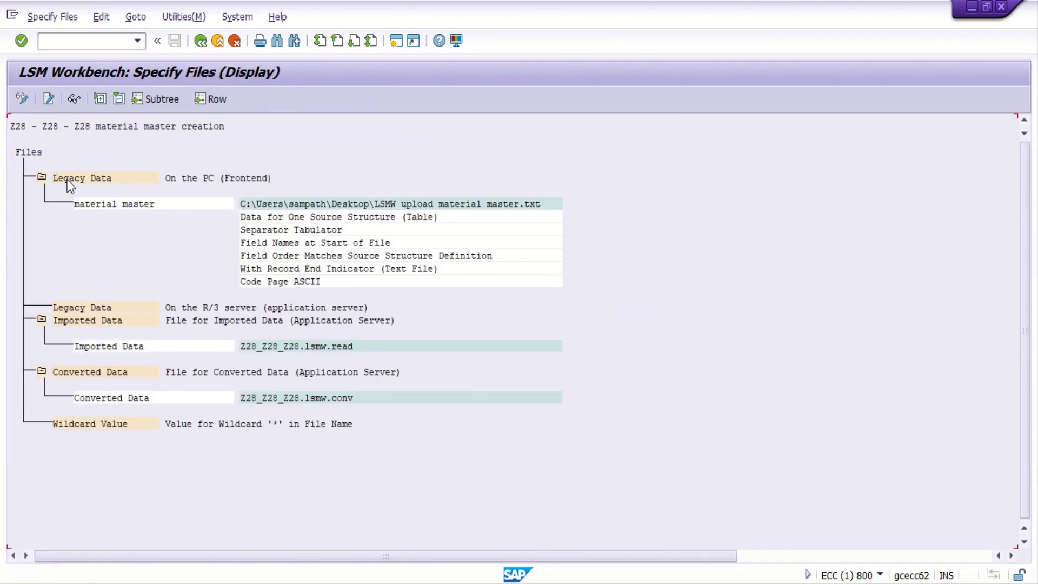
click(22, 99)
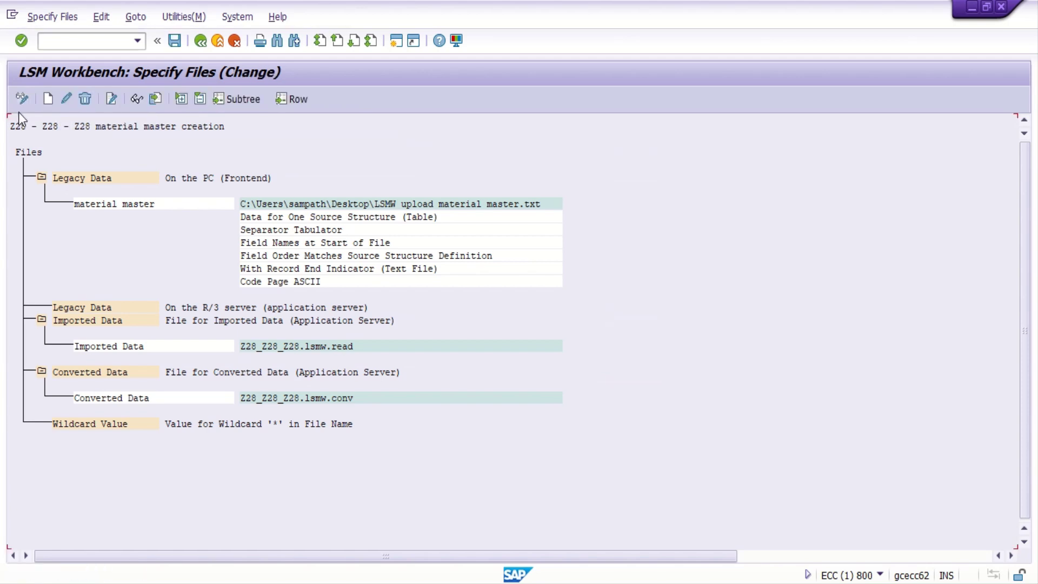
click(86, 97)
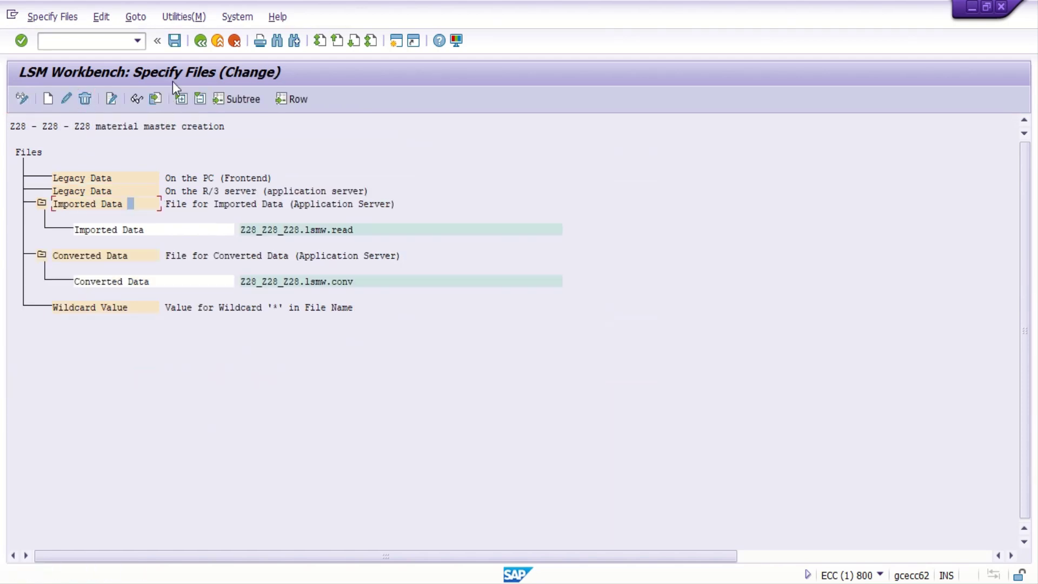
click(174, 46)
Step: Add a new file entry under Legacy Data on the PC, choosing LSMW upload material master.txt from the Desktop
click(76, 179)
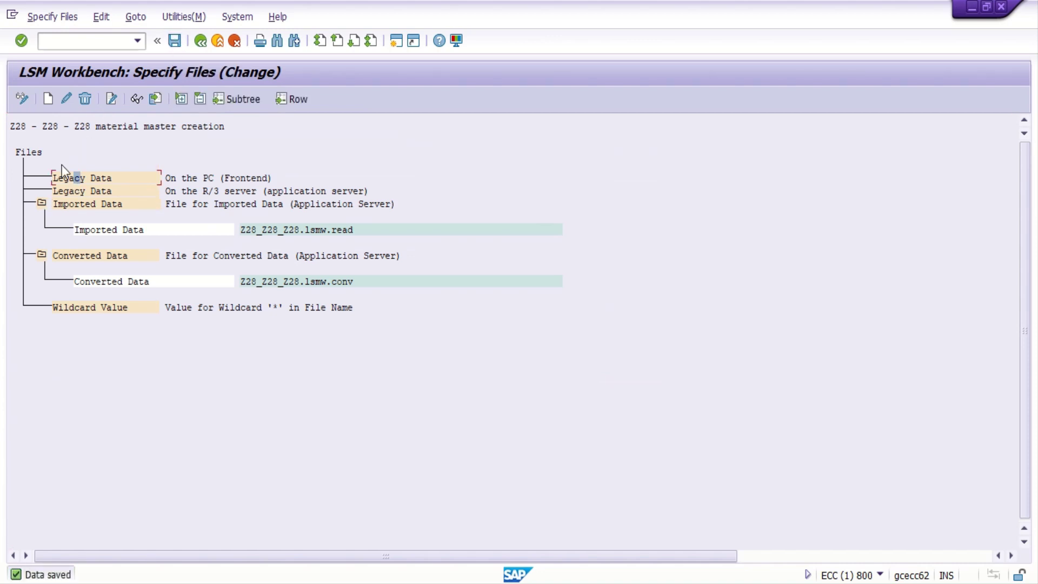
click(48, 99)
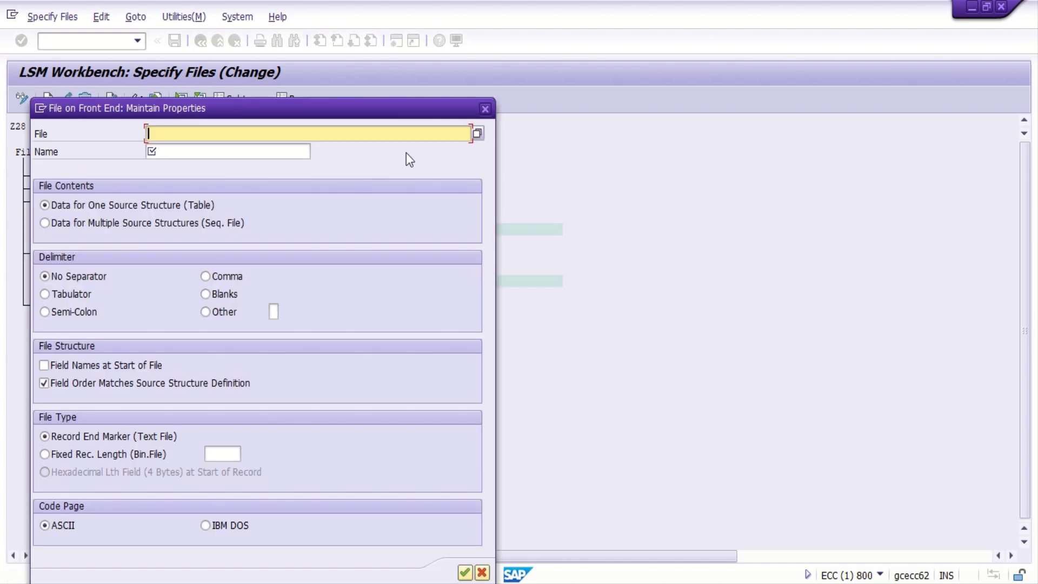
click(478, 138)
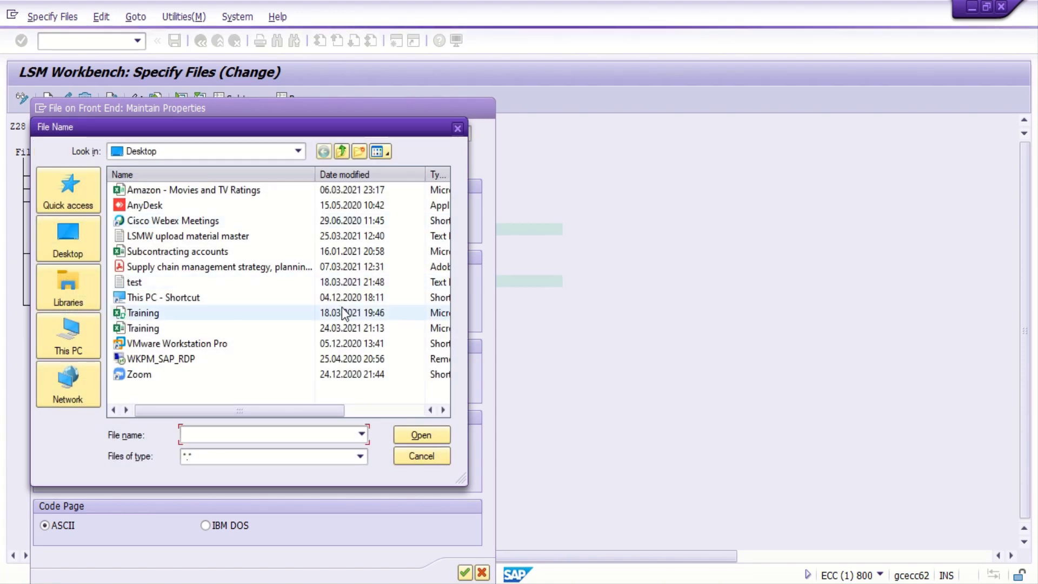
click(341, 238)
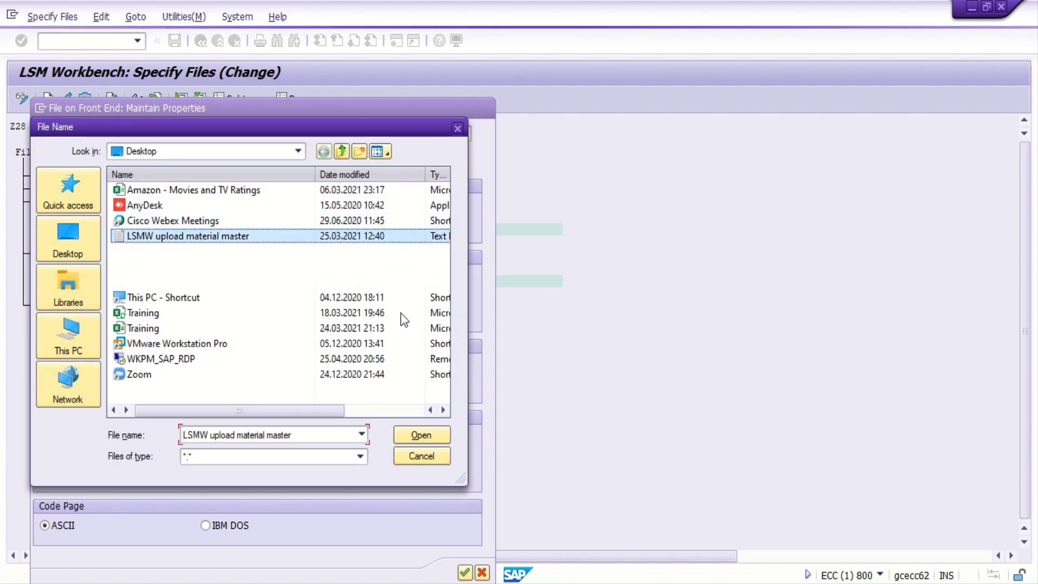
click(421, 435)
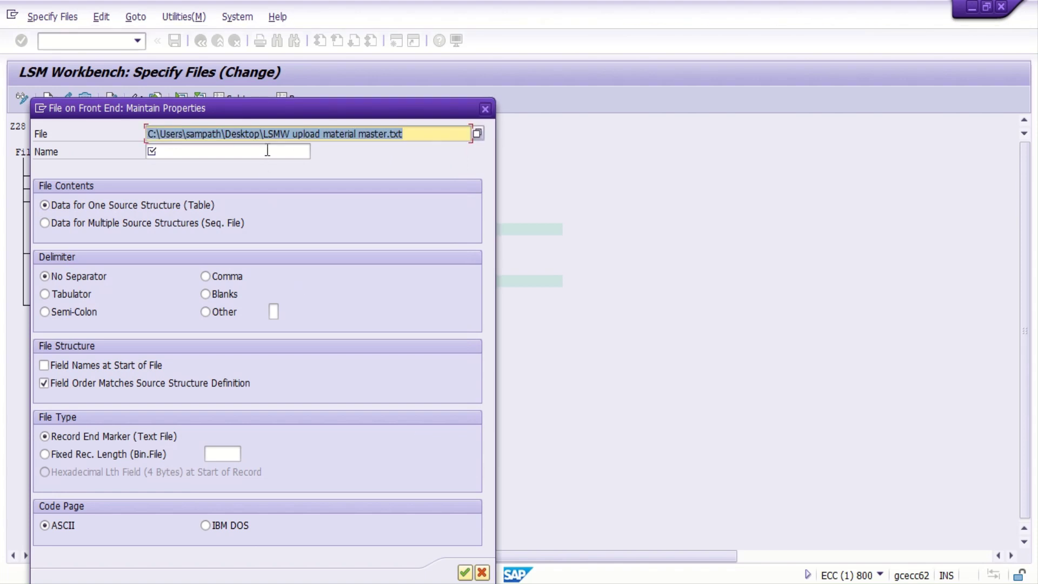
Step: Name the file "material master", set Tabulator delimiter and field names at start of file, then save and return to the process steps
click(267, 151)
text(ma)
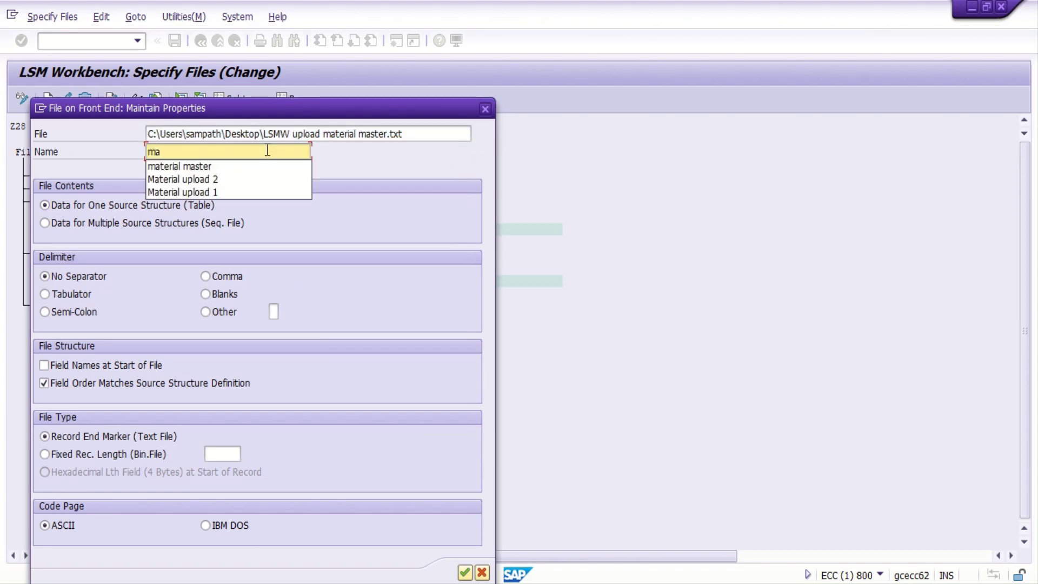
key(Down)
key(Return)
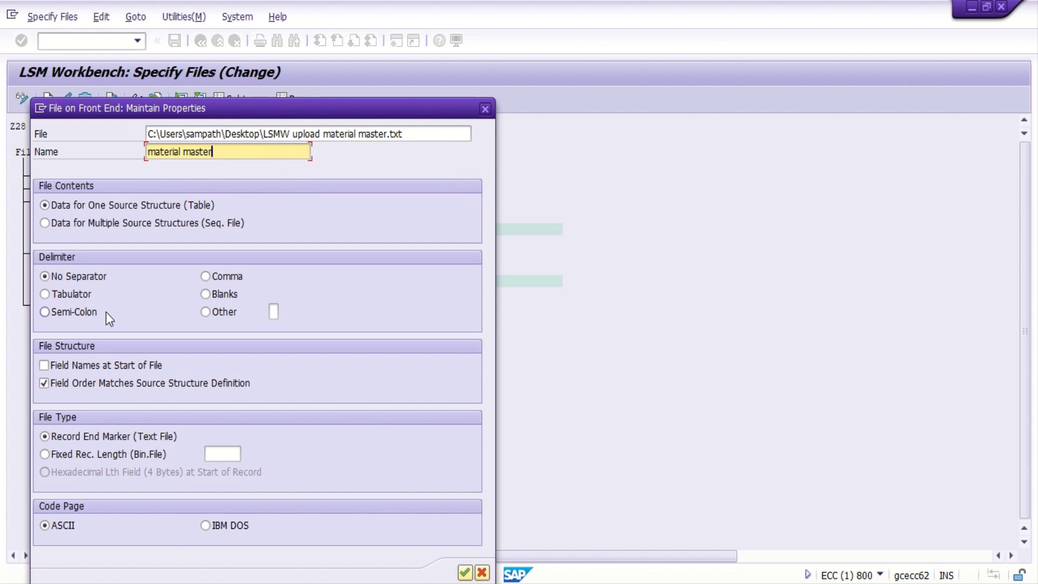
click(68, 293)
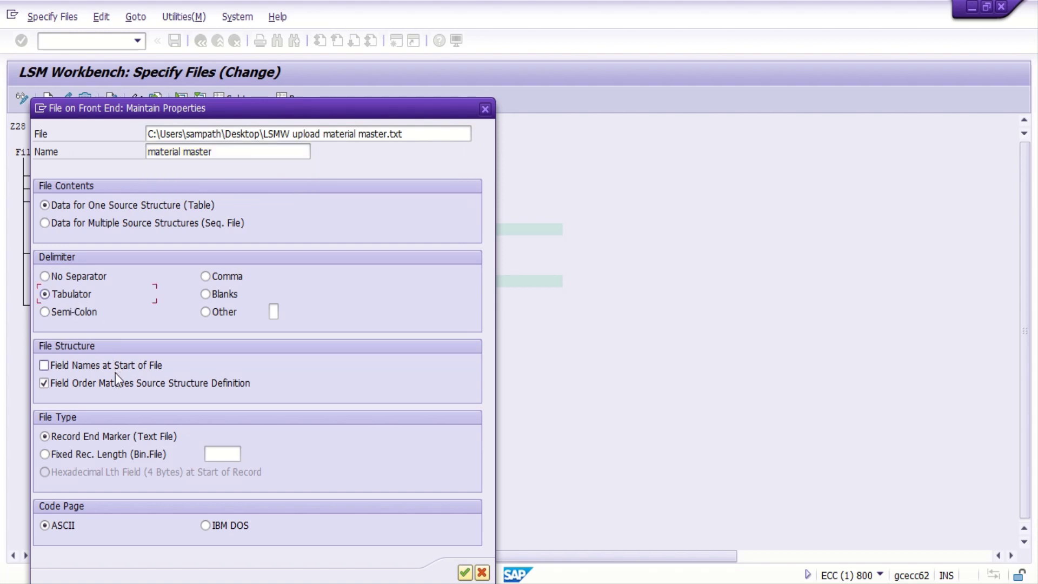
click(77, 365)
click(464, 573)
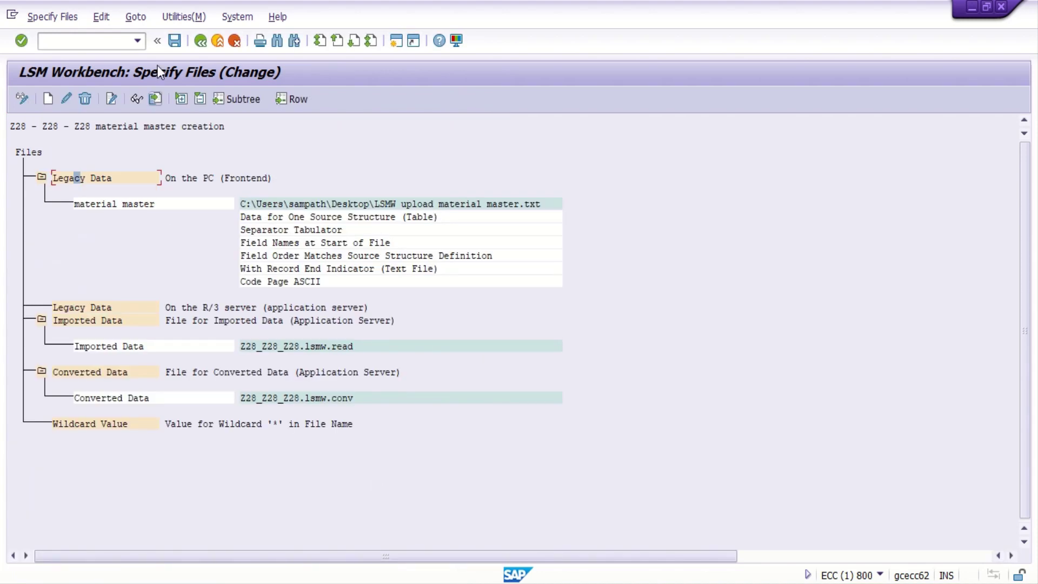
click(174, 41)
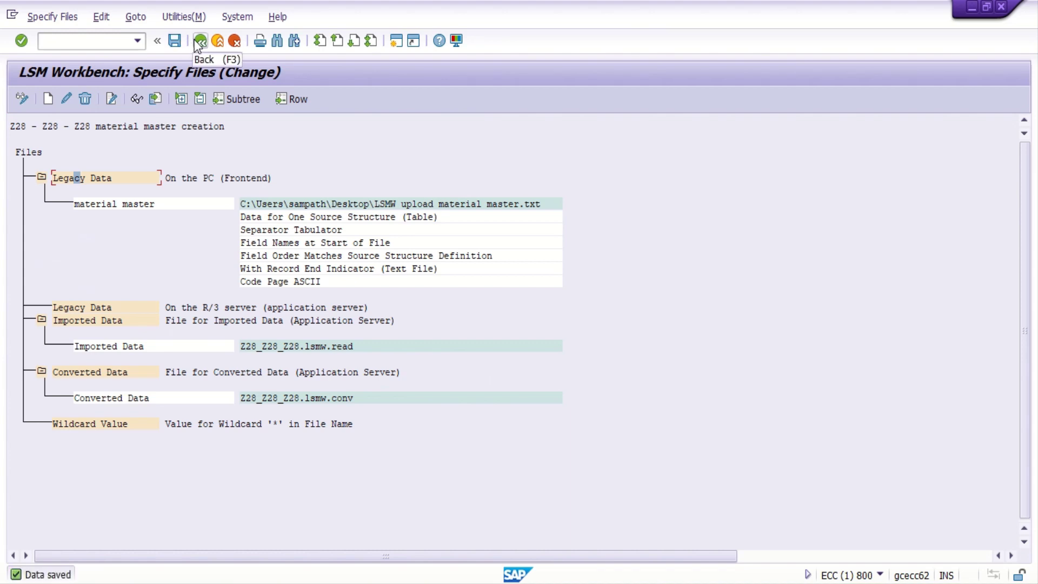
click(199, 42)
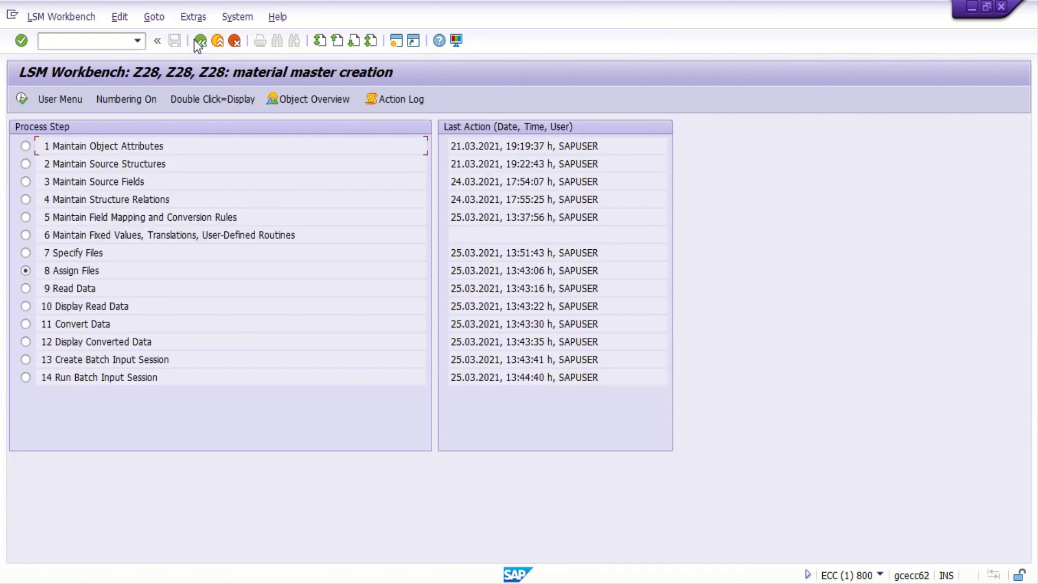
Step: Open Assign Files in change mode, save the material master file assignment to ZMM0128, and return to the process steps
click(22, 98)
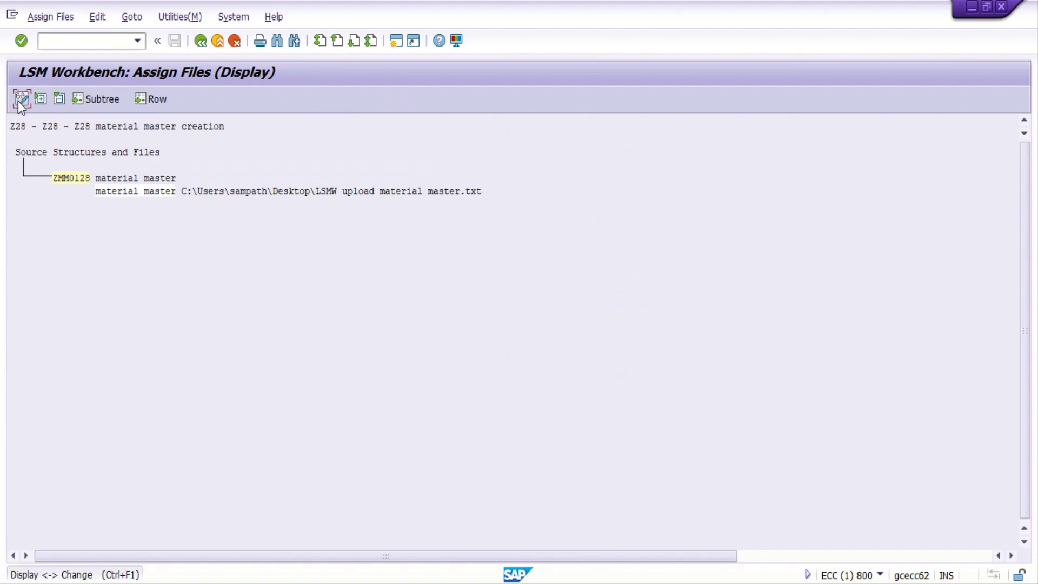
click(20, 98)
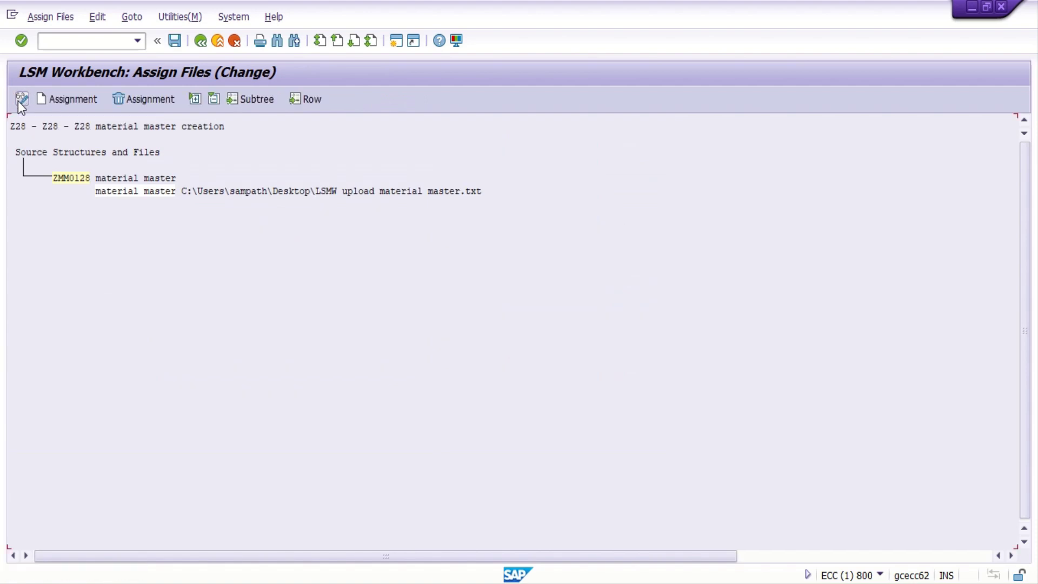
click(174, 41)
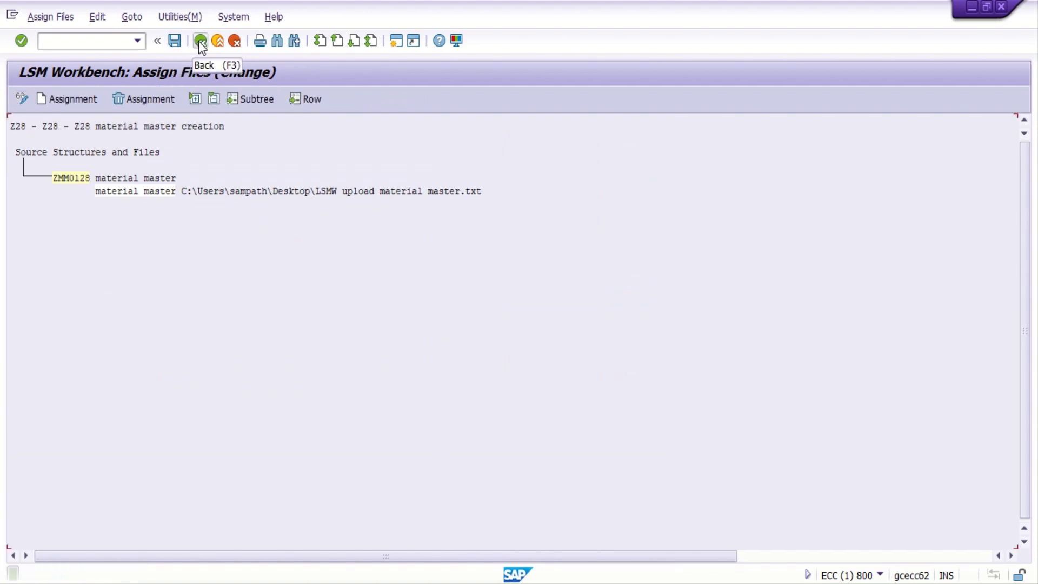
click(199, 41)
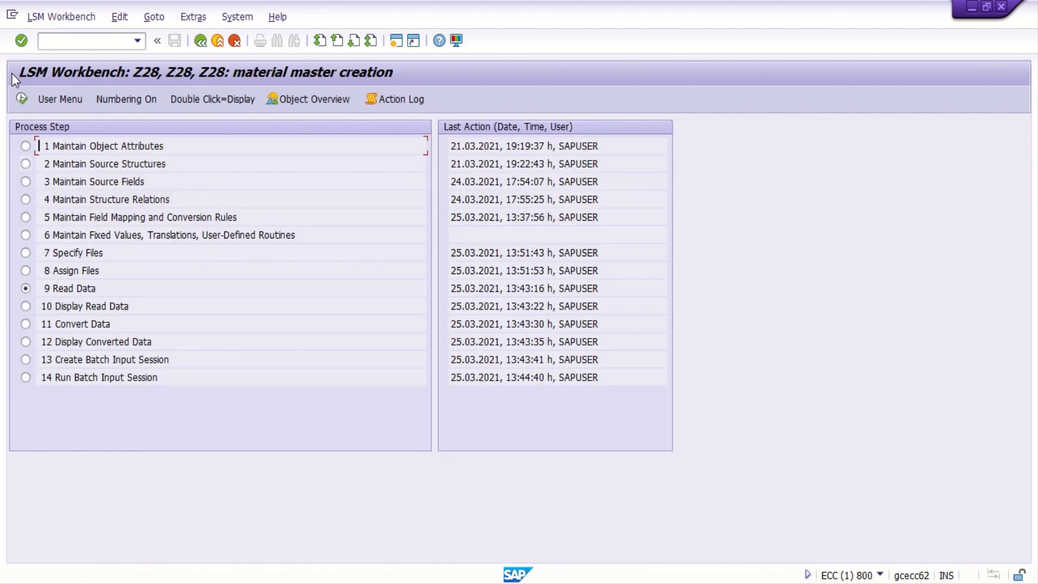
Step: Run Read Data for the whole file, allow access to the upload text file, and return to the process steps
click(22, 98)
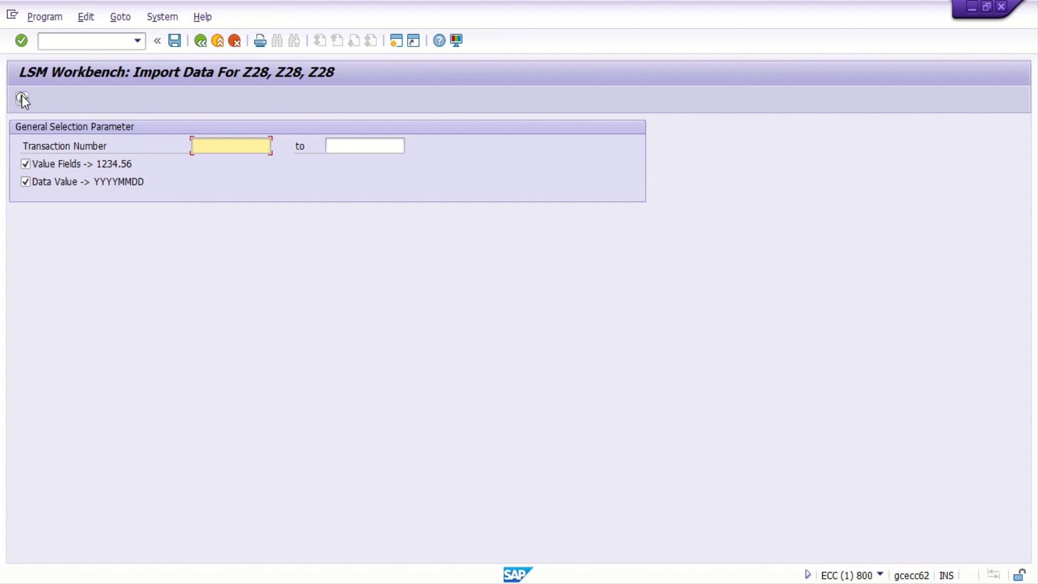
click(23, 99)
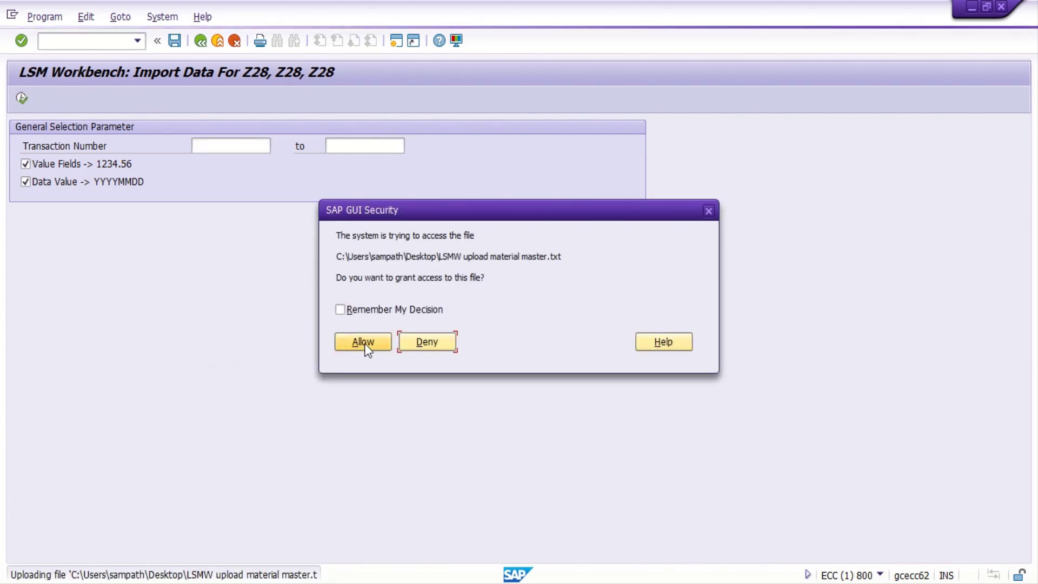
click(365, 342)
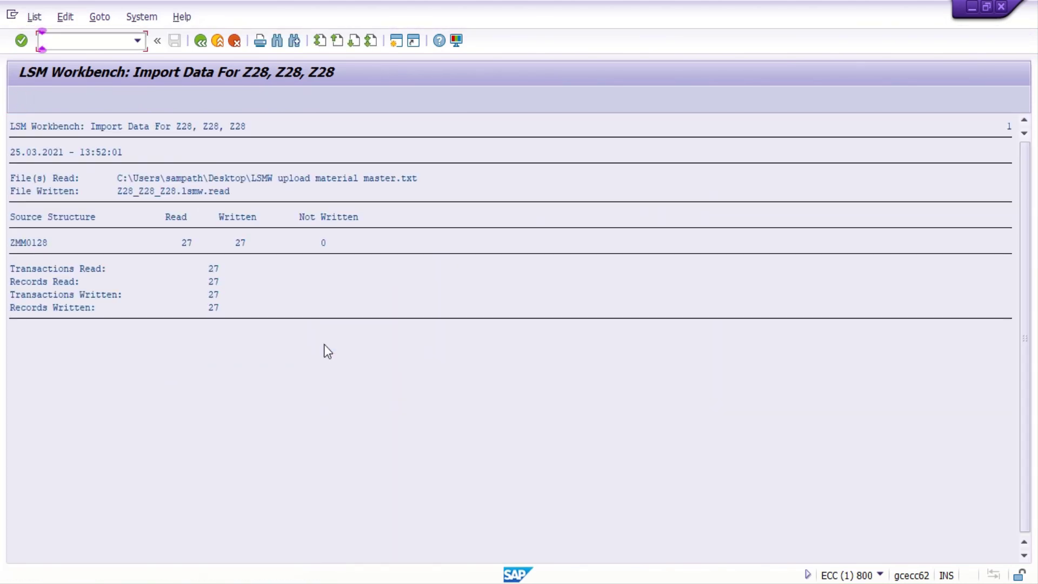
key(F3)
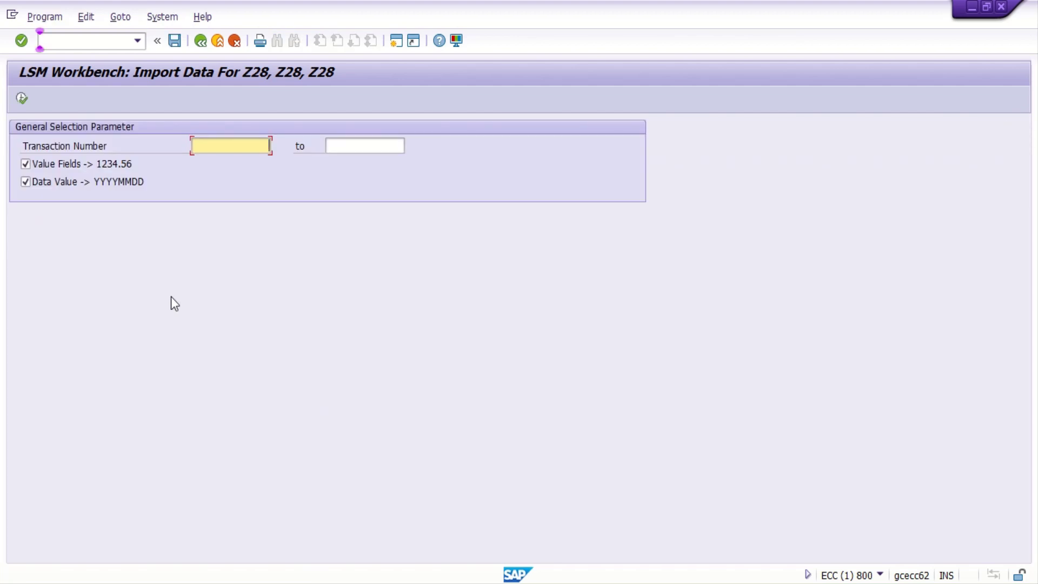
key(F3)
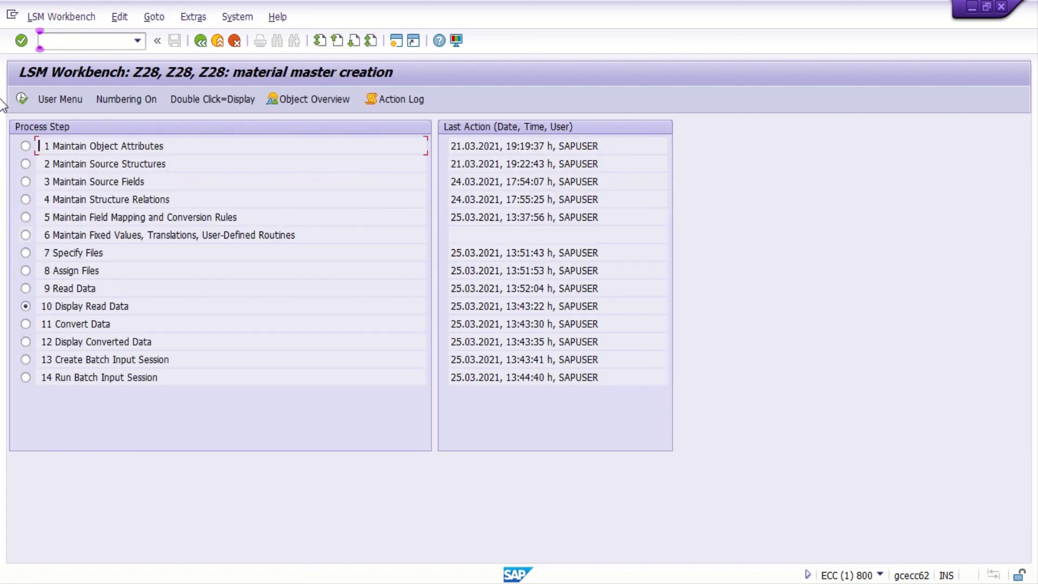
Step: Display the read data for all lines of Z28_Z28_Z28.lsmw.read, then return to the process steps
click(24, 101)
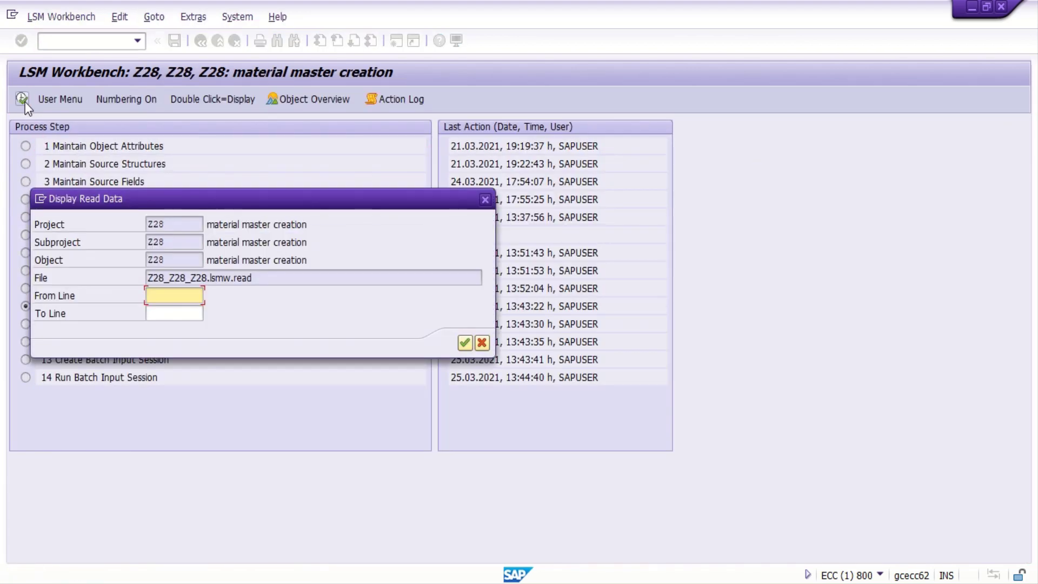
click(465, 343)
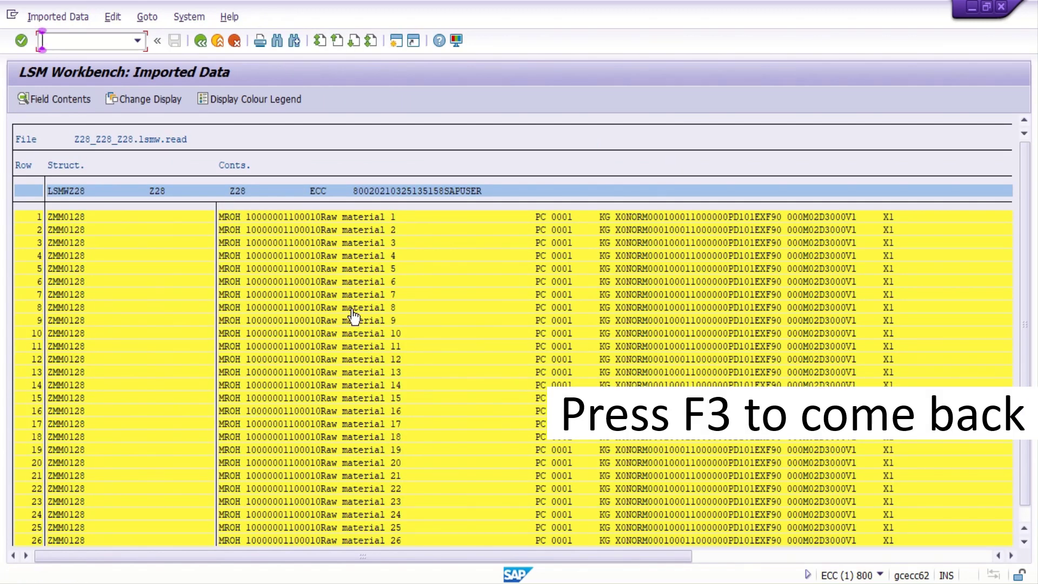
key(F3)
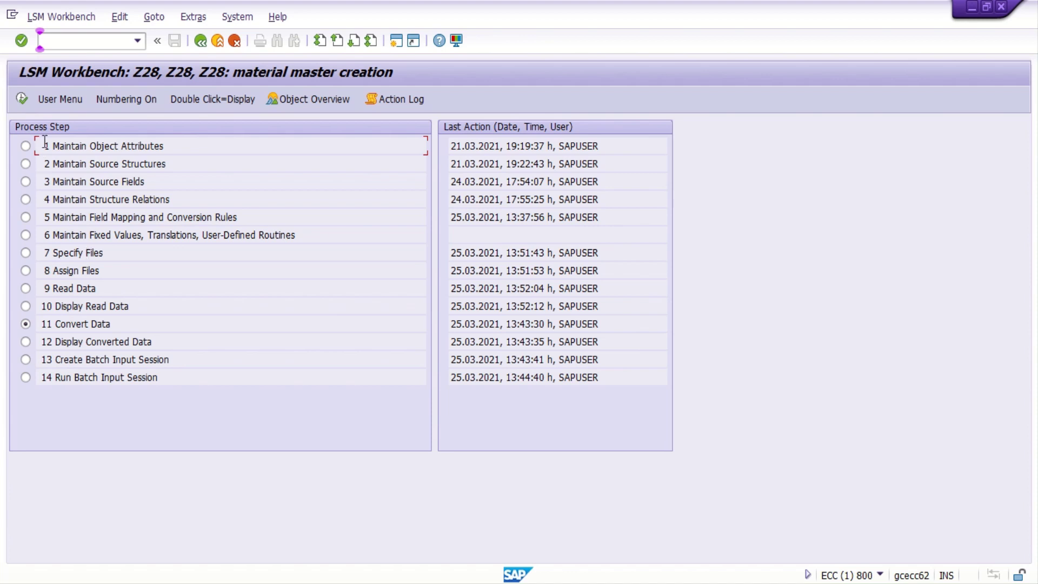
Step: Run Convert Data for all transactions of the Z28 object and return to the process steps
click(16, 101)
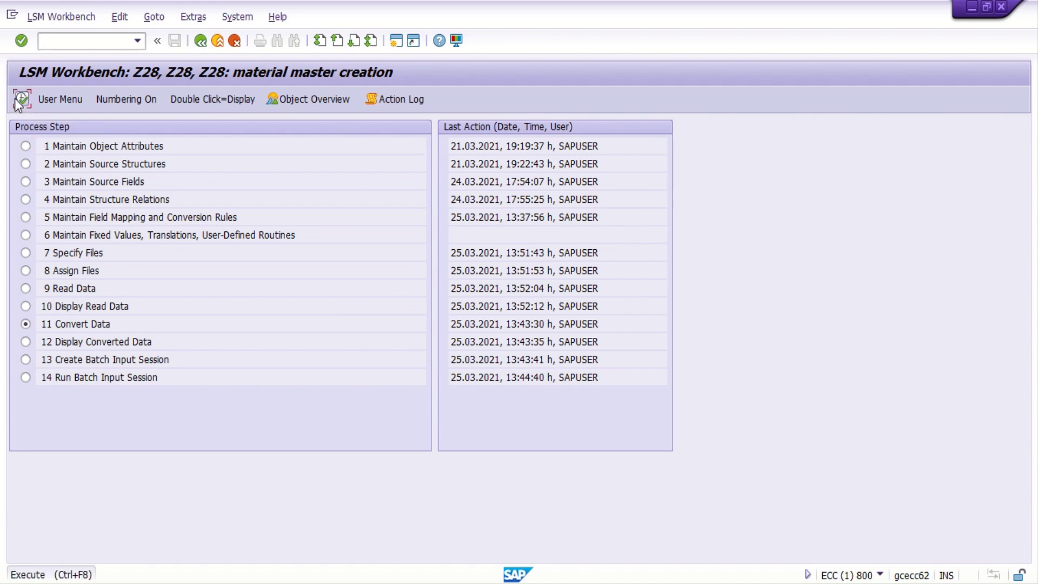
click(20, 100)
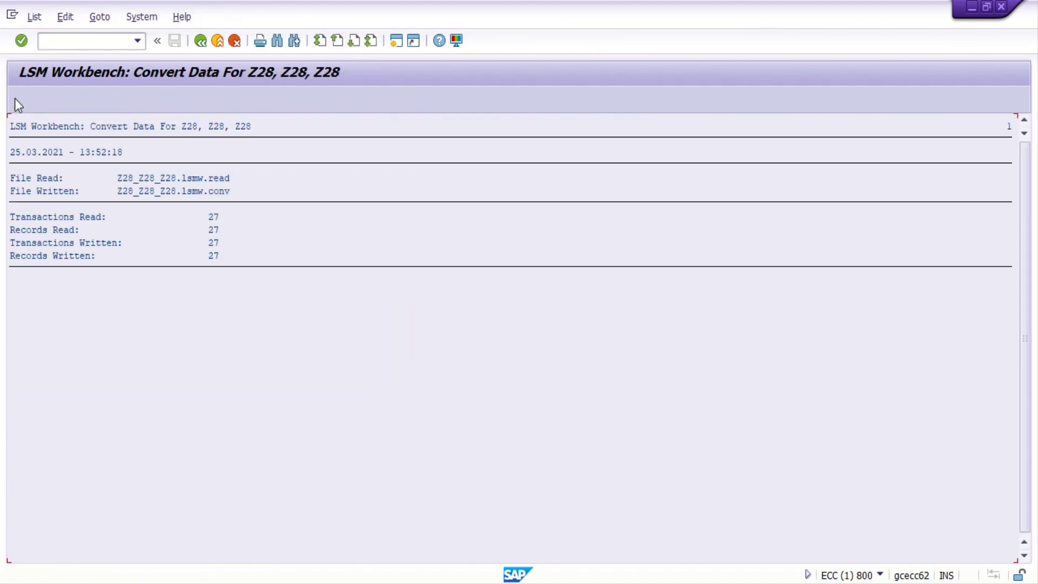
key(F3)
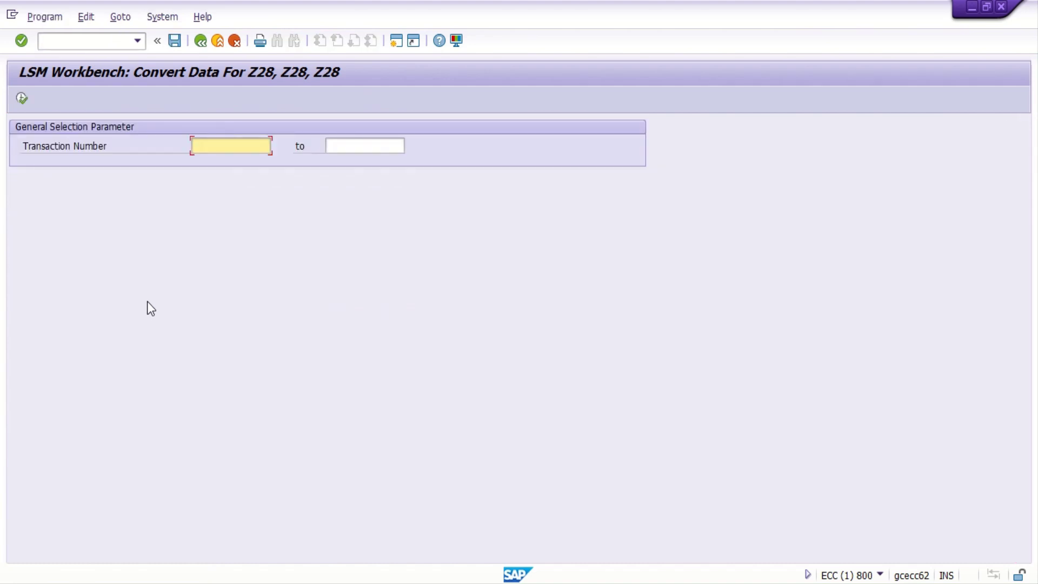
key(F3)
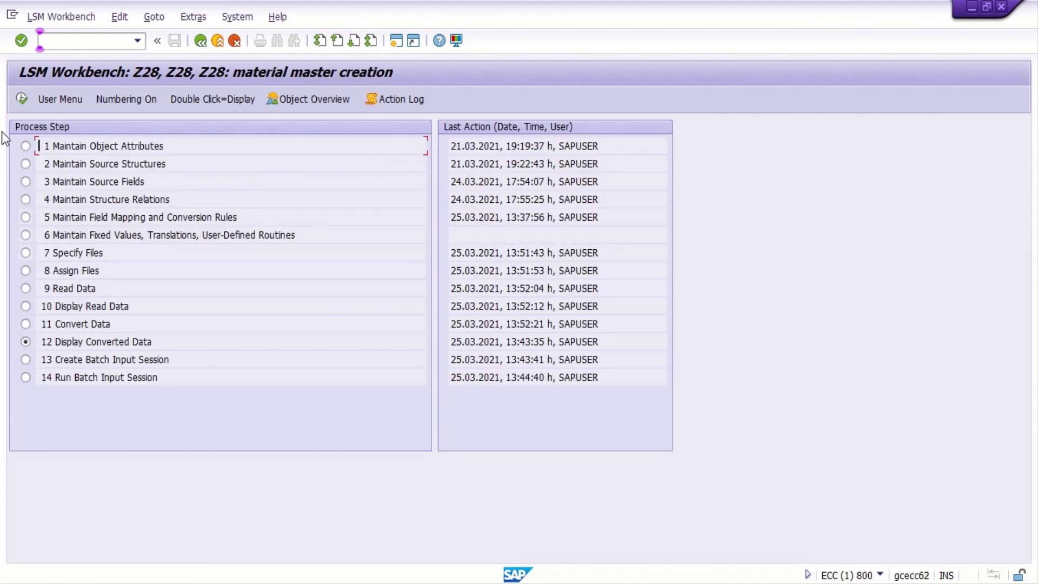
Step: Display the converted data for all lines of Z28_Z28_Z28.lsmw.conv, then return to the process steps
click(22, 99)
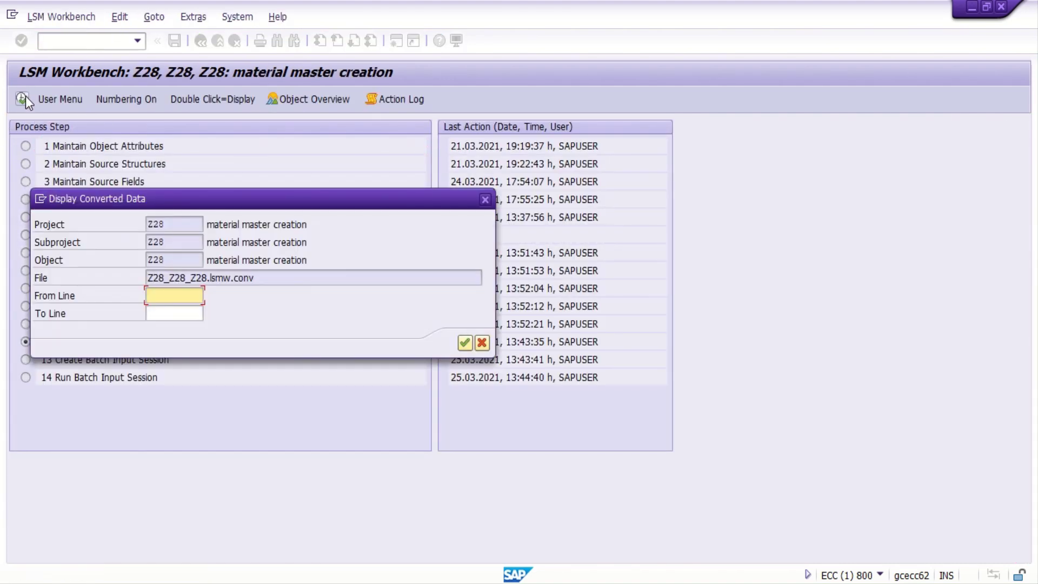
key(Return)
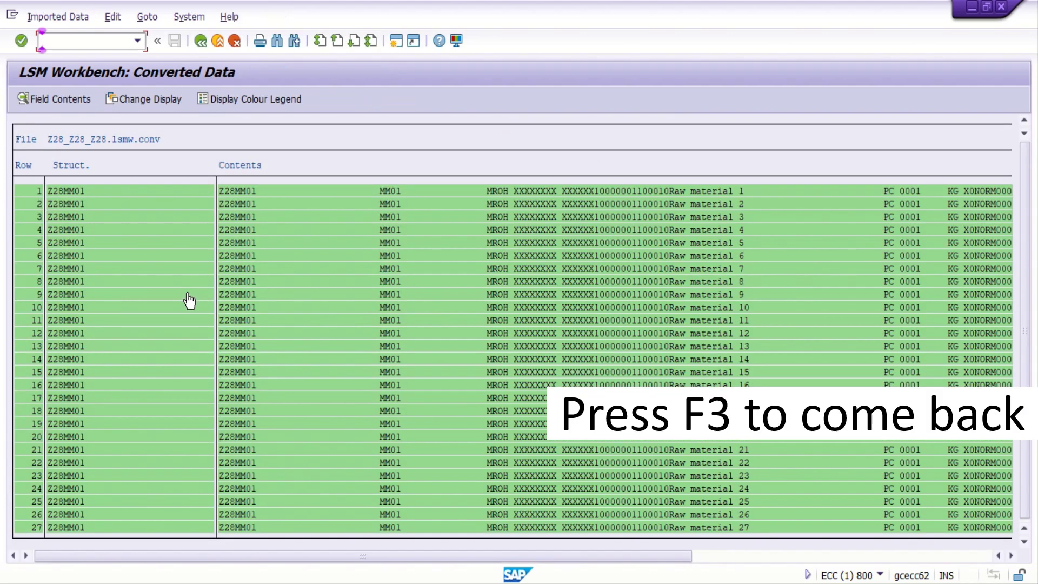
key(F3)
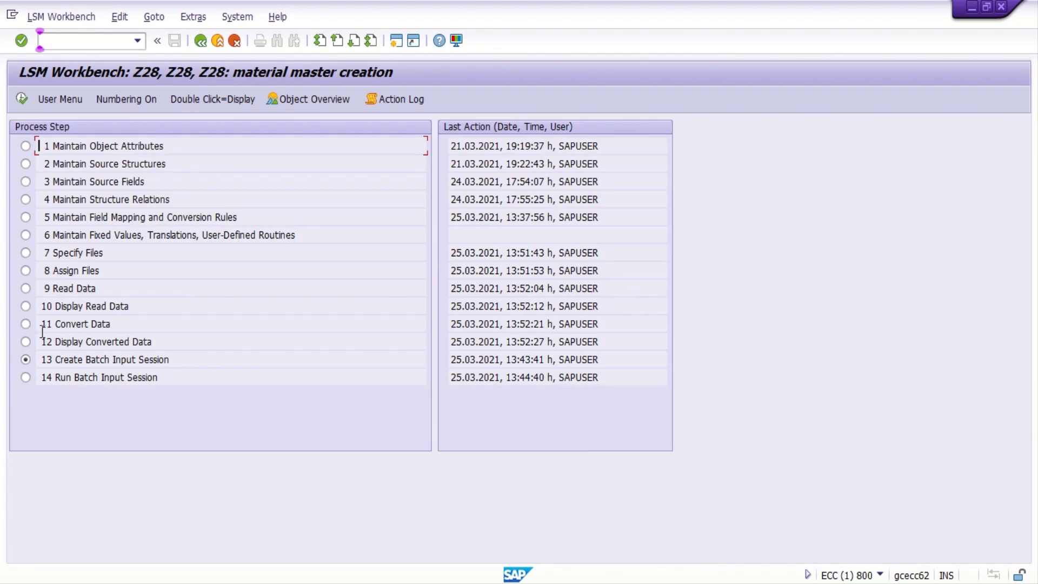
Step: Generate the batch input folder Z28 from the converted file without keeping batch input folders, and acknowledge the information message
click(22, 99)
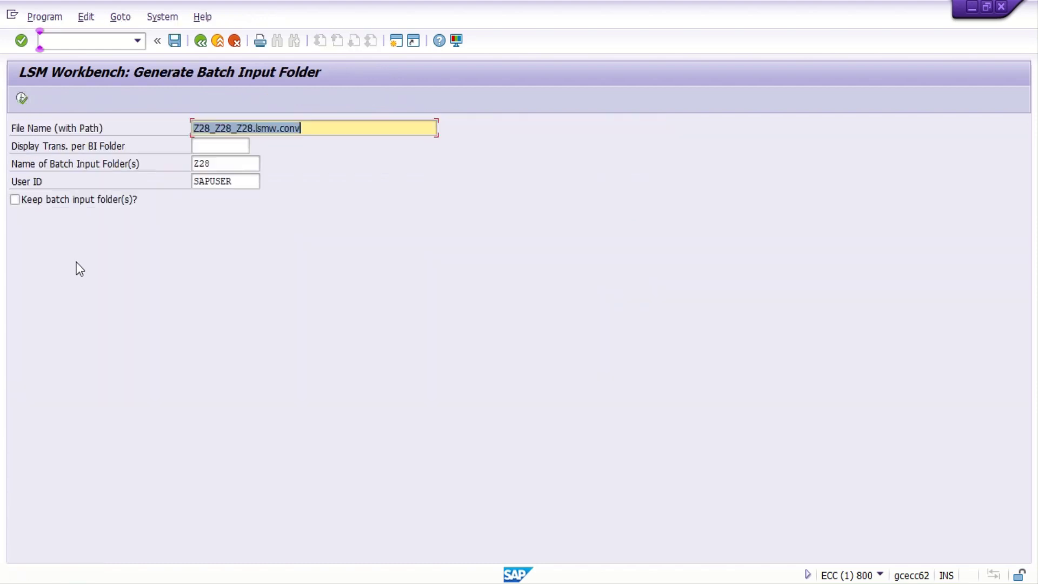
click(21, 98)
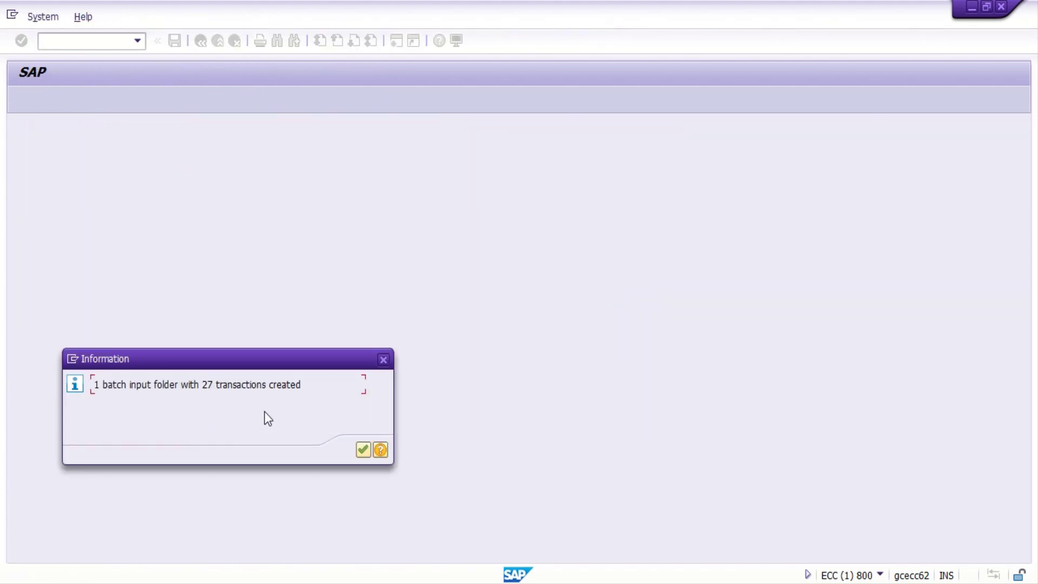
click(361, 447)
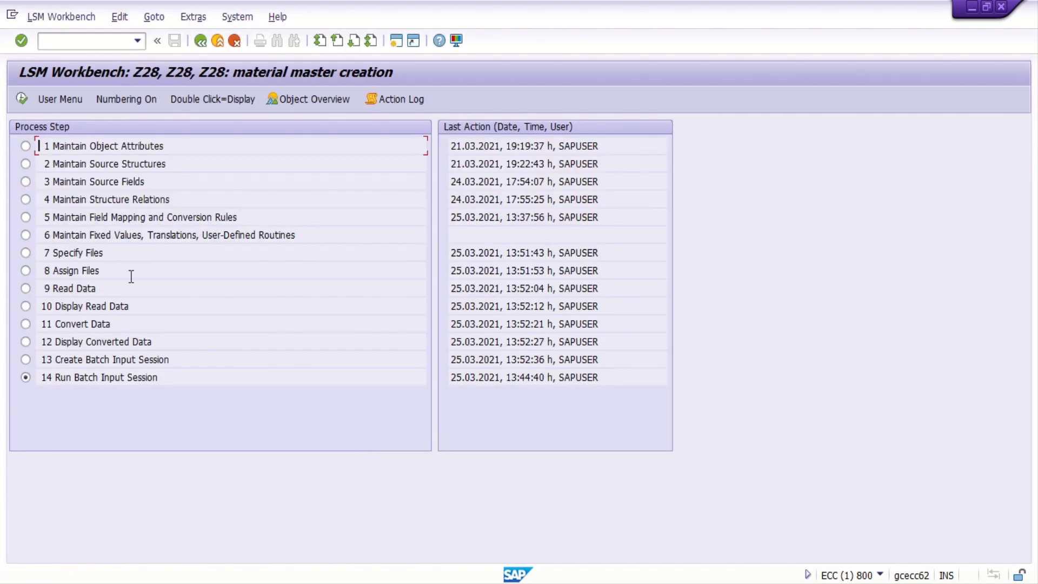
Step: Run the Z28 batch input session in Display errors only mode with Dynpro standard size, then return to the session overview
click(20, 98)
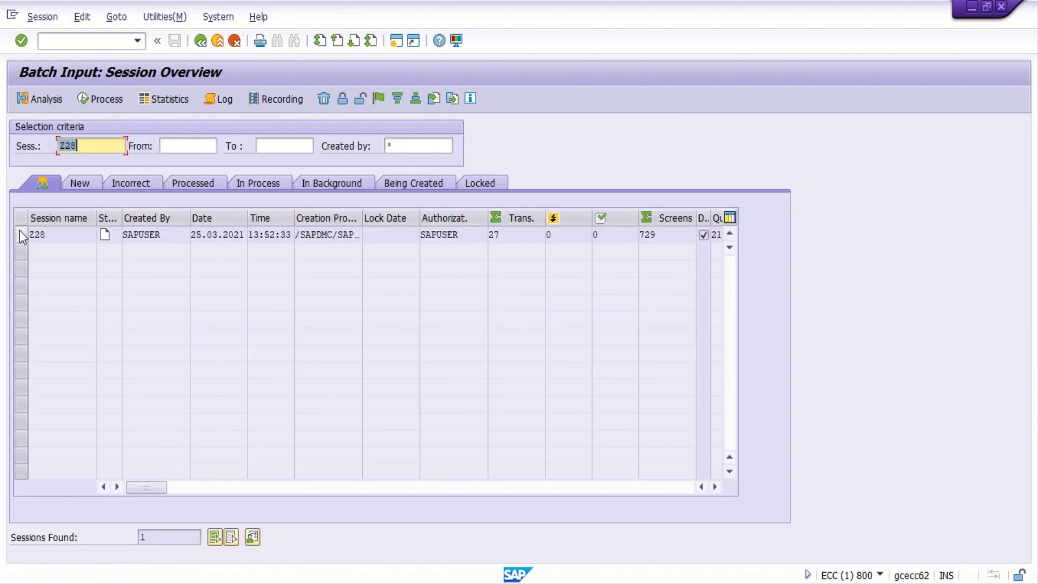
click(21, 234)
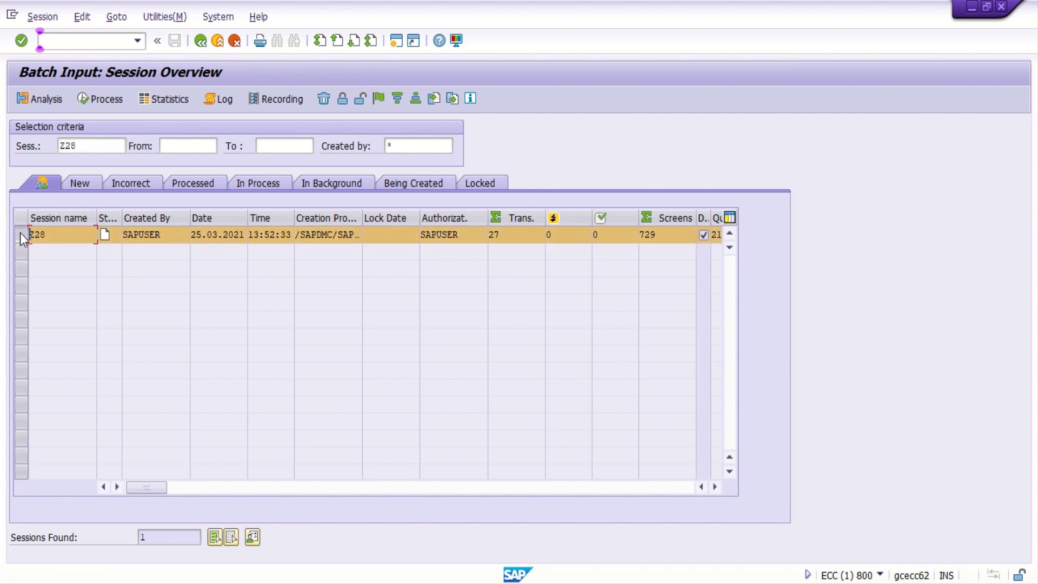
click(106, 102)
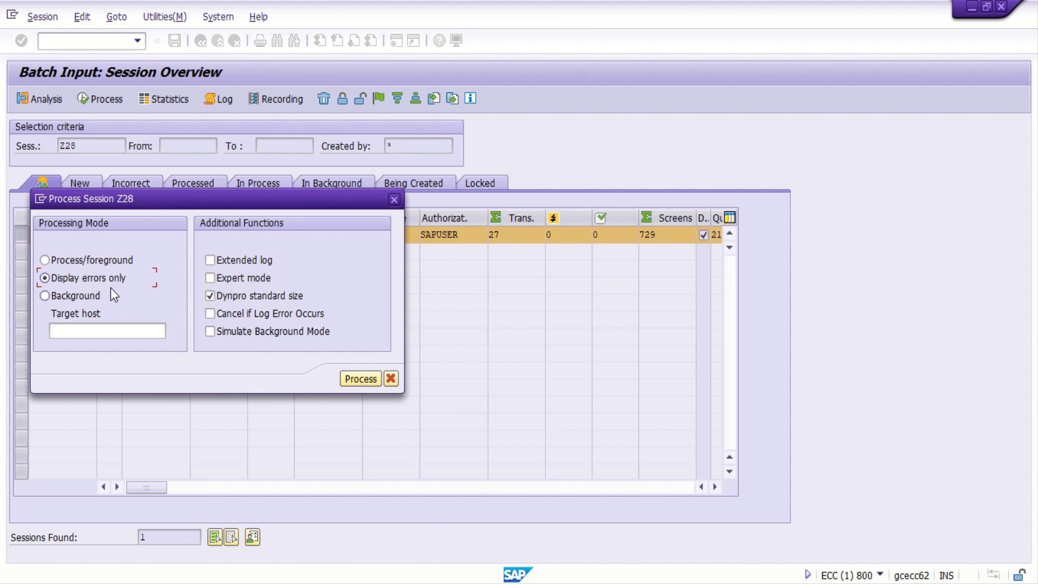
click(359, 377)
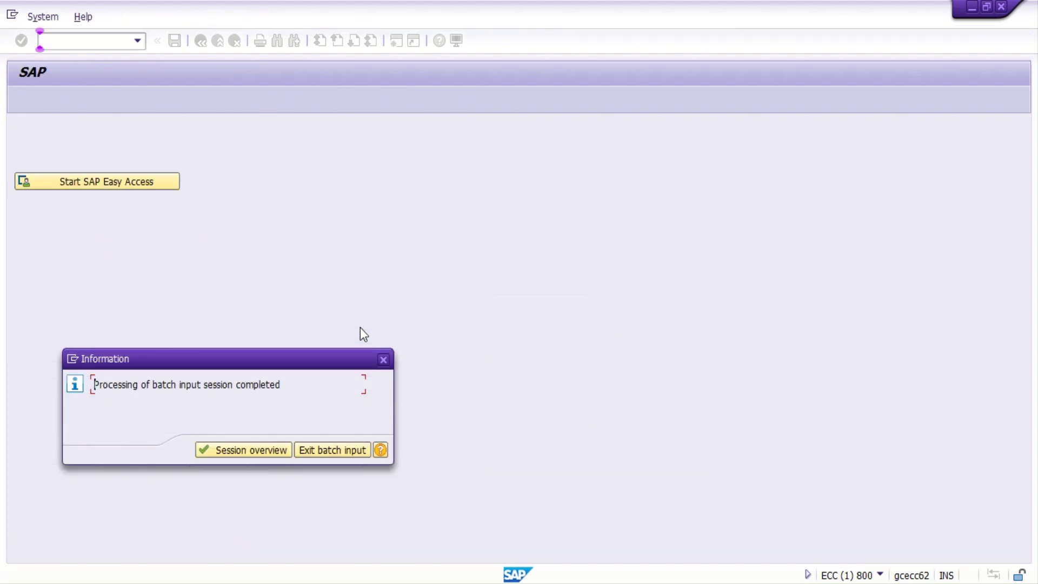
click(246, 449)
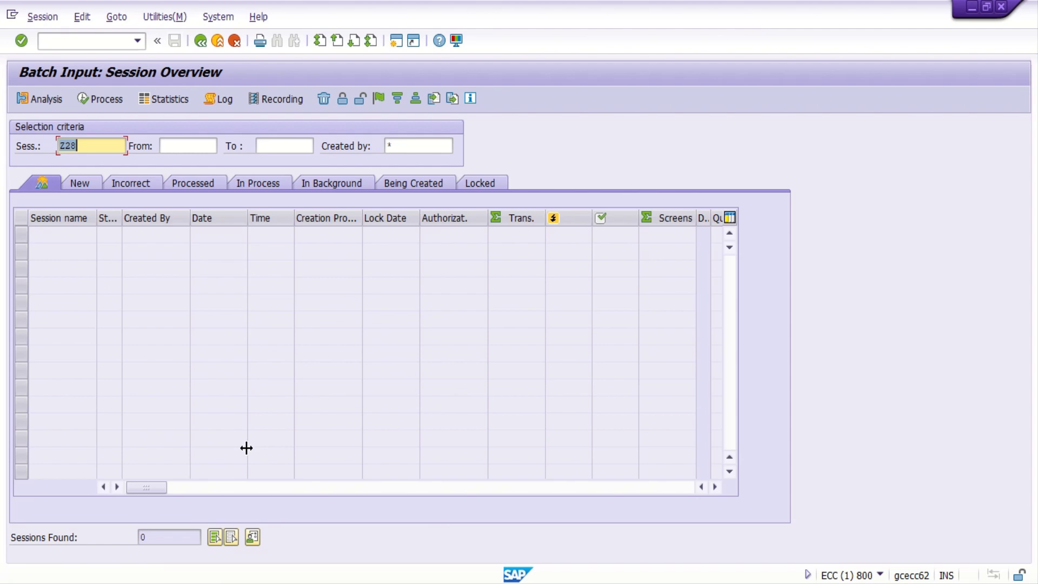